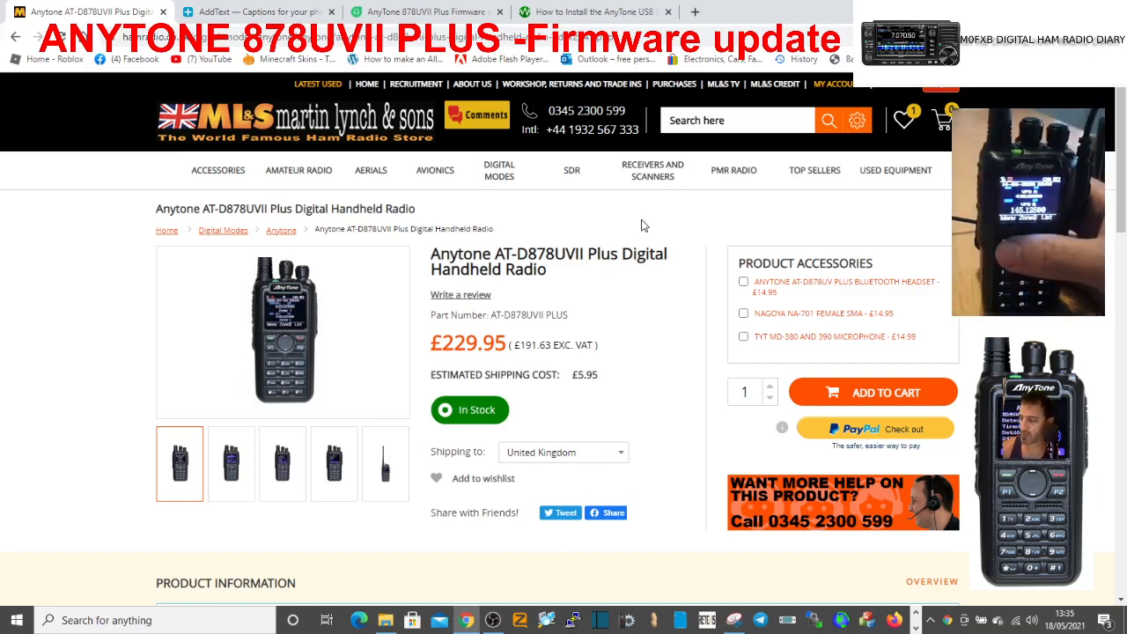
Download the radio's software package from the product information on the shop page and open the D878UVII zip archive.
{"action": "mouse_move", "coordinate": [658, 181]}
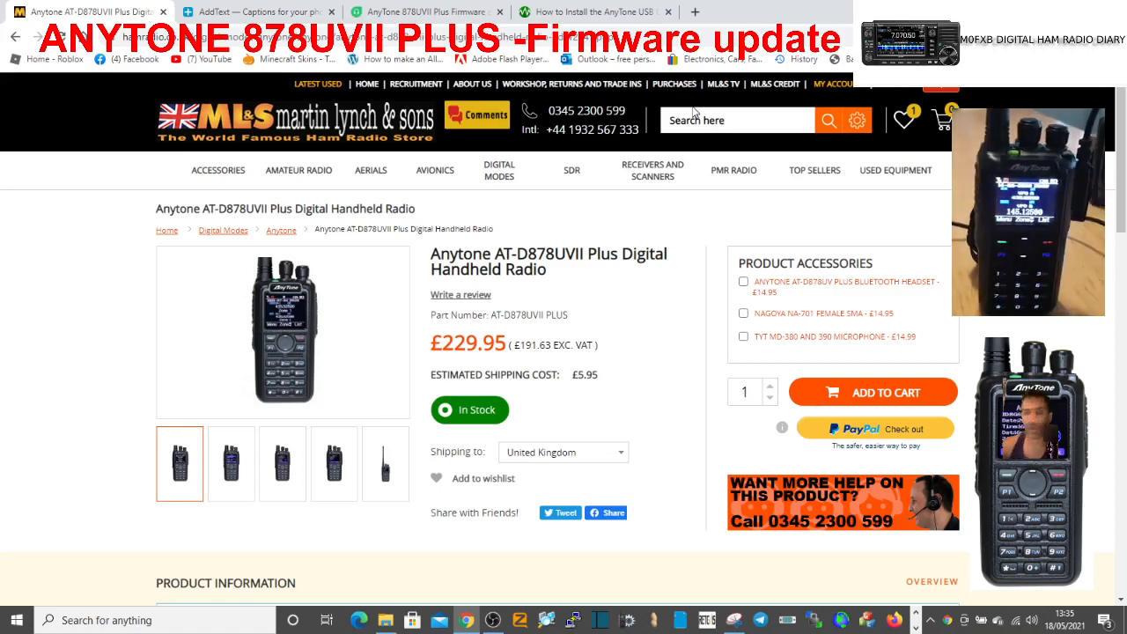
{"action": "scroll", "coordinate": [322, 297], "scroll_direction": "down", "scroll_amount": 3}
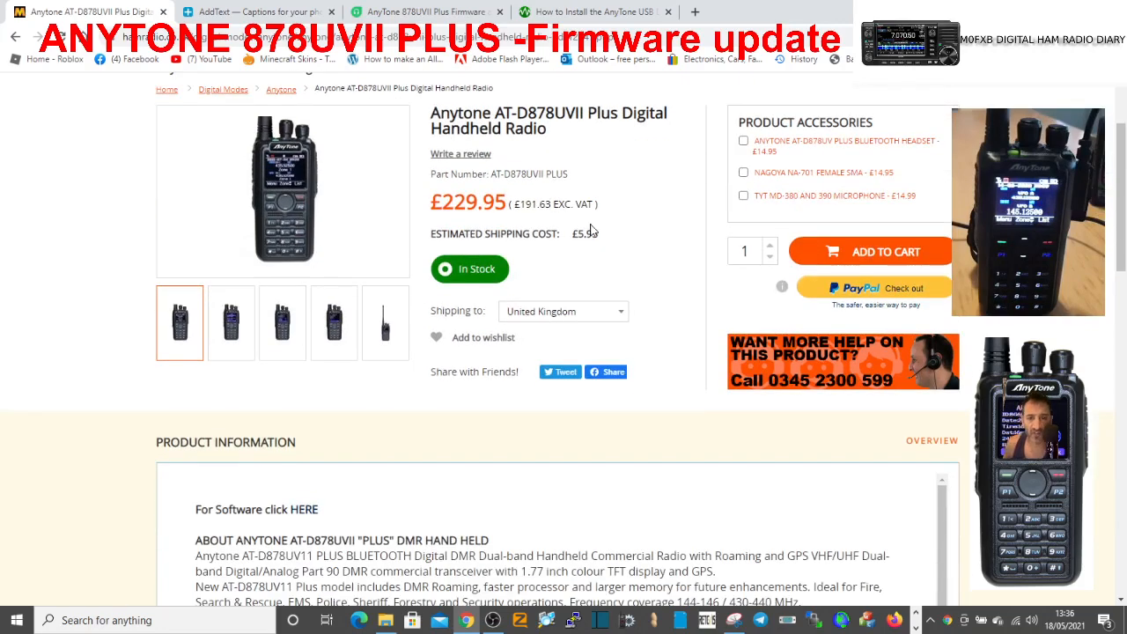
{"action": "scroll", "coordinate": [586, 234], "scroll_direction": "up", "scroll_amount": 3}
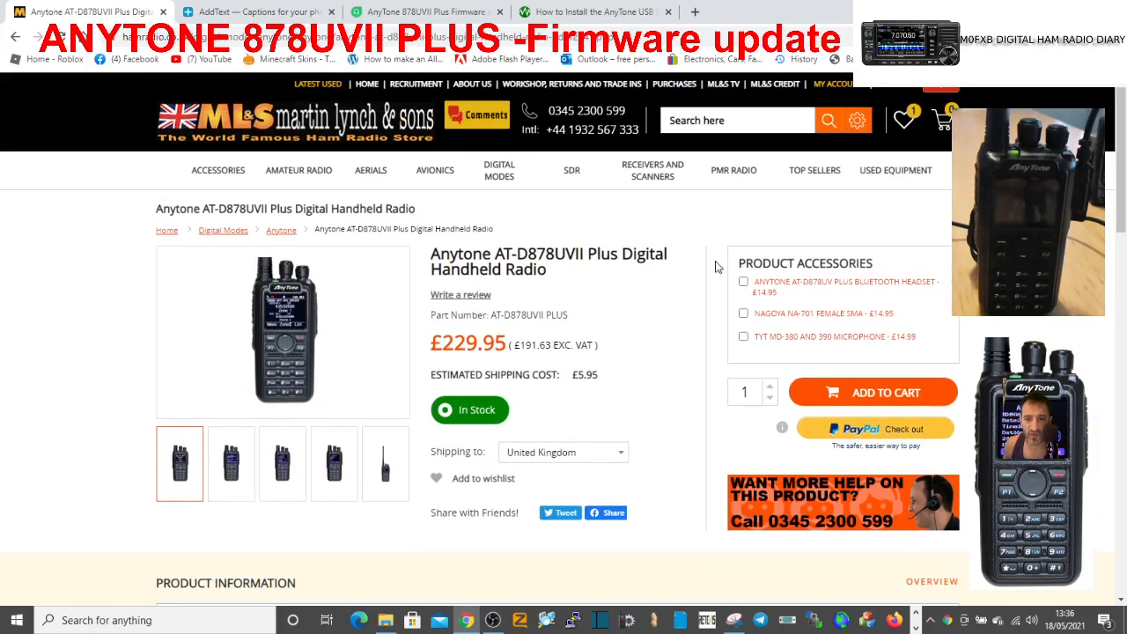
{"action": "scroll", "coordinate": [716, 266], "scroll_direction": "down", "scroll_amount": 1}
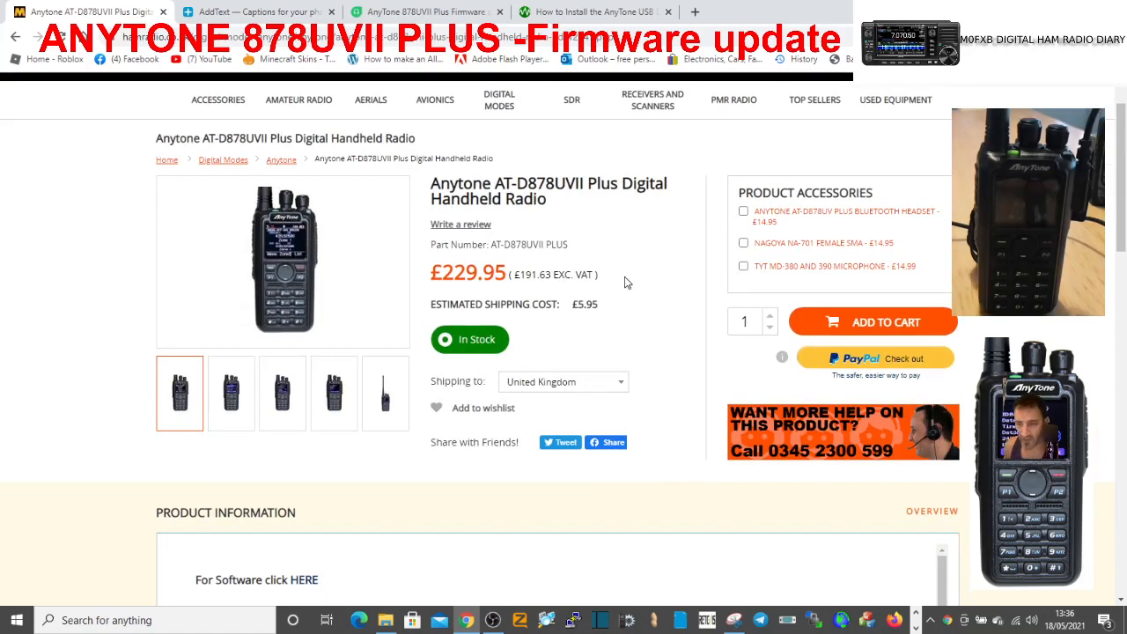
{"action": "scroll", "coordinate": [651, 291], "scroll_direction": "down", "scroll_amount": 2}
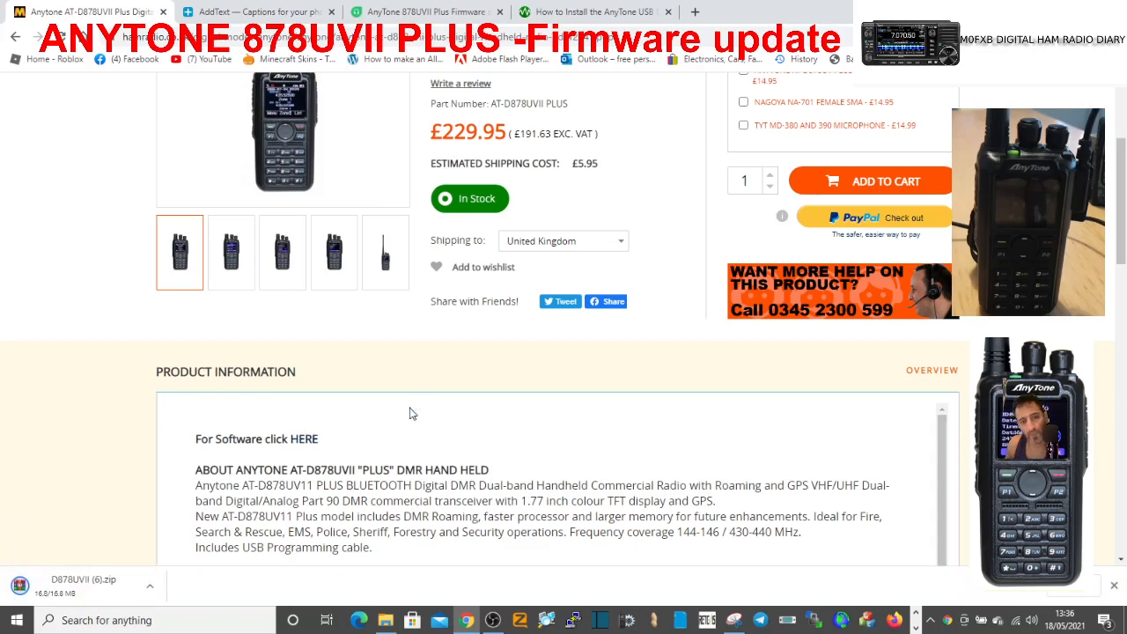
{"action": "left_click", "coordinate": [70, 583]}
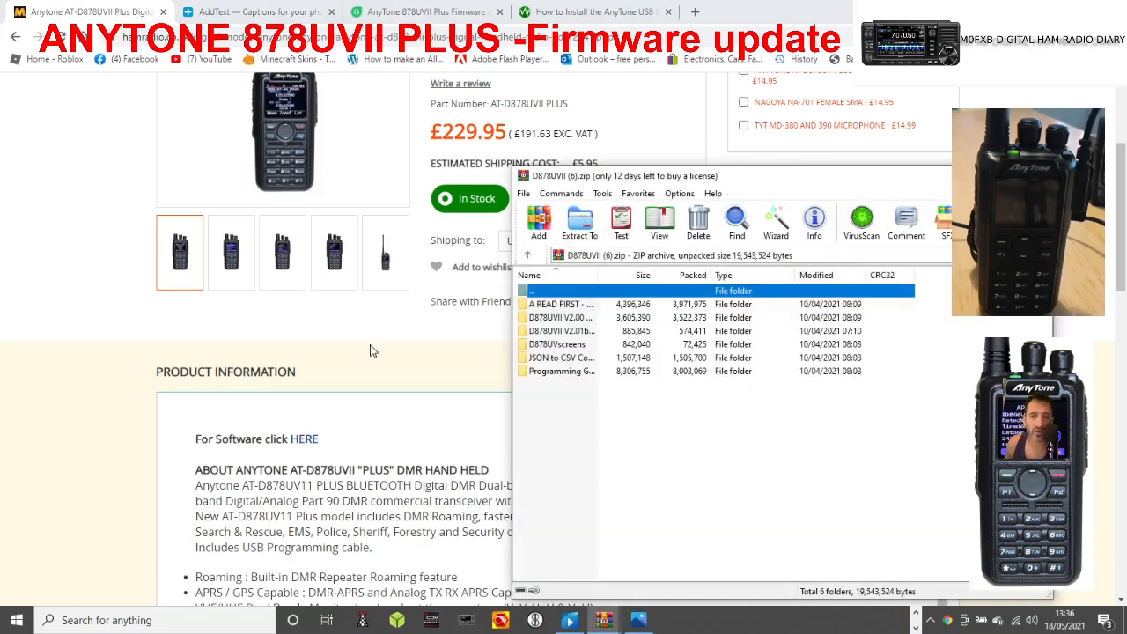
Start the setup application from the D878UVII V2.00 folder of the archive and accept its opening prompts.
{"action": "left_click", "coordinate": [574, 320]}
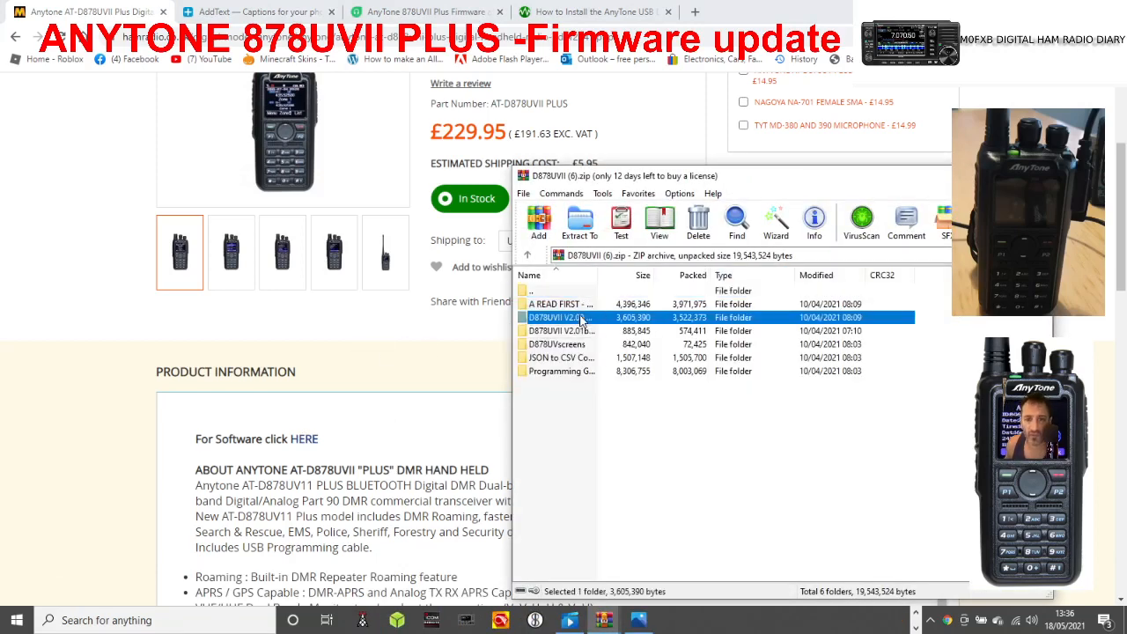
{"action": "double_click", "coordinate": [581, 322]}
{"action": "double_click", "coordinate": [564, 308]}
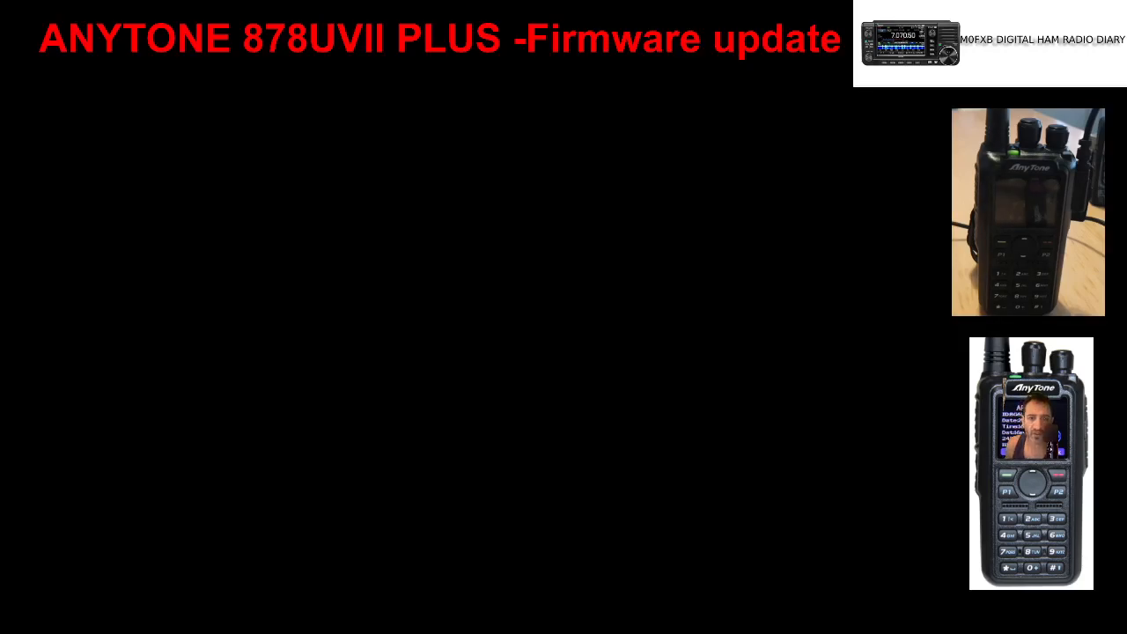
{"action": "left_click", "coordinate": [532, 360]}
{"action": "left_click", "coordinate": [579, 342]}
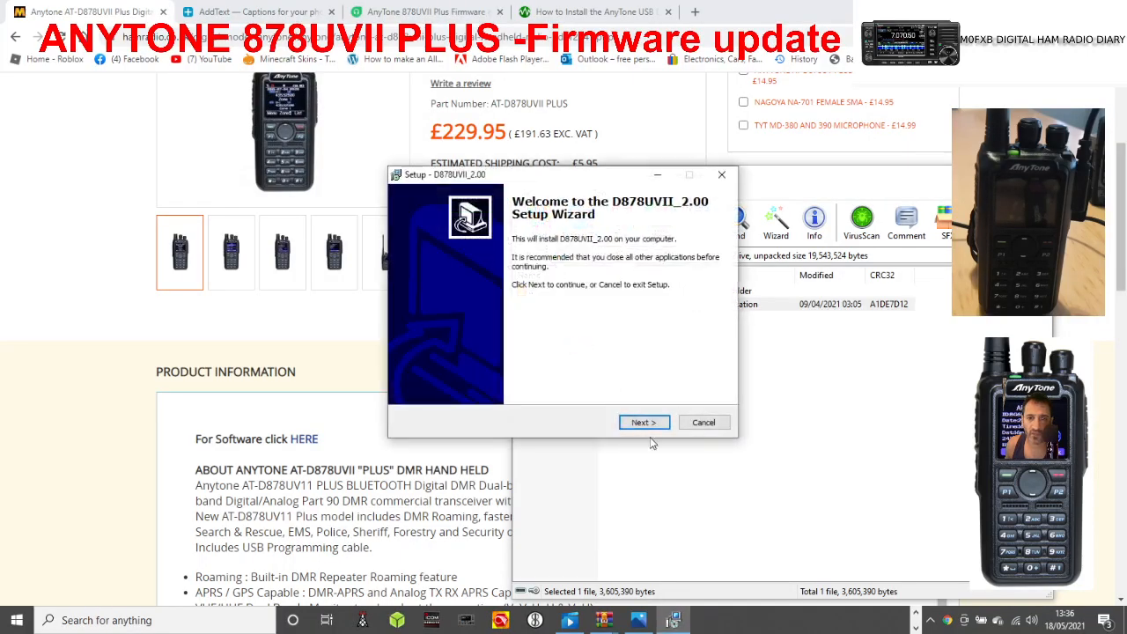
Install D878UVII_2.00 with the default folders and a desktop icon, and finish the setup by launching the program.
{"action": "left_click", "coordinate": [643, 424]}
{"action": "left_click", "coordinate": [643, 424]}
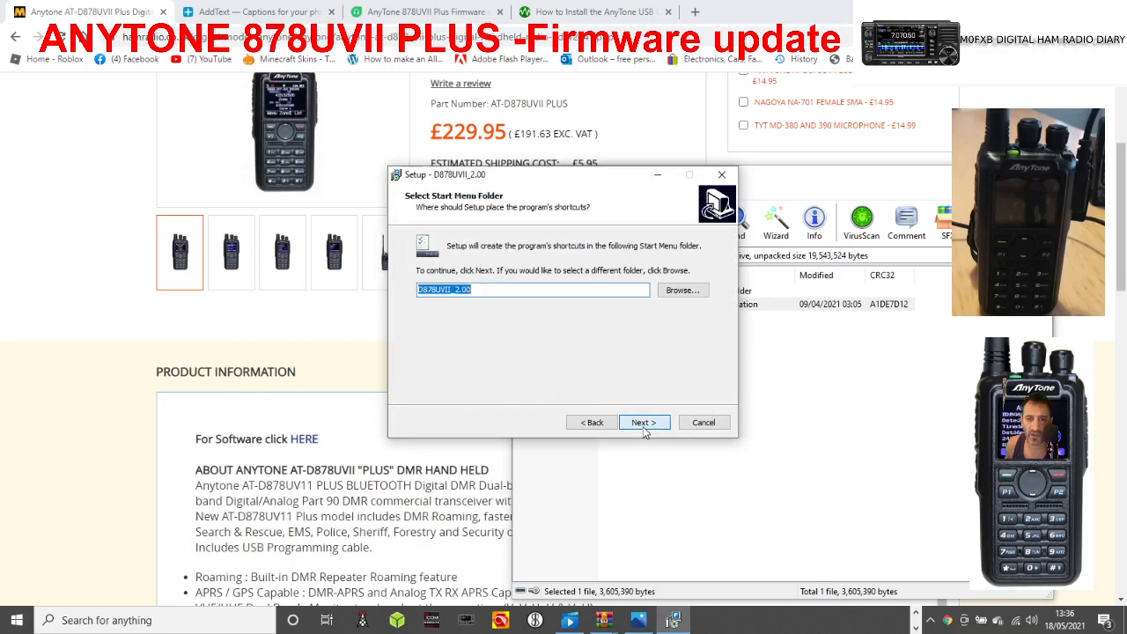
{"action": "left_click", "coordinate": [642, 424]}
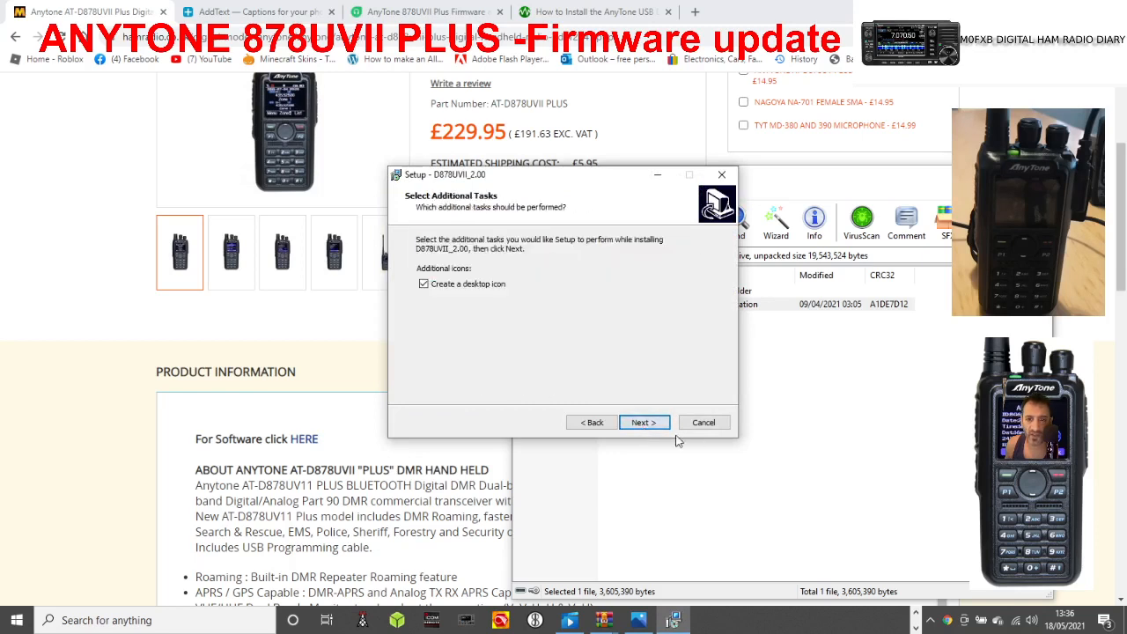
{"action": "left_click", "coordinate": [643, 423]}
{"action": "left_click", "coordinate": [642, 423]}
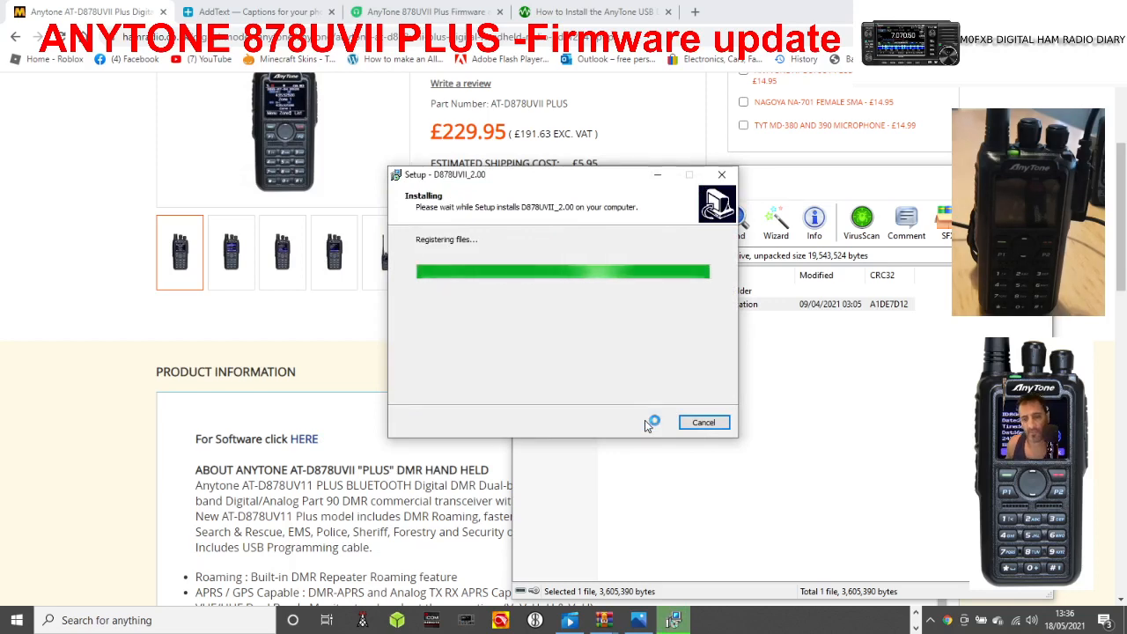
{"action": "left_click", "coordinate": [644, 423]}
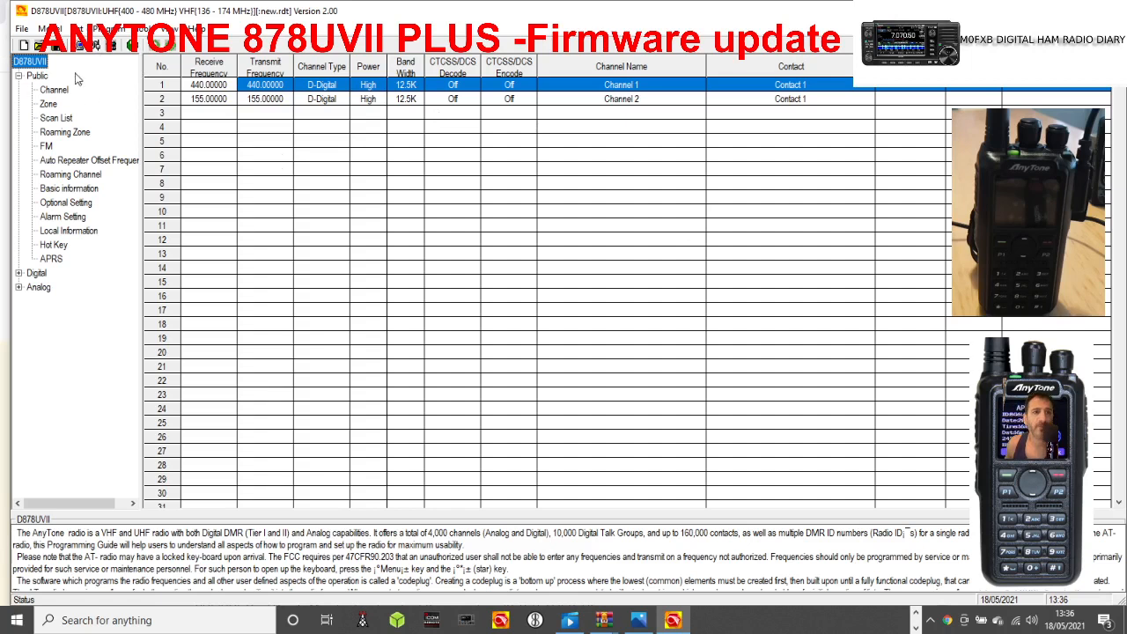
{"action": "left_click", "coordinate": [107, 28]}
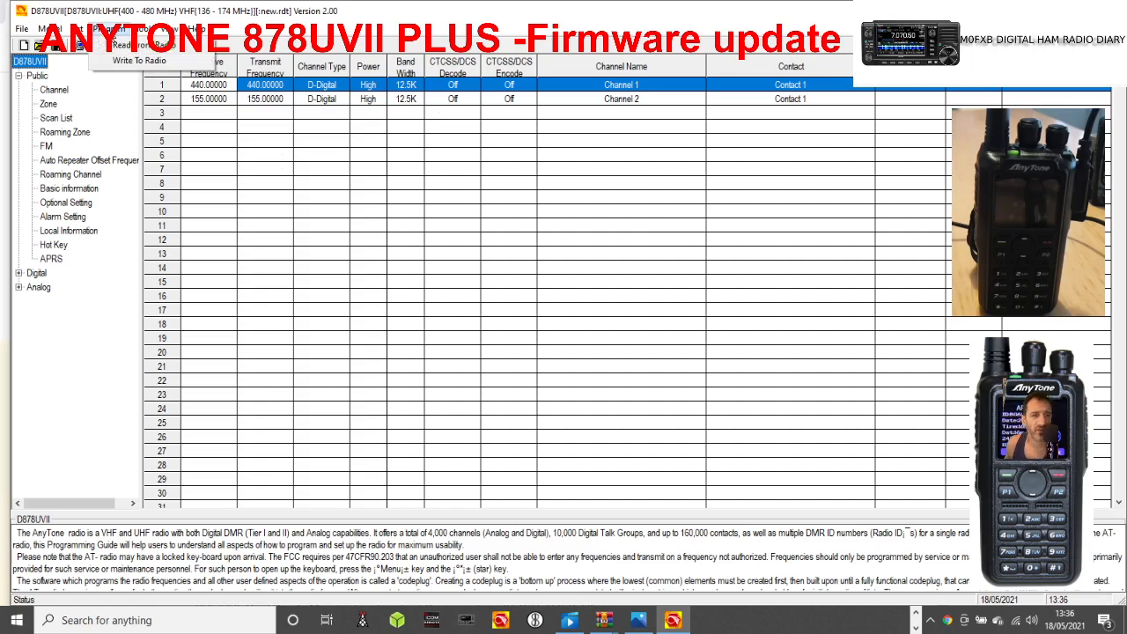
{"action": "left_click", "coordinate": [106, 88]}
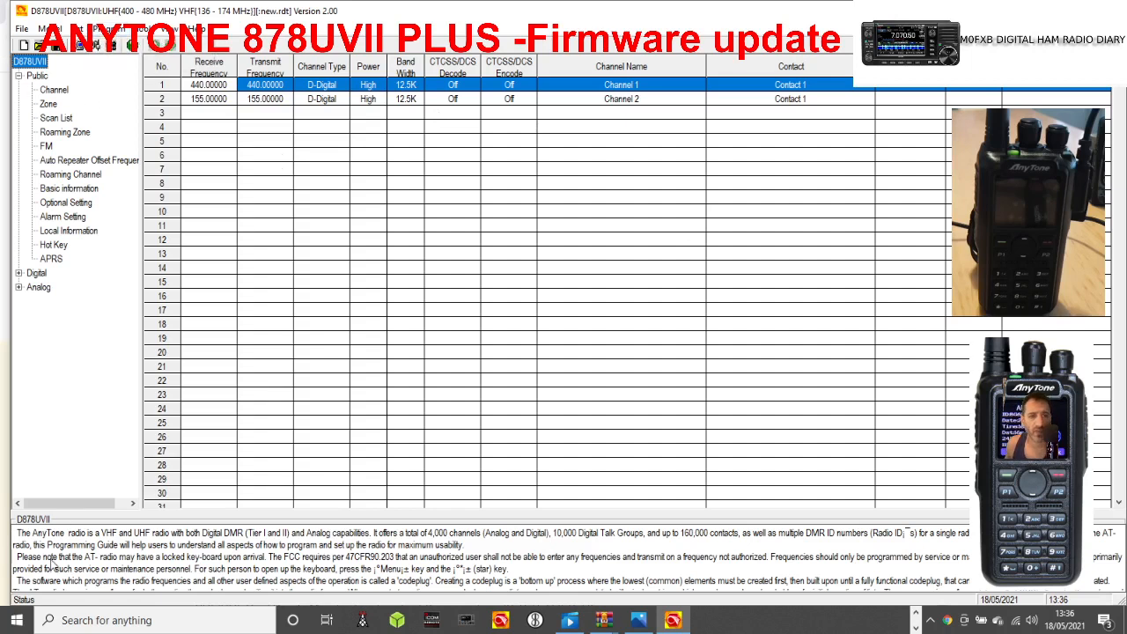
Check in Device Manager which virtual COM port the radio uses under Ports (COM & LPT), and close it again.
{"action": "right_click", "coordinate": [24, 622]}
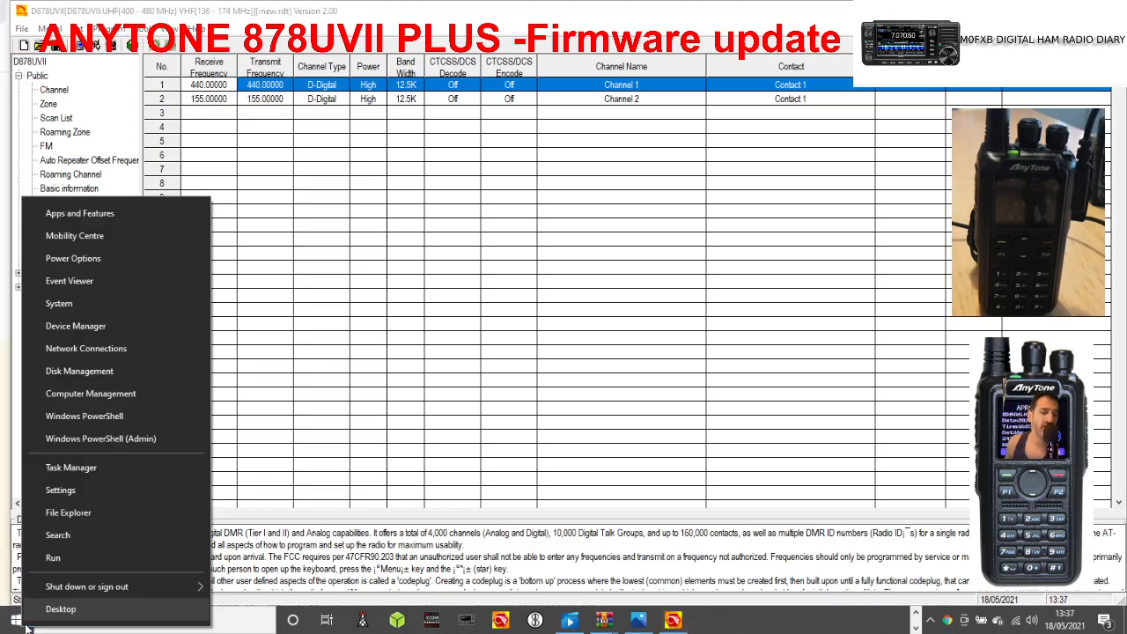
{"action": "left_click", "coordinate": [107, 330]}
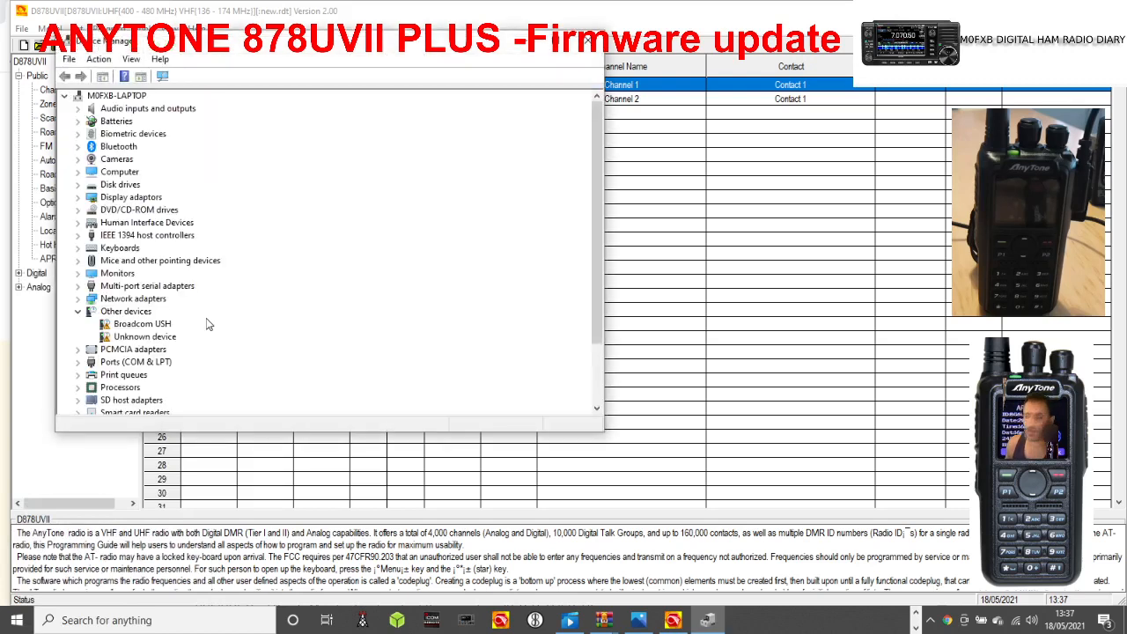
{"action": "left_click", "coordinate": [155, 366]}
{"action": "double_click", "coordinate": [153, 365]}
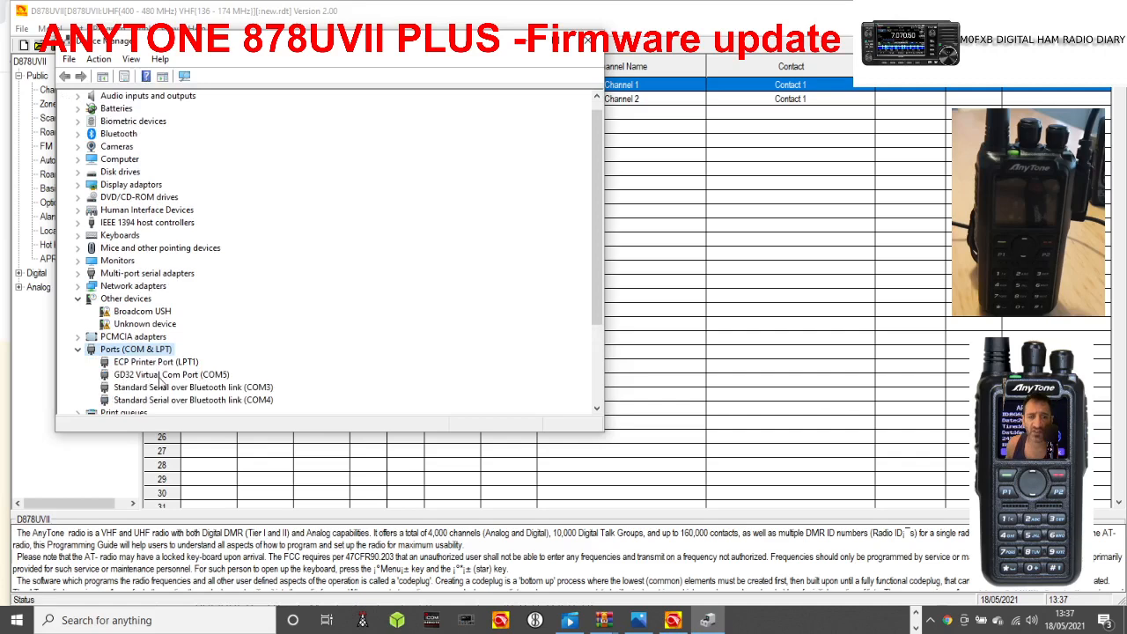
{"action": "left_click", "coordinate": [590, 41]}
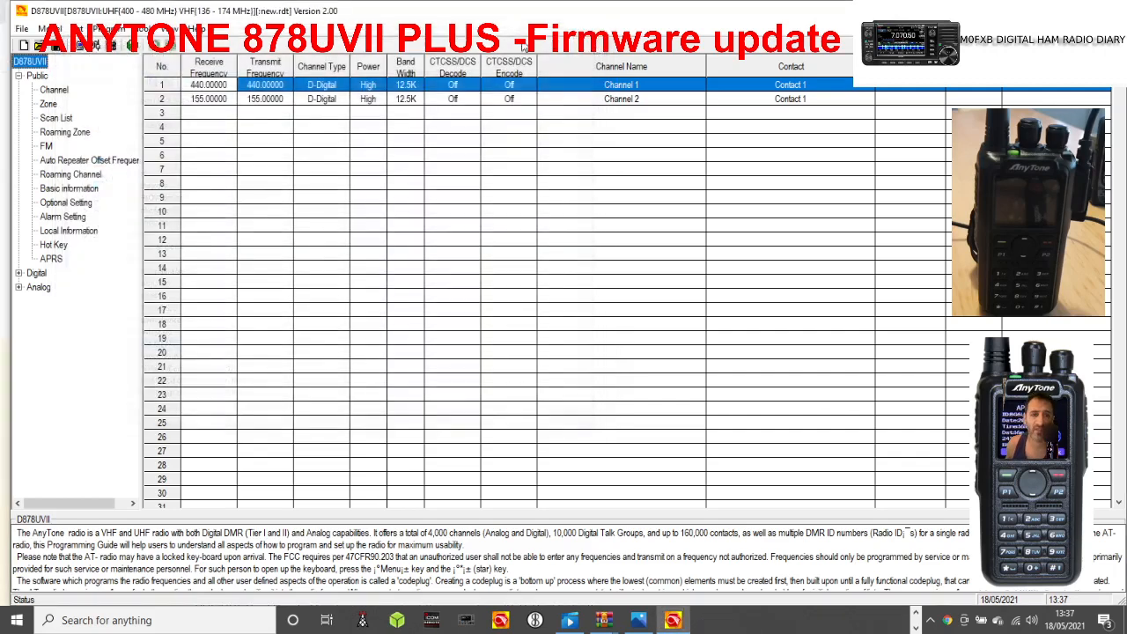
Set the programming software's communication port to COM5.
{"action": "left_click", "coordinate": [77, 28]}
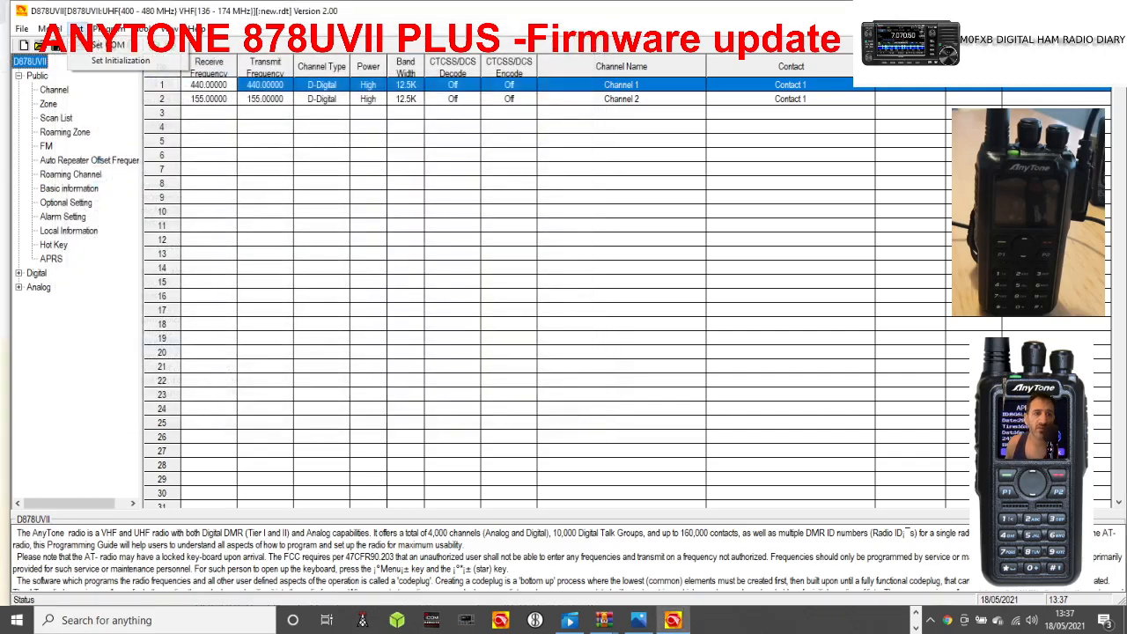
{"action": "left_click", "coordinate": [102, 45]}
{"action": "left_click", "coordinate": [541, 288]}
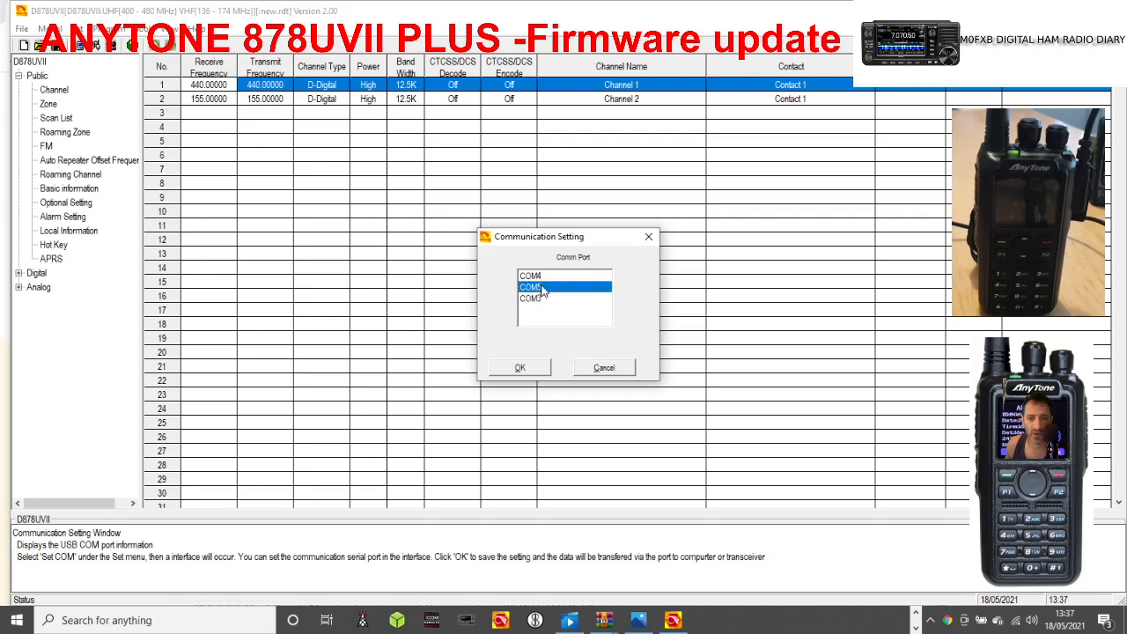
{"action": "left_click", "coordinate": [520, 367]}
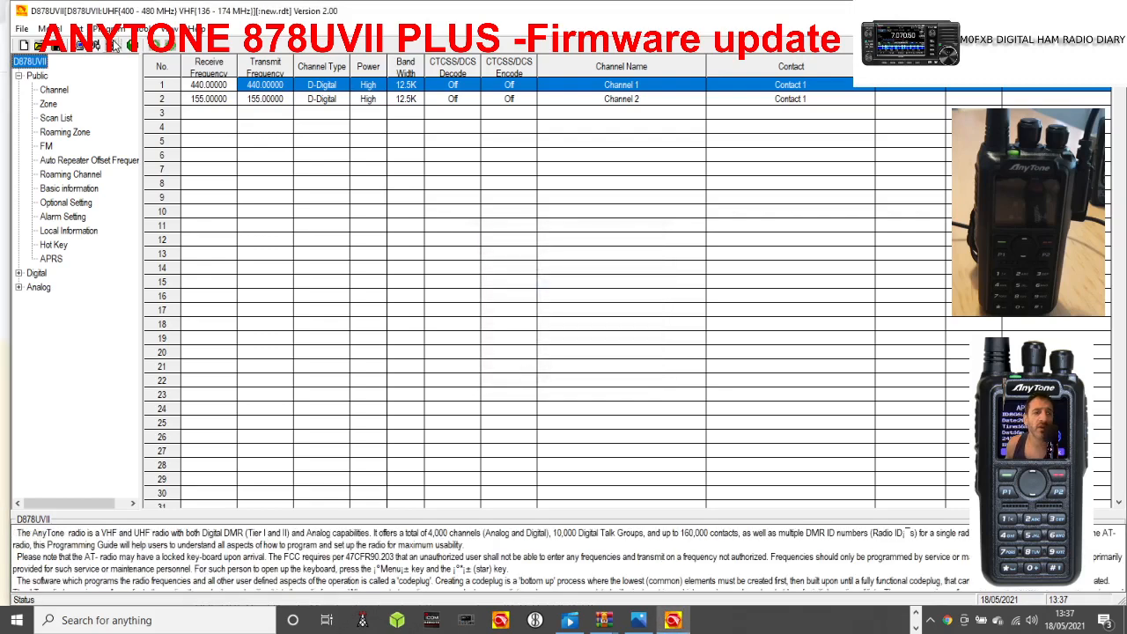
Read the data from the radio, including both the Digital Contact List and Other Data.
{"action": "left_click", "coordinate": [110, 30]}
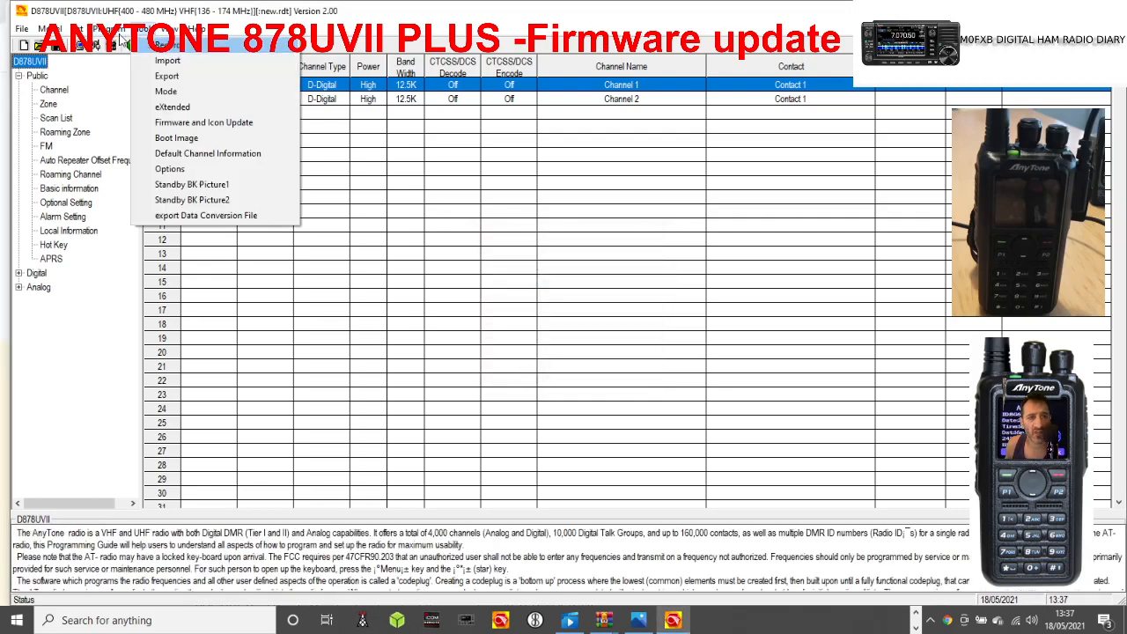
{"action": "left_click", "coordinate": [123, 45]}
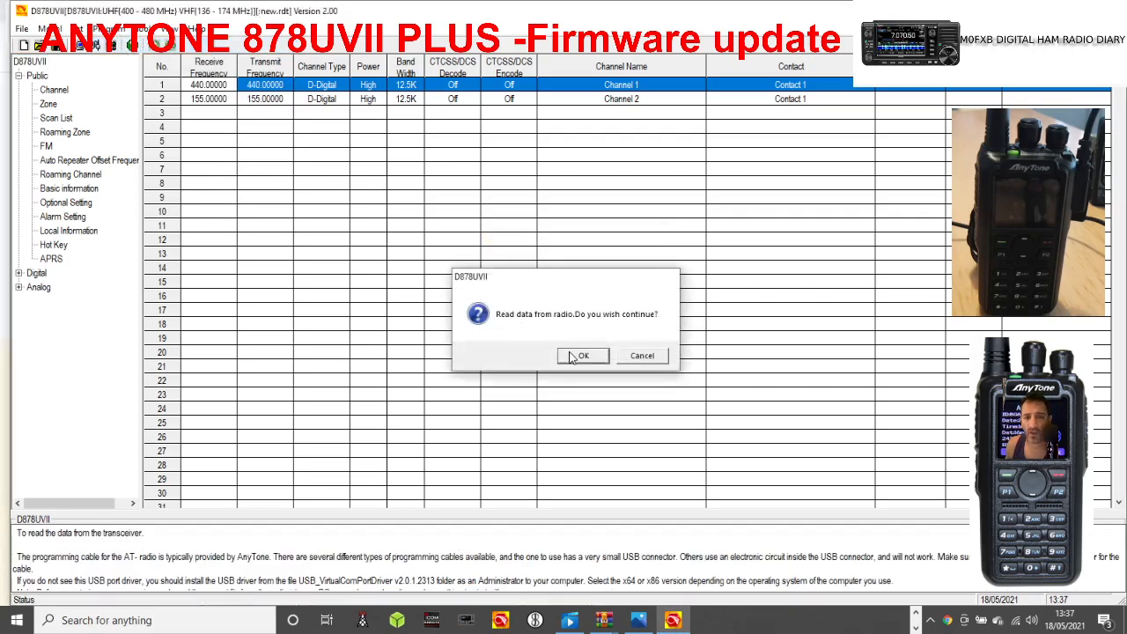
{"action": "left_click", "coordinate": [569, 354]}
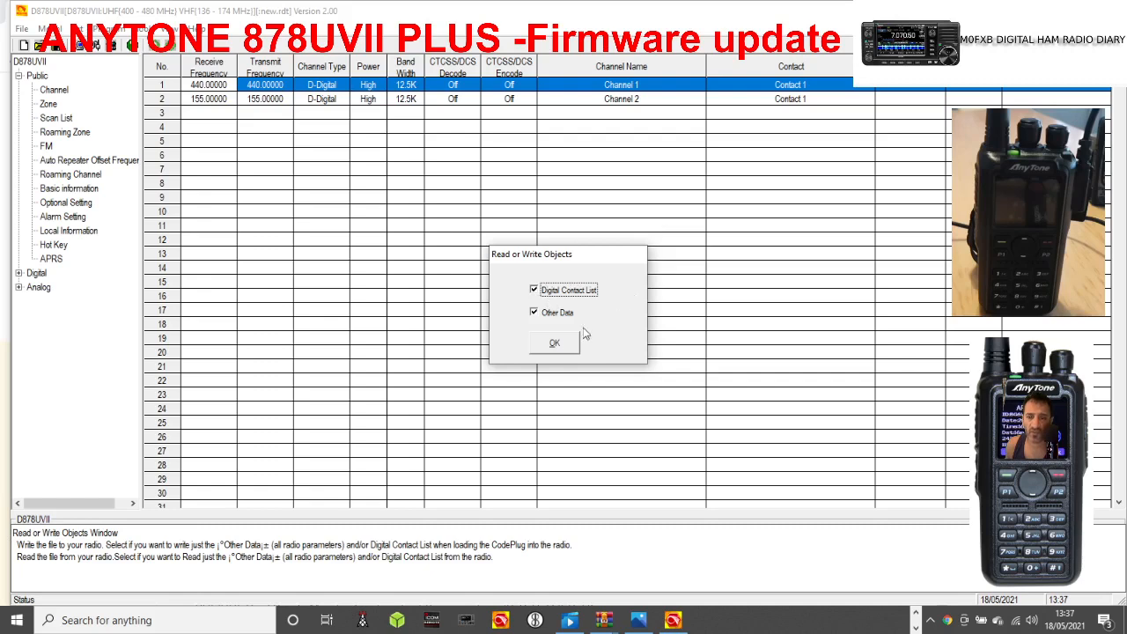
{"action": "left_click", "coordinate": [554, 344]}
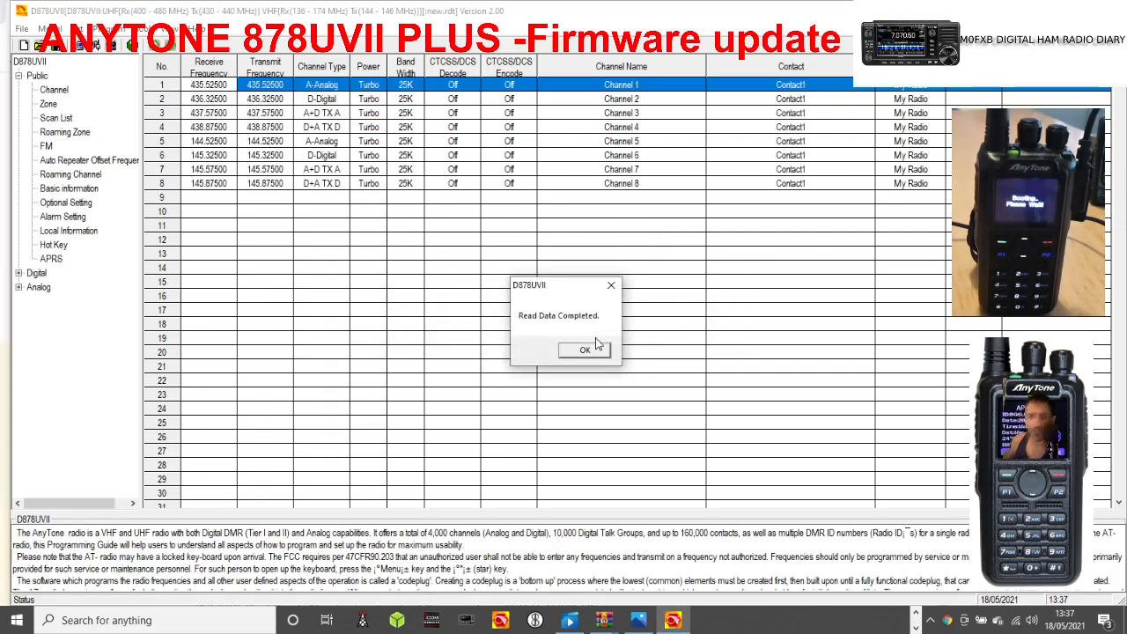
{"action": "left_click", "coordinate": [589, 353]}
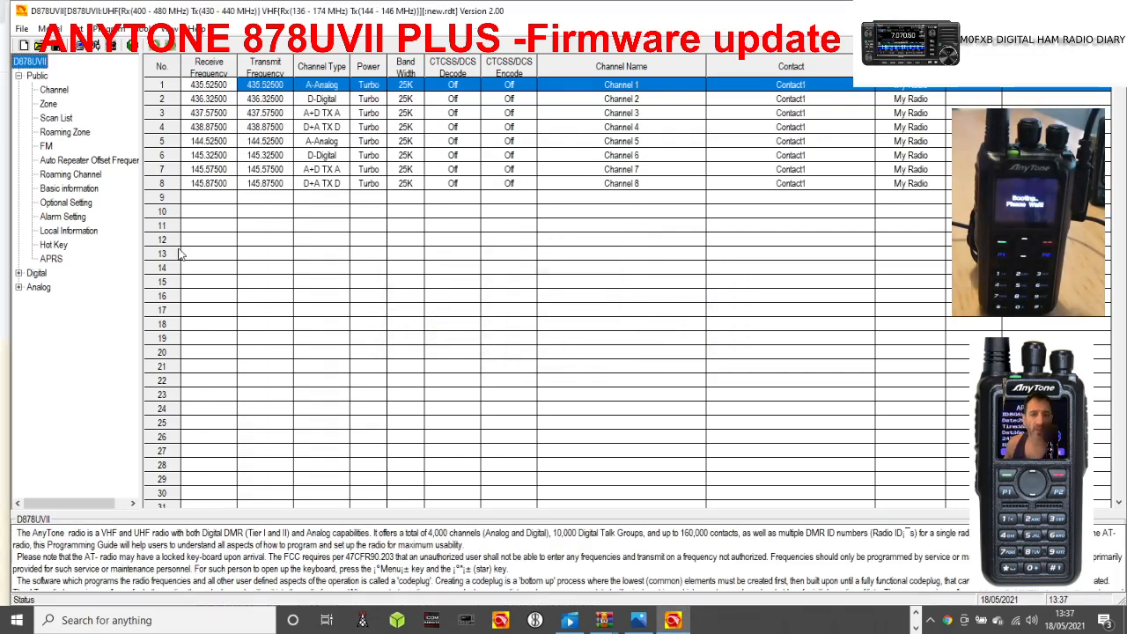
Expand the Digital settings and show the Radio ID List with its first entry selected.
{"action": "double_click", "coordinate": [37, 274]}
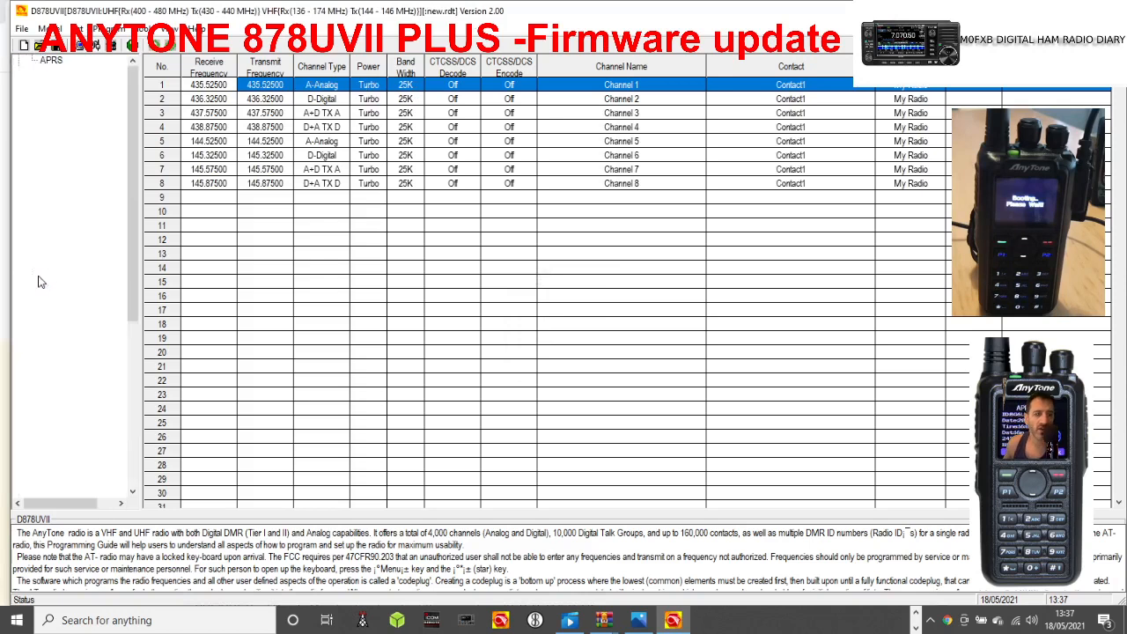
{"action": "scroll", "coordinate": [117, 151], "scroll_direction": "up", "scroll_amount": 2}
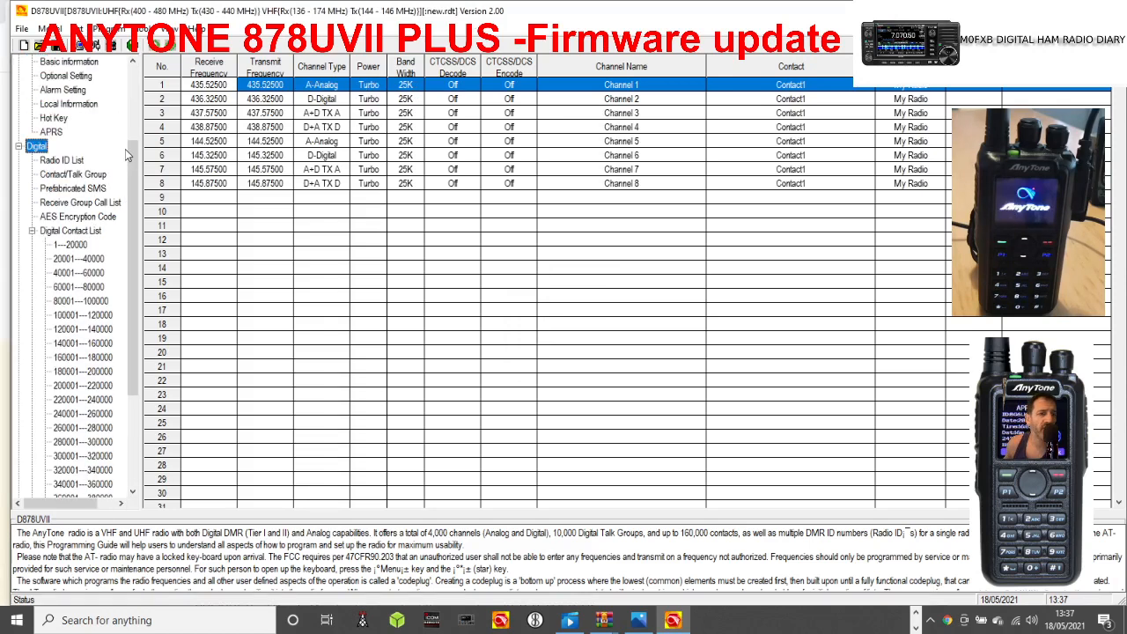
{"action": "left_click", "coordinate": [61, 159]}
{"action": "left_click", "coordinate": [207, 88]}
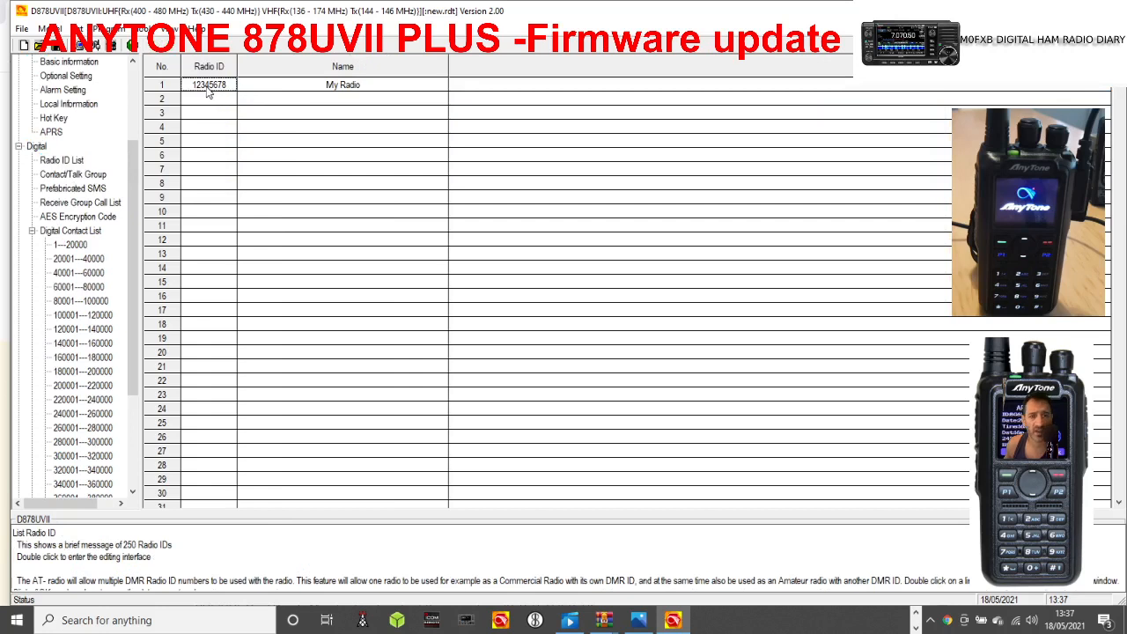
{"action": "left_click", "coordinate": [308, 92]}
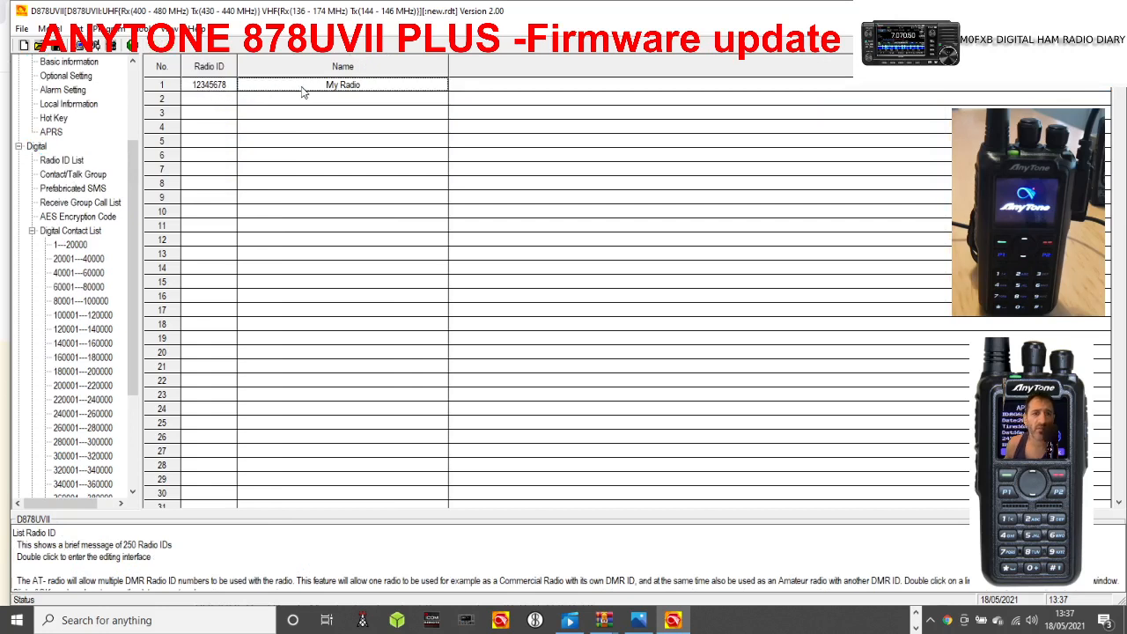
{"action": "left_click", "coordinate": [210, 88]}
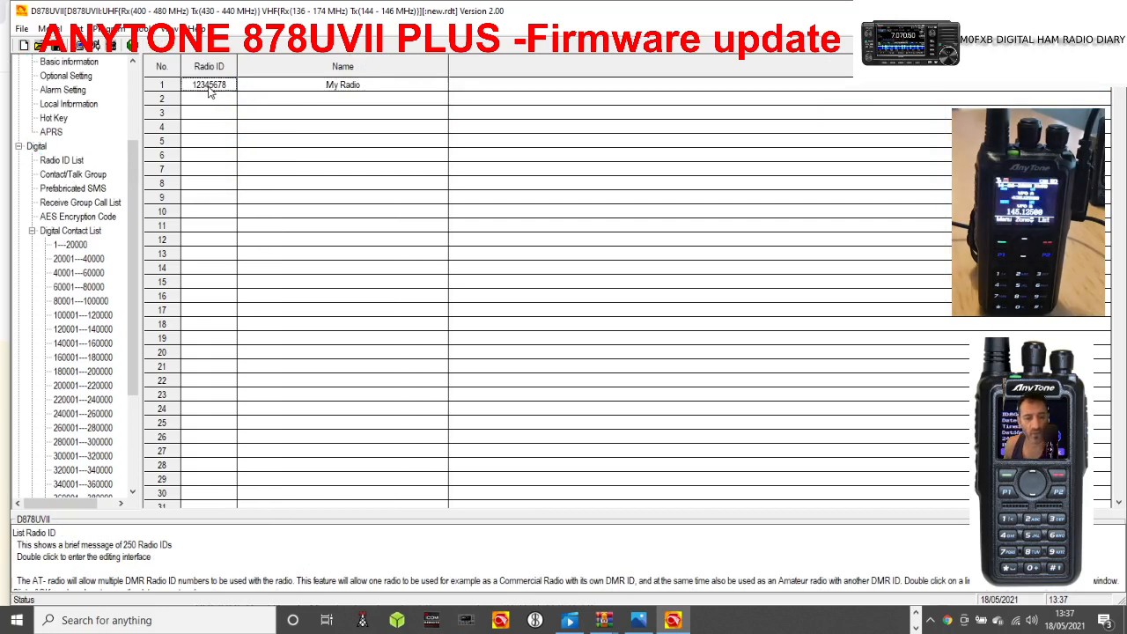
Edit the first Radio ID entry, setting its Radio ID to the operator's DMR ID and its name to the operator's callsign.
{"action": "double_click", "coordinate": [253, 88]}
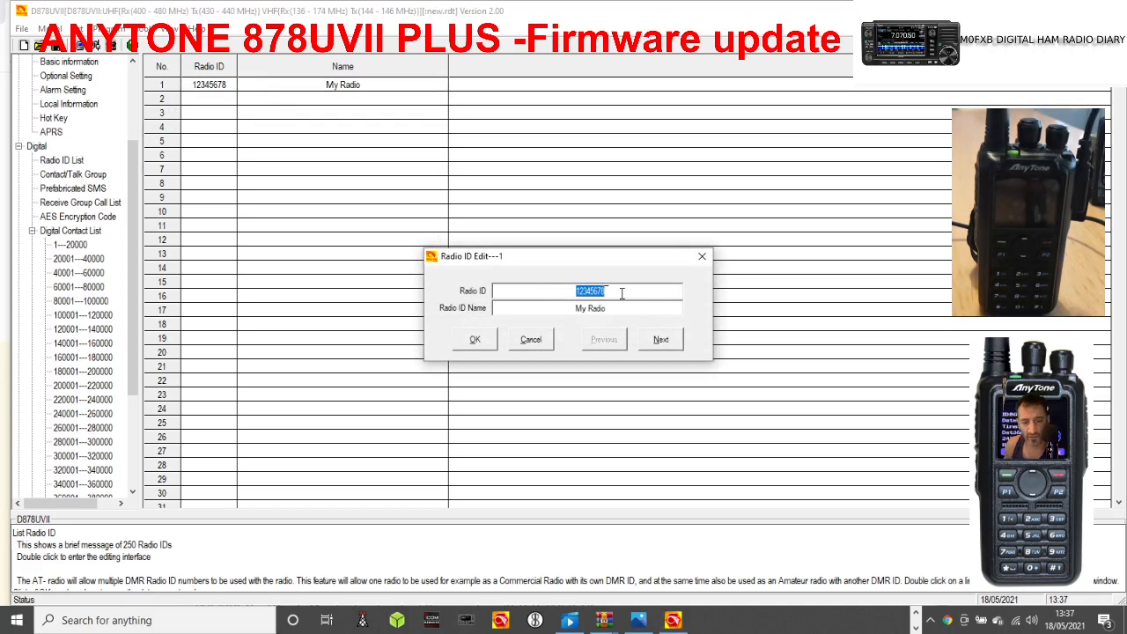
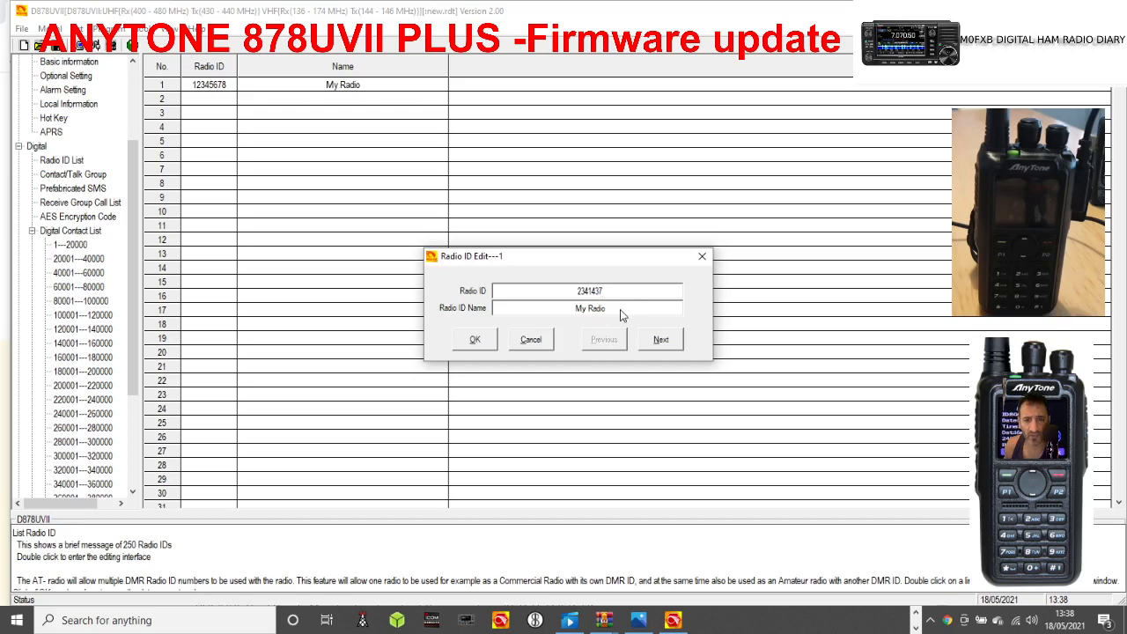
{"action": "key", "text": "Tab"}
{"action": "type", "text": "m"}
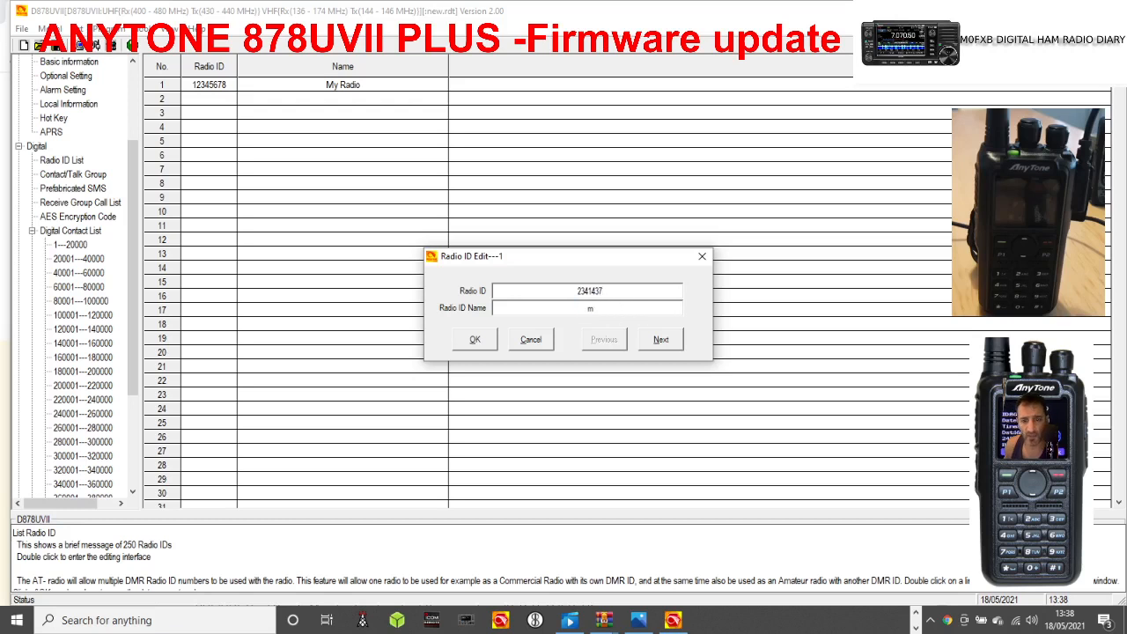
{"action": "key", "text": "BackSpace"}
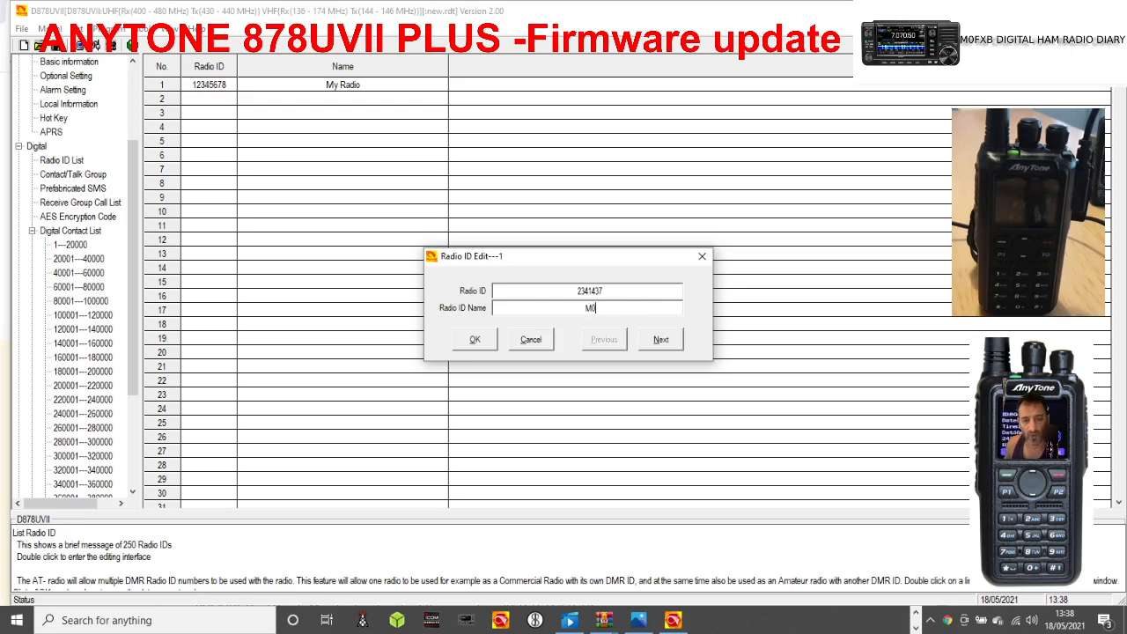
{"action": "type", "text": "M0FXB"}
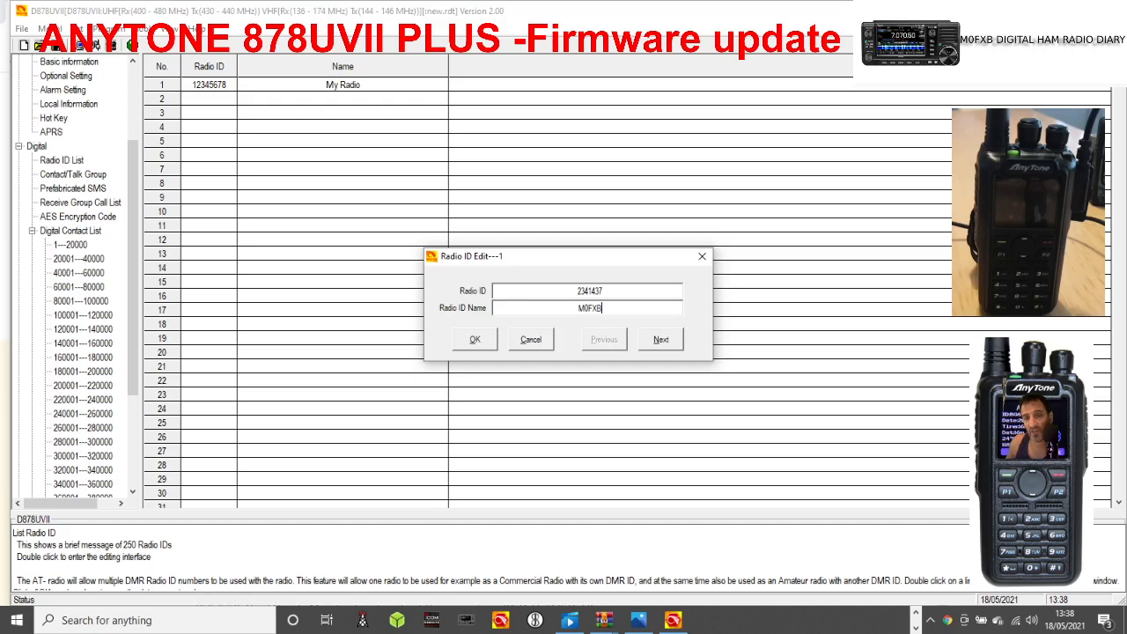
{"action": "key", "text": "BackSpace"}
{"action": "key", "text": "BackSpace"}
{"action": "key", "text": "BackSpace"}
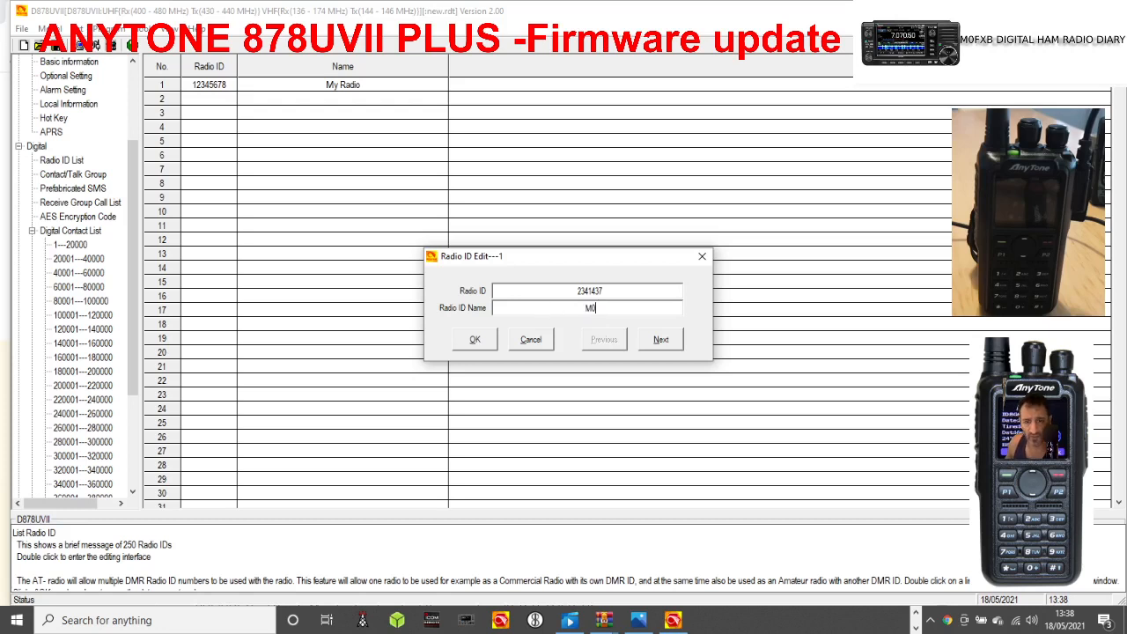
{"action": "type", "text": "FX"}
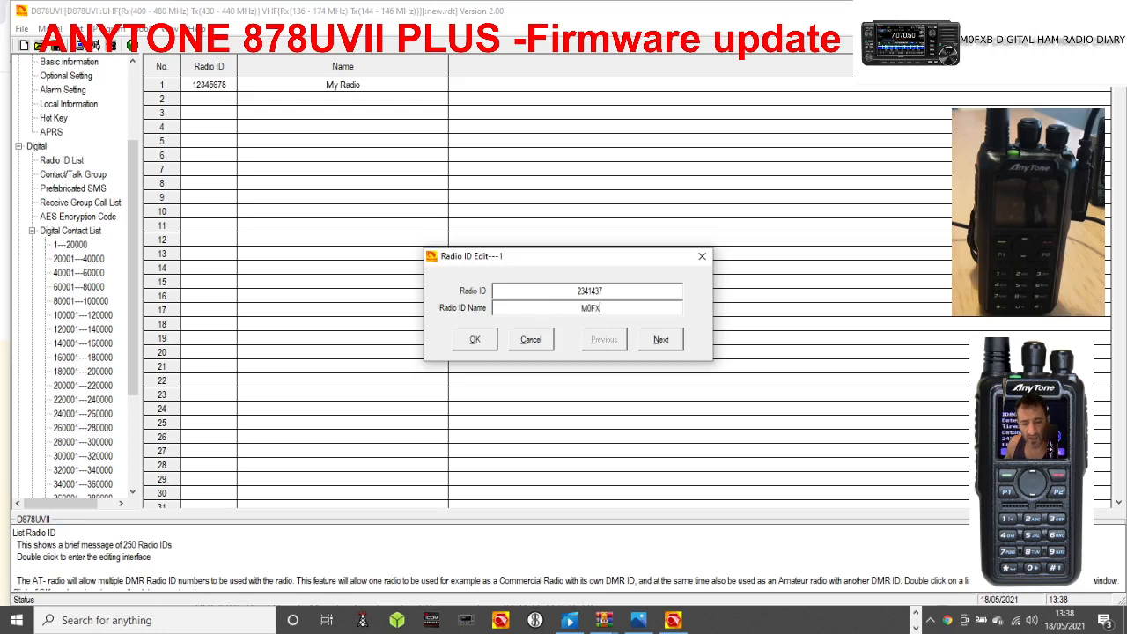
{"action": "type", "text": "B"}
{"action": "left_click", "coordinate": [474, 340]}
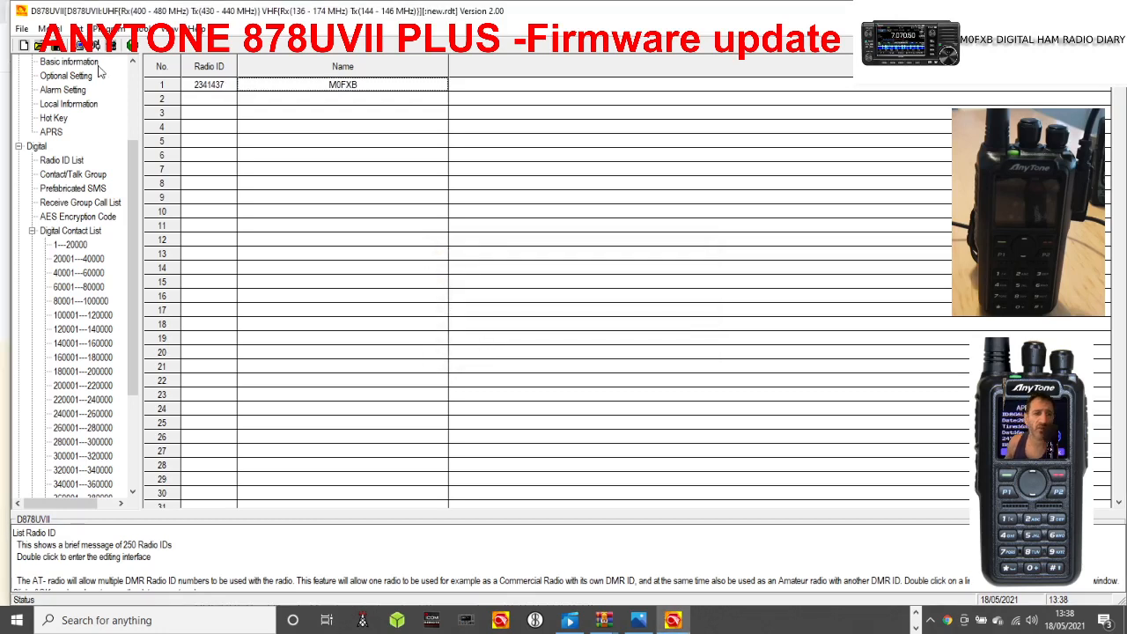
Write the data to the radio, including both the Digital Contact List and Other Data.
{"action": "left_click", "coordinate": [107, 28]}
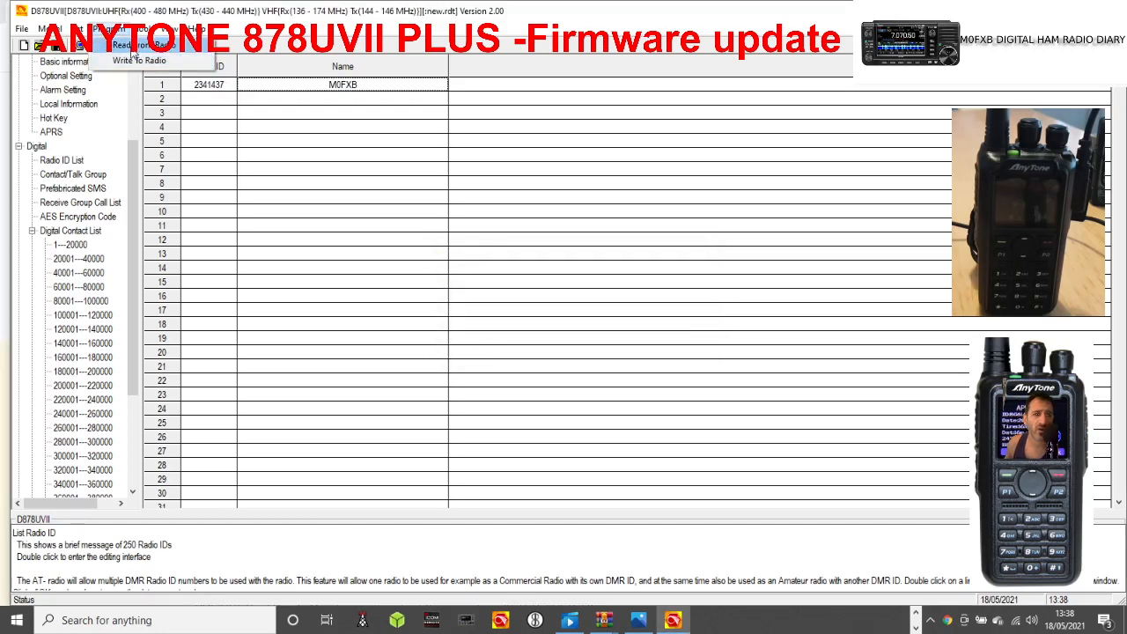
{"action": "left_click", "coordinate": [137, 59]}
{"action": "left_click", "coordinate": [585, 355]}
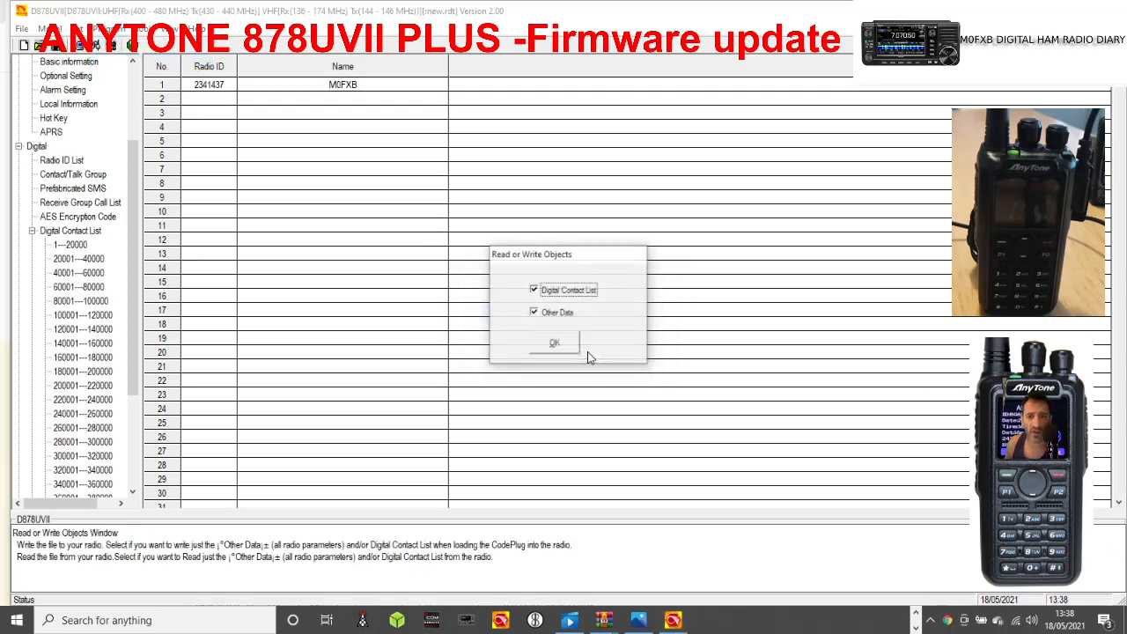
{"action": "left_click", "coordinate": [556, 344]}
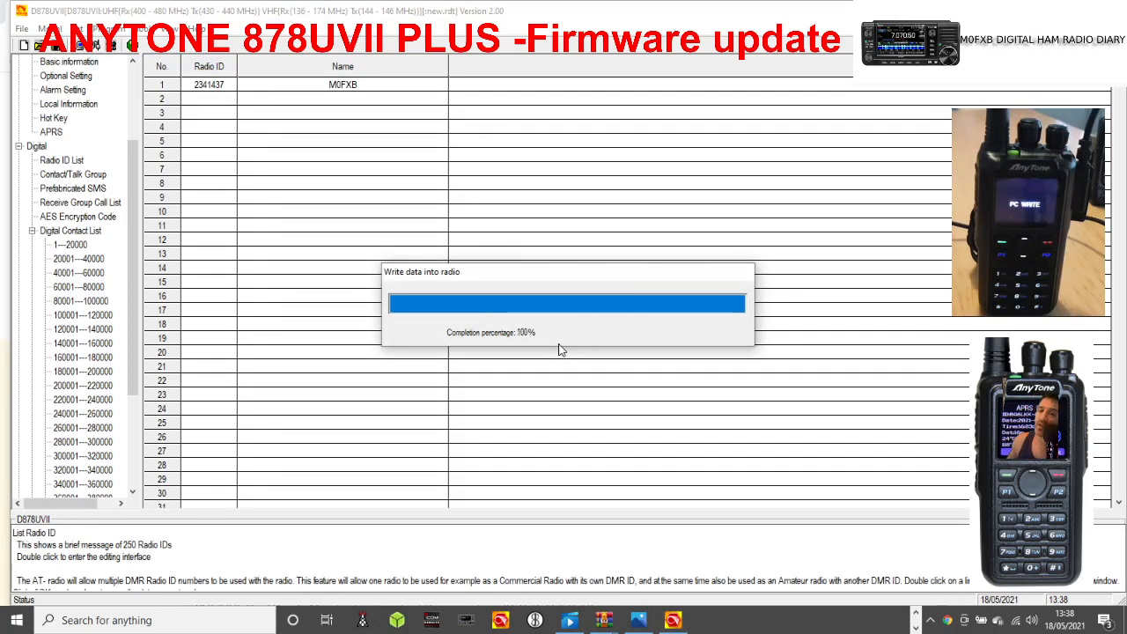
{"action": "left_click", "coordinate": [577, 351]}
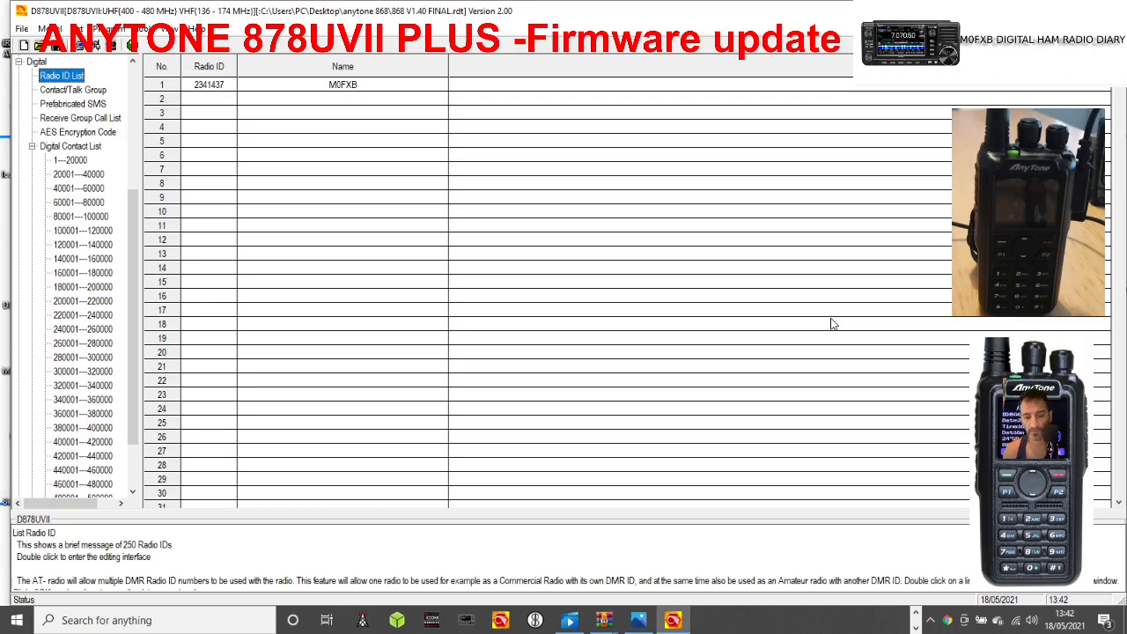
Import contact list.CSV from the anytone 868 folder as the Digital Contact List.
{"action": "key", "text": "Down"}
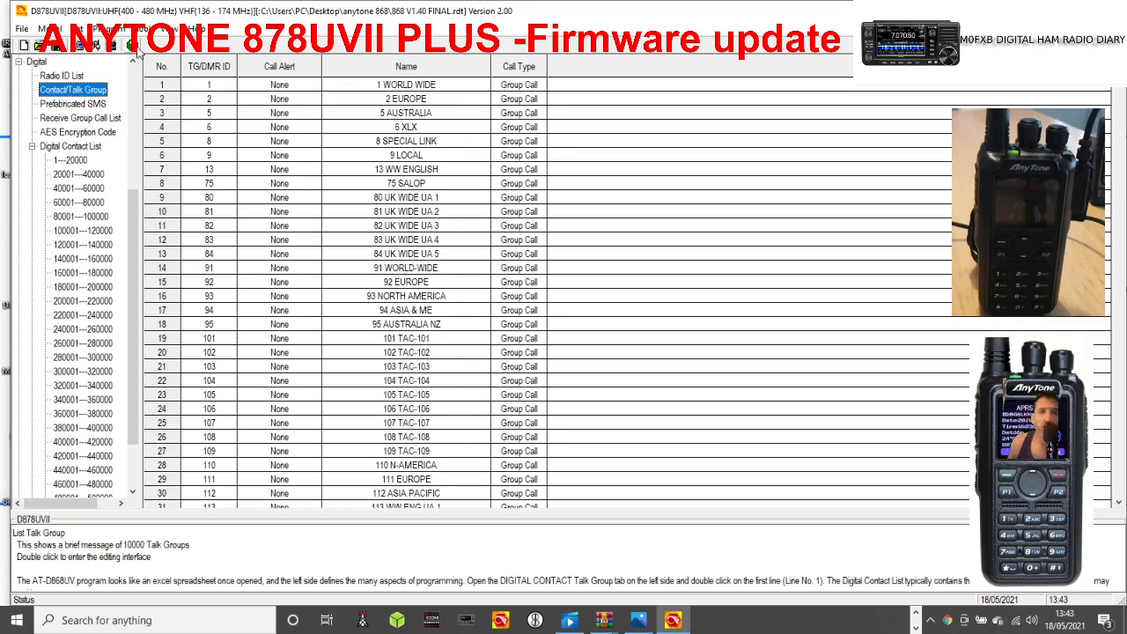
{"action": "left_click", "coordinate": [140, 29]}
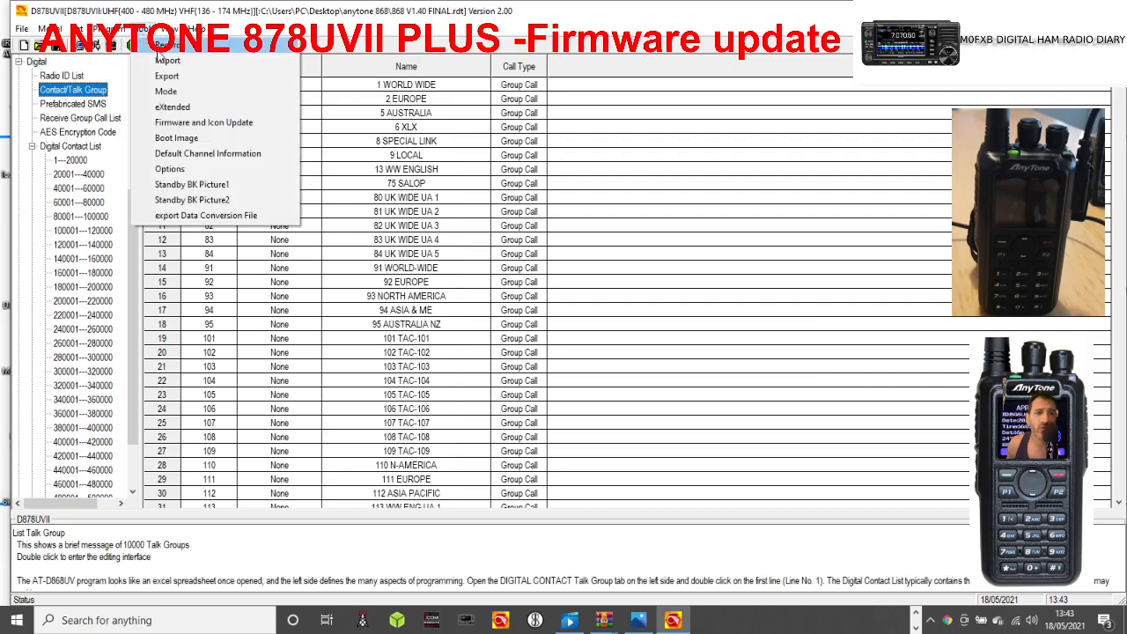
{"action": "left_click", "coordinate": [166, 60]}
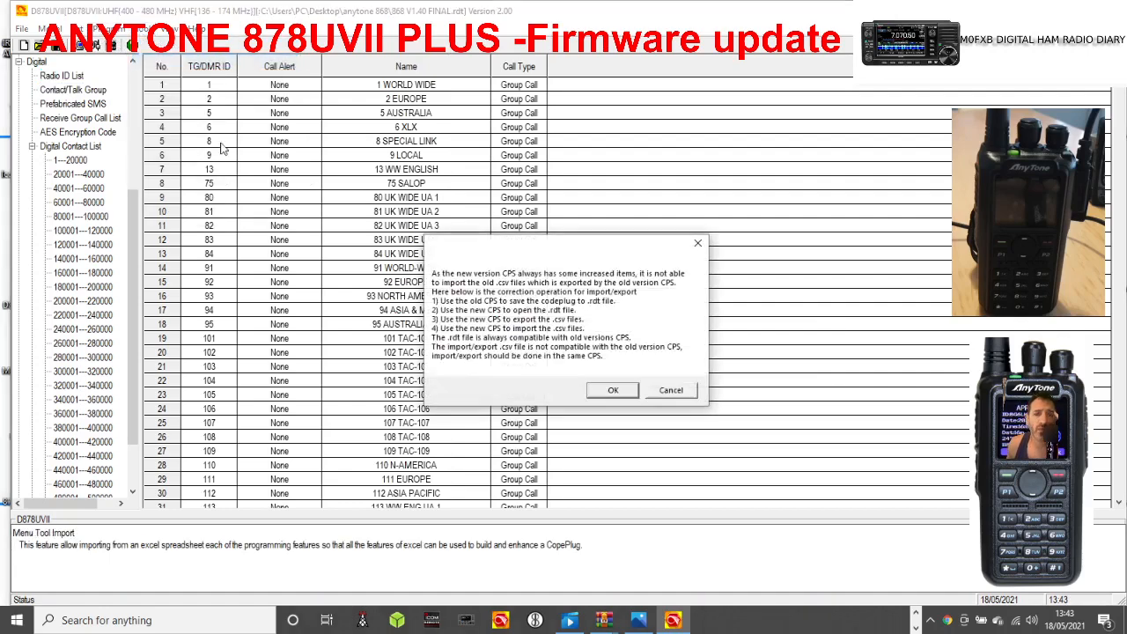
{"action": "left_click", "coordinate": [607, 390]}
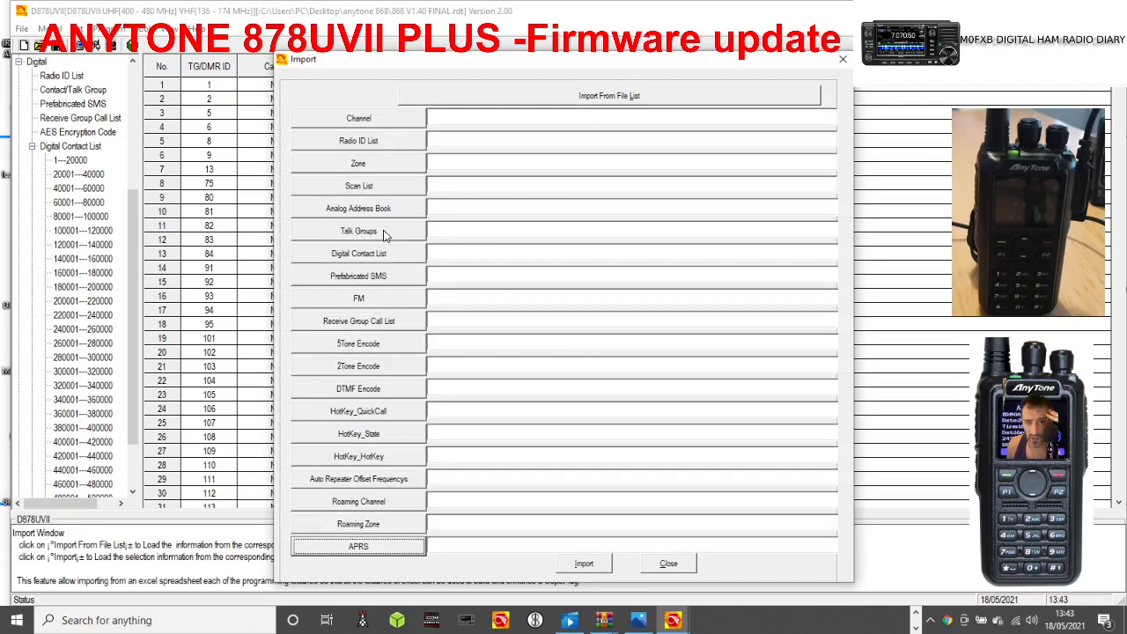
{"action": "left_click", "coordinate": [384, 233]}
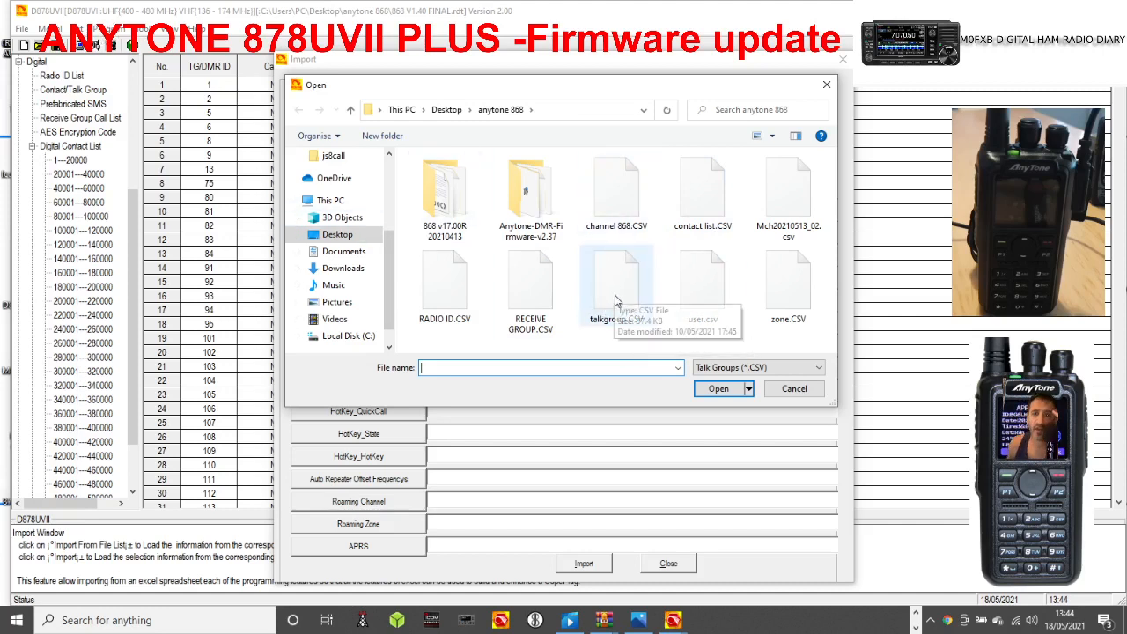
{"action": "left_click", "coordinate": [825, 84]}
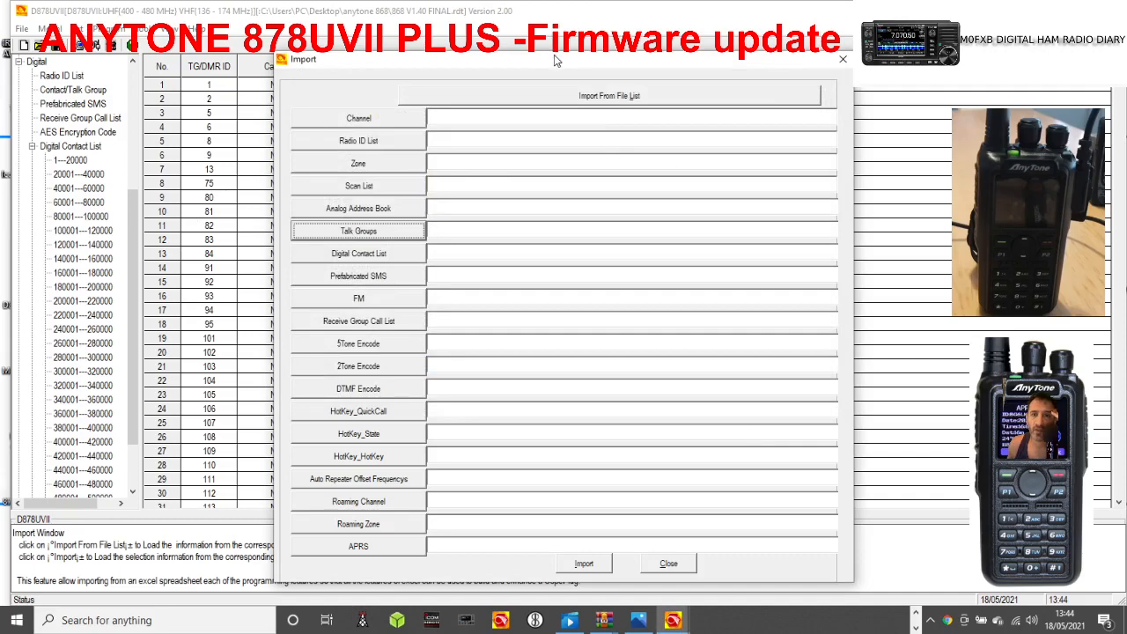
{"action": "left_click_drag", "start_coordinate": [556, 61], "coordinate": [518, 67]}
{"action": "left_click", "coordinate": [322, 260]}
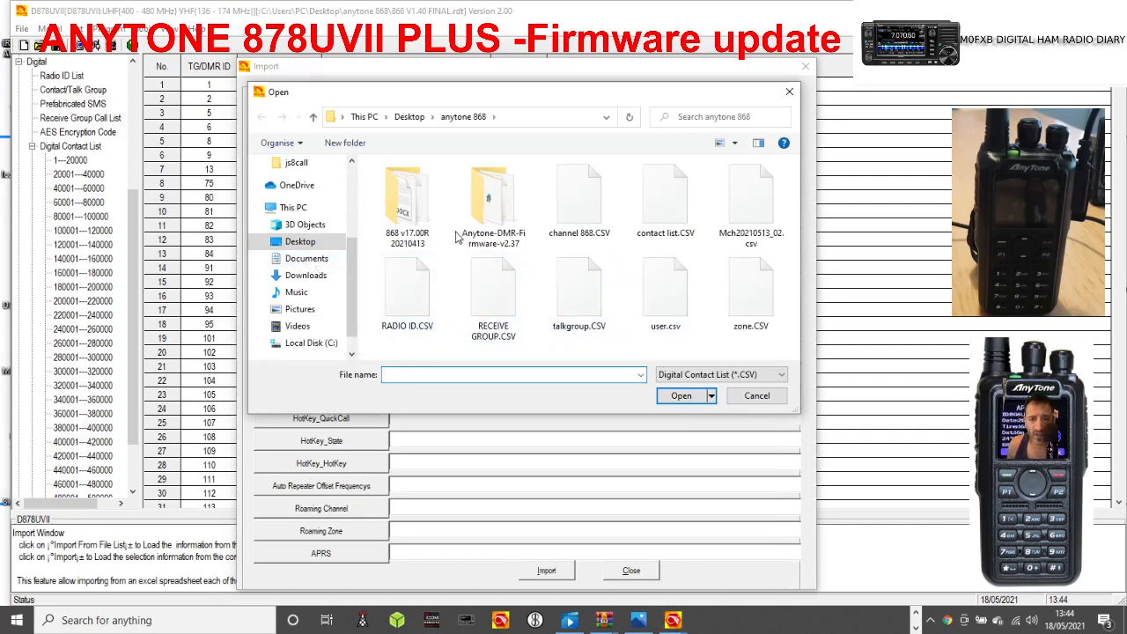
{"action": "double_click", "coordinate": [665, 213]}
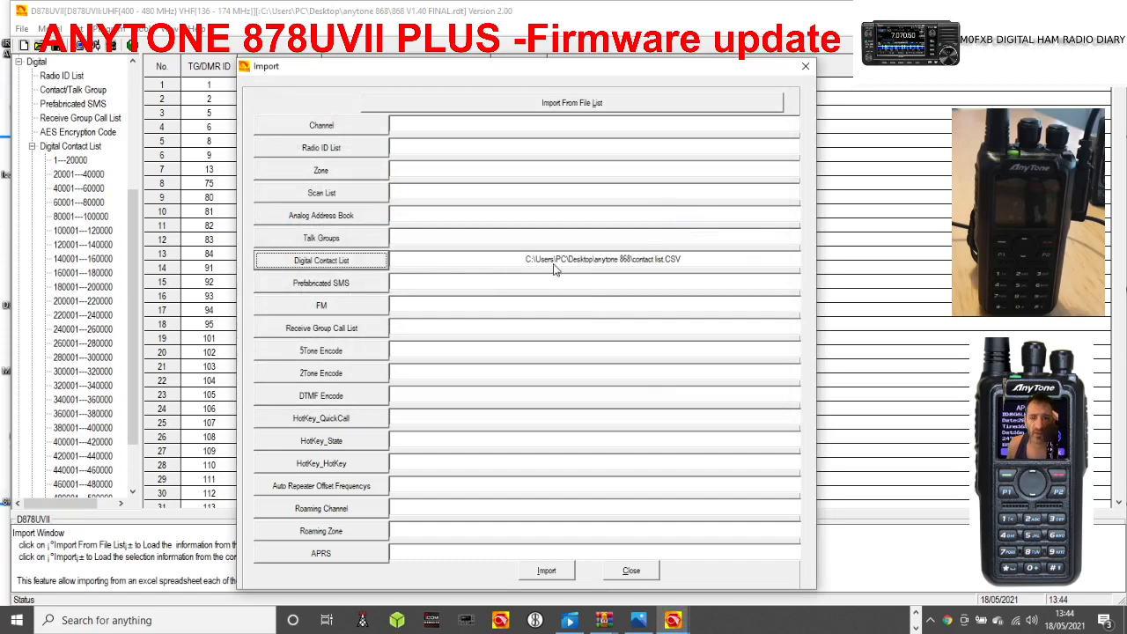
{"action": "left_click", "coordinate": [549, 571]}
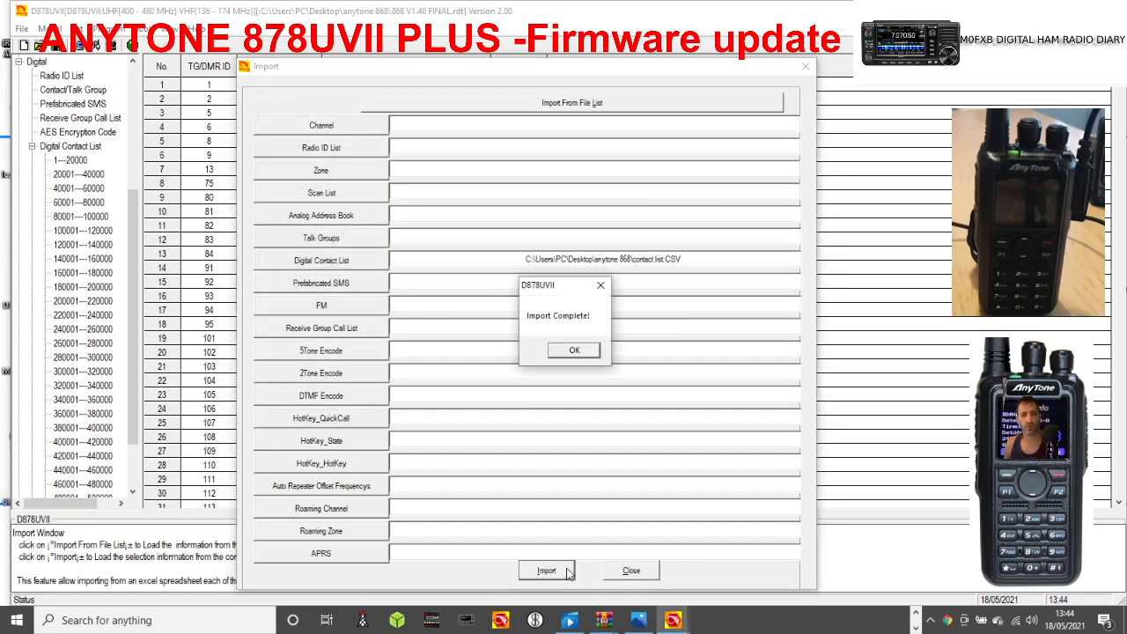
{"action": "left_click", "coordinate": [574, 351]}
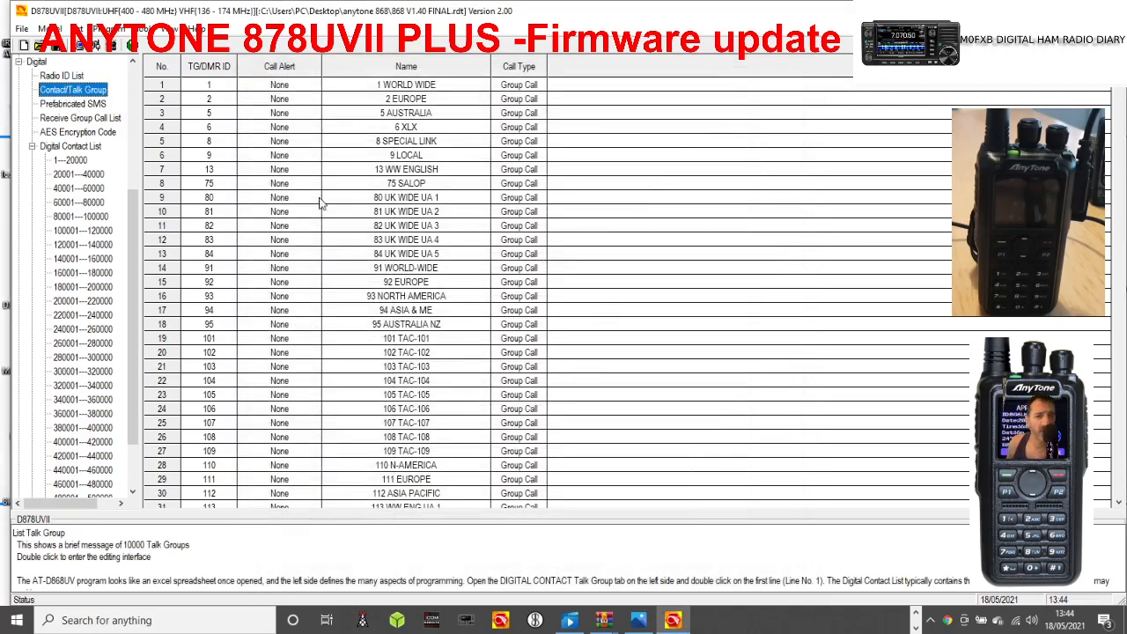
Examine the Prefabricated SMS, Receive Group Call List, Digital Contact List, Contact/Talk Group and Radio ID List entries.
{"action": "left_click", "coordinate": [673, 231]}
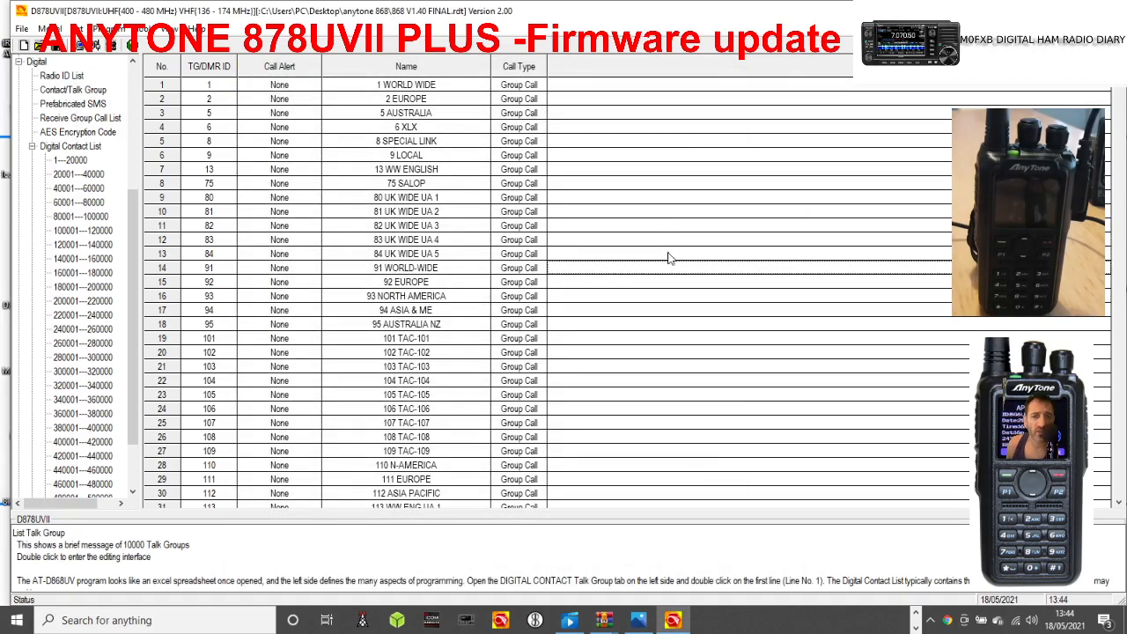
{"action": "left_click", "coordinate": [666, 237]}
{"action": "left_click", "coordinate": [76, 105]}
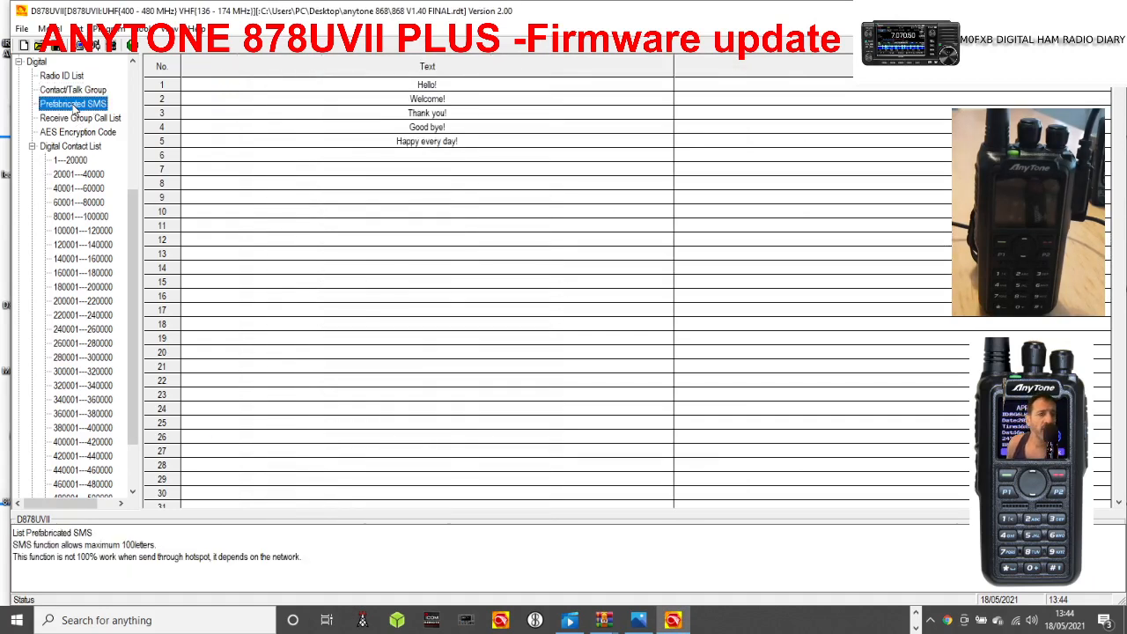
{"action": "left_click", "coordinate": [74, 90]}
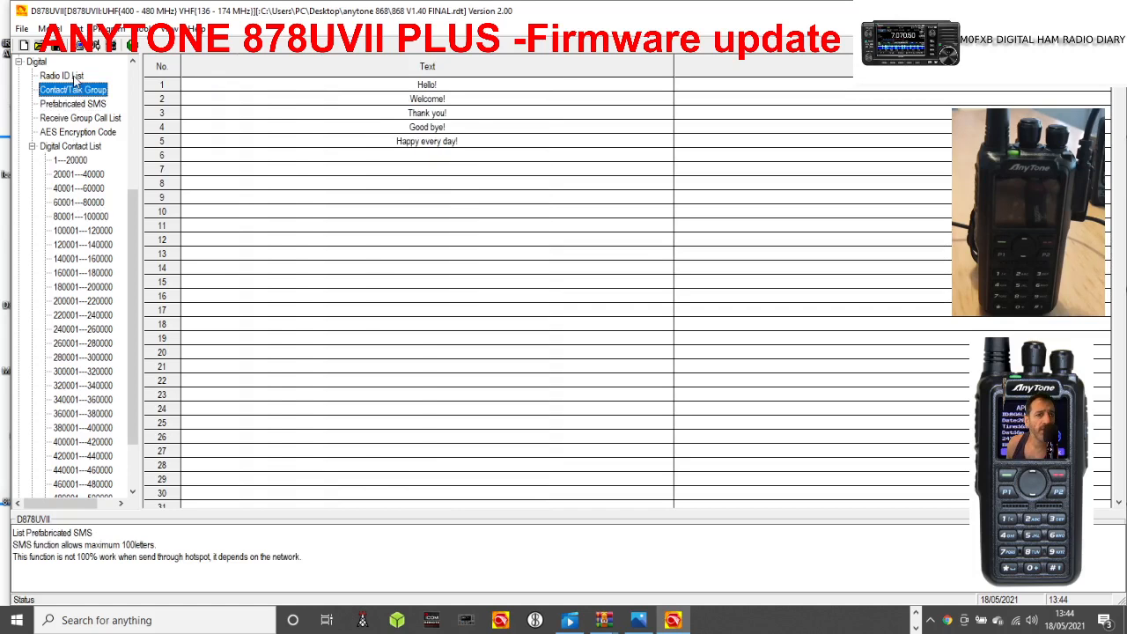
{"action": "left_click", "coordinate": [81, 119]}
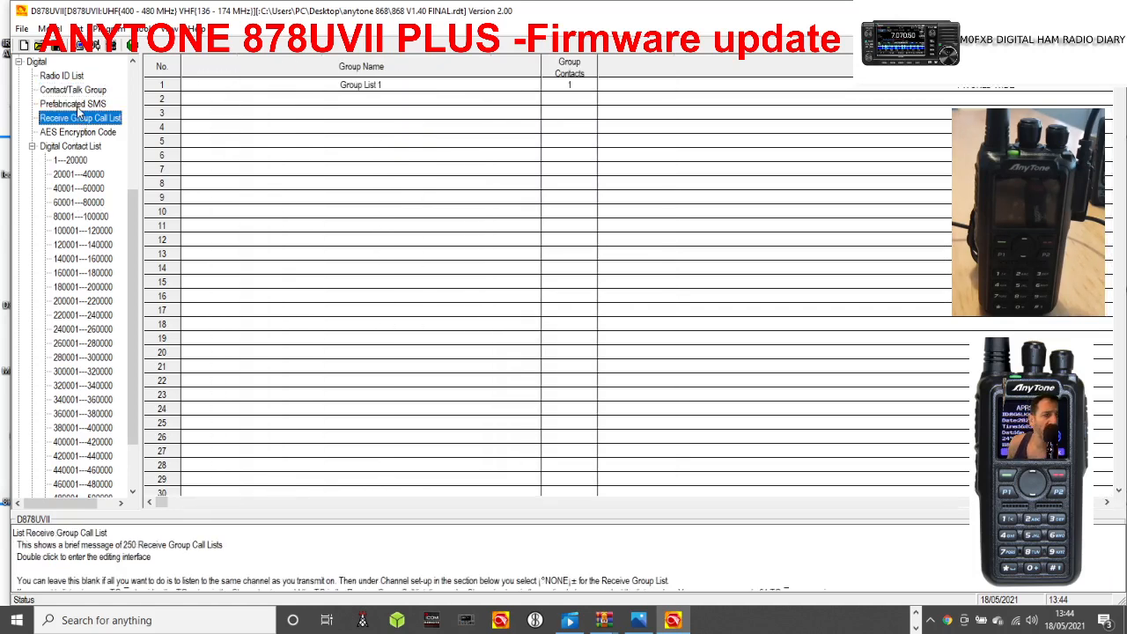
{"action": "left_click", "coordinate": [73, 162]}
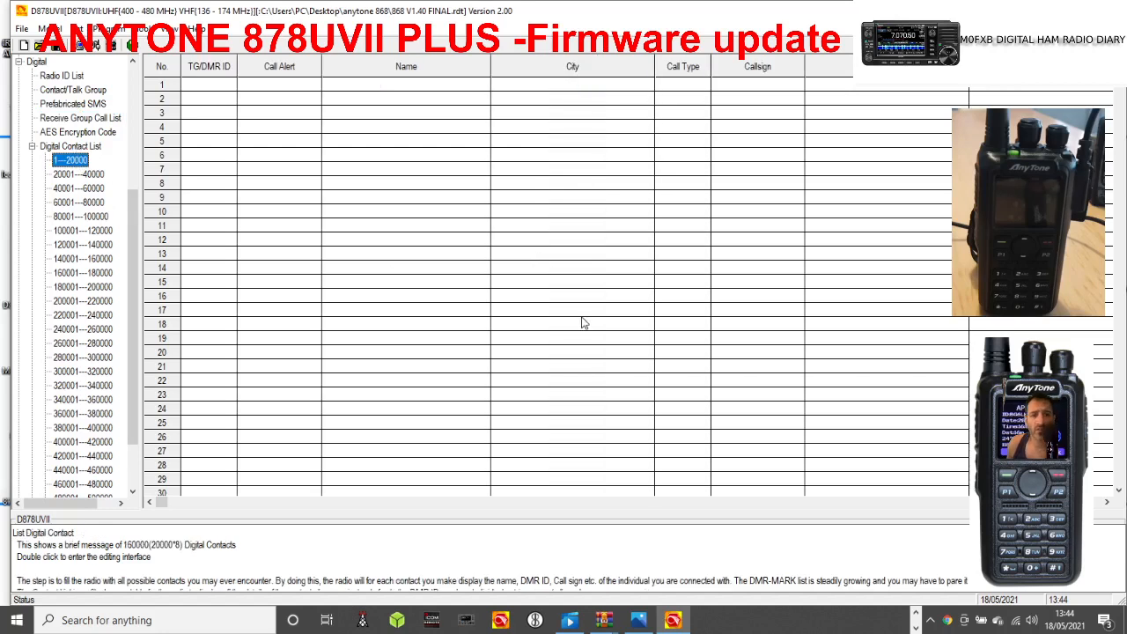
{"action": "double_click", "coordinate": [76, 148]}
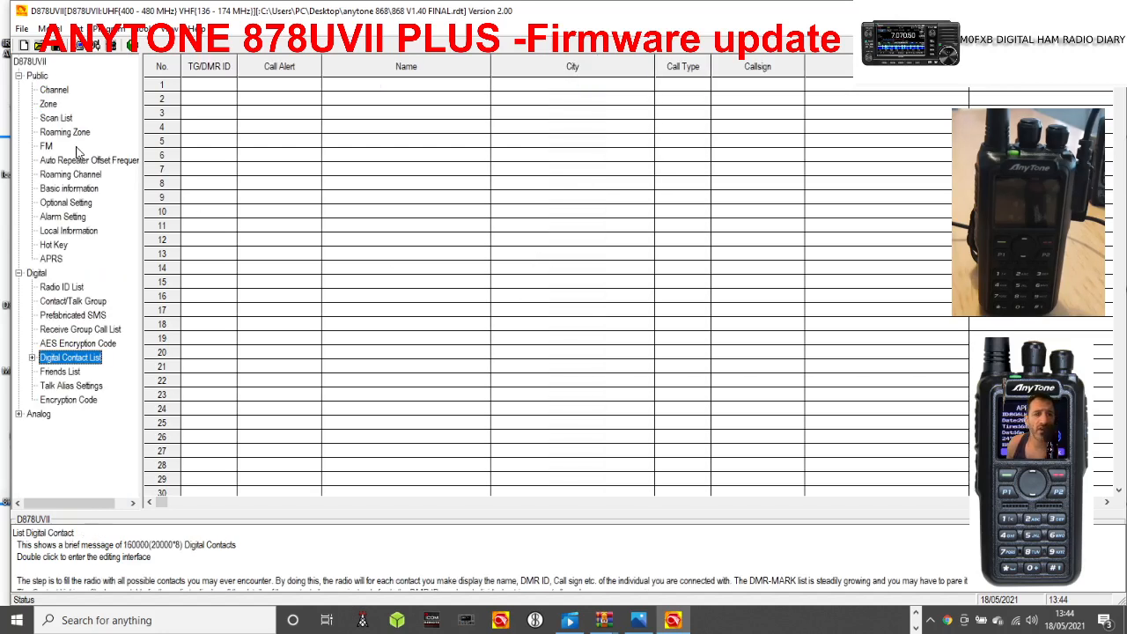
{"action": "left_click", "coordinate": [65, 303]}
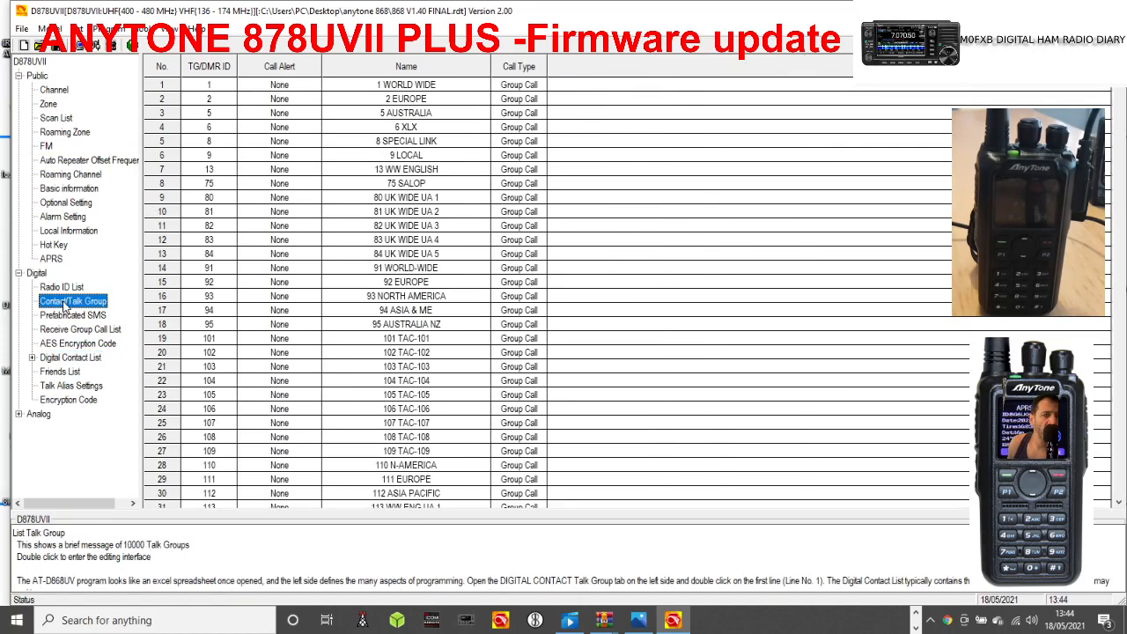
{"action": "left_click", "coordinate": [63, 288]}
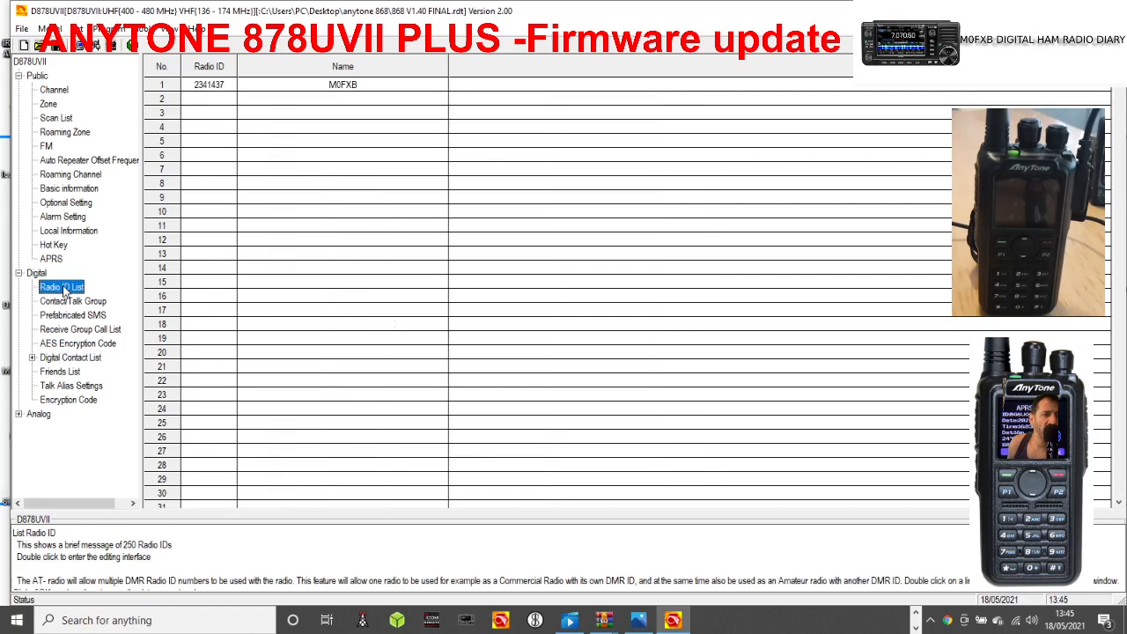
Import zone.CSV from the anytone 868 folder as the Zone list.
{"action": "left_click", "coordinate": [50, 105]}
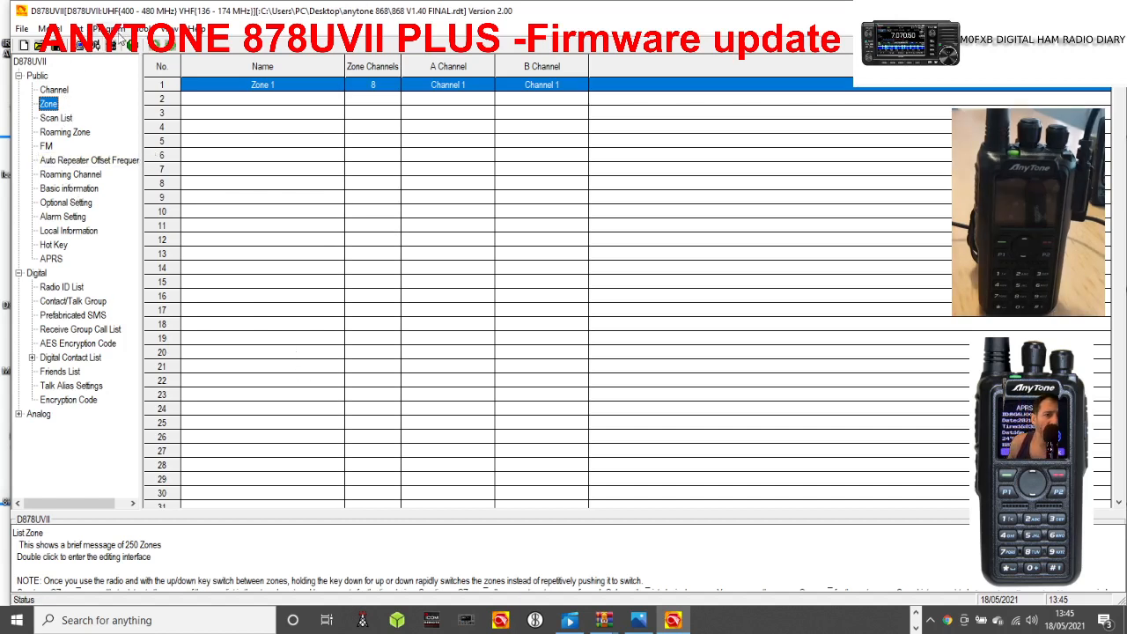
{"action": "left_click", "coordinate": [145, 28]}
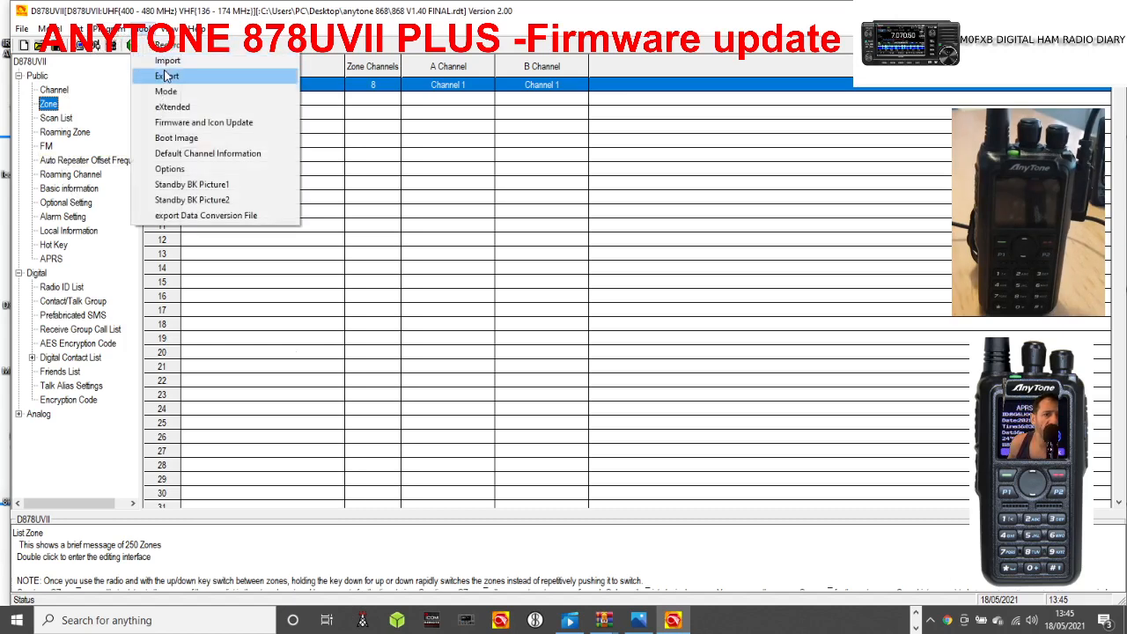
{"action": "left_click", "coordinate": [173, 62]}
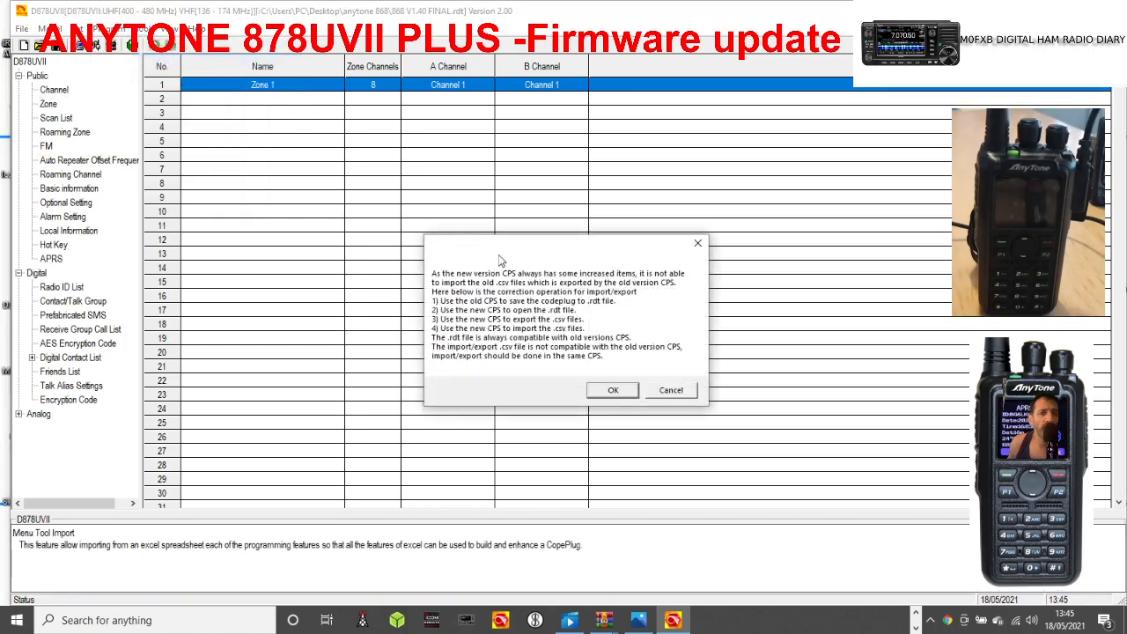
{"action": "left_click", "coordinate": [605, 393]}
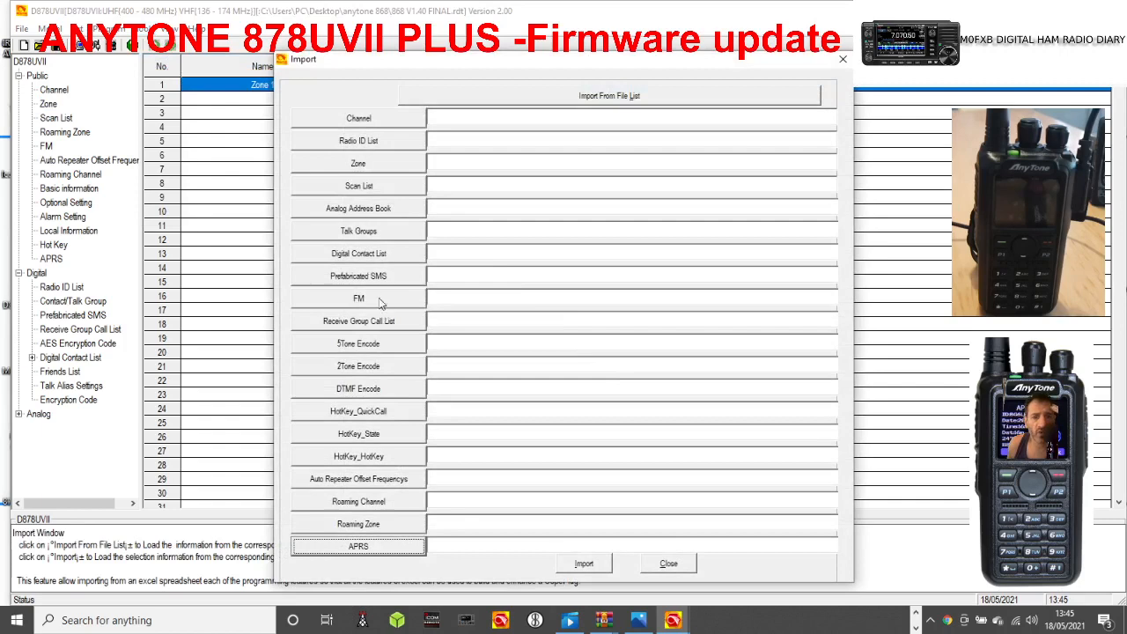
{"action": "left_click", "coordinate": [358, 163]}
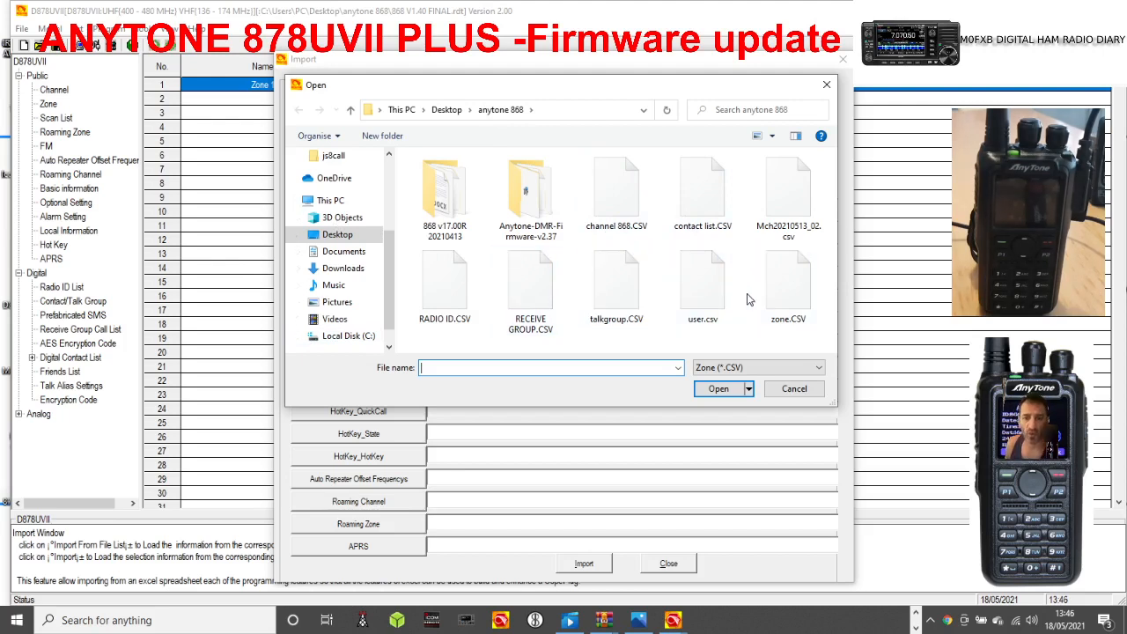
{"action": "double_click", "coordinate": [783, 288]}
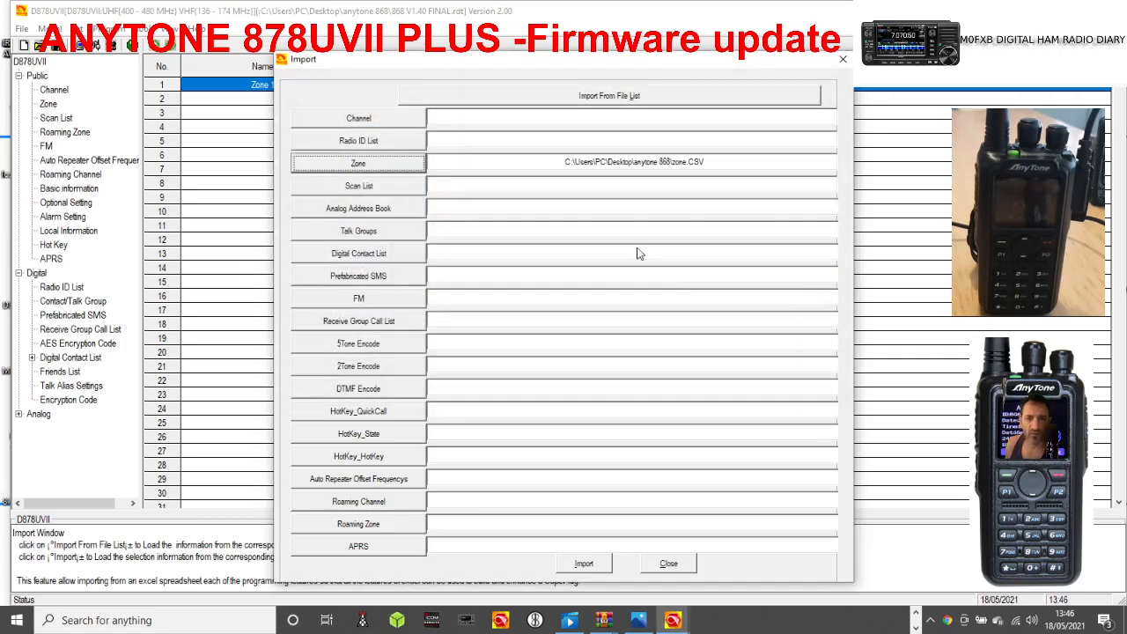
{"action": "left_click", "coordinate": [593, 564]}
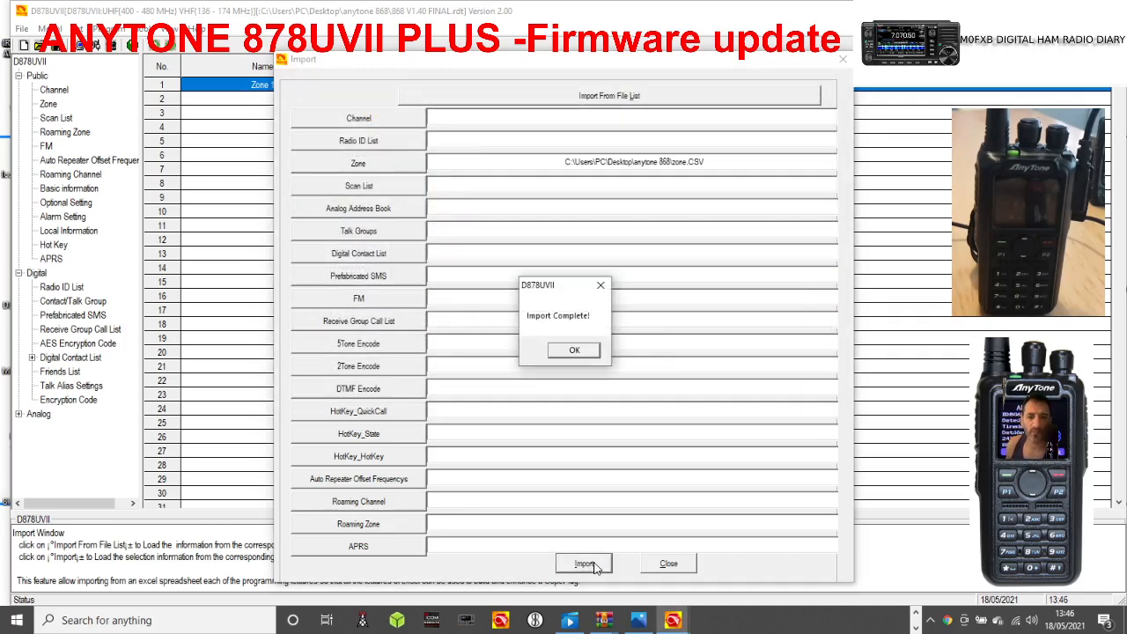
{"action": "left_click", "coordinate": [576, 350]}
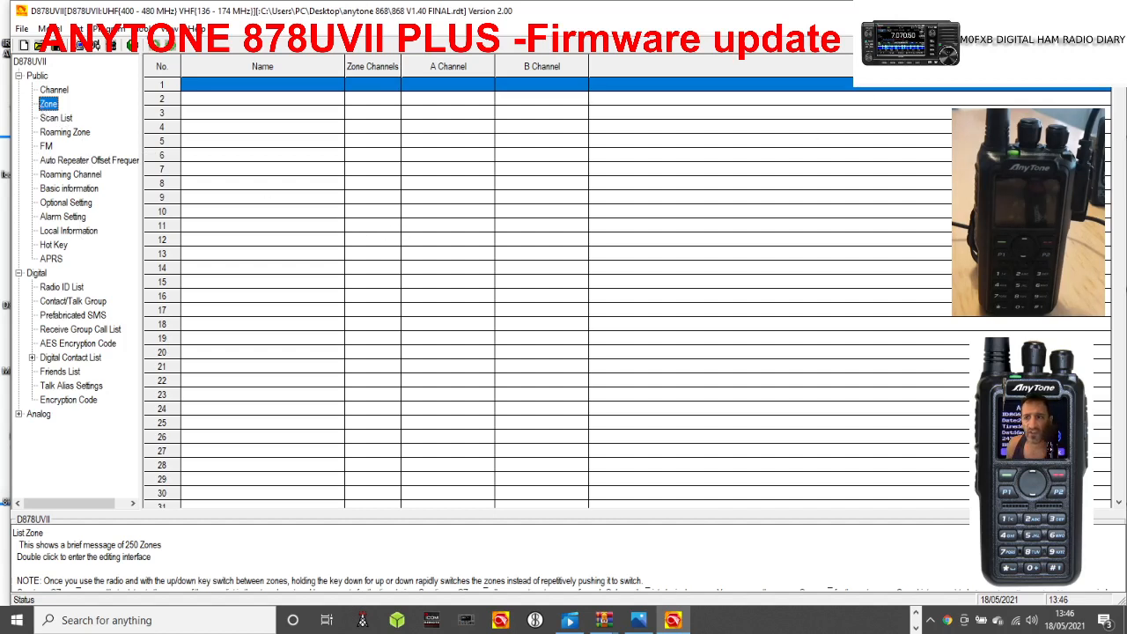
Check the imported Zone list along with the Channel, Roaming Zone and Scan List entries.
{"action": "left_click_drag", "start_coordinate": [1118, 77], "coordinate": [1118, 81]}
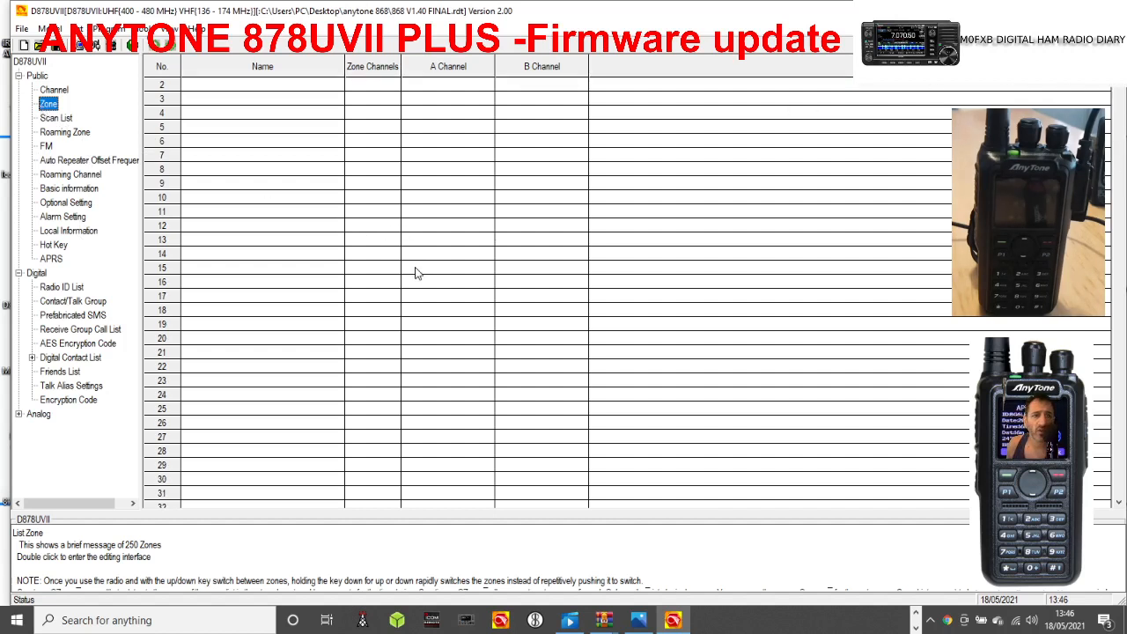
{"action": "left_click", "coordinate": [51, 91]}
{"action": "left_click", "coordinate": [49, 104]}
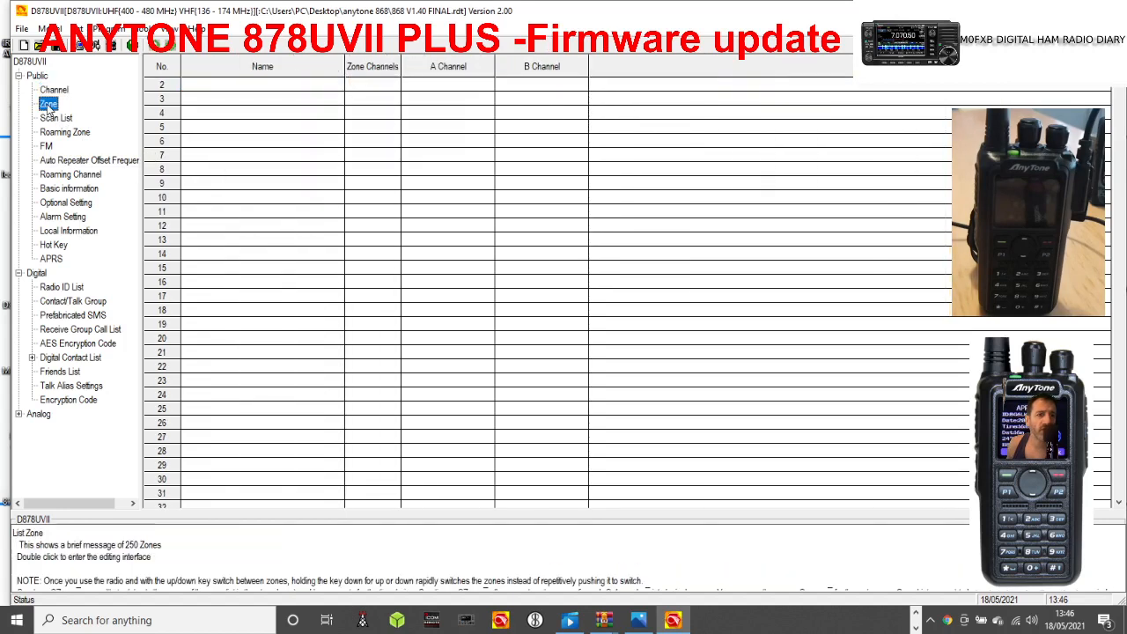
{"action": "left_click", "coordinate": [72, 133]}
{"action": "left_click", "coordinate": [62, 119]}
{"action": "left_click", "coordinate": [49, 105]}
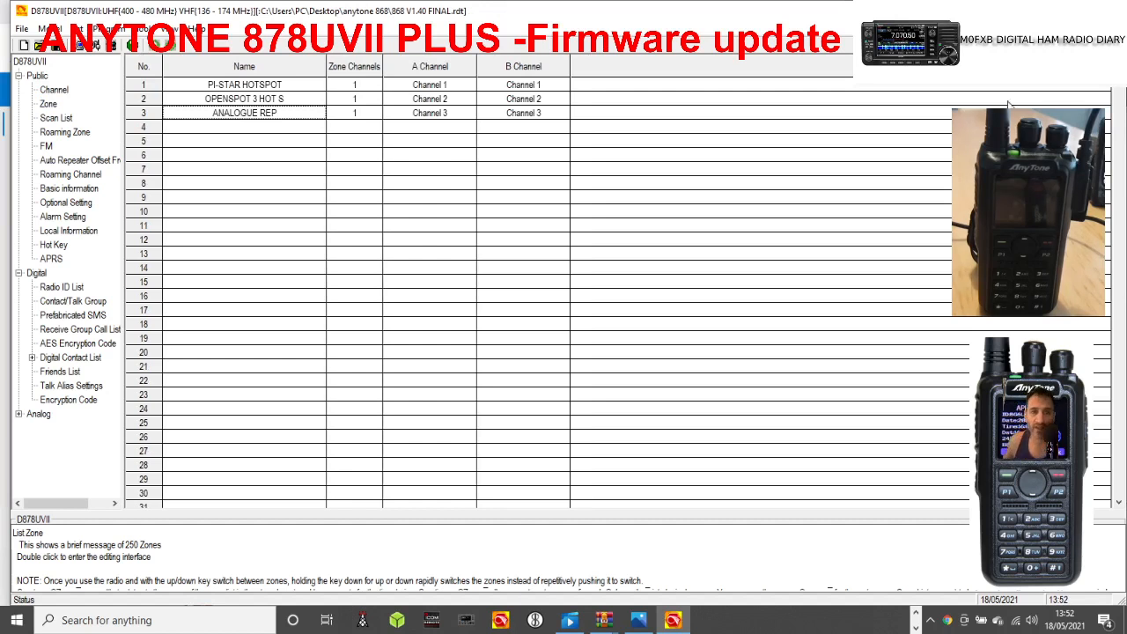
Review the name and member channels of the PI-STAR HOTSPOT zone.
{"action": "left_click", "coordinate": [48, 104]}
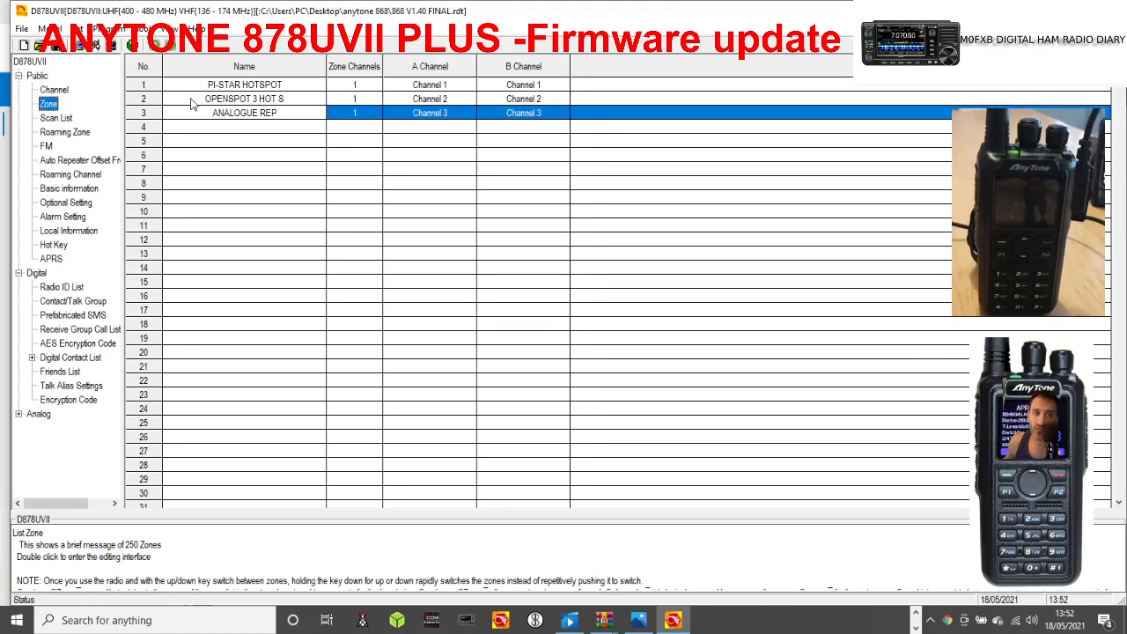
{"action": "double_click", "coordinate": [268, 87]}
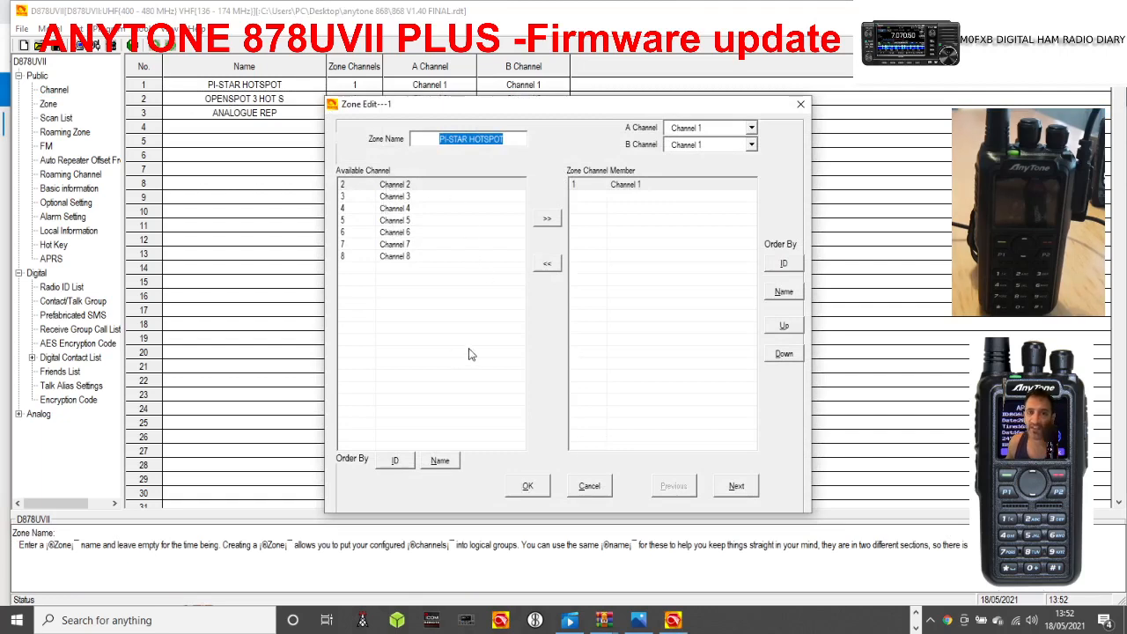
{"action": "left_click", "coordinate": [538, 487]}
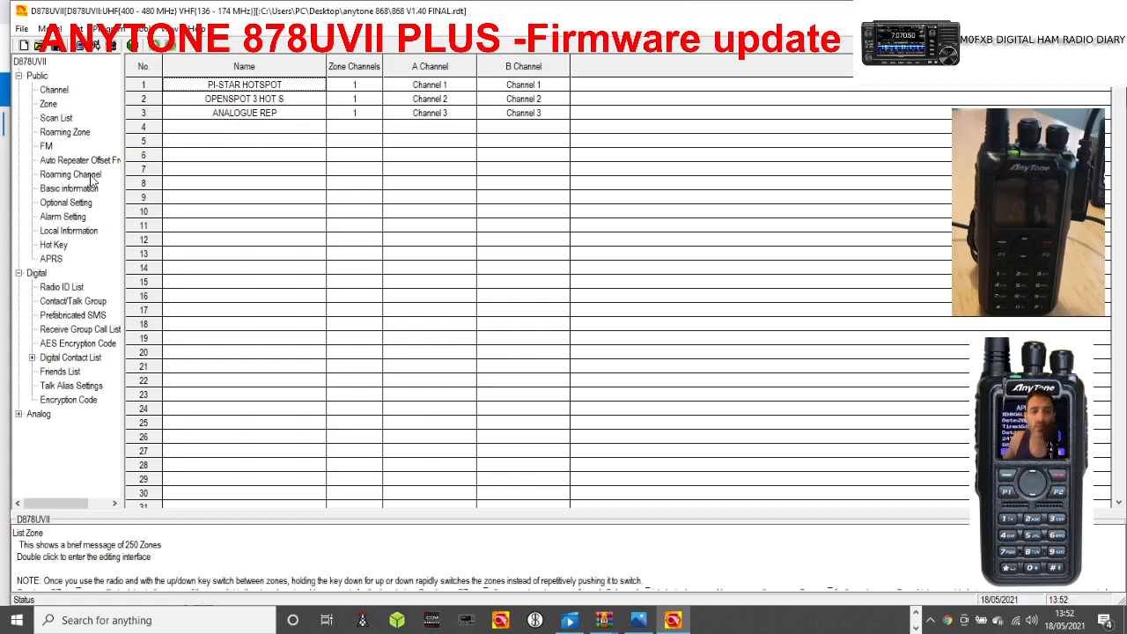
Create channel 9 with the name 431.550 and both receive and transmit frequencies set to 431.550.
{"action": "left_click", "coordinate": [62, 91]}
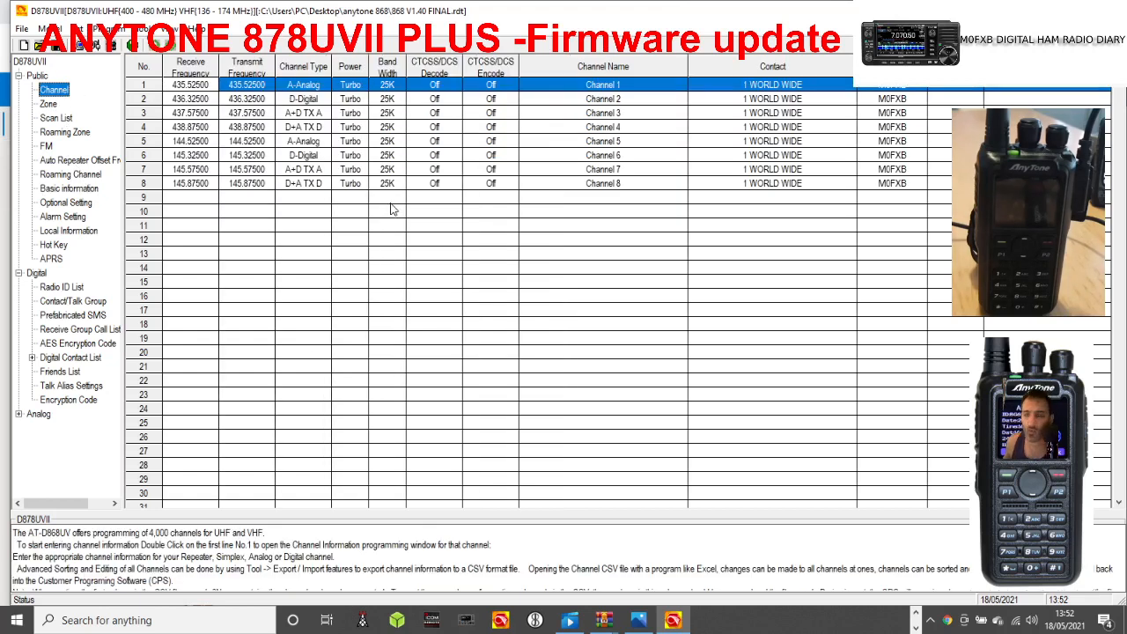
{"action": "double_click", "coordinate": [196, 203]}
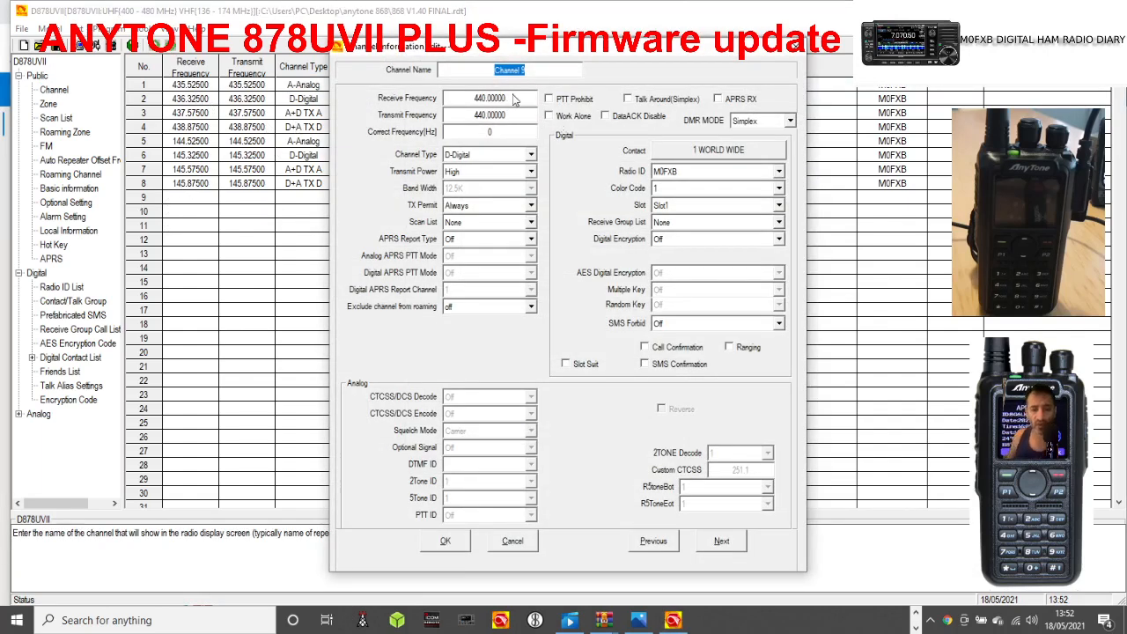
{"action": "type", "text": "431"}
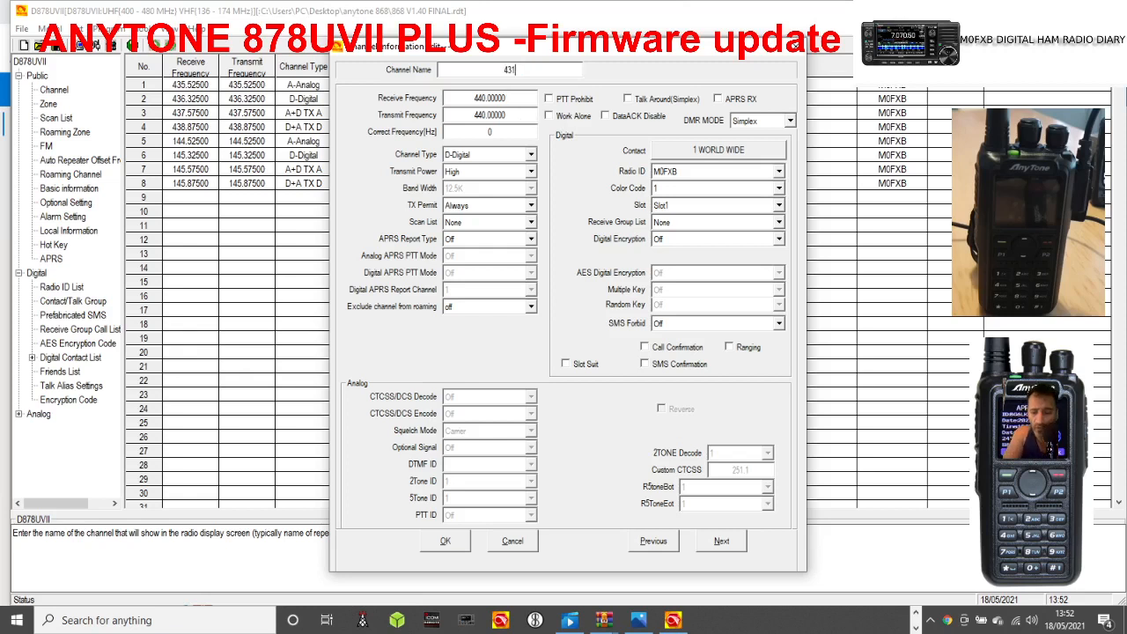
{"action": "type", "text": ".550"}
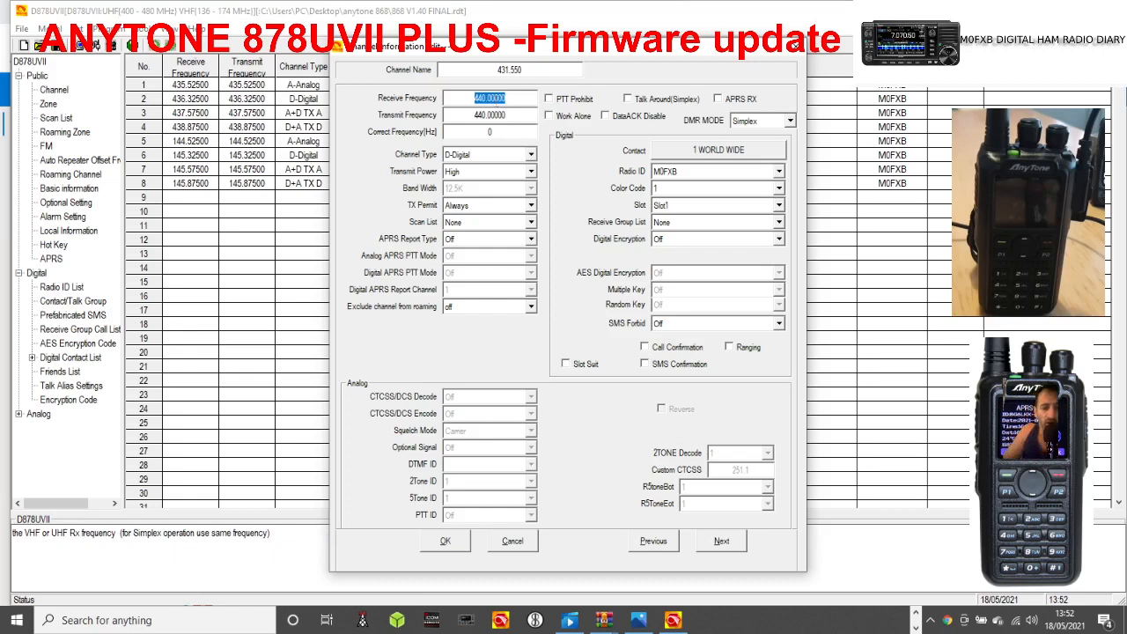
{"action": "type", "text": "431"}
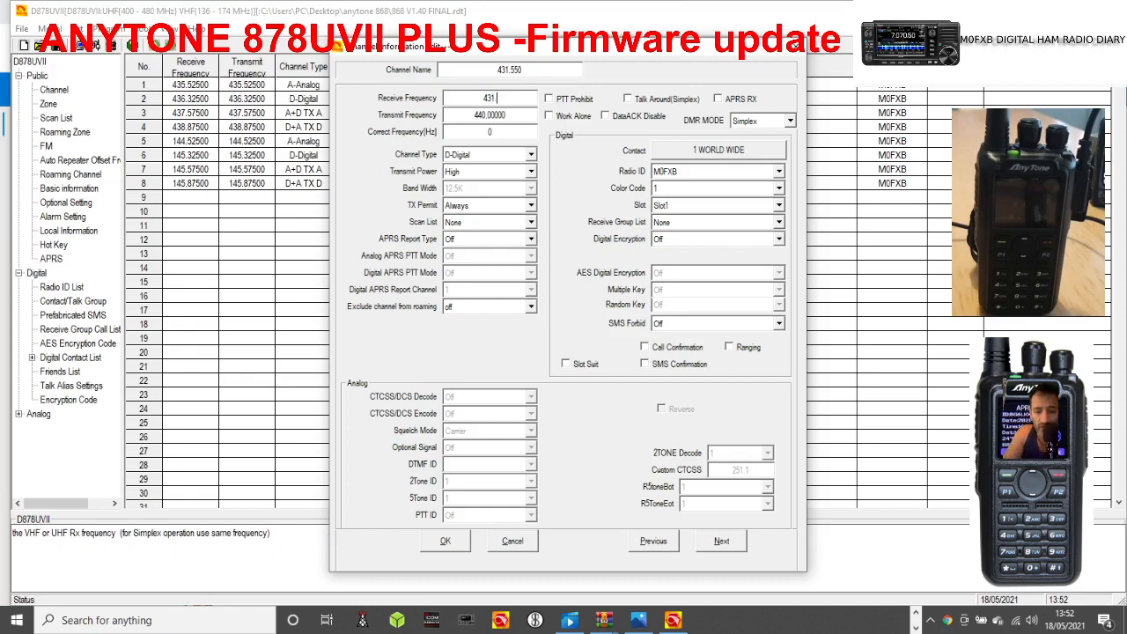
{"action": "type", "text": ".550"}
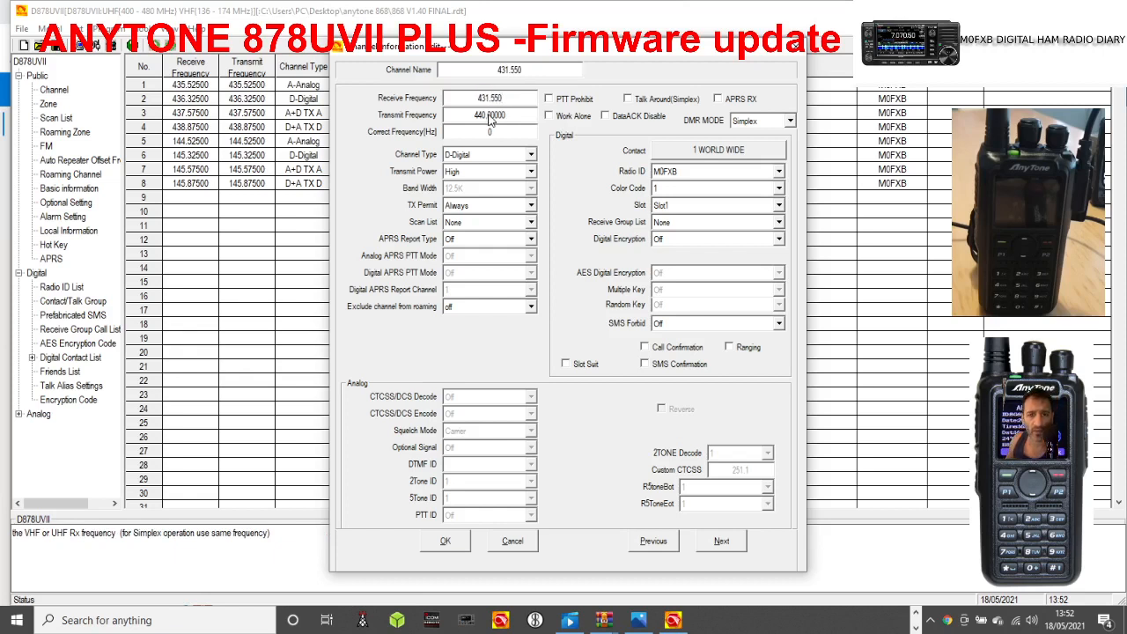
{"action": "key", "text": "Tab"}
{"action": "type", "text": "43"}
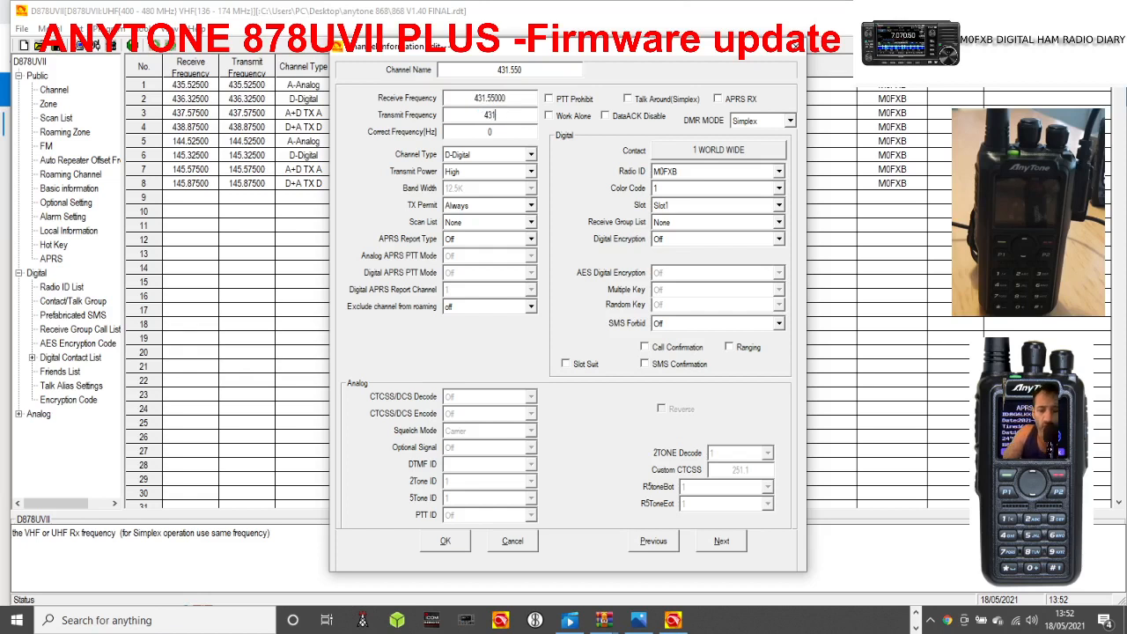
{"action": "type", "text": "1.5"}
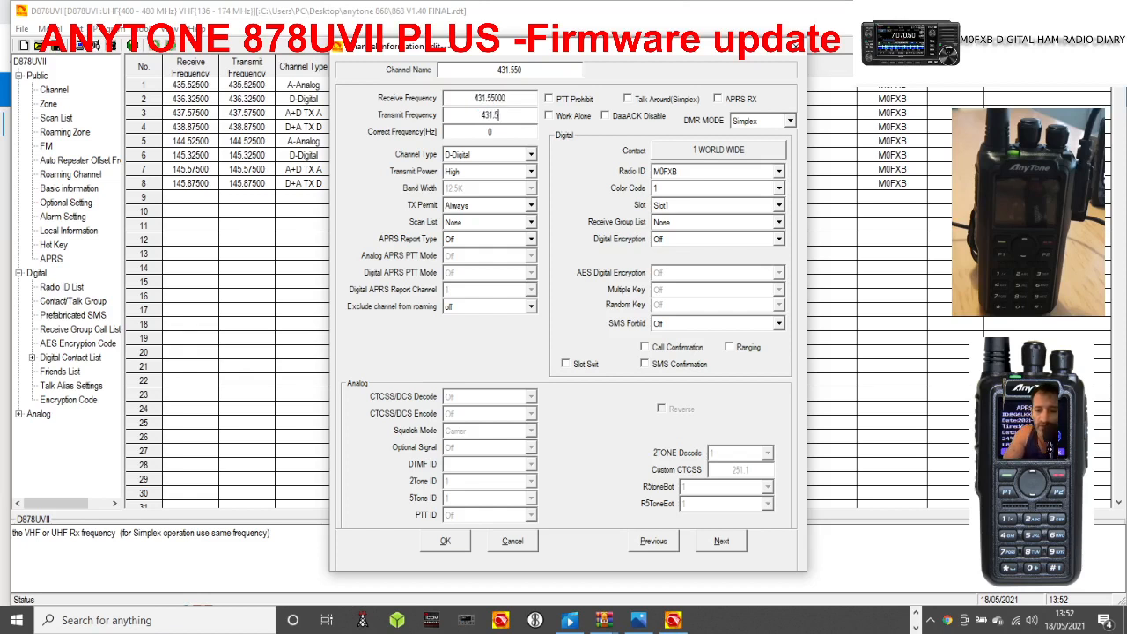
{"action": "type", "text": "50"}
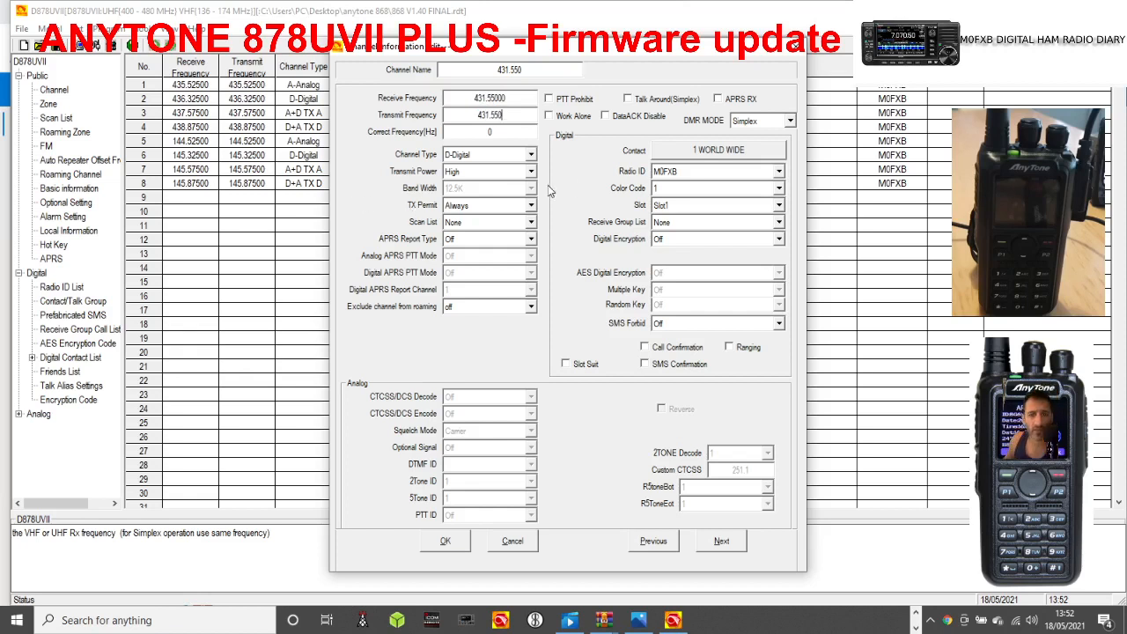
Rename the new channel PI-STAR and set its transmit power to Mid.
{"action": "left_click", "coordinate": [528, 68]}
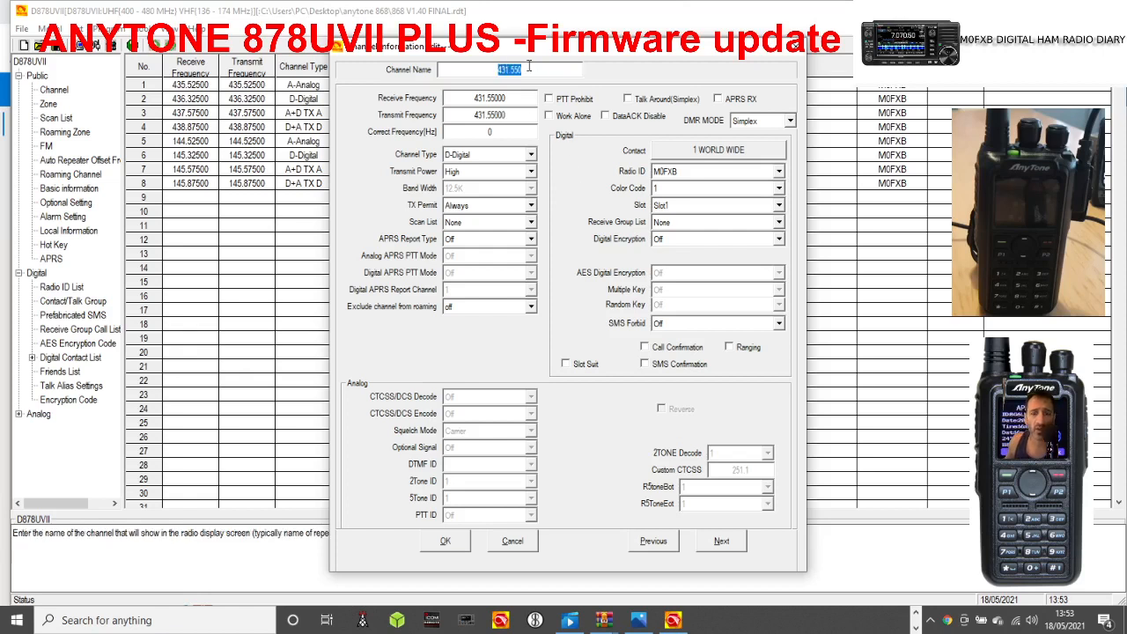
{"action": "type", "text": "PI-STAR"}
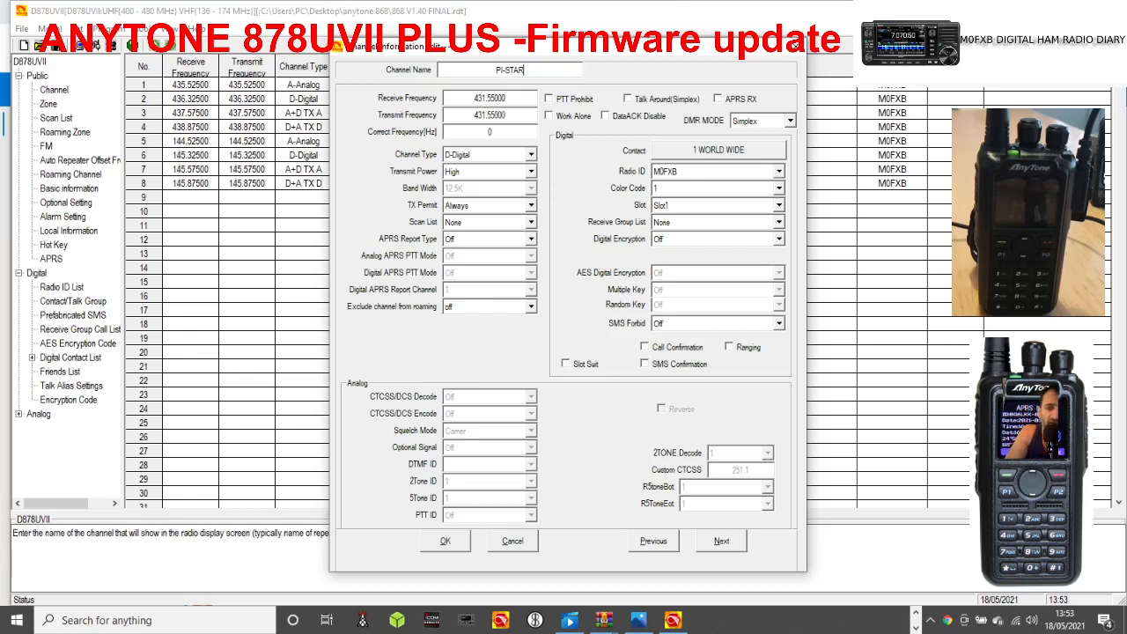
{"action": "left_click", "coordinate": [531, 171]}
{"action": "left_click", "coordinate": [504, 199]}
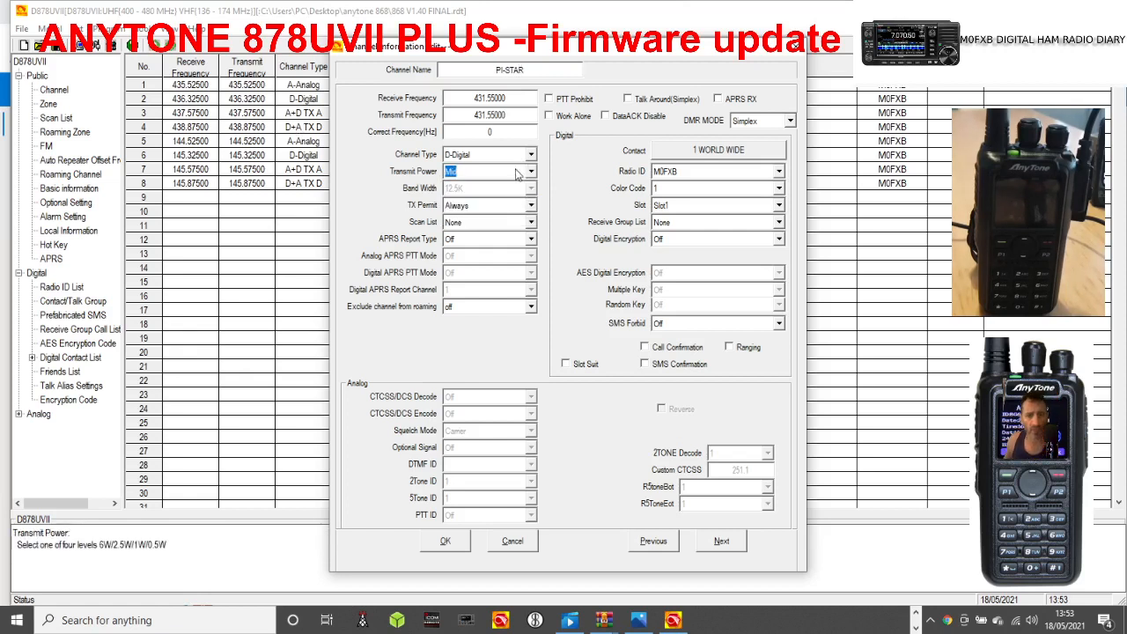
Assign the 9 LOCAL talk group as the channel's contact and set its slot to Slot2.
{"action": "left_click", "coordinate": [718, 154]}
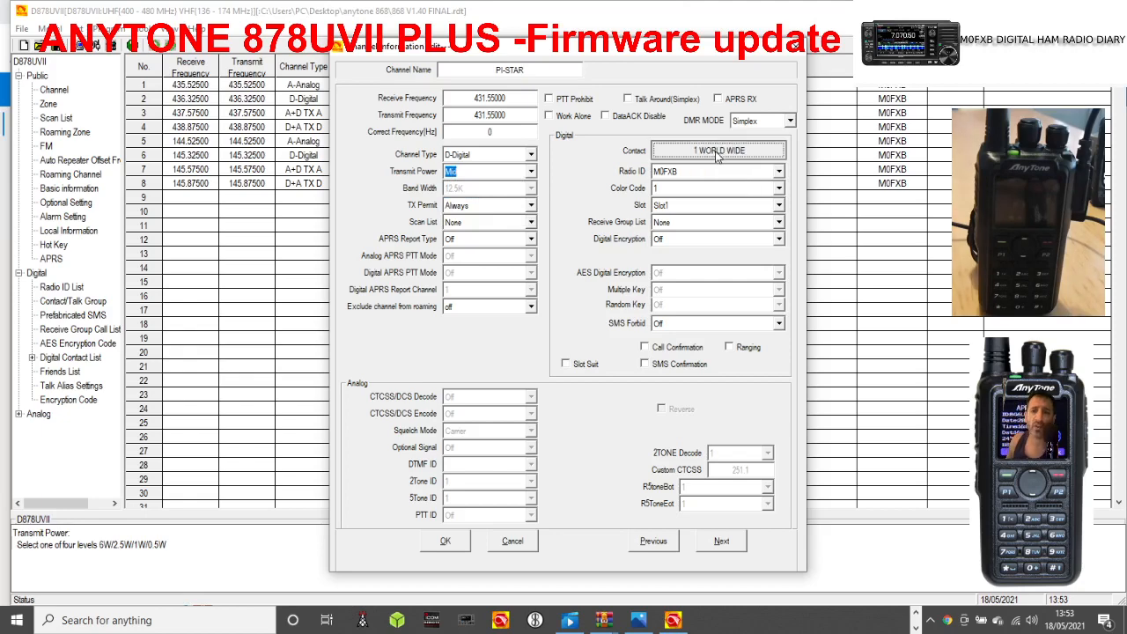
{"action": "left_click", "coordinate": [718, 152]}
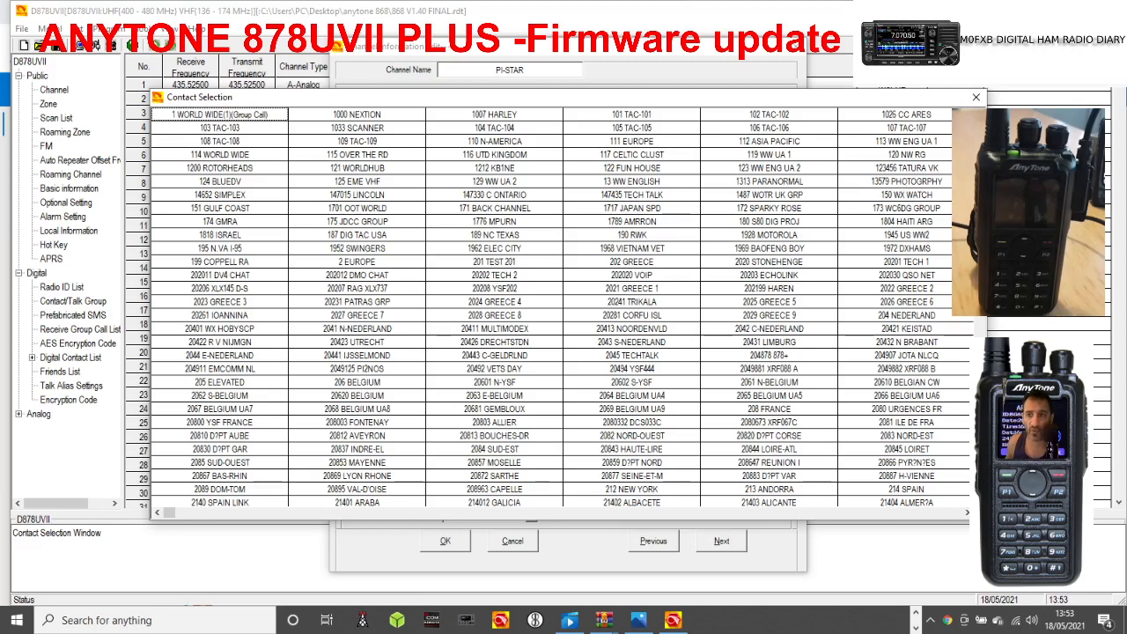
{"action": "left_click_drag", "start_coordinate": [979, 130], "coordinate": [980, 493]}
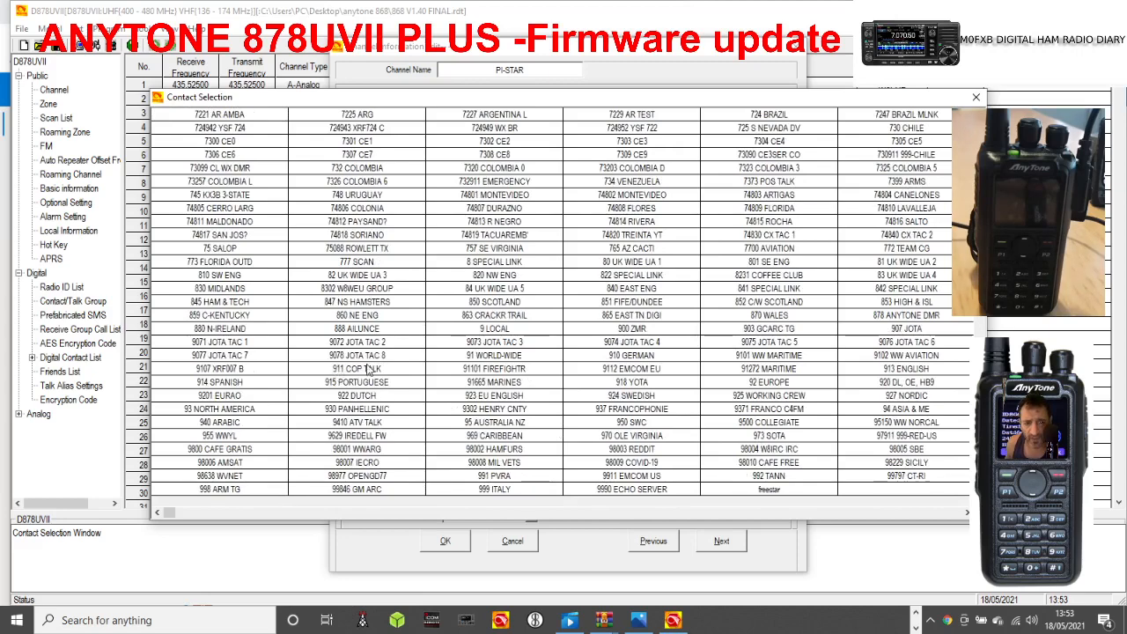
{"action": "double_click", "coordinate": [498, 331]}
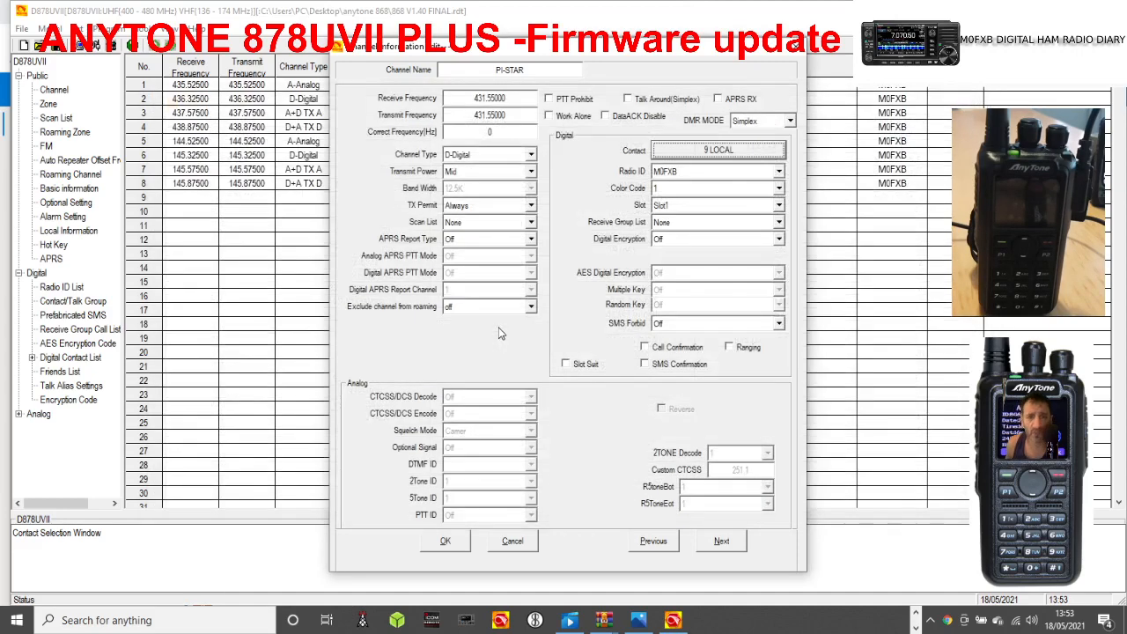
{"action": "left_click", "coordinate": [778, 207]}
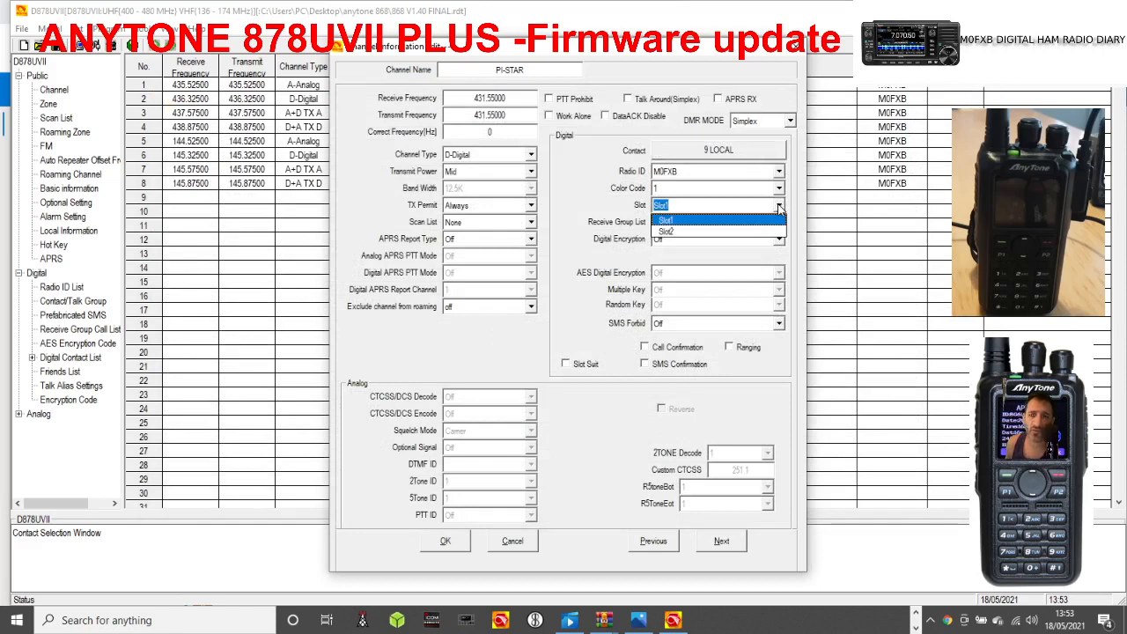
{"action": "left_click", "coordinate": [723, 232]}
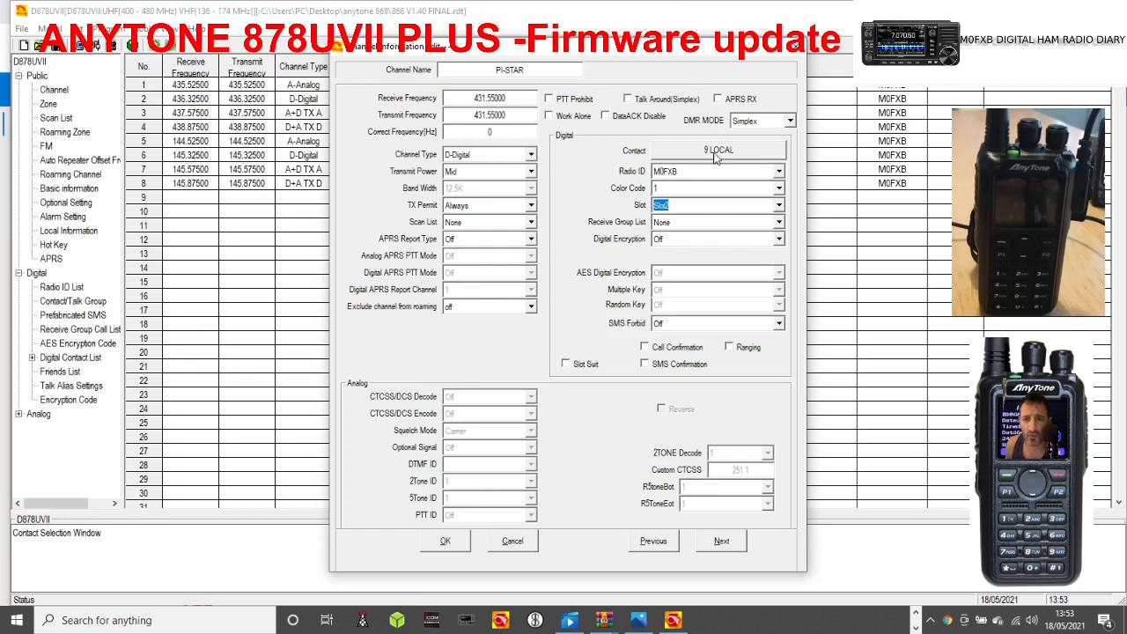
Extend the channel name to PI-STAR TG9 and save the channel.
{"action": "double_click", "coordinate": [529, 69]}
{"action": "left_click", "coordinate": [529, 70]}
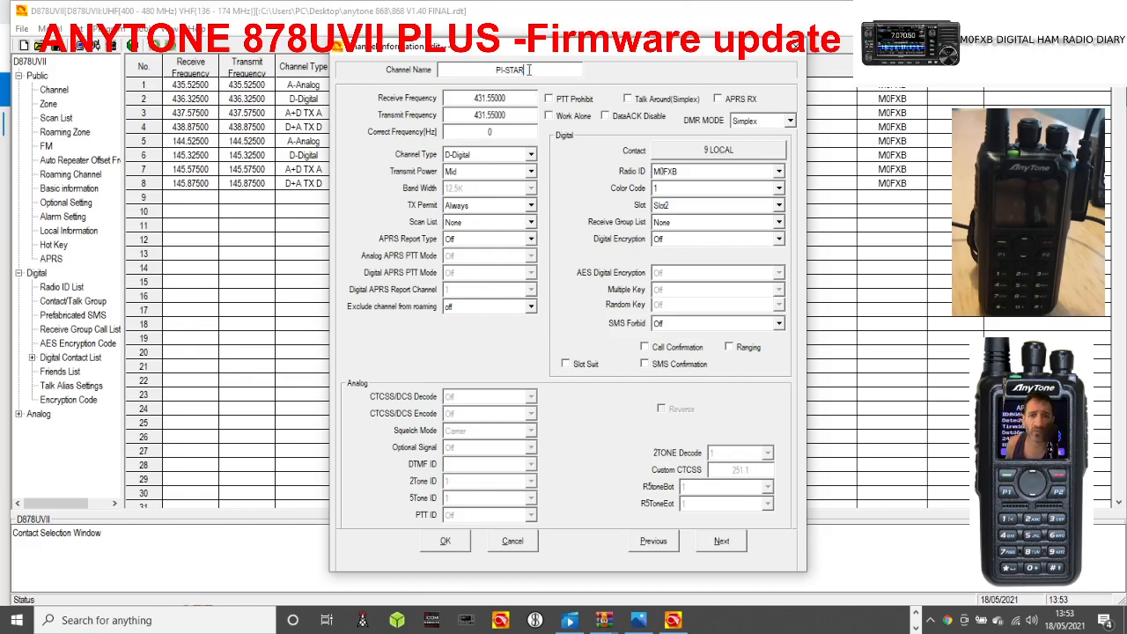
{"action": "type", "text": "TG9"}
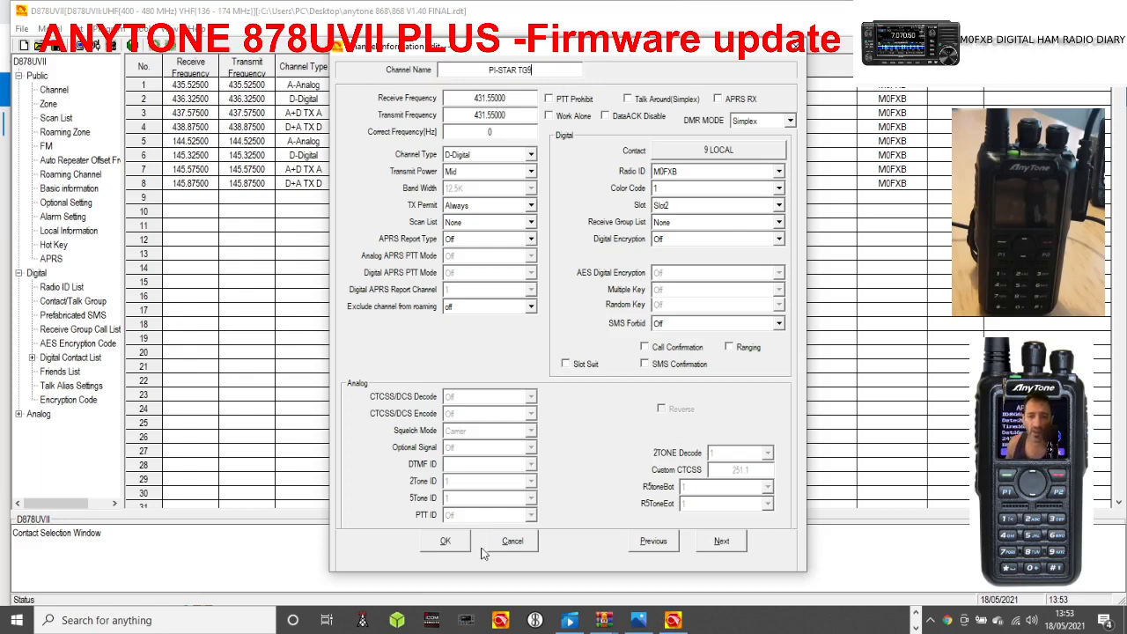
{"action": "left_click", "coordinate": [446, 541]}
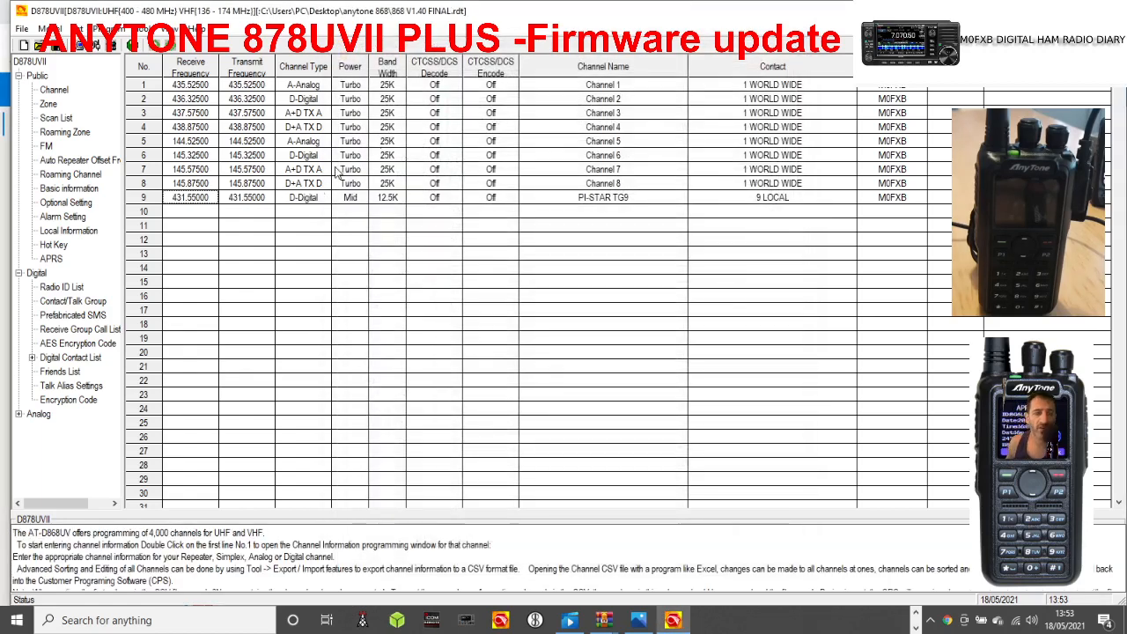
Duplicate the PI-STAR TG9 channel into row 10 of the channel list.
{"action": "right_click", "coordinate": [510, 198]}
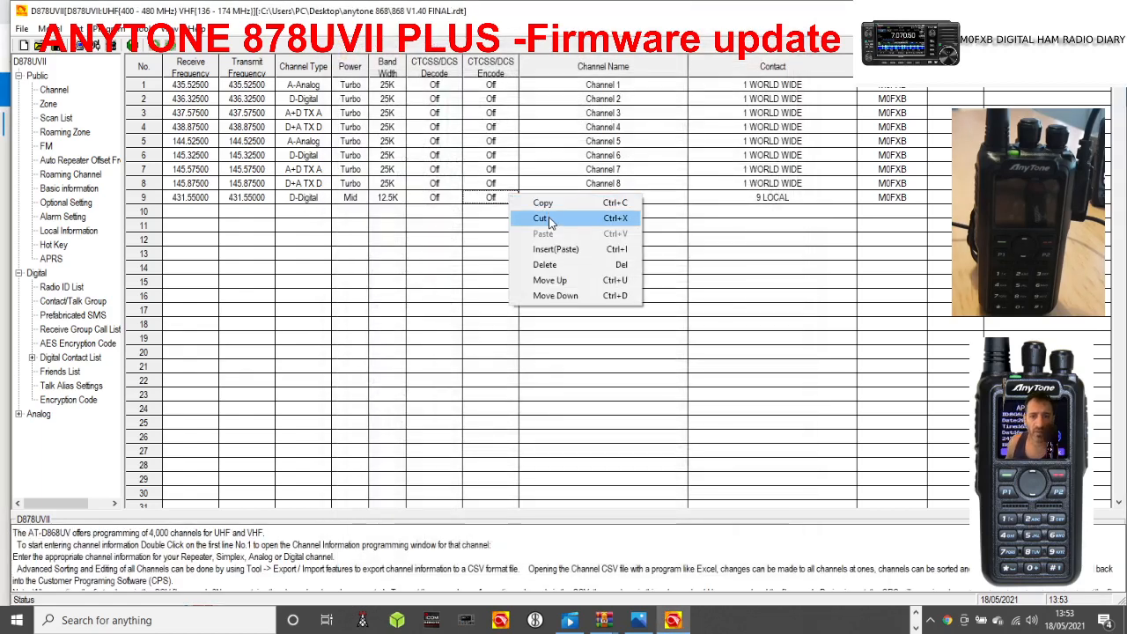
{"action": "left_click", "coordinate": [542, 205]}
{"action": "left_click", "coordinate": [483, 213]}
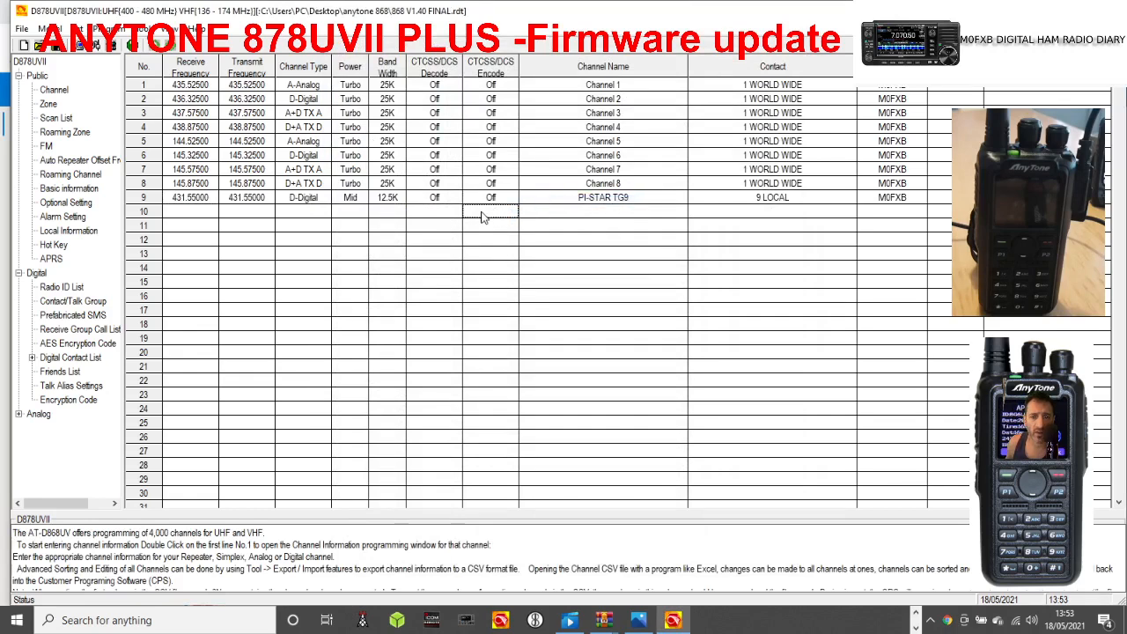
{"action": "right_click", "coordinate": [485, 216]}
{"action": "left_click", "coordinate": [514, 250]}
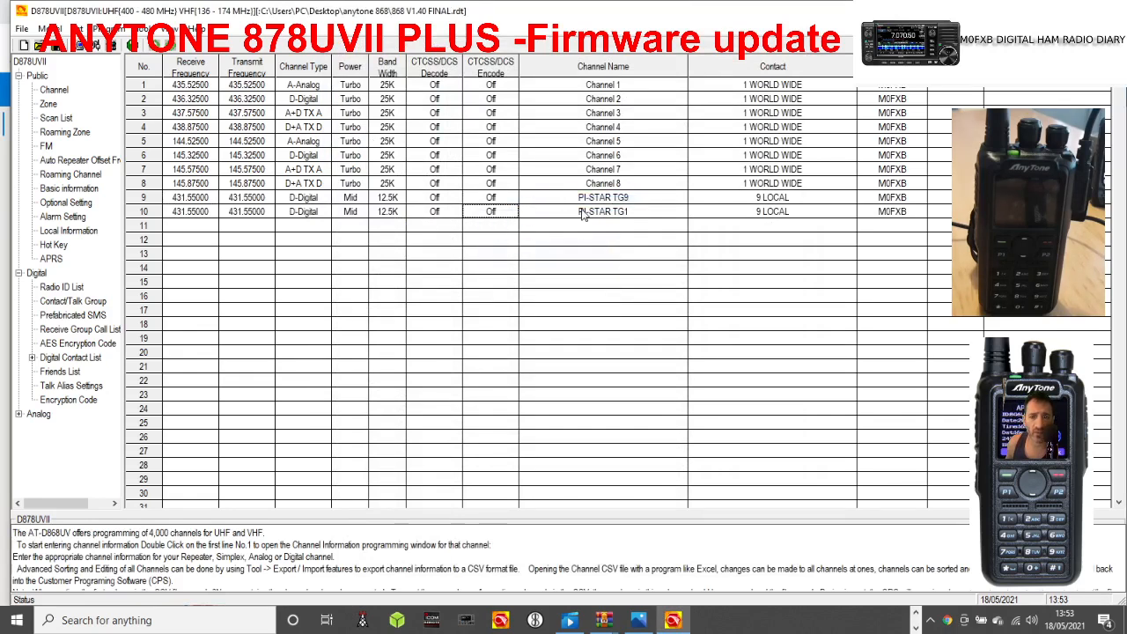
Assign the 91 WORLD-WIDE talk group as the contact of channel 10.
{"action": "double_click", "coordinate": [581, 215]}
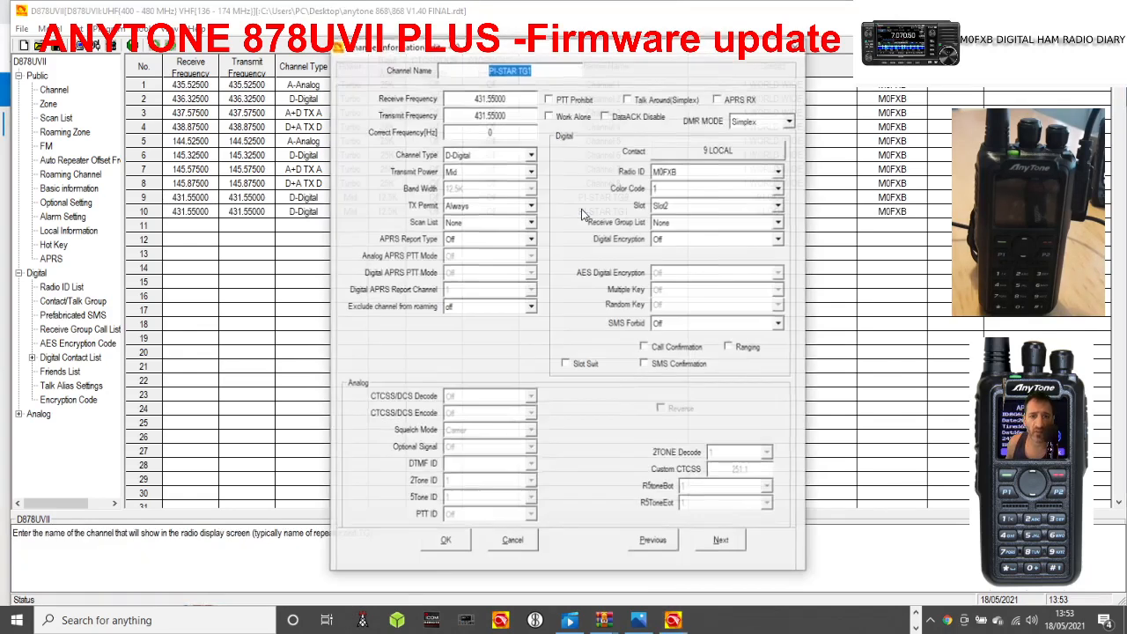
{"action": "left_click", "coordinate": [728, 154]}
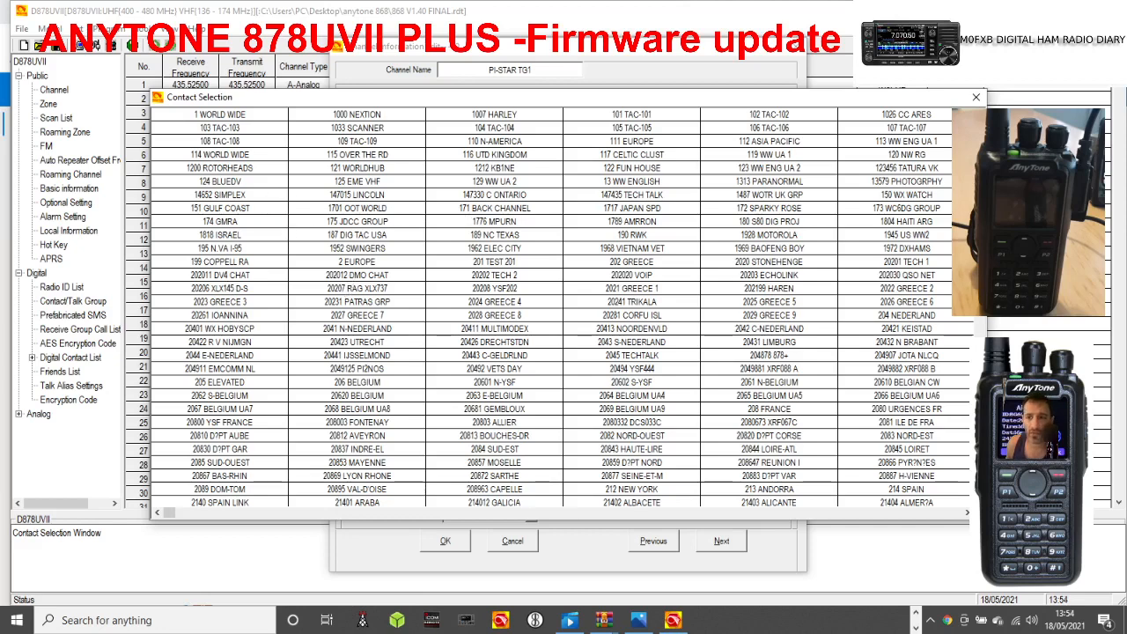
{"action": "left_click_drag", "start_coordinate": [980, 124], "coordinate": [980, 461]}
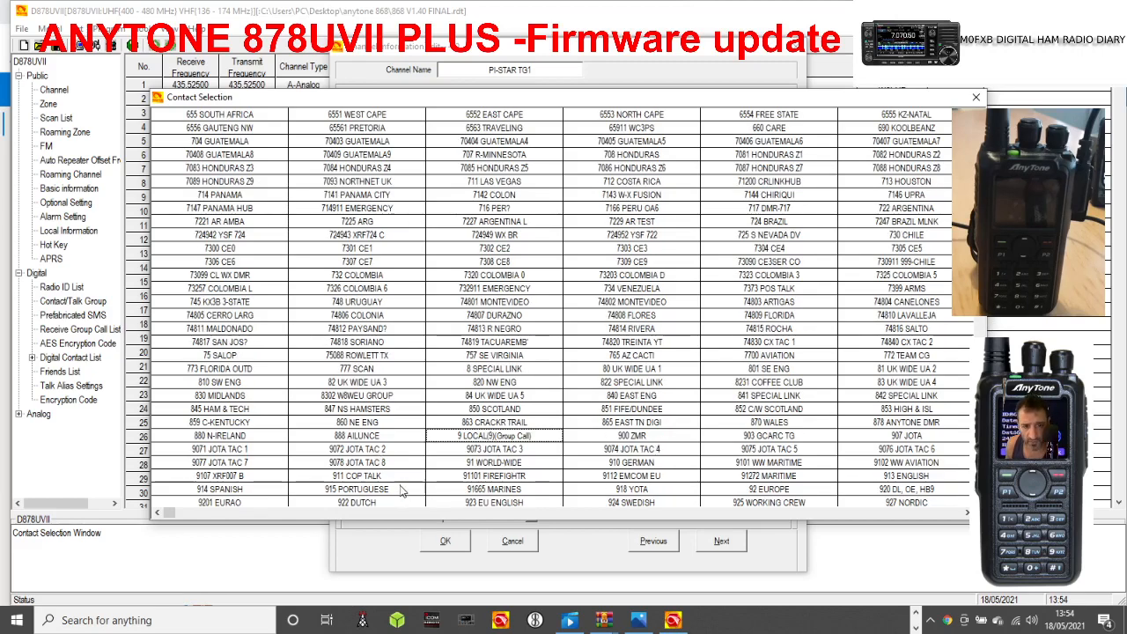
{"action": "double_click", "coordinate": [488, 465]}
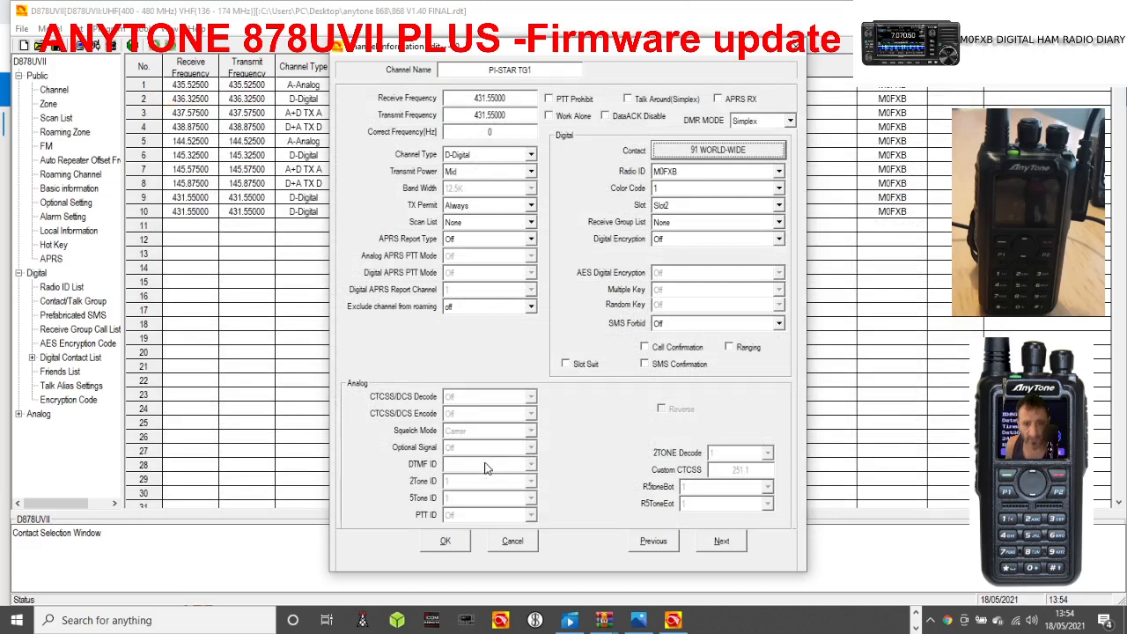
Rename channel 10 as PI-STAR TG91 and save the channel.
{"action": "double_click", "coordinate": [534, 70]}
{"action": "left_click", "coordinate": [534, 70]}
{"action": "key", "text": "BackSpace"}
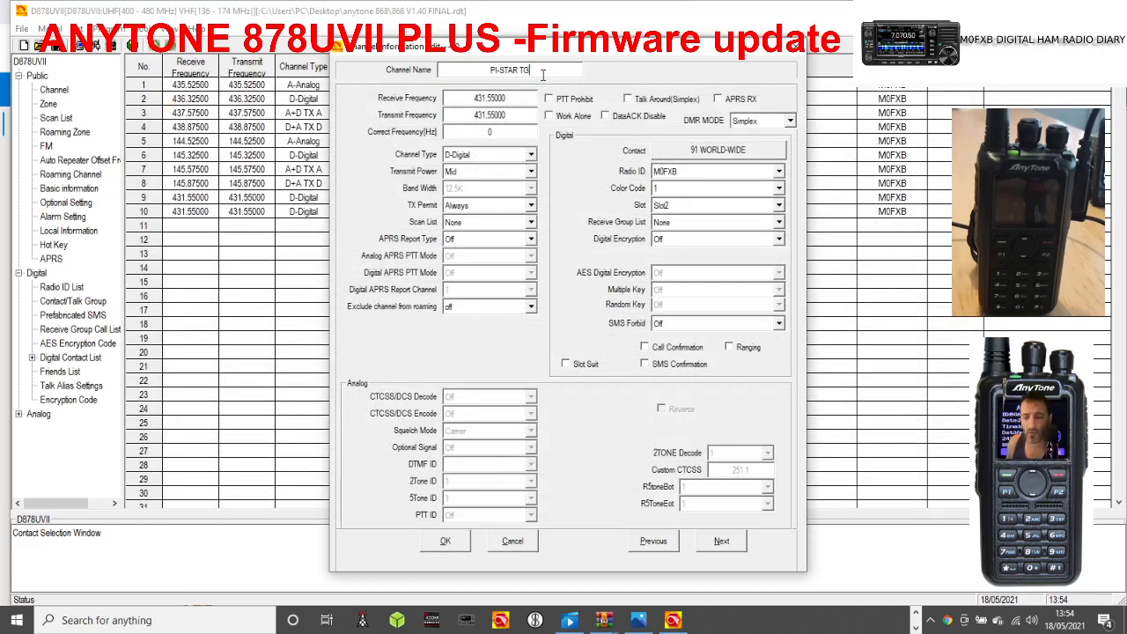
{"action": "type", "text": "91"}
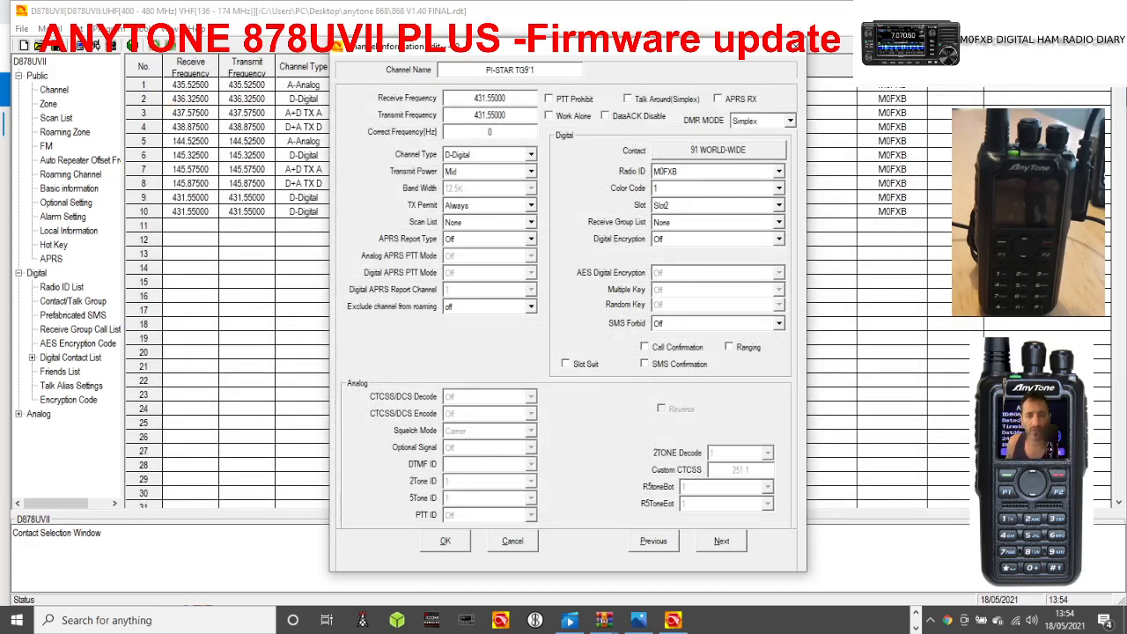
{"action": "key", "text": "BackSpace"}
{"action": "type", "text": "1"}
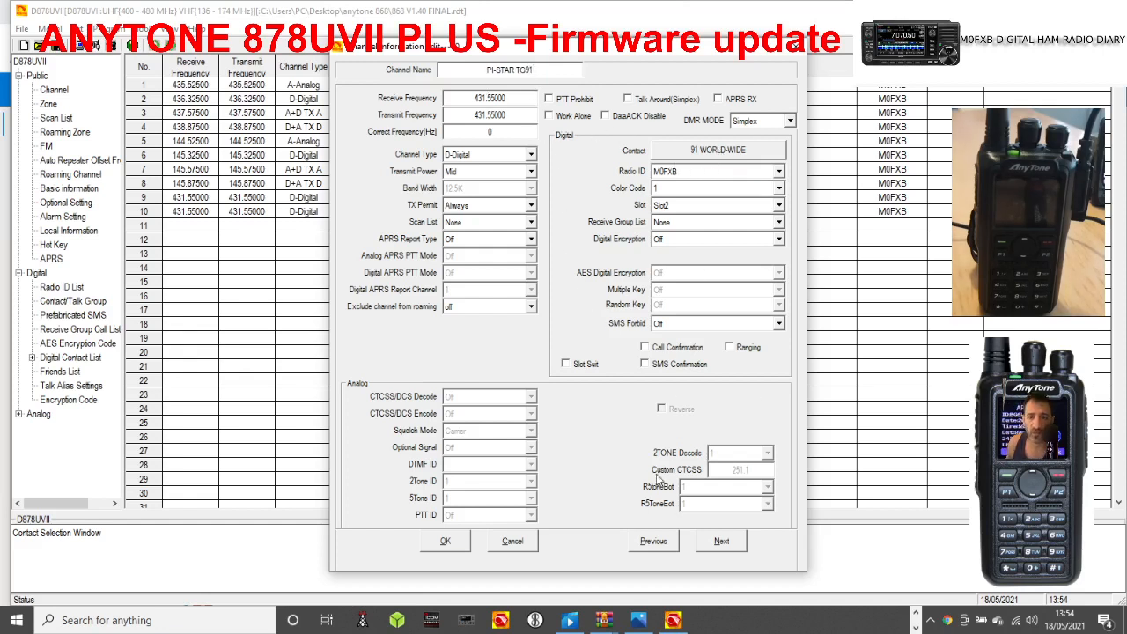
{"action": "left_click", "coordinate": [445, 542]}
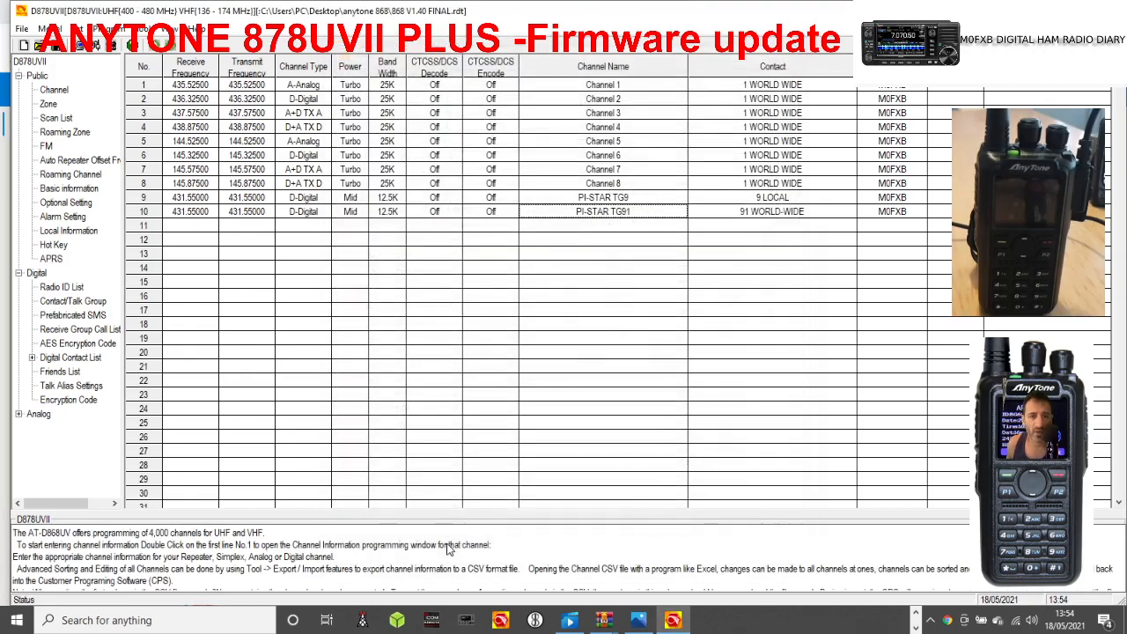
Add the PI-STAR TG9 and PI-STAR TG91 channels to the PI-STAR HOTSPOT zone.
{"action": "left_click", "coordinate": [48, 104]}
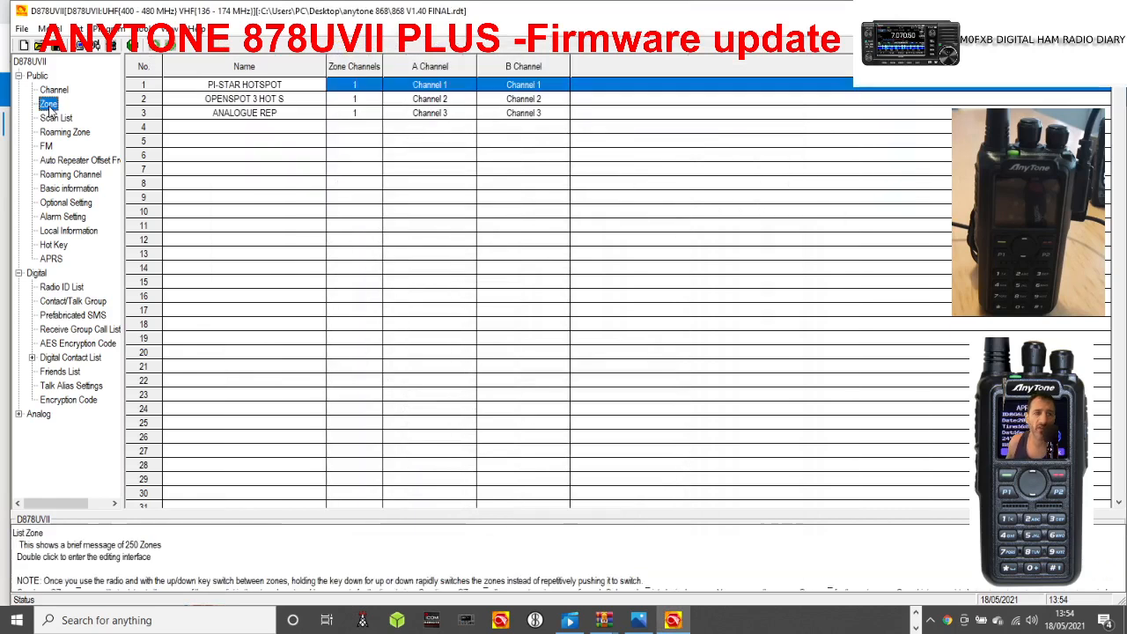
{"action": "double_click", "coordinate": [226, 86]}
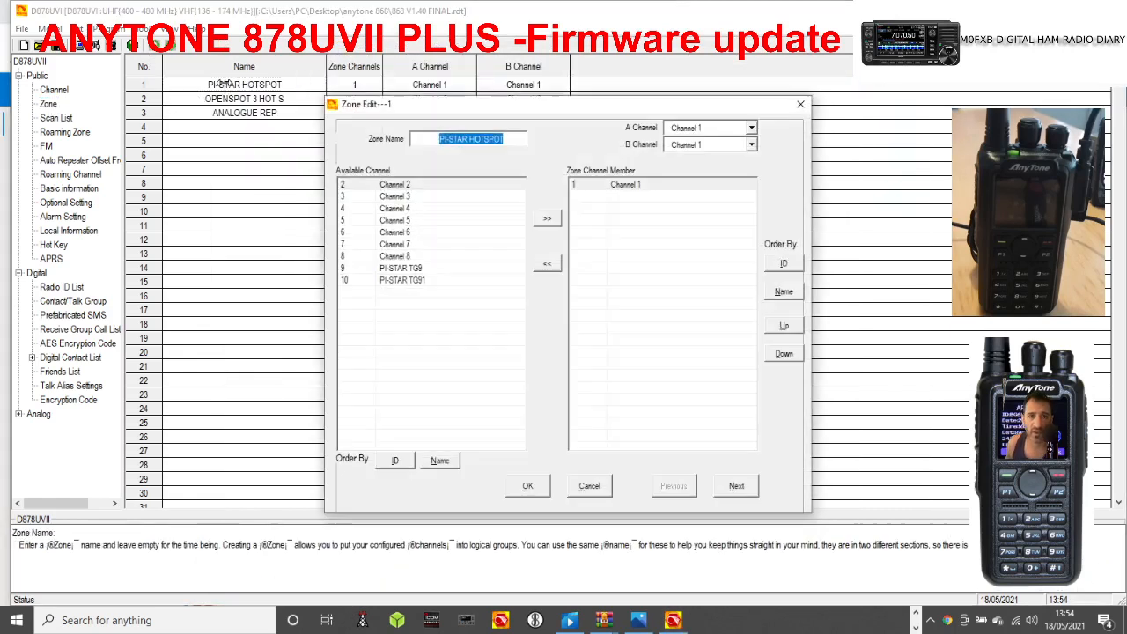
{"action": "left_click", "coordinate": [422, 268]}
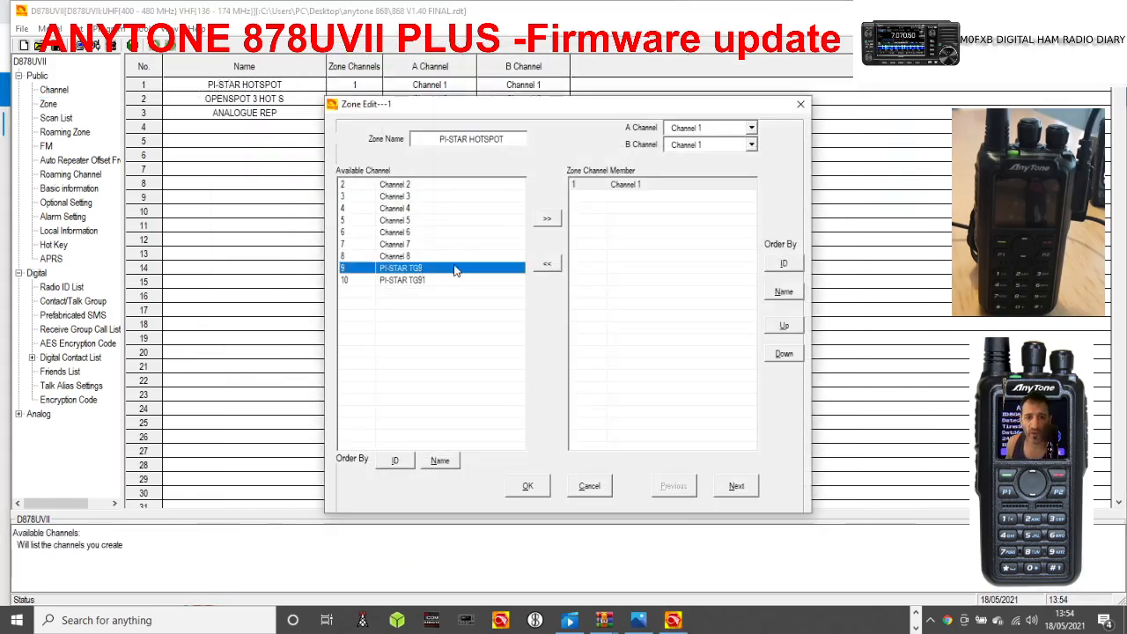
{"action": "left_click", "coordinate": [547, 219]}
{"action": "left_click", "coordinate": [547, 218]}
Remove Channel 1 from the PI-STAR HOTSPOT zone and save the zone.
{"action": "left_click", "coordinate": [614, 185]}
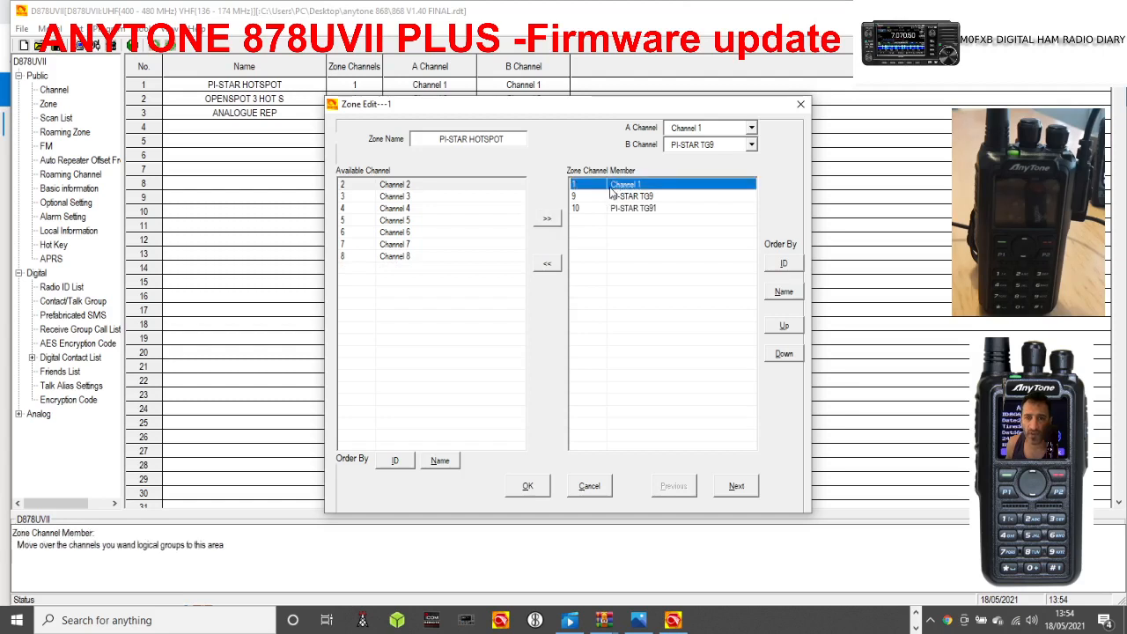
{"action": "left_click", "coordinate": [547, 265]}
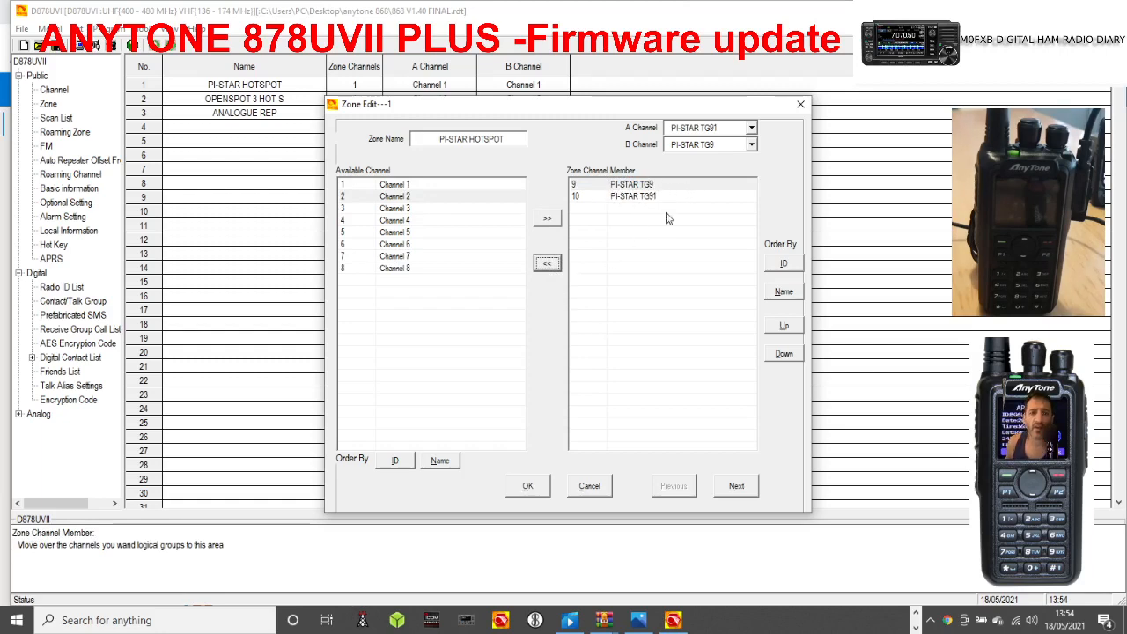
{"action": "left_click", "coordinate": [521, 495]}
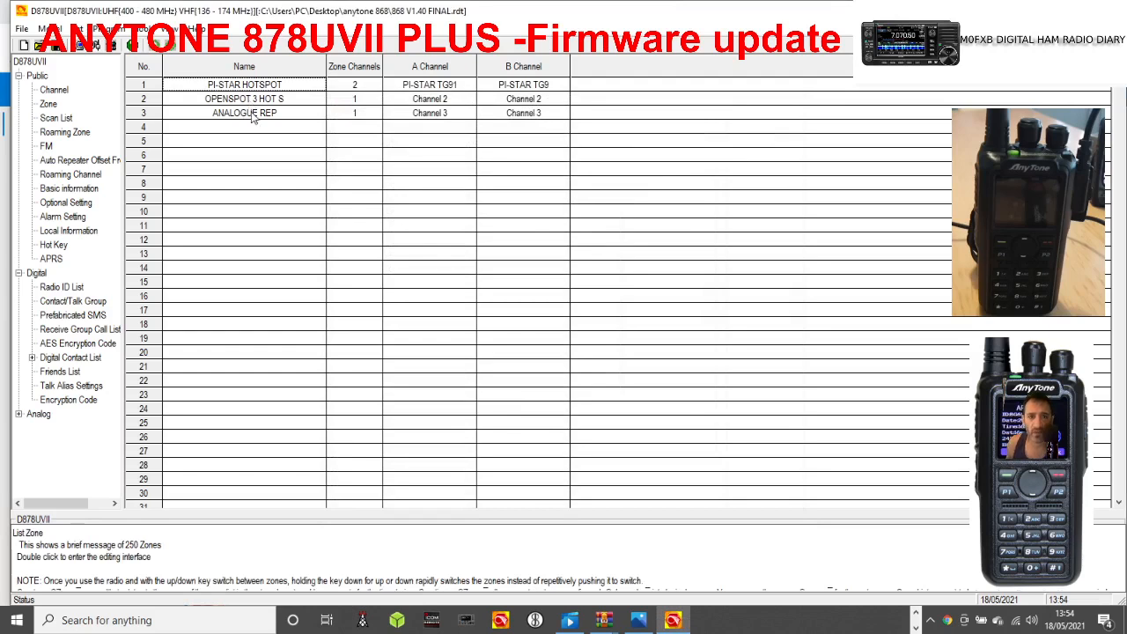
{"action": "double_click", "coordinate": [250, 117]}
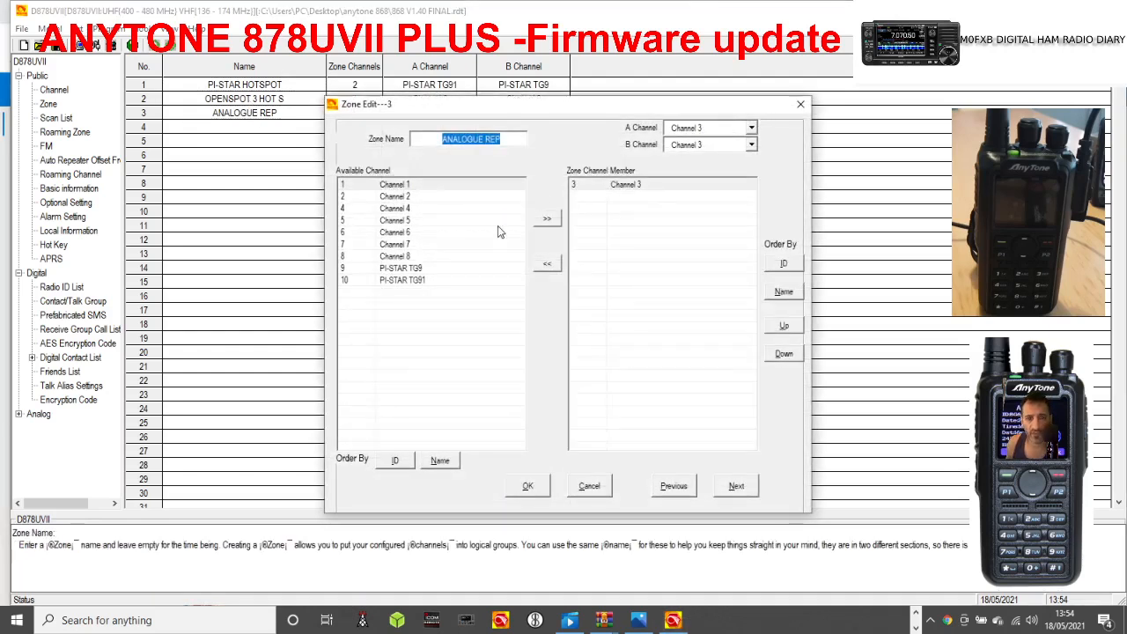
{"action": "left_click", "coordinate": [800, 104]}
Start a new channel in row 11 of the channel list and name it GB3WR.
{"action": "left_click", "coordinate": [55, 92]}
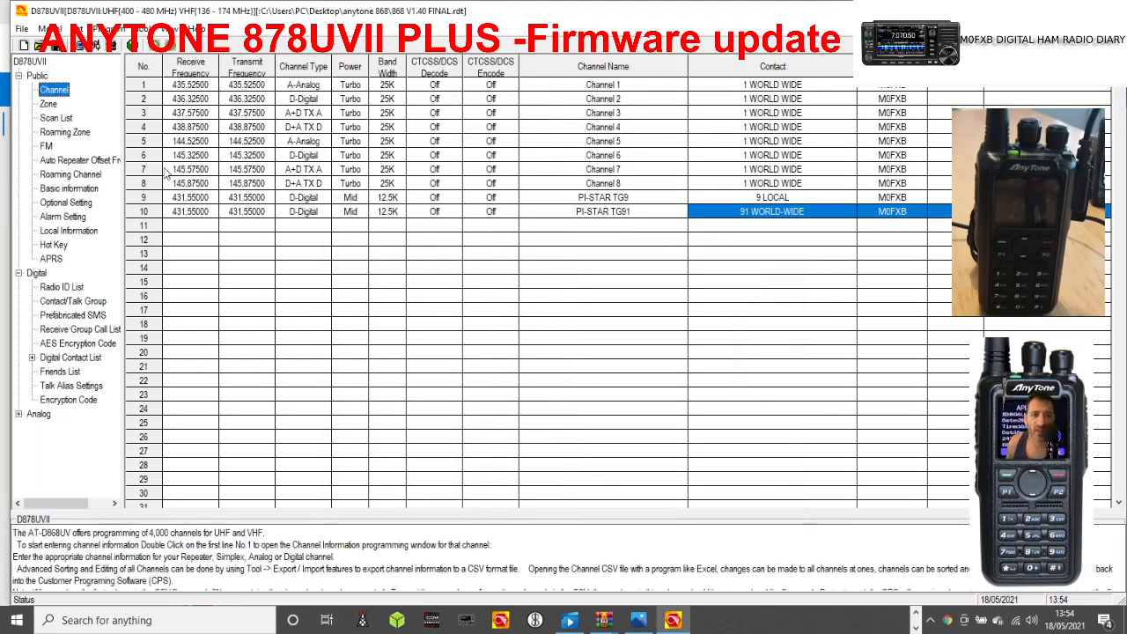
{"action": "double_click", "coordinate": [385, 231]}
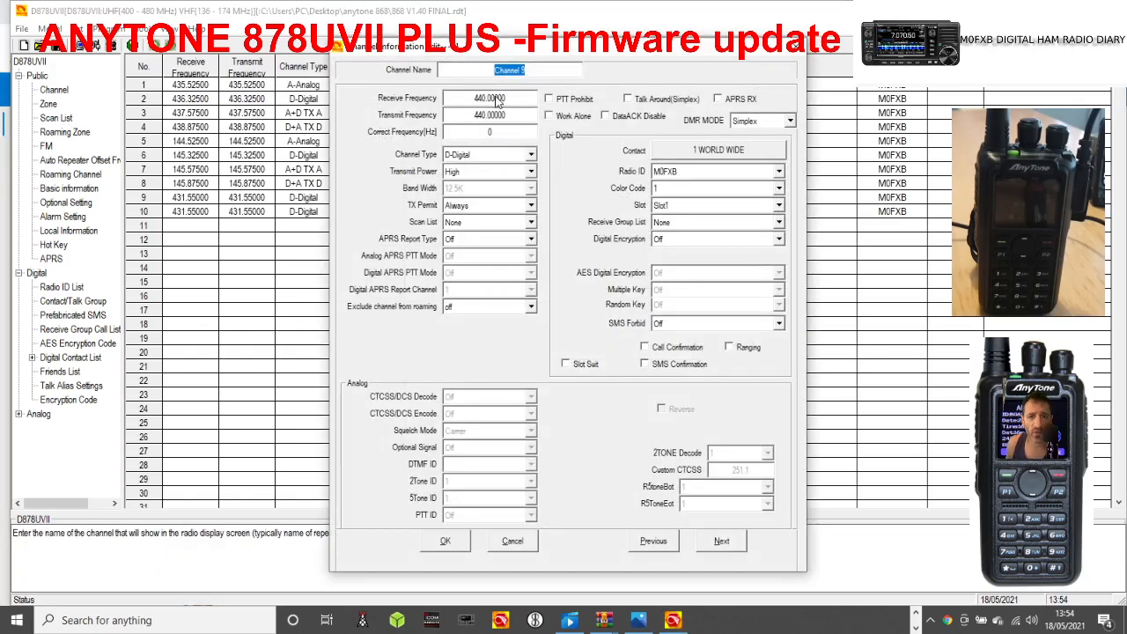
{"action": "double_click", "coordinate": [497, 97]}
{"action": "double_click", "coordinate": [526, 69]}
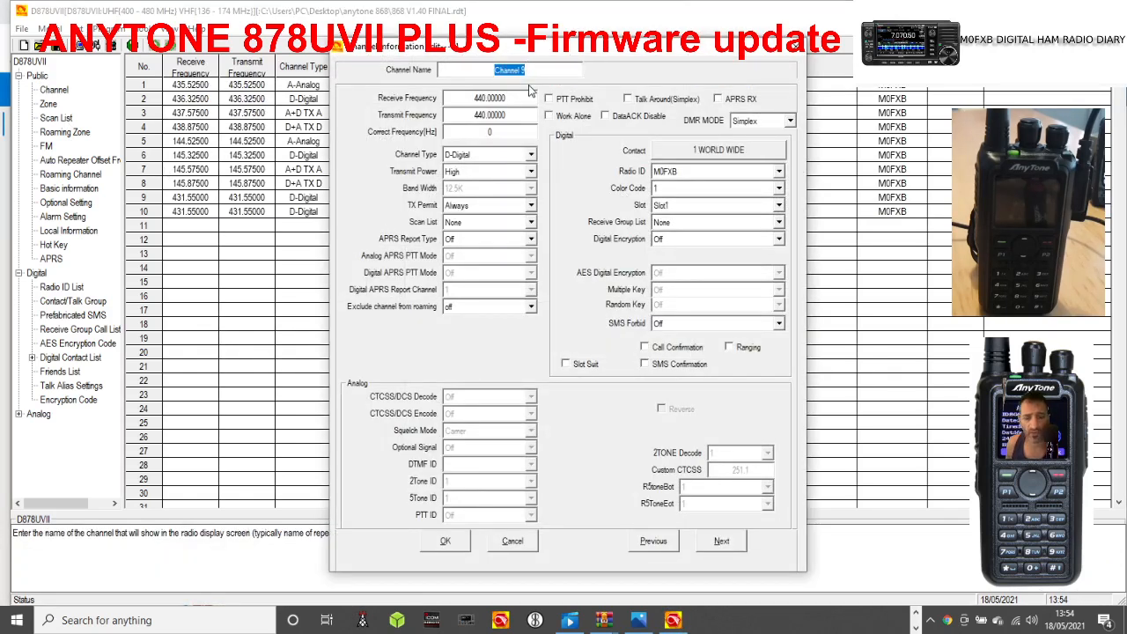
{"action": "type", "text": "GB3"}
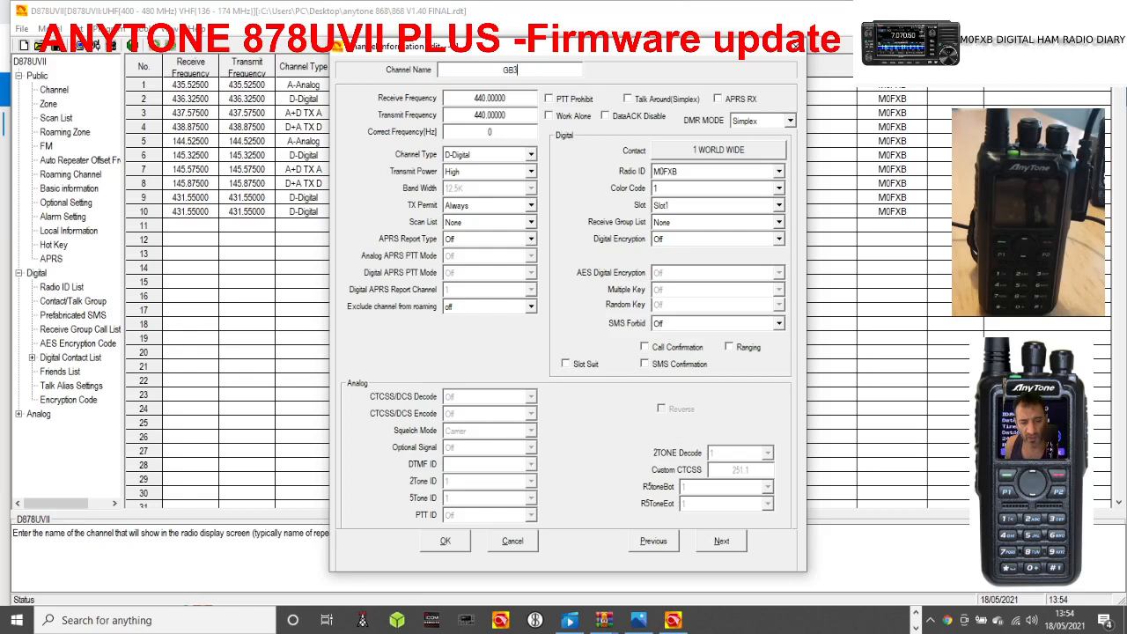
{"action": "type", "text": "WR"}
Set the GB3WR channel's receive frequency to 145.600 and its transmit frequency to 145.000.
{"action": "double_click", "coordinate": [511, 97]}
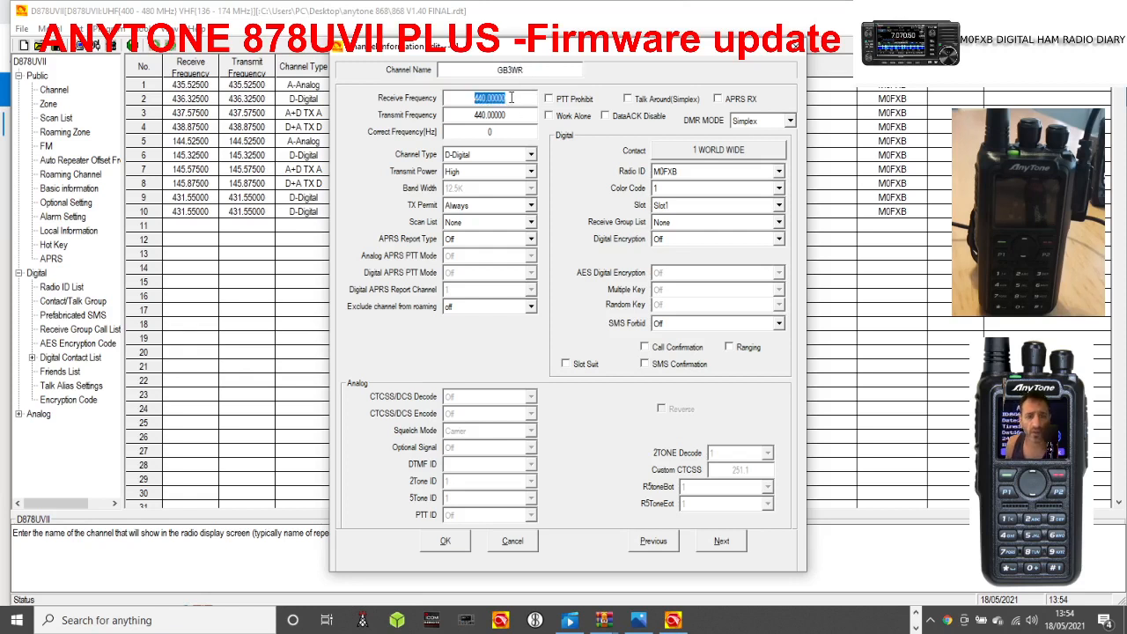
{"action": "type", "text": "145"}
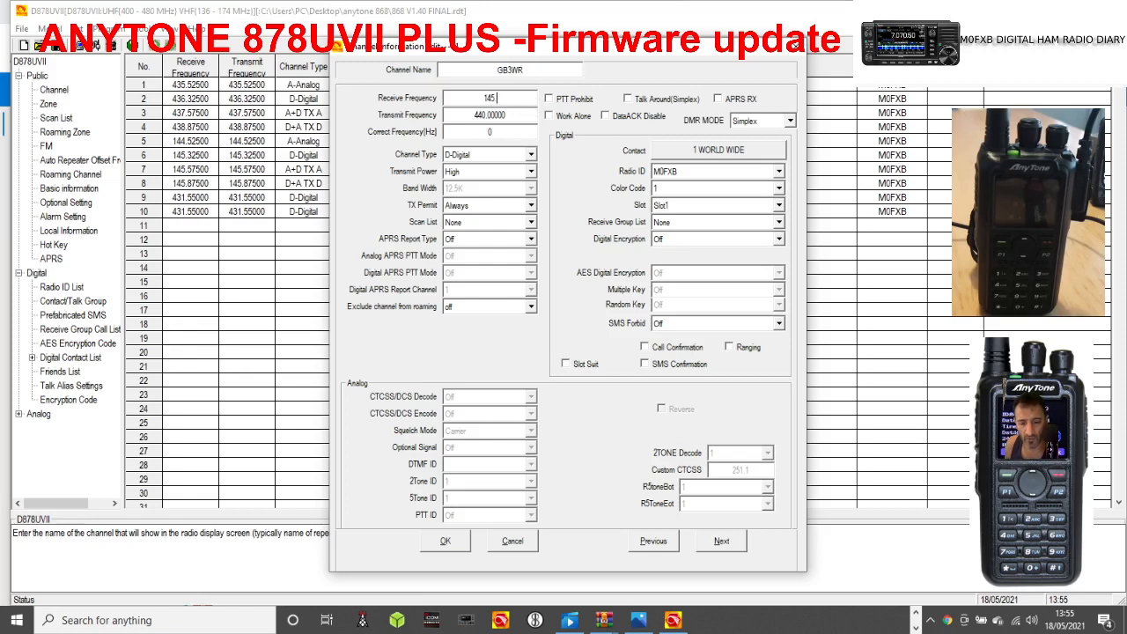
{"action": "type", "text": ".600"}
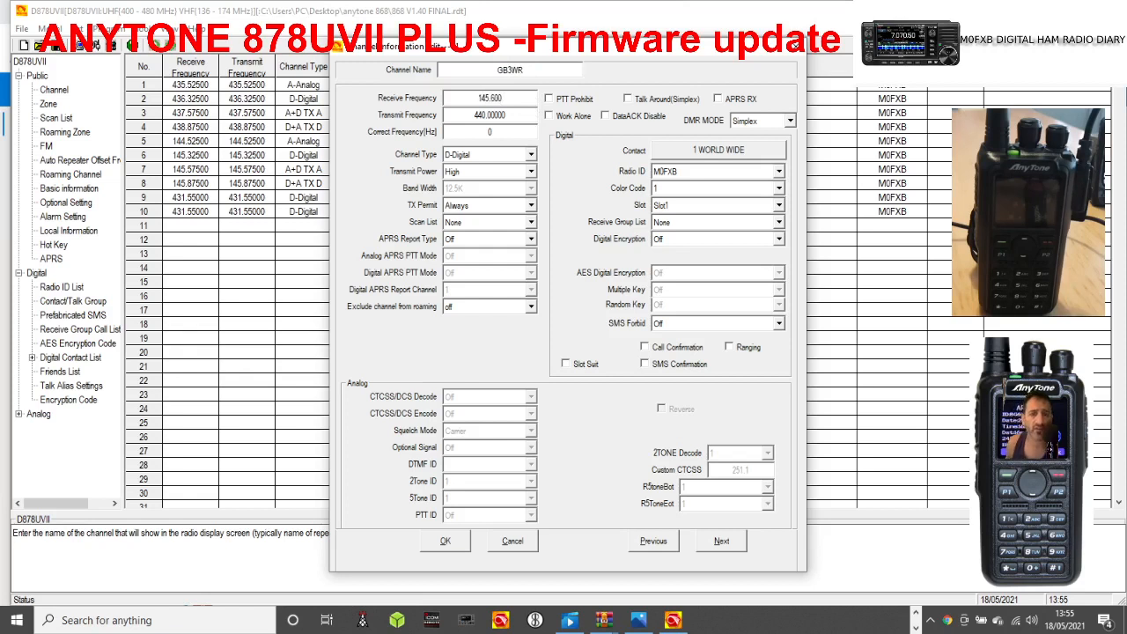
{"action": "double_click", "coordinate": [506, 115]}
{"action": "type", "text": "1"}
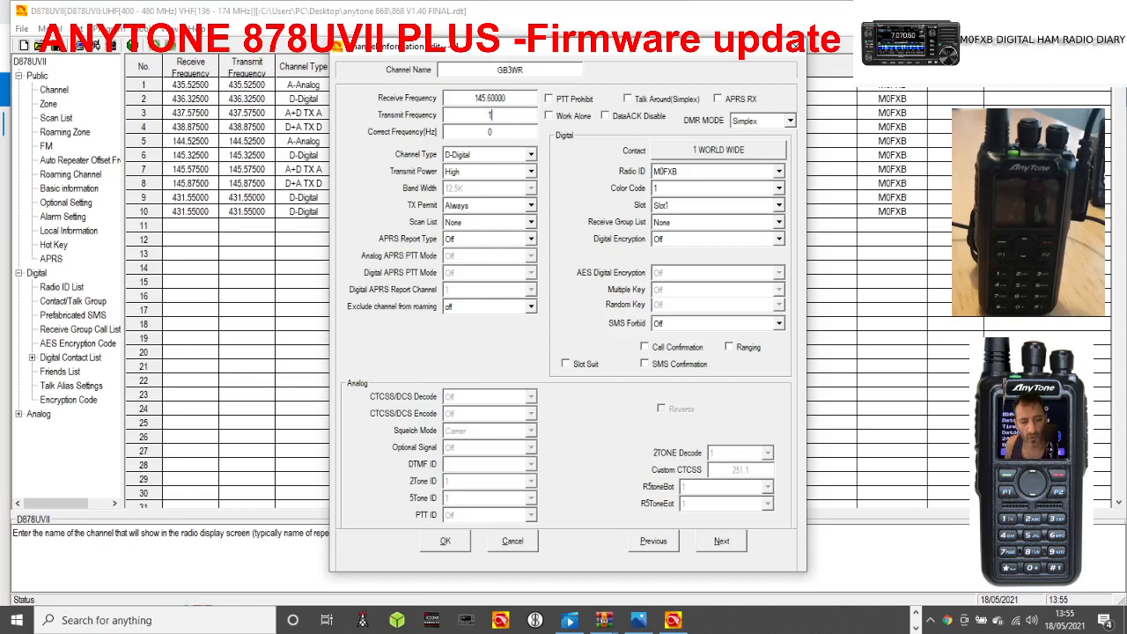
{"action": "type", "text": "54.100"}
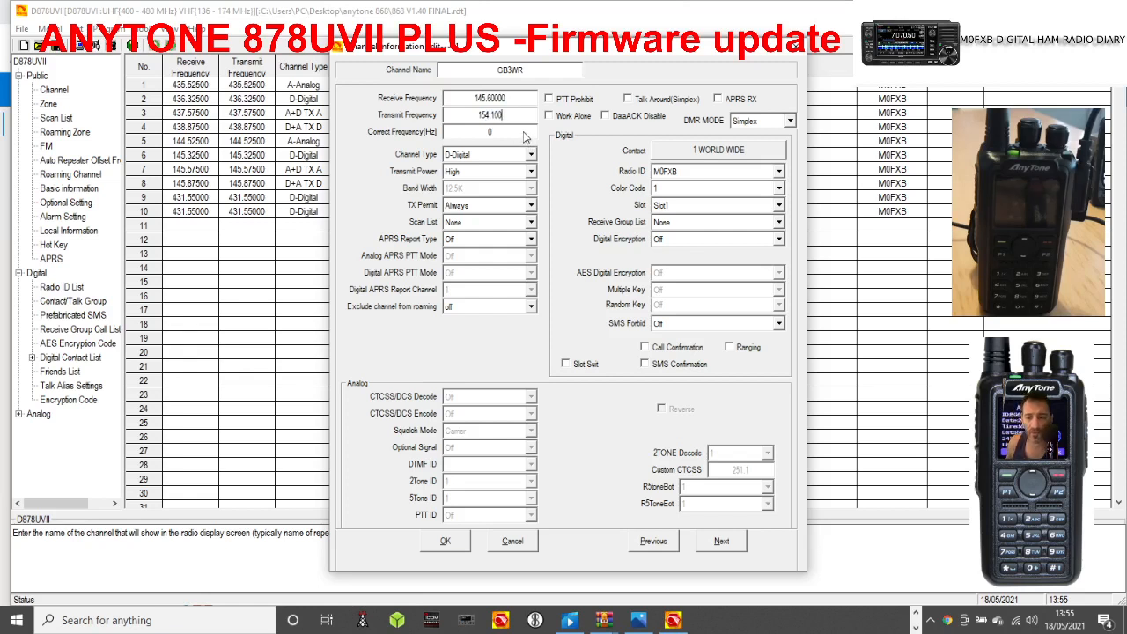
{"action": "key", "text": "BackSpace"}
{"action": "key", "text": "BackSpace"}
{"action": "key", "text": "BackSpace"}
{"action": "key", "text": "BackSpace"}
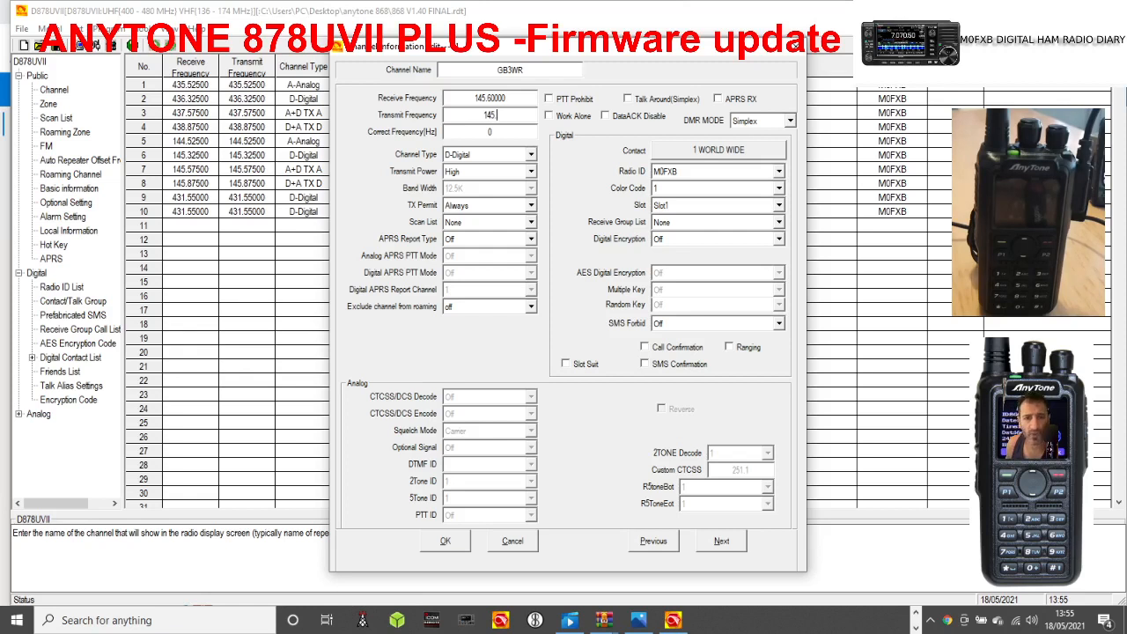
{"action": "type", "text": "000"}
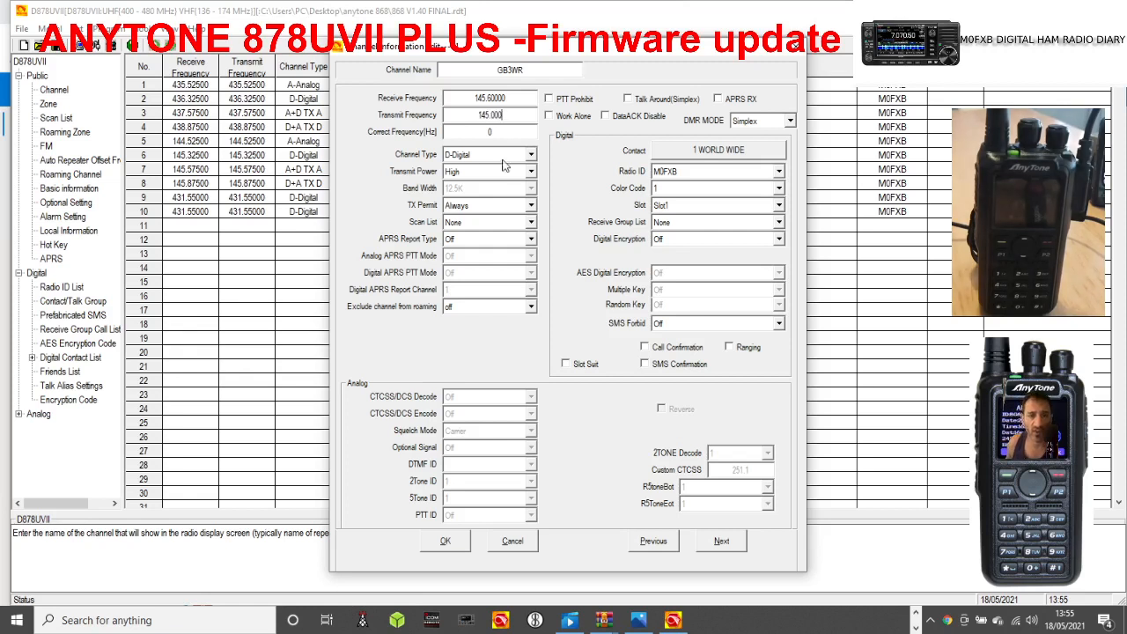
Set the GB3WR channel's type to A-Analog.
{"action": "left_click", "coordinate": [480, 206]}
{"action": "left_click", "coordinate": [532, 154]}
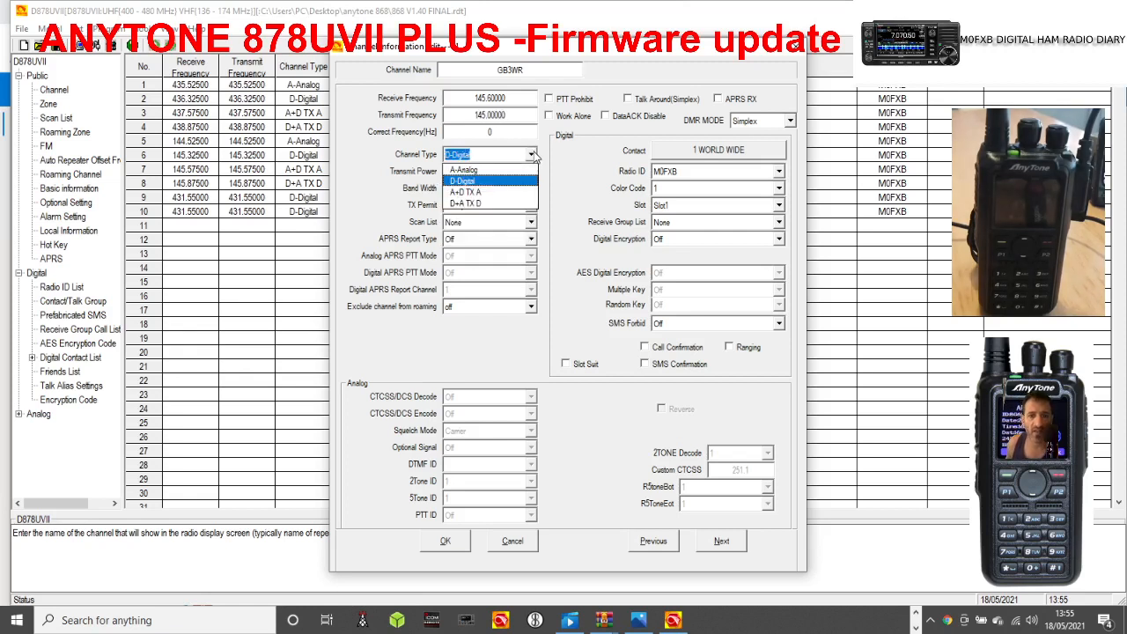
{"action": "left_click", "coordinate": [493, 170]}
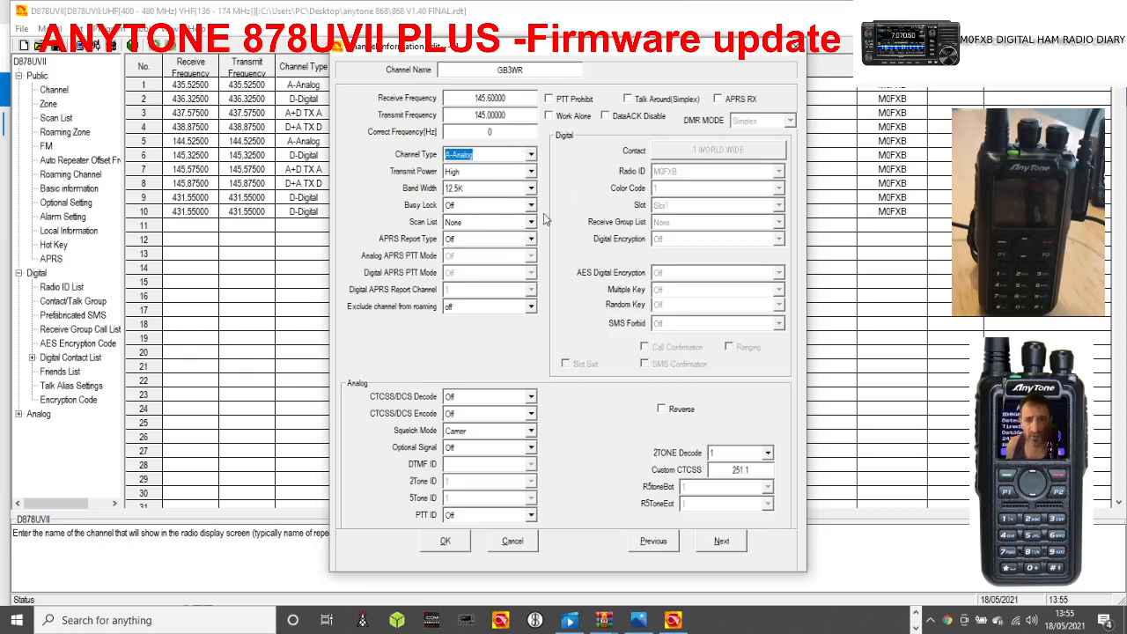
Set the GB3WR channel's CTCSS/DCS encode to CTCSS with the 94.8 tone.
{"action": "left_click", "coordinate": [531, 414]}
{"action": "left_click", "coordinate": [534, 439]}
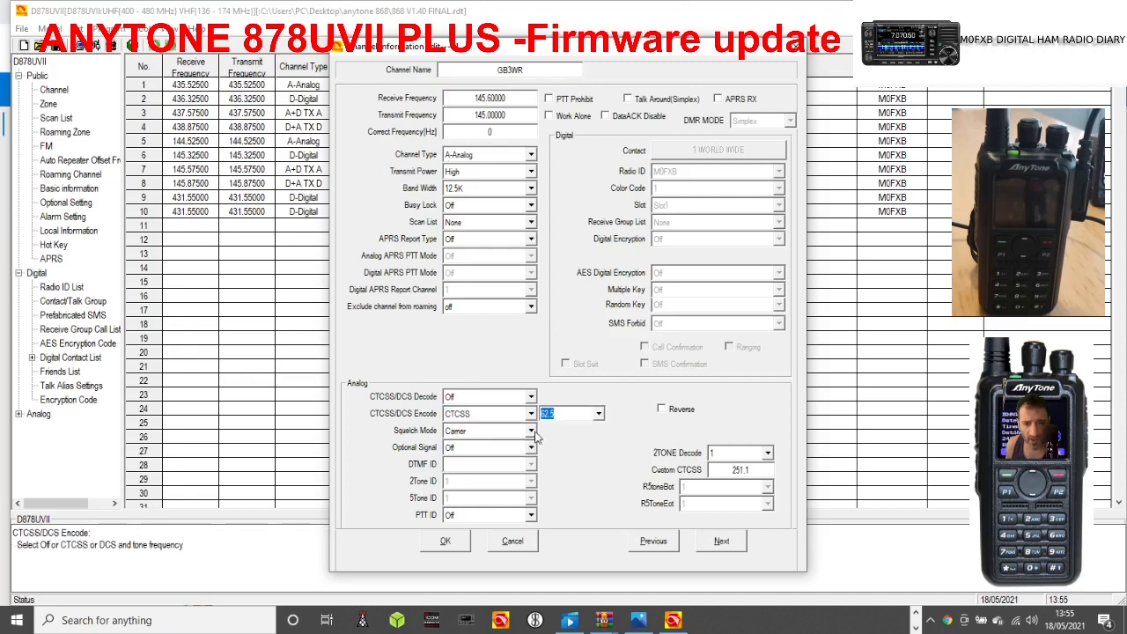
{"action": "left_click", "coordinate": [599, 414]}
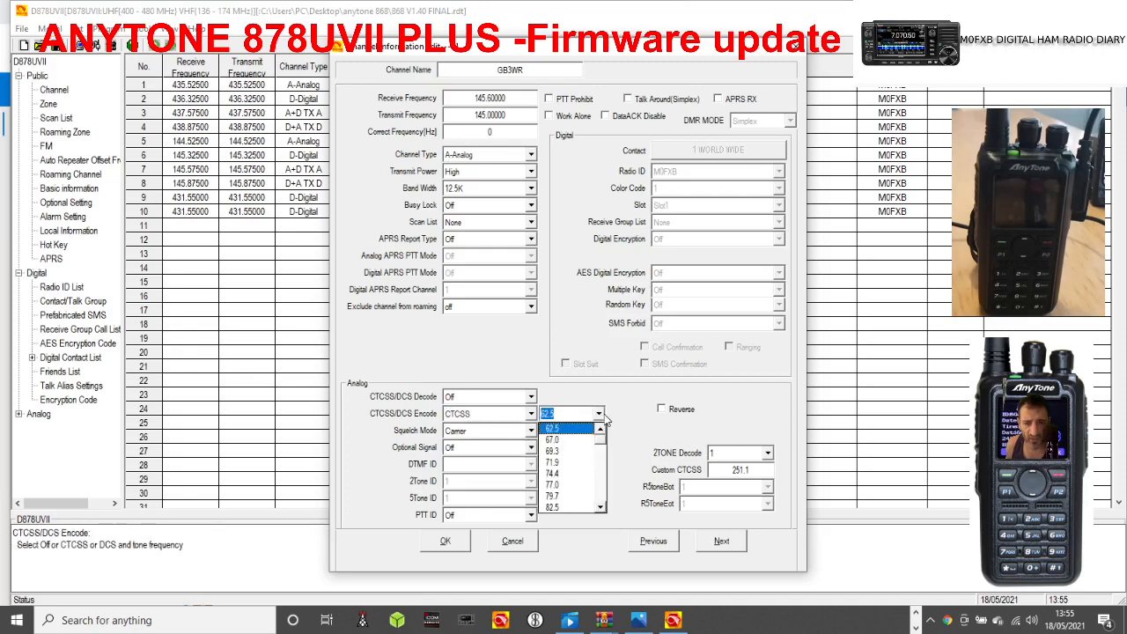
{"action": "scroll", "coordinate": [581, 454], "scroll_direction": "down", "scroll_amount": 3}
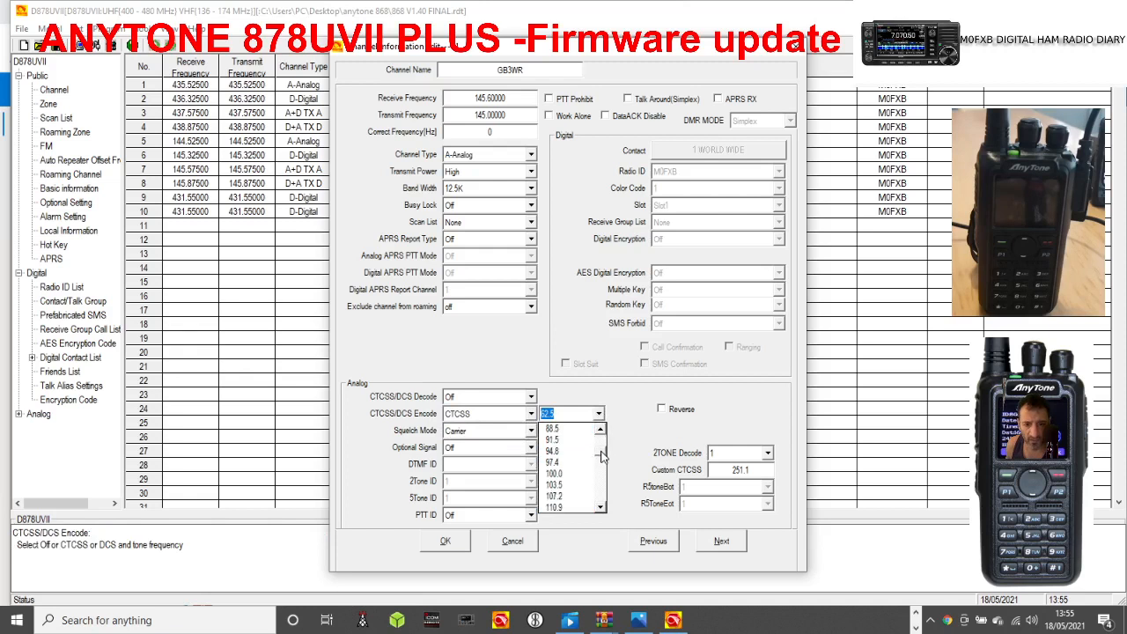
{"action": "left_click", "coordinate": [559, 452]}
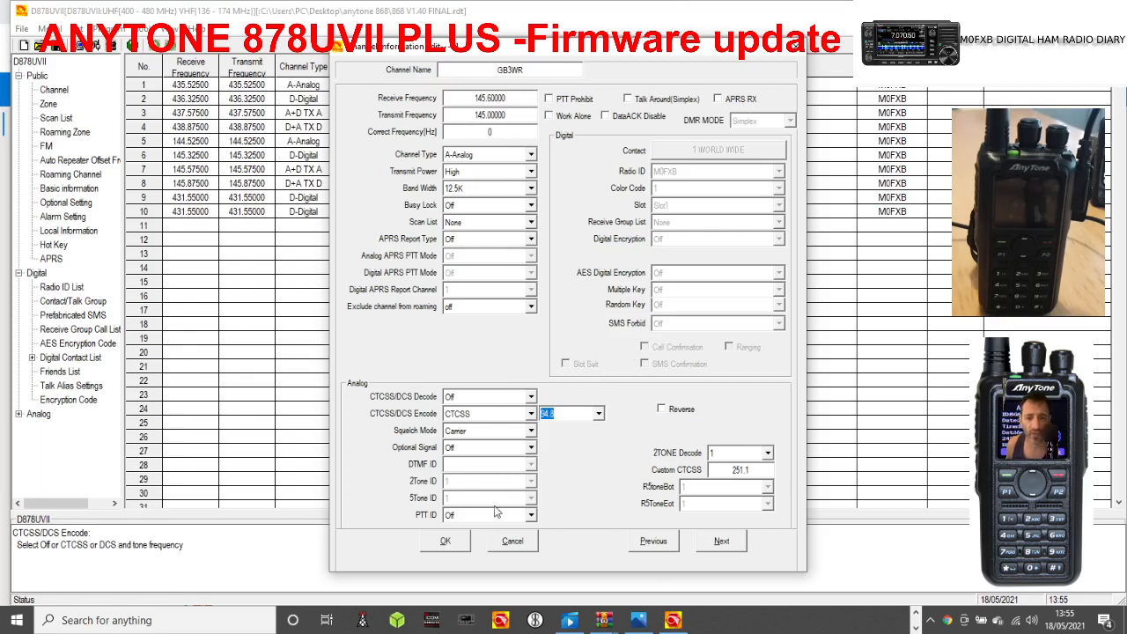
Confirm the GB3WR channel and add it to the ANALOGUE REP zone's members.
{"action": "left_click", "coordinate": [445, 541]}
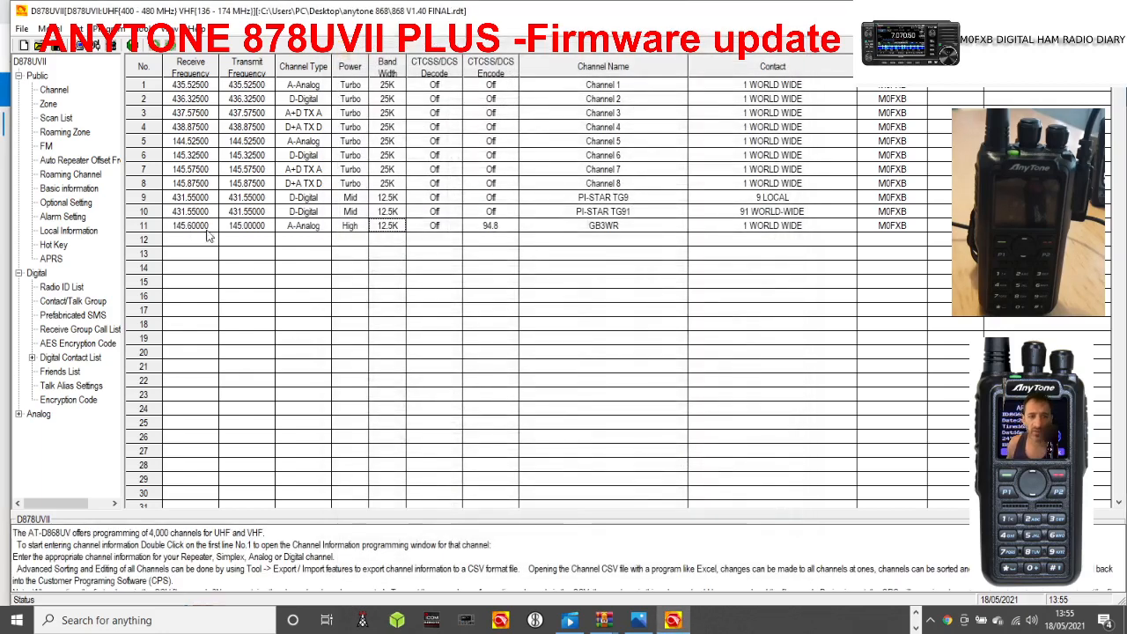
{"action": "left_click", "coordinate": [48, 104]}
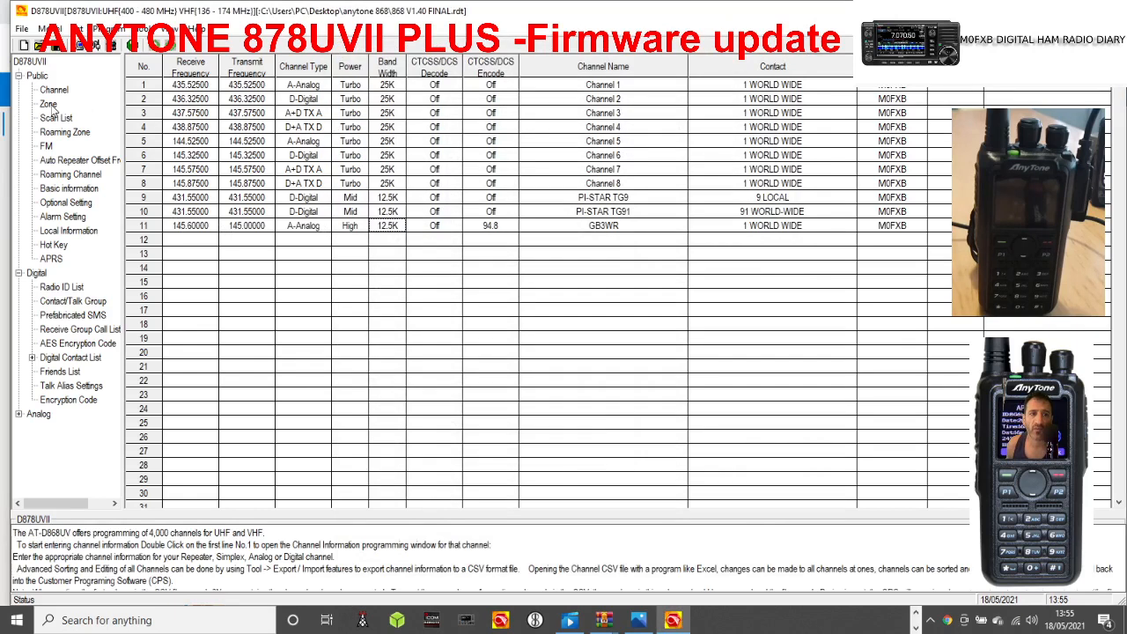
{"action": "left_click", "coordinate": [242, 114]}
{"action": "double_click", "coordinate": [245, 115]}
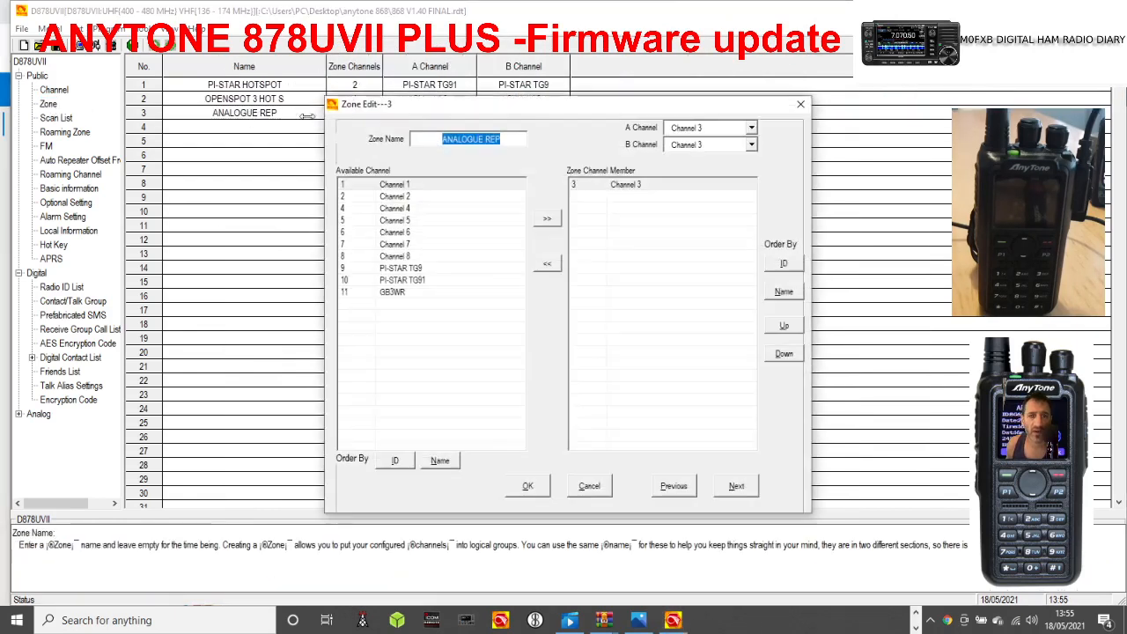
{"action": "left_click", "coordinate": [403, 293]}
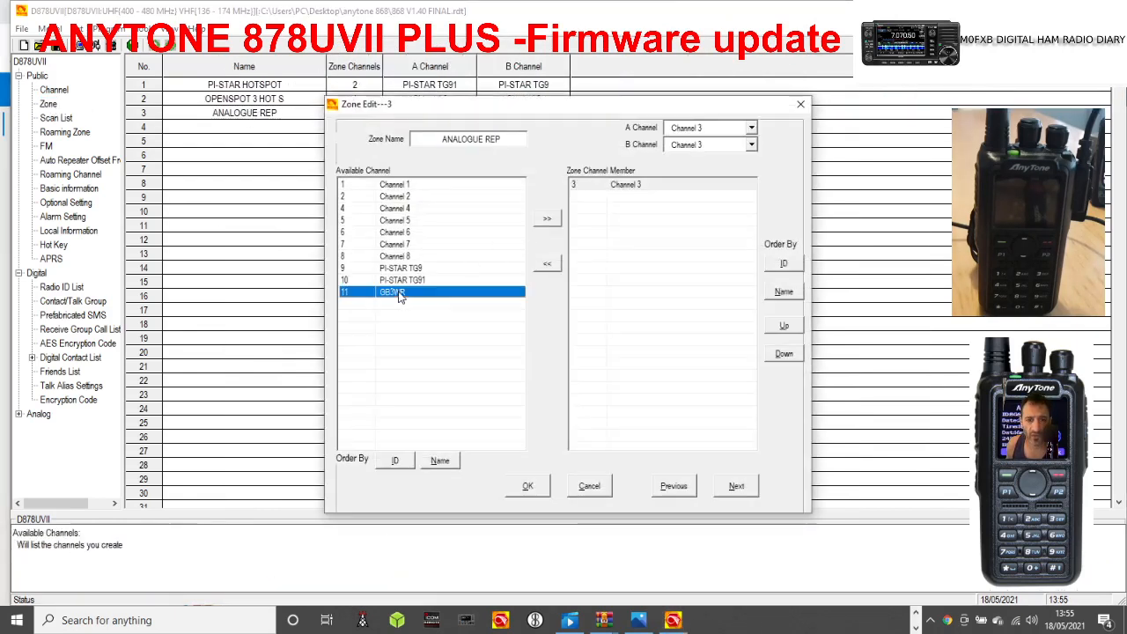
{"action": "left_click", "coordinate": [545, 220]}
Remove Channel 3 from the ANALOGUE REP zone and confirm the zone edit.
{"action": "left_click", "coordinate": [632, 186]}
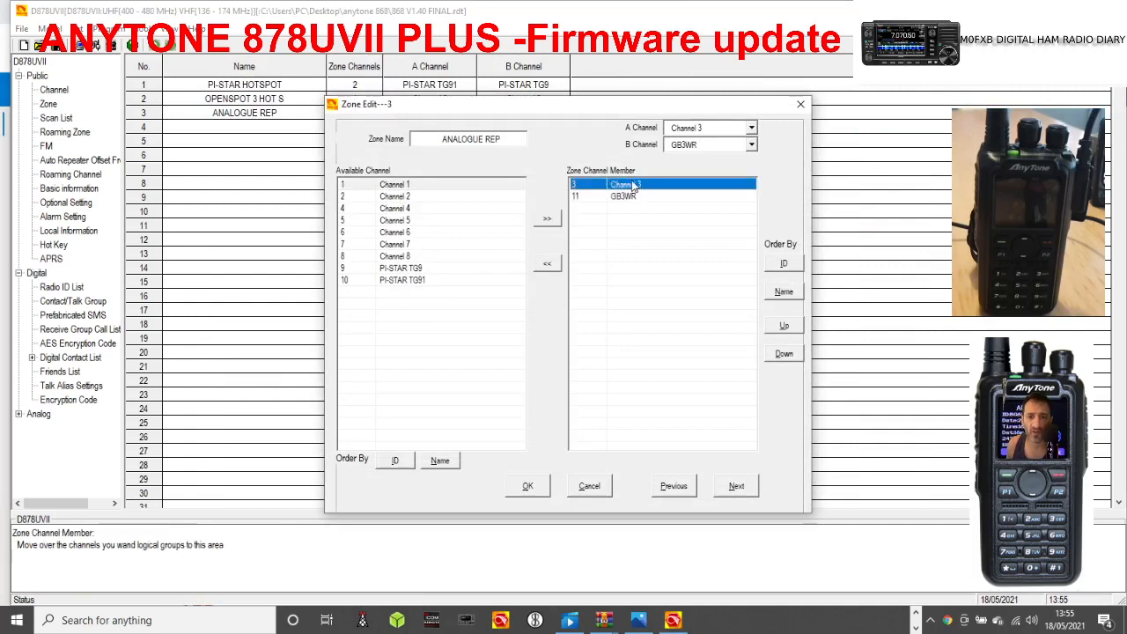
{"action": "left_click", "coordinate": [547, 266]}
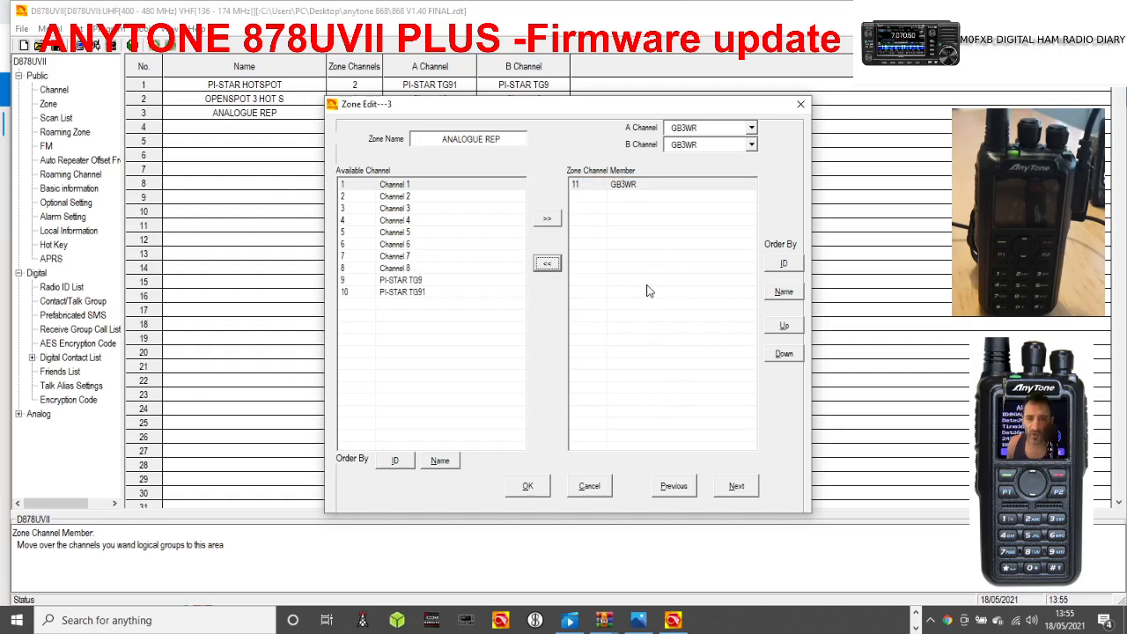
{"action": "left_click", "coordinate": [528, 488]}
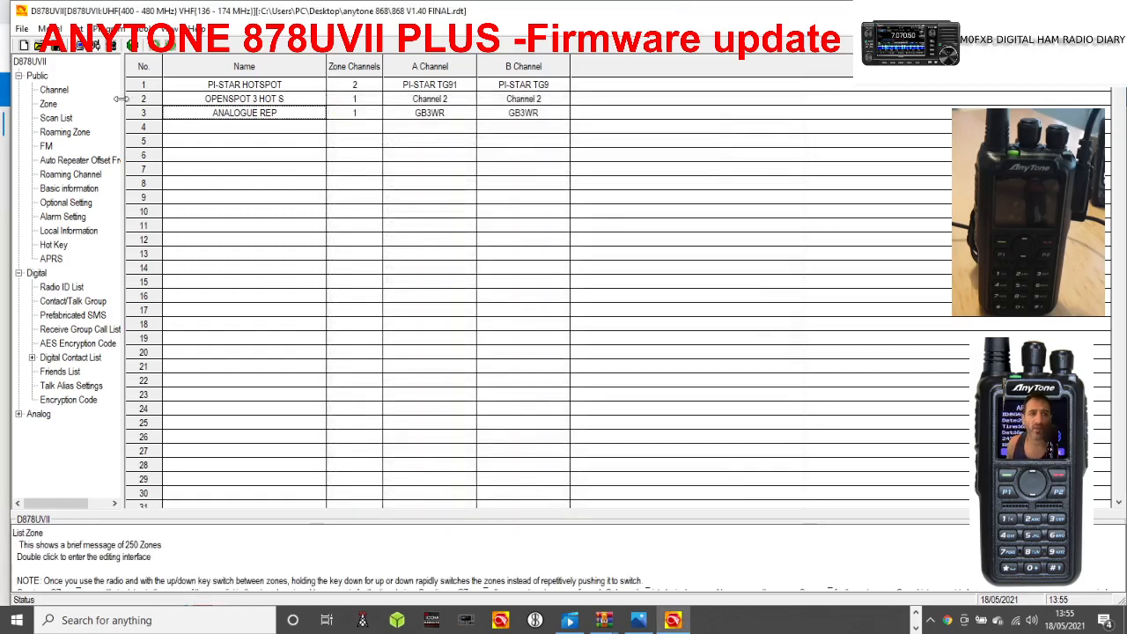
Save the codeplug, overwriting the existing 868 V1.40 FINAL.rdt file.
{"action": "left_click", "coordinate": [56, 49]}
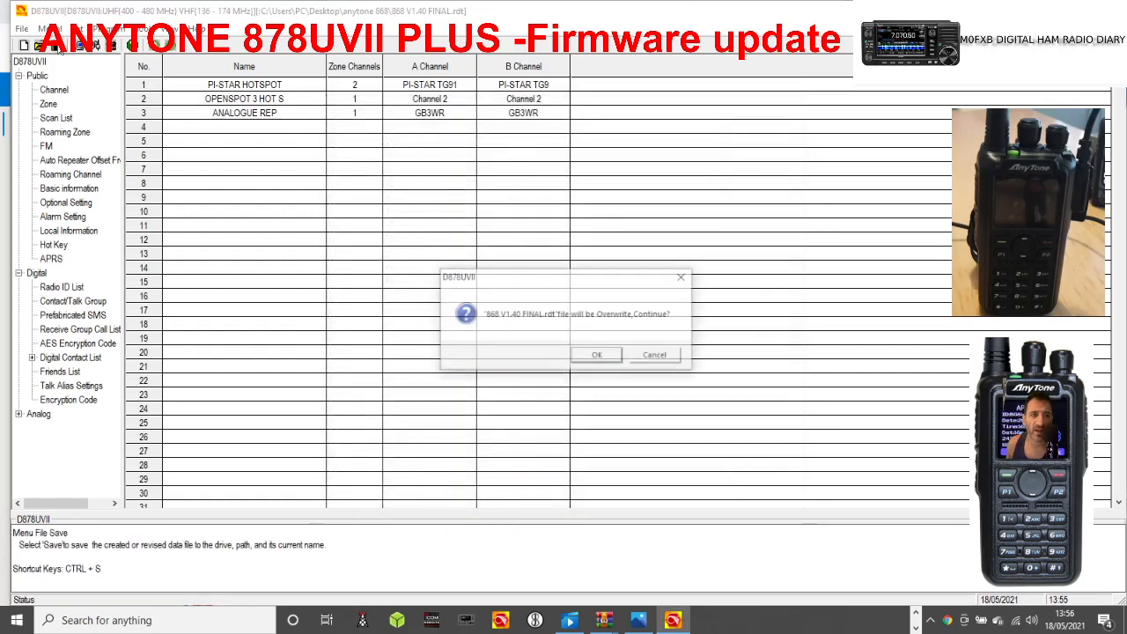
{"action": "left_click", "coordinate": [591, 359]}
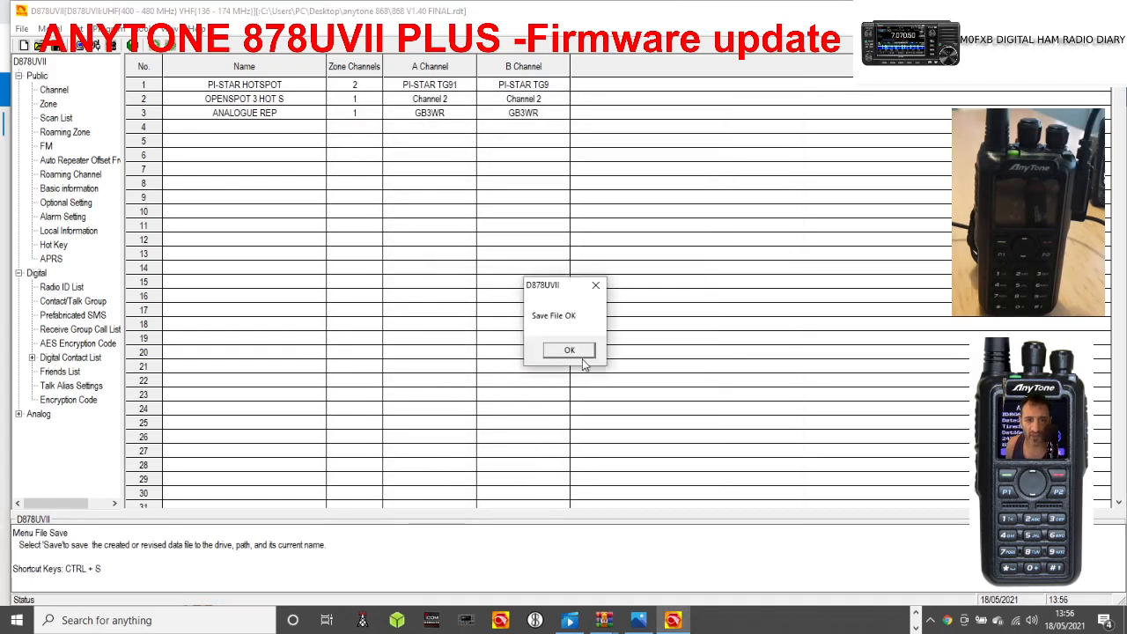
{"action": "left_click", "coordinate": [569, 352]}
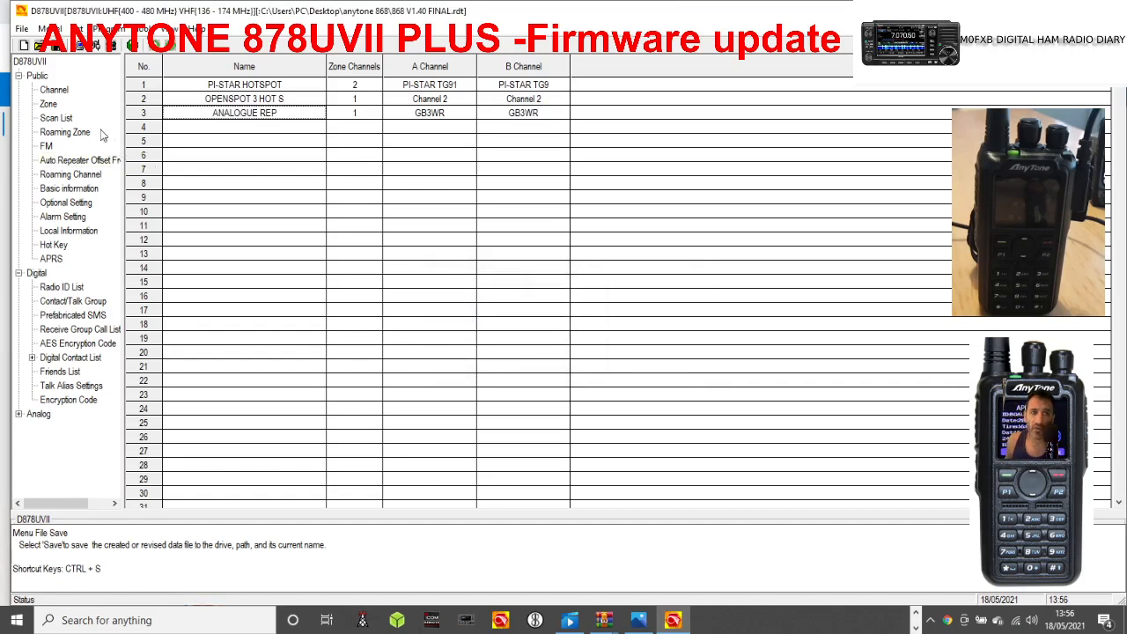
Save a copy of the codeplug in the anytone 878uvii new model folder as 878II V1.40 FINAL.
{"action": "left_click", "coordinate": [23, 29]}
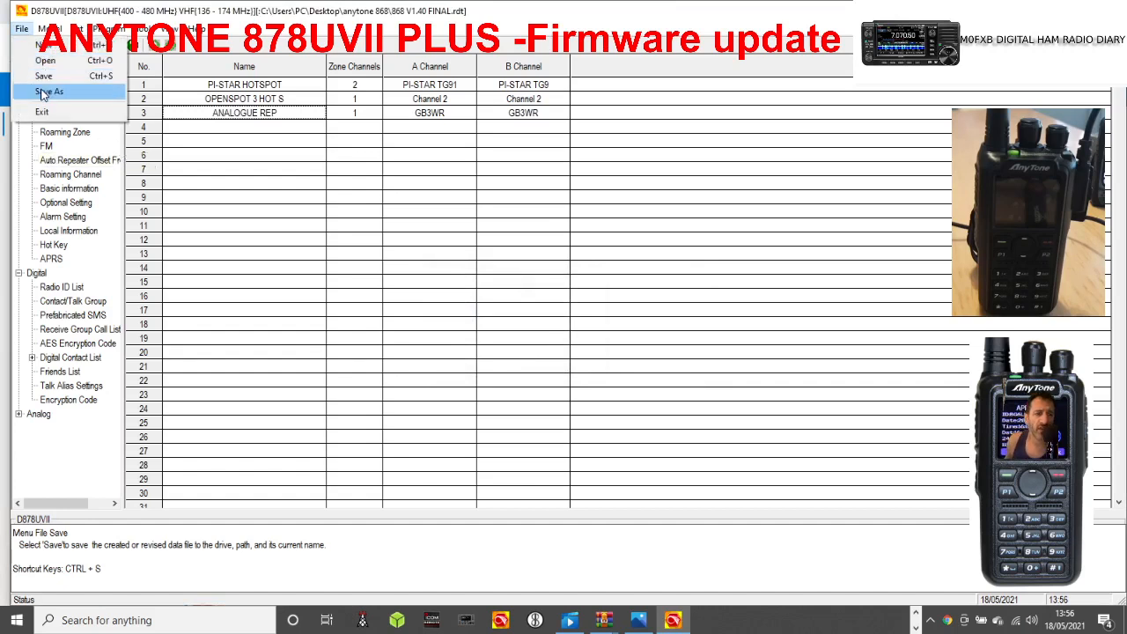
{"action": "left_click", "coordinate": [47, 91]}
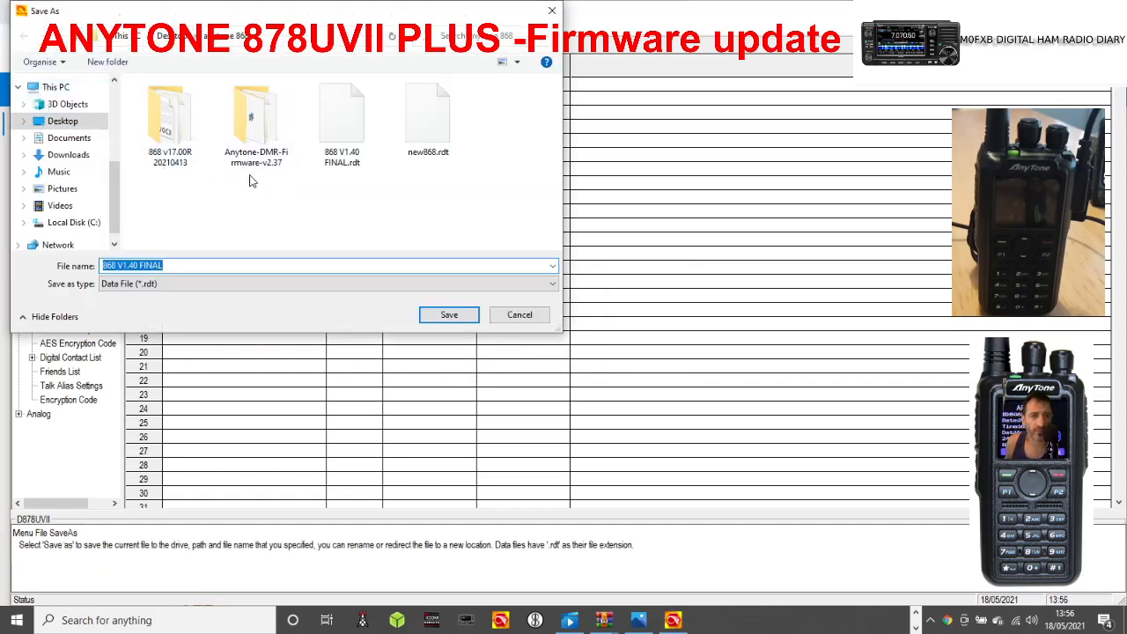
{"action": "scroll", "coordinate": [118, 118], "scroll_direction": "up", "scroll_amount": 3}
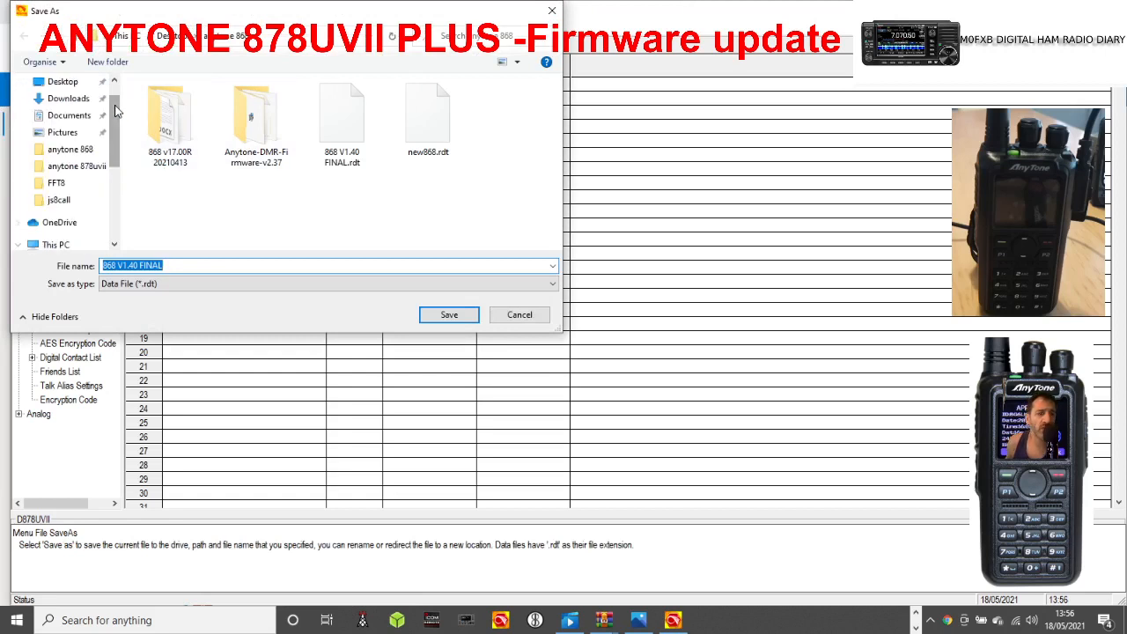
{"action": "left_click", "coordinate": [88, 166]}
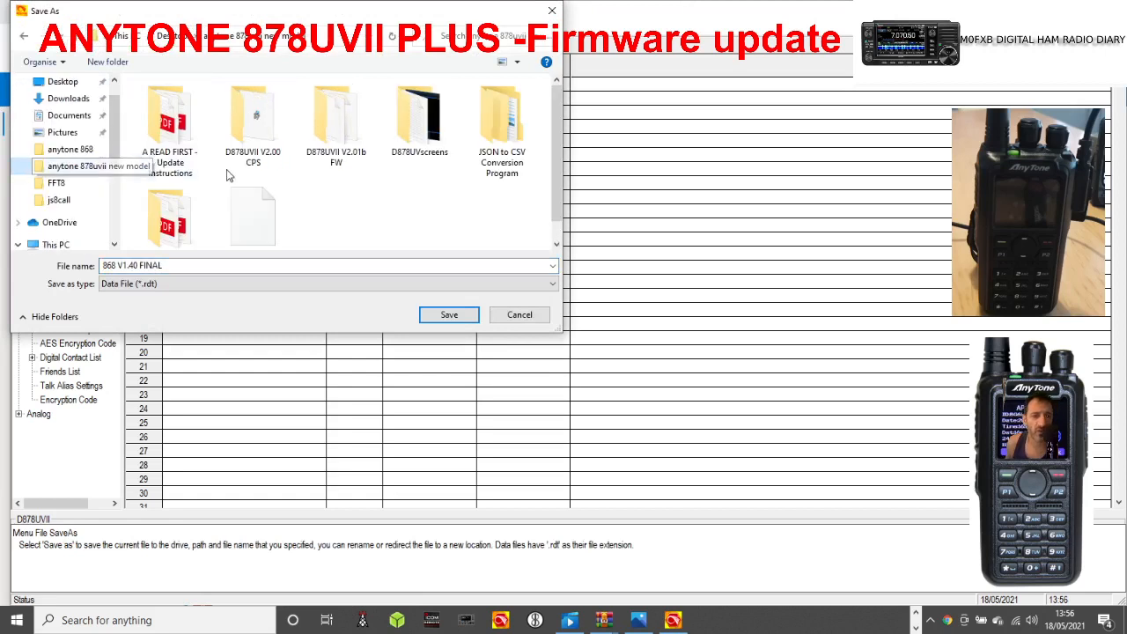
{"action": "left_click", "coordinate": [108, 266]}
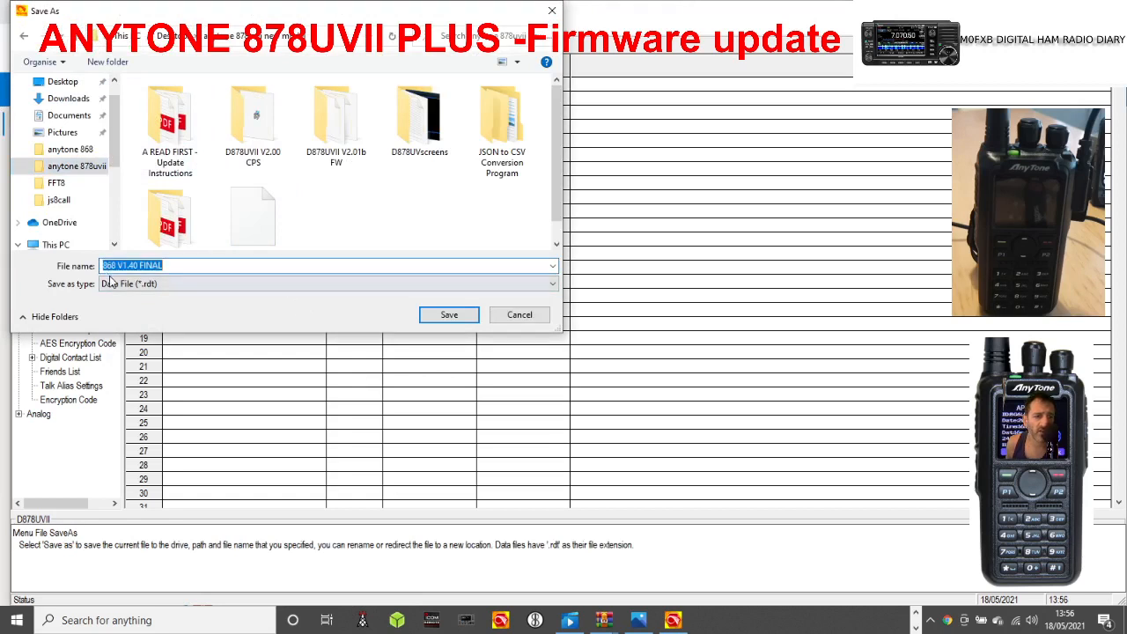
{"action": "left_click", "coordinate": [108, 267]}
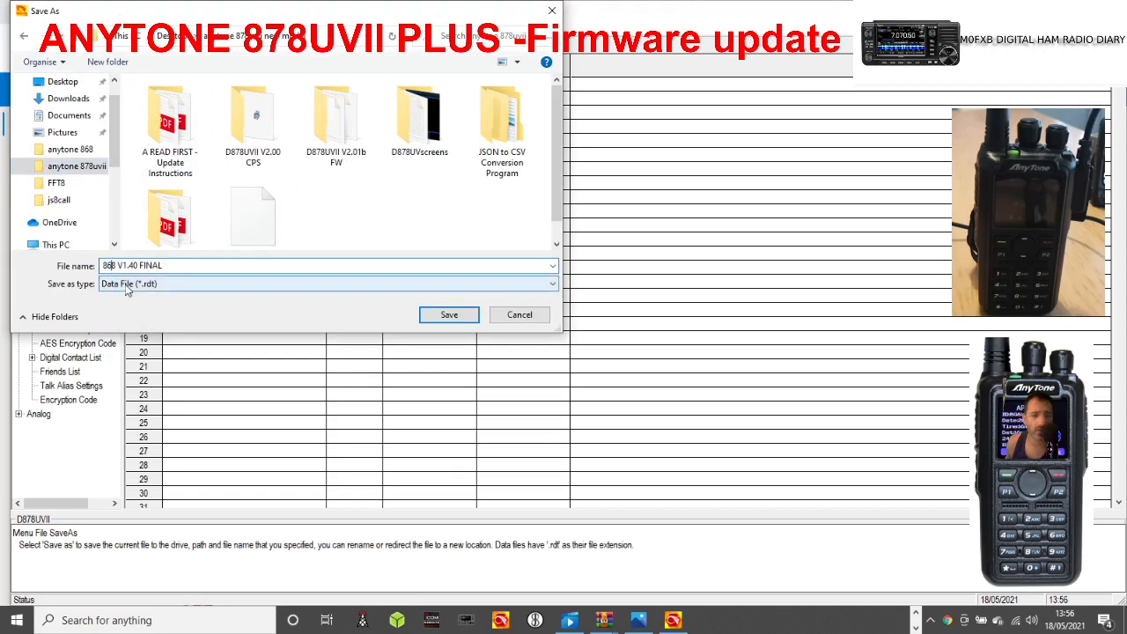
{"action": "type", "text": "78II"}
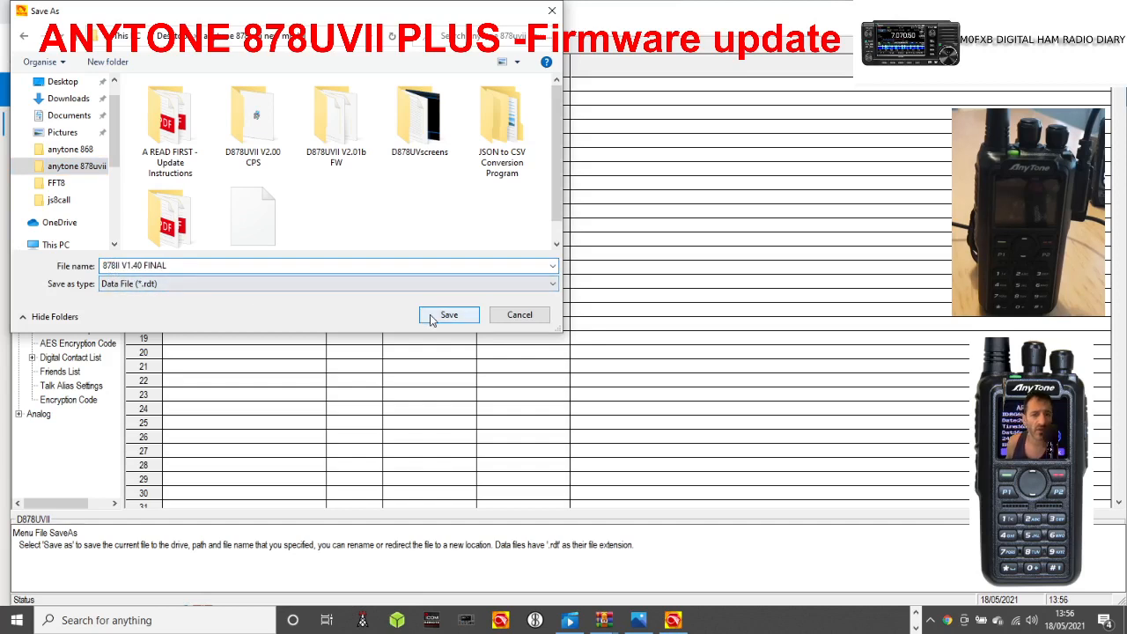
{"action": "left_click", "coordinate": [445, 315]}
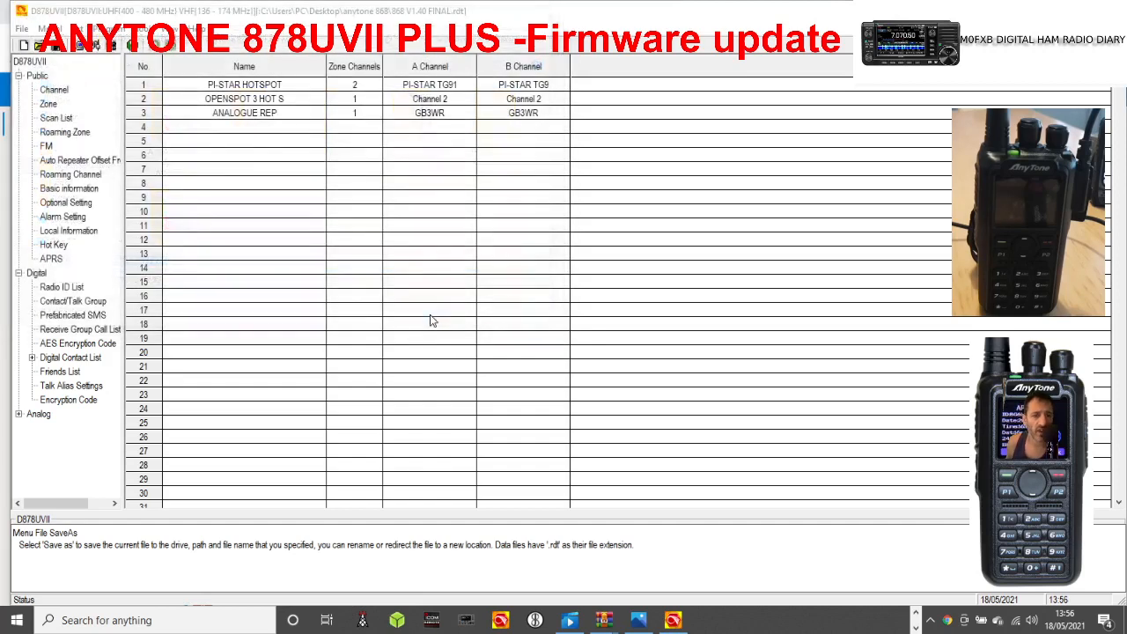
{"action": "left_click", "coordinate": [551, 356]}
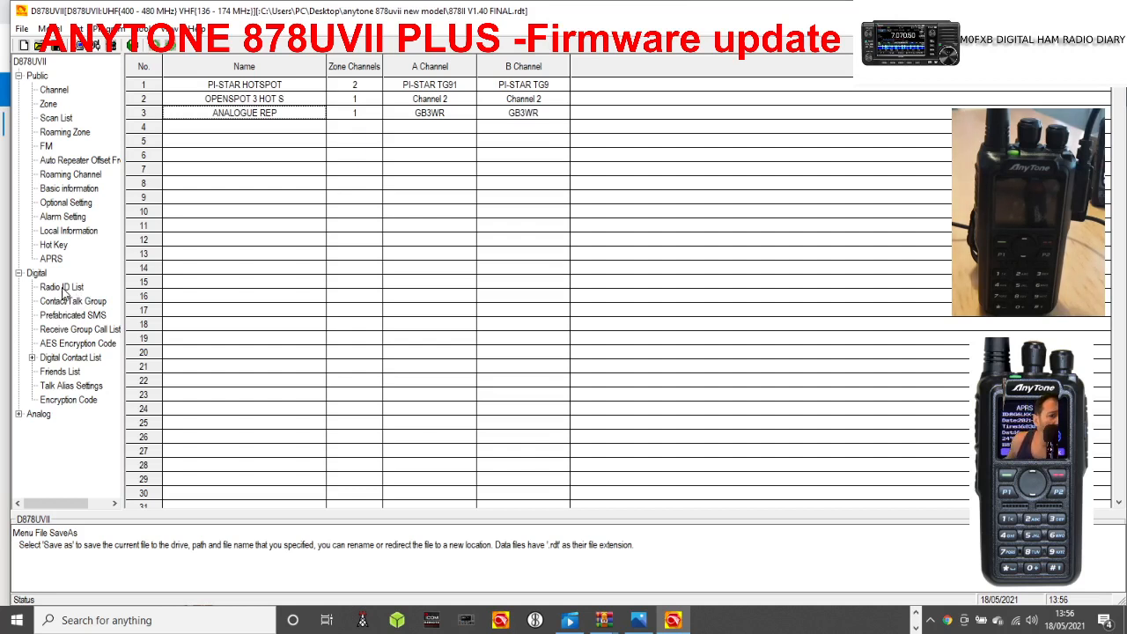
Set the power-on interface to Custom Picture in the radio's optional settings.
{"action": "left_click", "coordinate": [68, 208]}
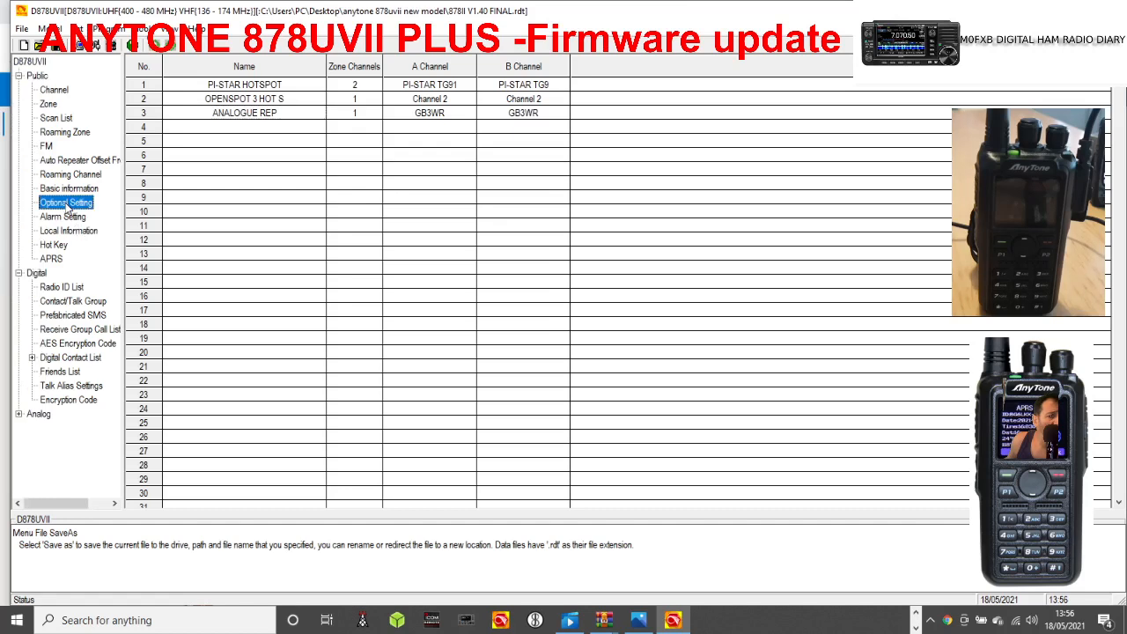
{"action": "double_click", "coordinate": [68, 206]}
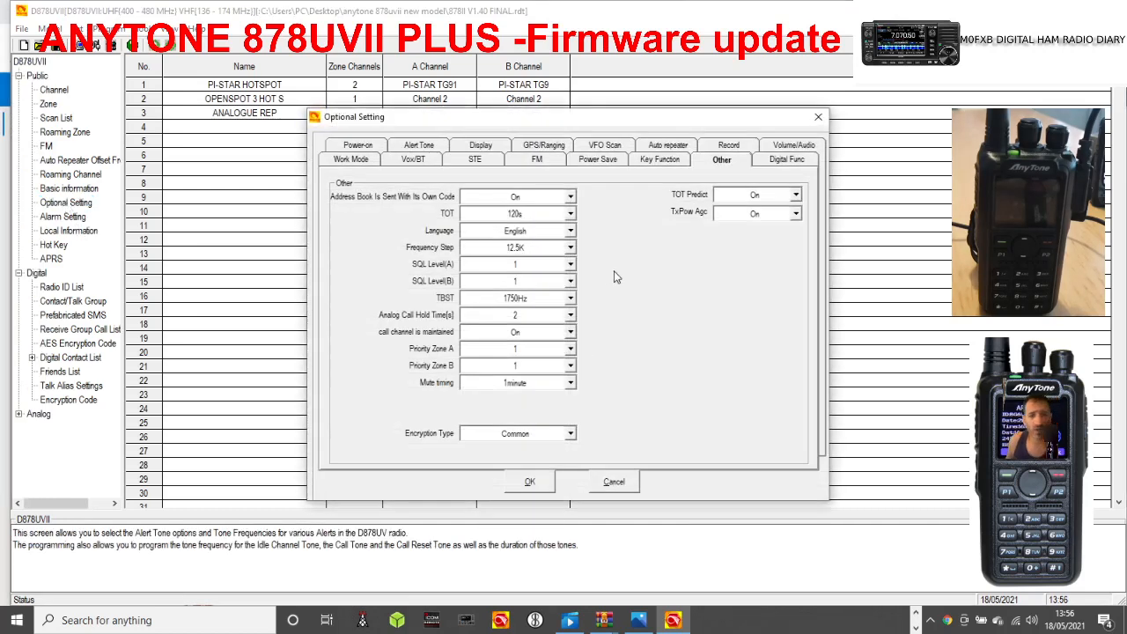
{"action": "left_click", "coordinate": [357, 148]}
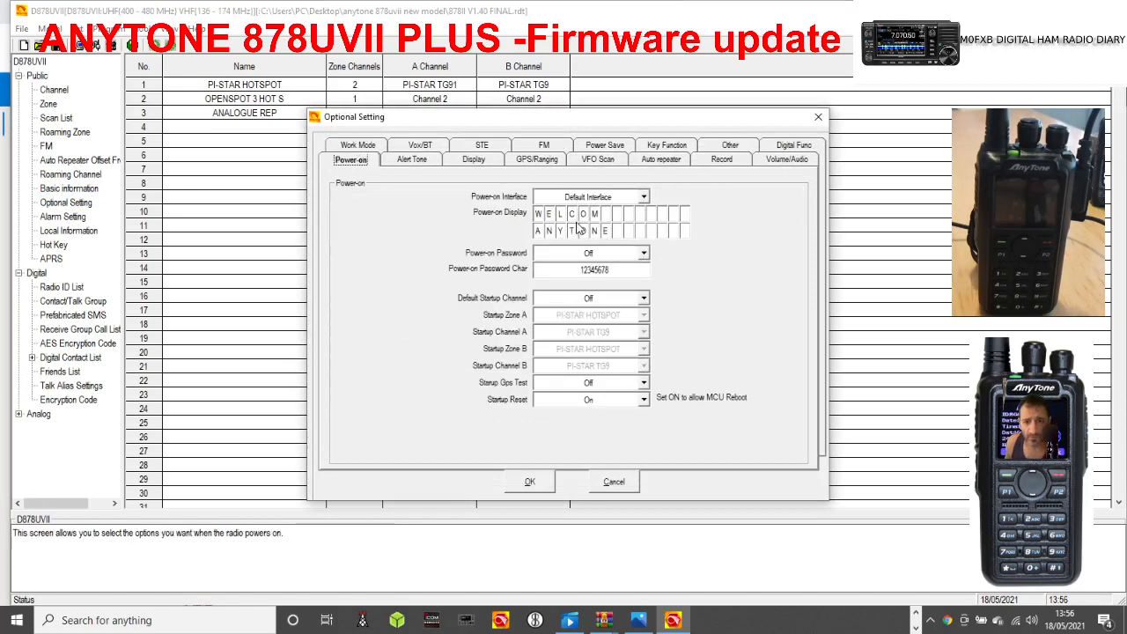
{"action": "left_click", "coordinate": [642, 198]}
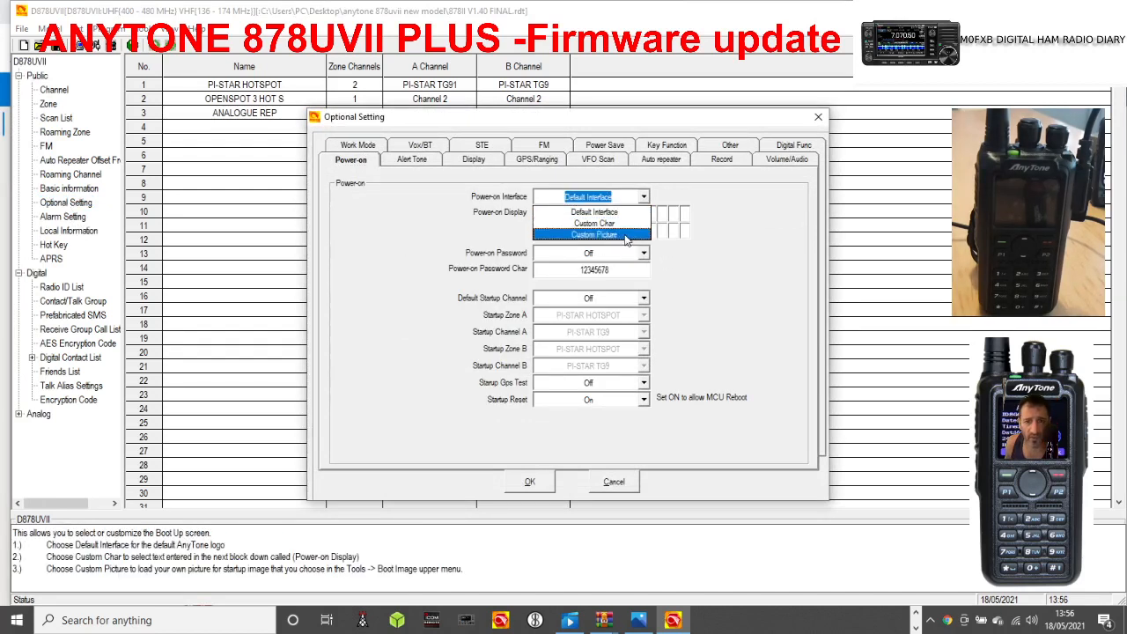
{"action": "left_click", "coordinate": [626, 237]}
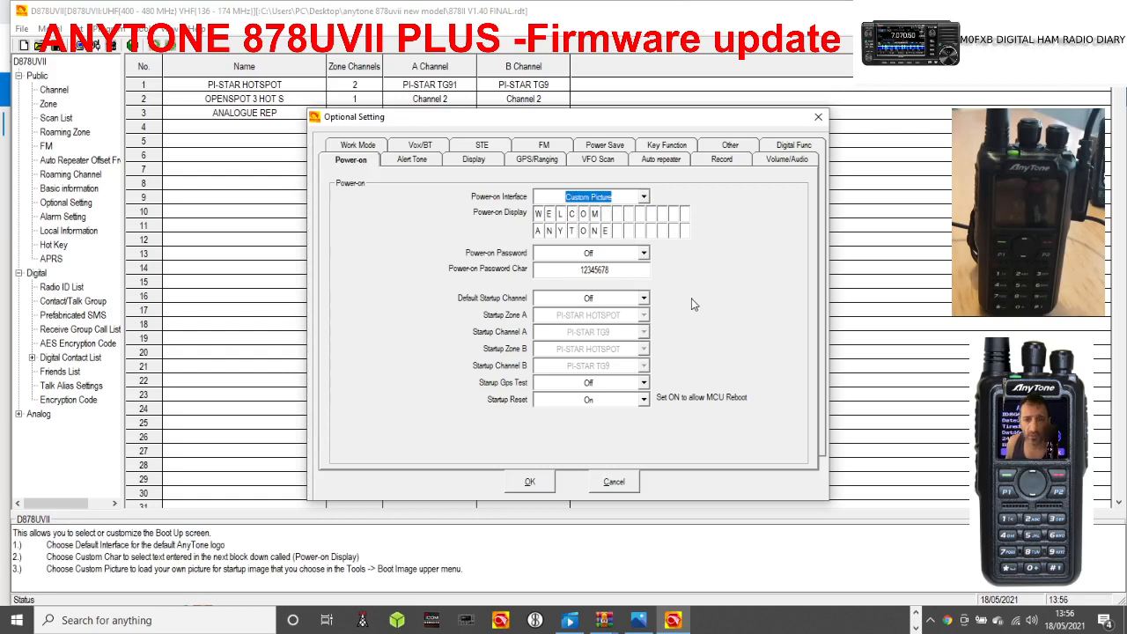
Turn on the default startup channel, with startup channel A set to PI-STAR TG91 and startup zone B to ANALOGUE REP, and confirm the settings.
{"action": "left_click", "coordinate": [643, 299]}
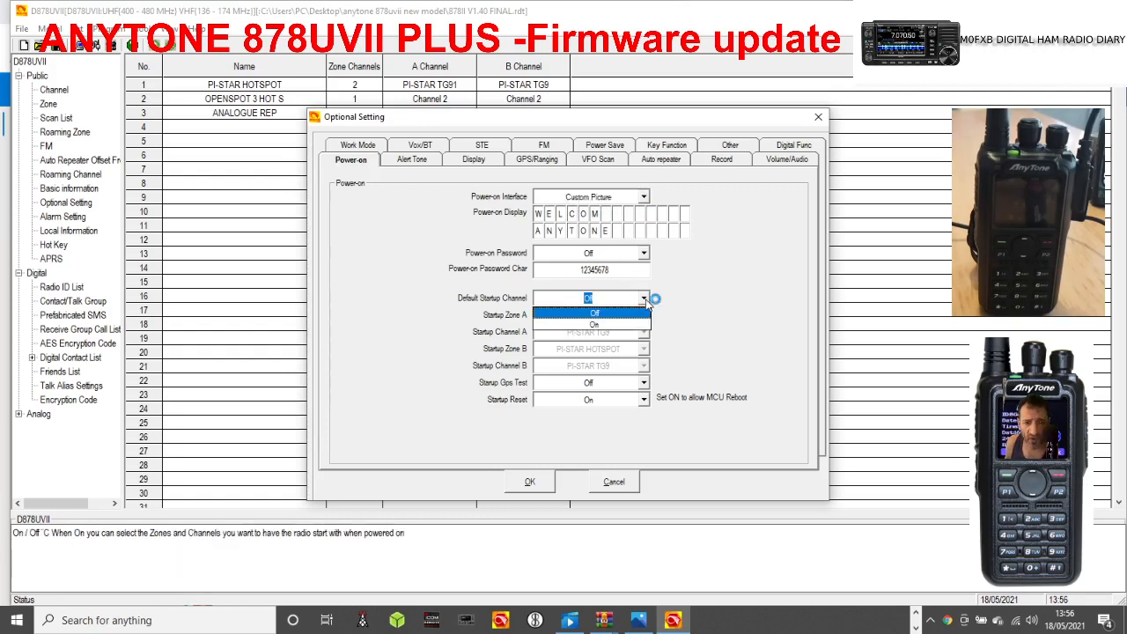
{"action": "left_click", "coordinate": [599, 327]}
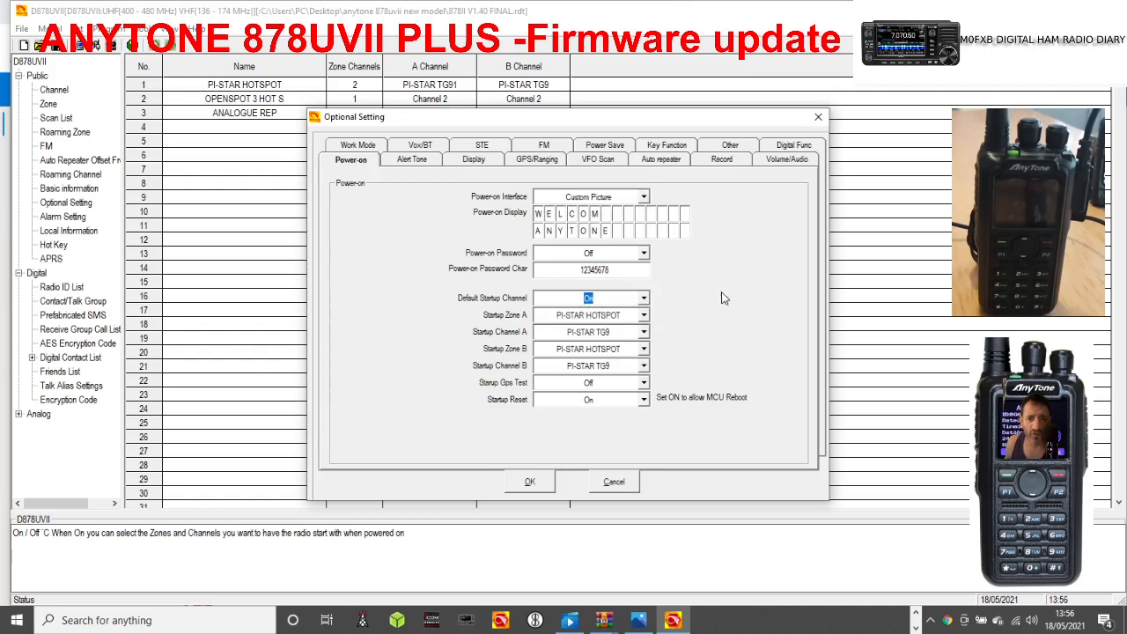
{"action": "left_click", "coordinate": [643, 332]}
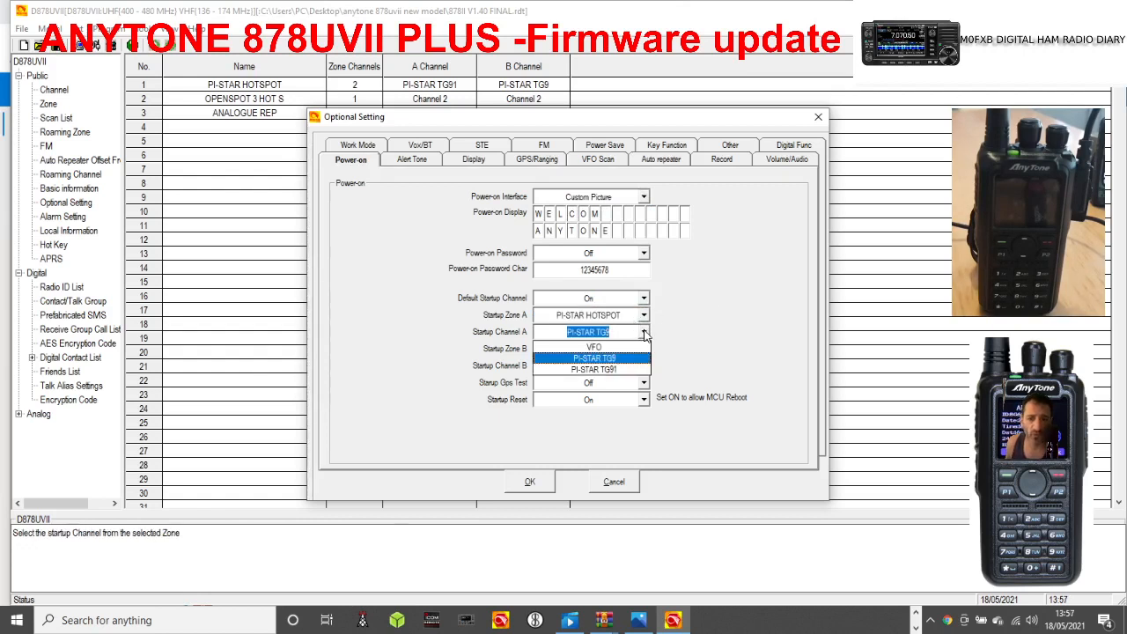
{"action": "left_click", "coordinate": [627, 370]}
{"action": "left_click", "coordinate": [643, 349]}
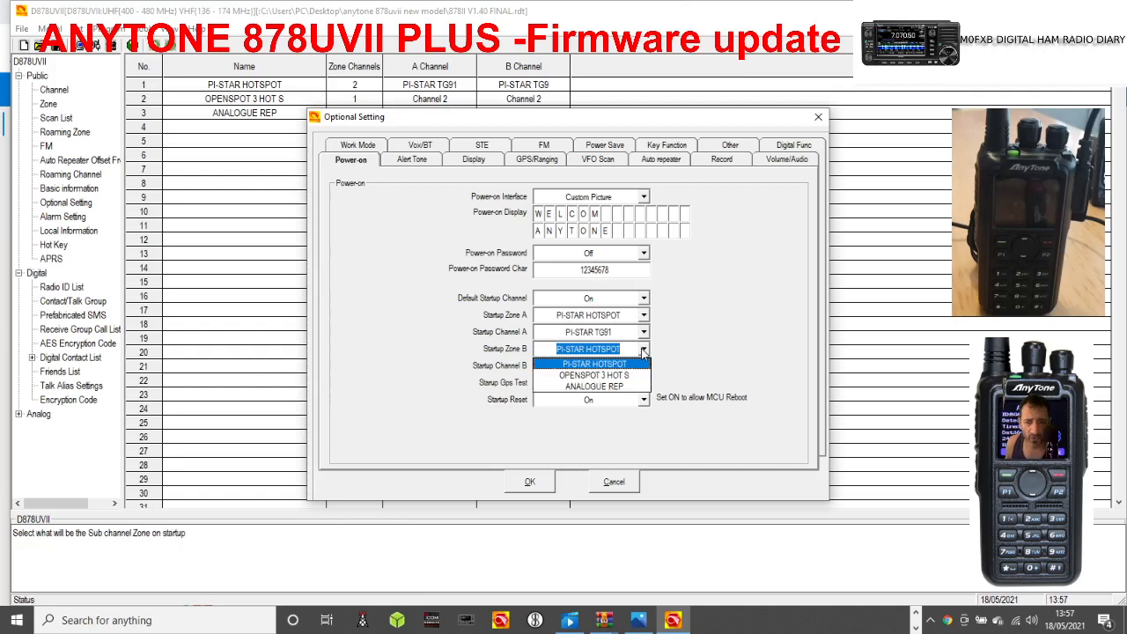
{"action": "left_click", "coordinate": [622, 388]}
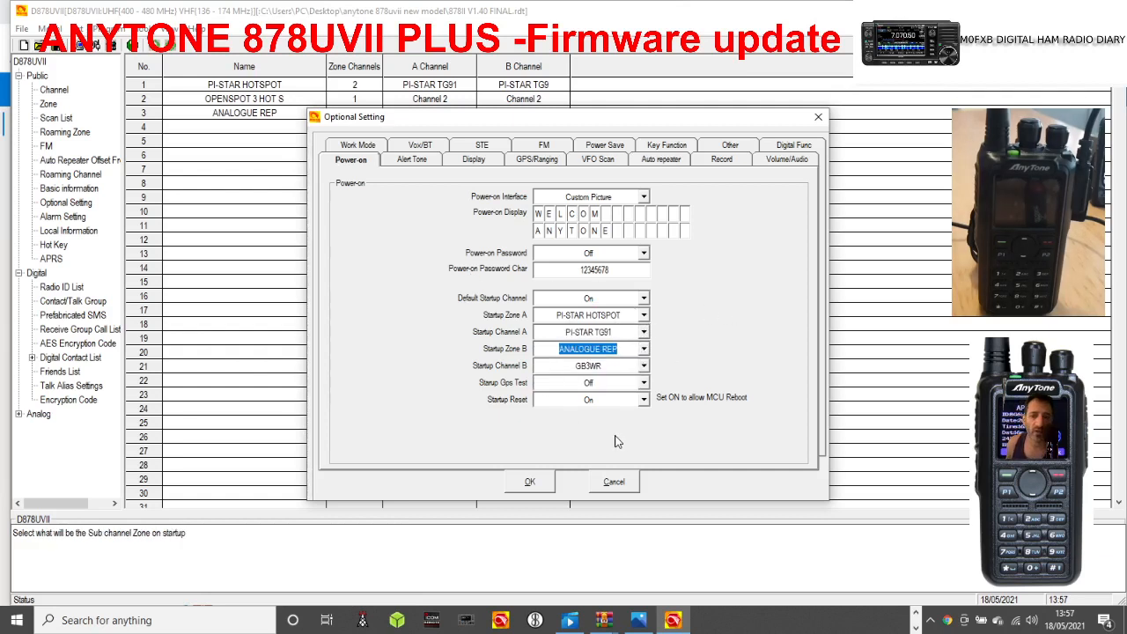
{"action": "left_click", "coordinate": [530, 482]}
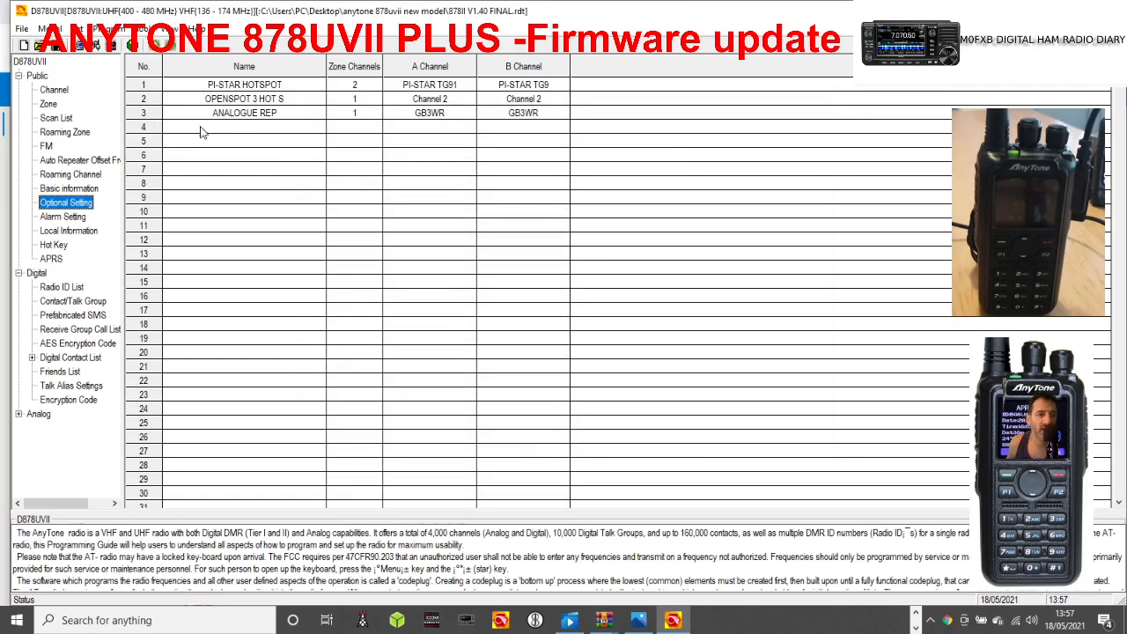
Start a new channel in row 12 of the channel list and set its receive frequency to 435.550.
{"action": "left_click", "coordinate": [62, 92]}
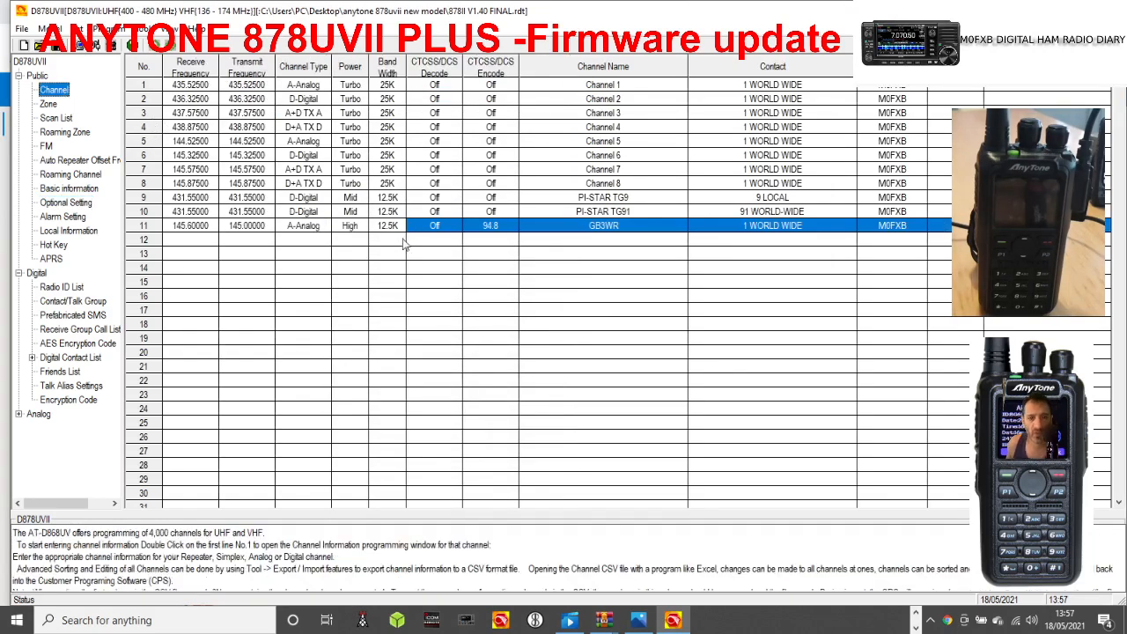
{"action": "left_click", "coordinate": [345, 241]}
{"action": "double_click", "coordinate": [346, 242]}
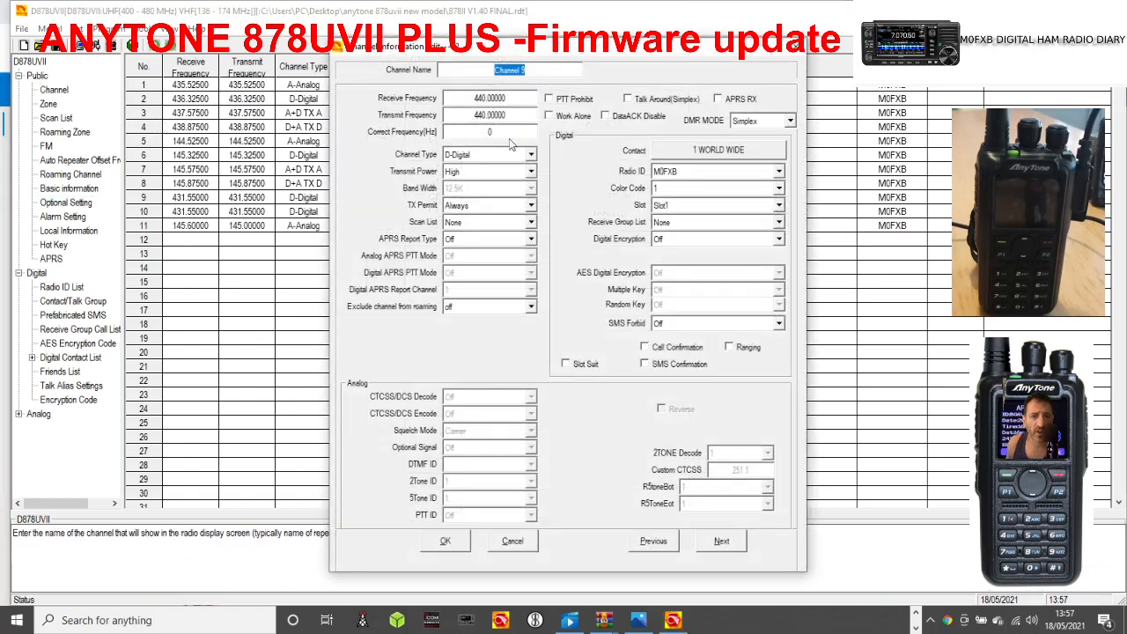
{"action": "key", "text": "Tab"}
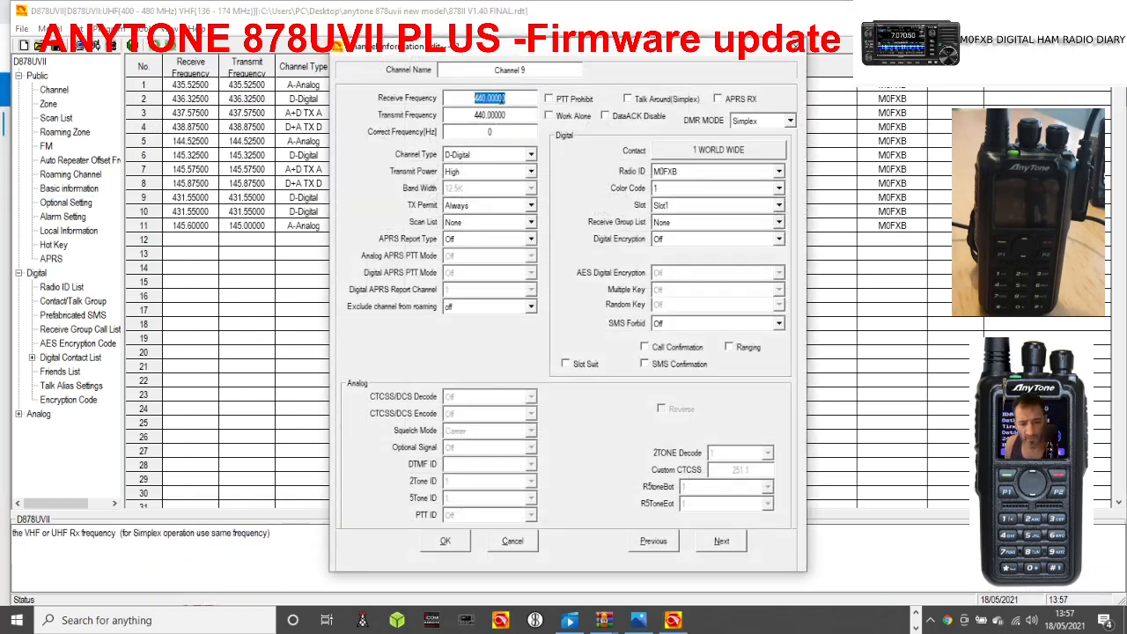
{"action": "type", "text": "435"}
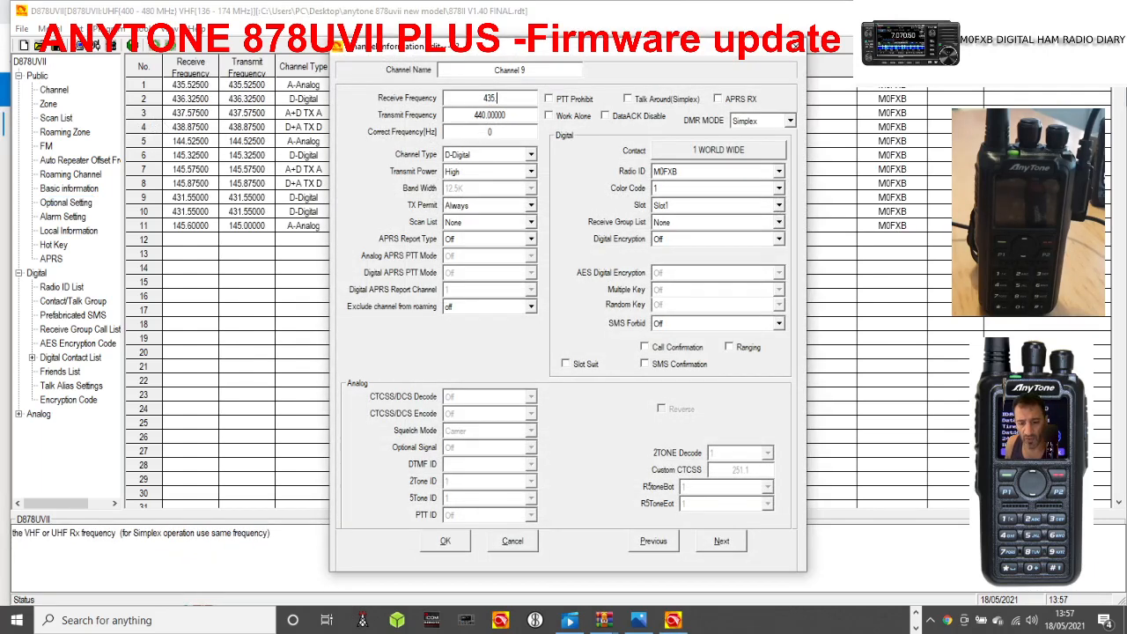
{"action": "type", "text": ".55"}
{"action": "key", "text": "Tab"}
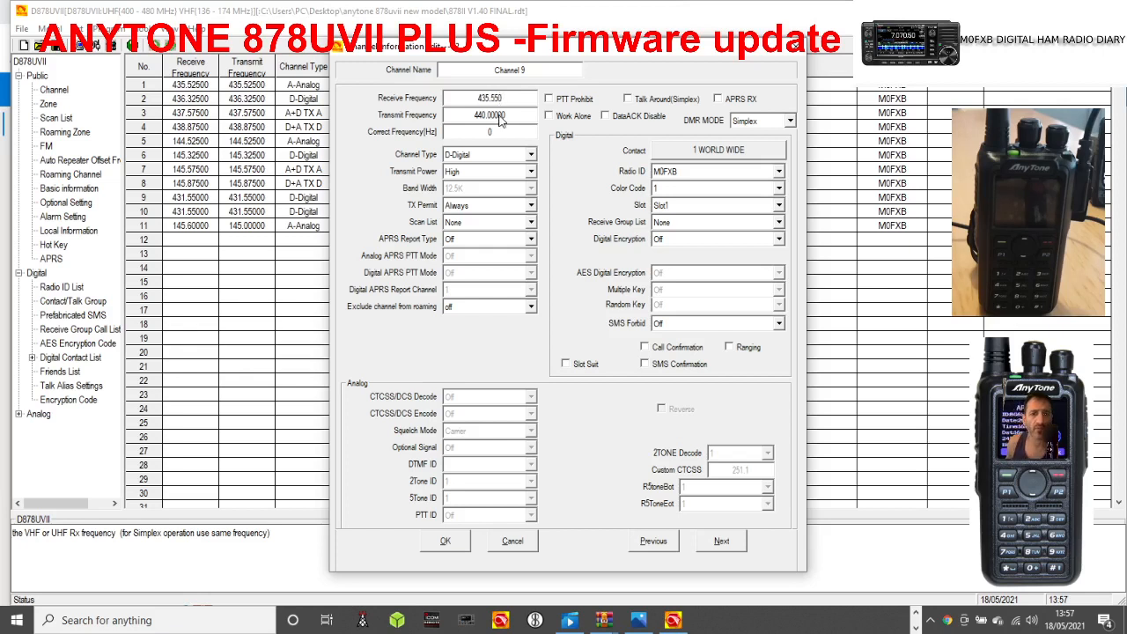
Set the new channel's transmit frequency to 435.550 and name the channel ALLSTAR2.
{"action": "type", "text": "43"}
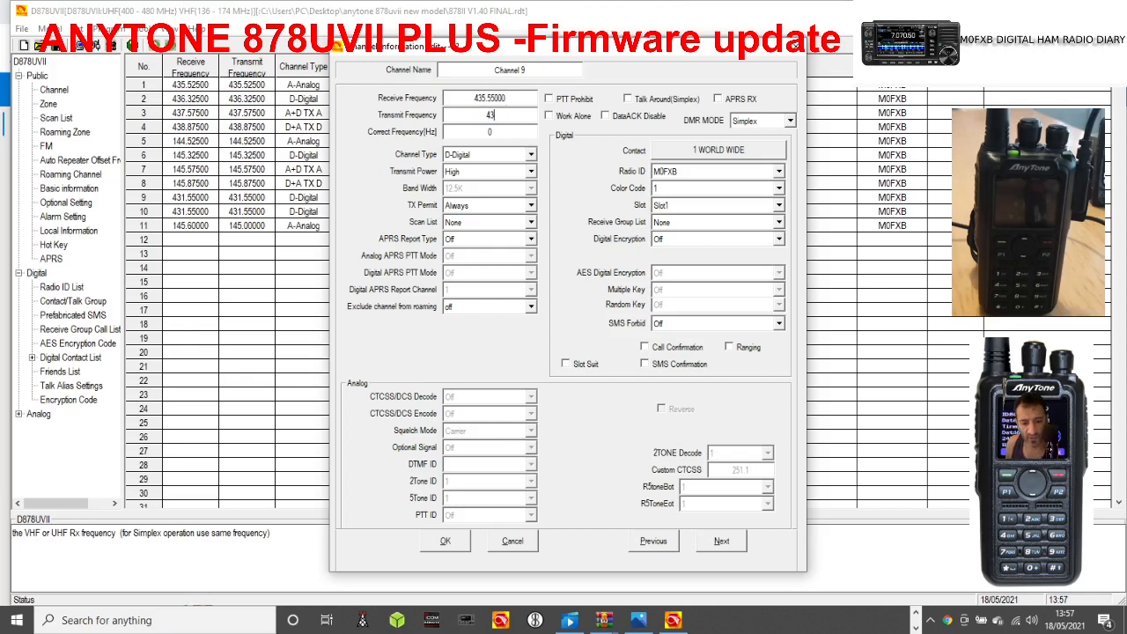
{"action": "type", "text": "5.550"}
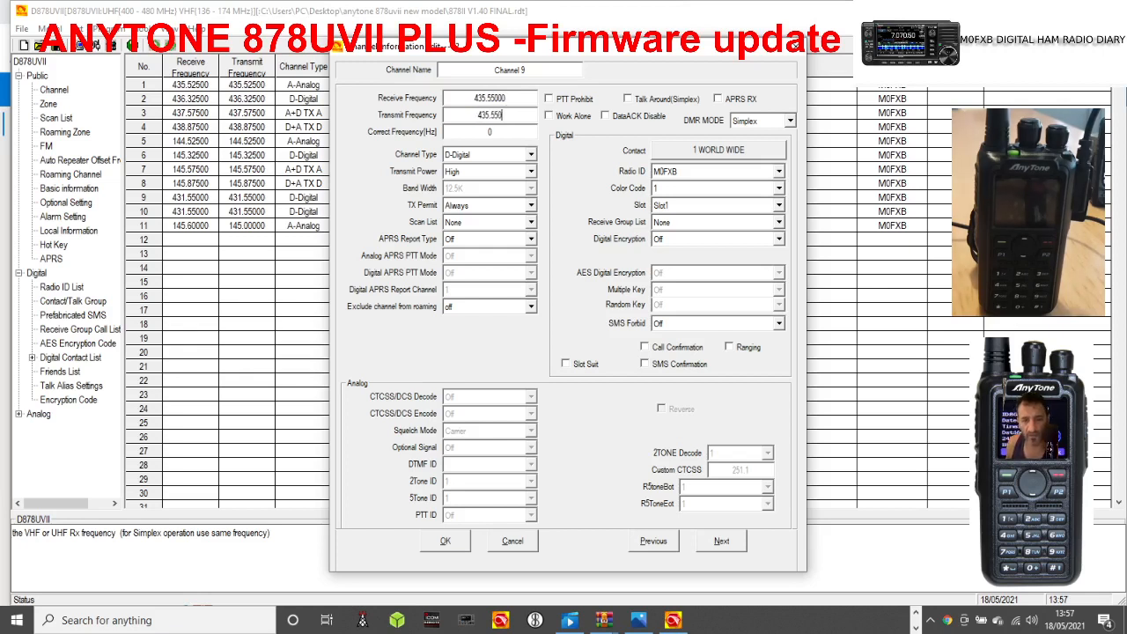
{"action": "left_click", "coordinate": [502, 70]}
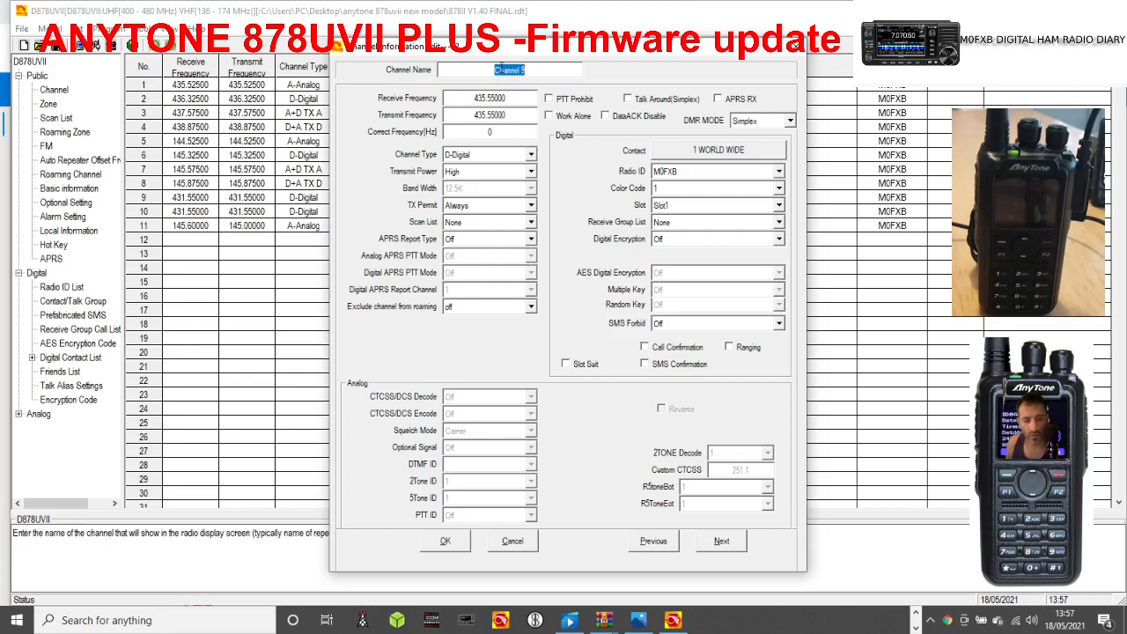
{"action": "type", "text": "ALLSTAR2"}
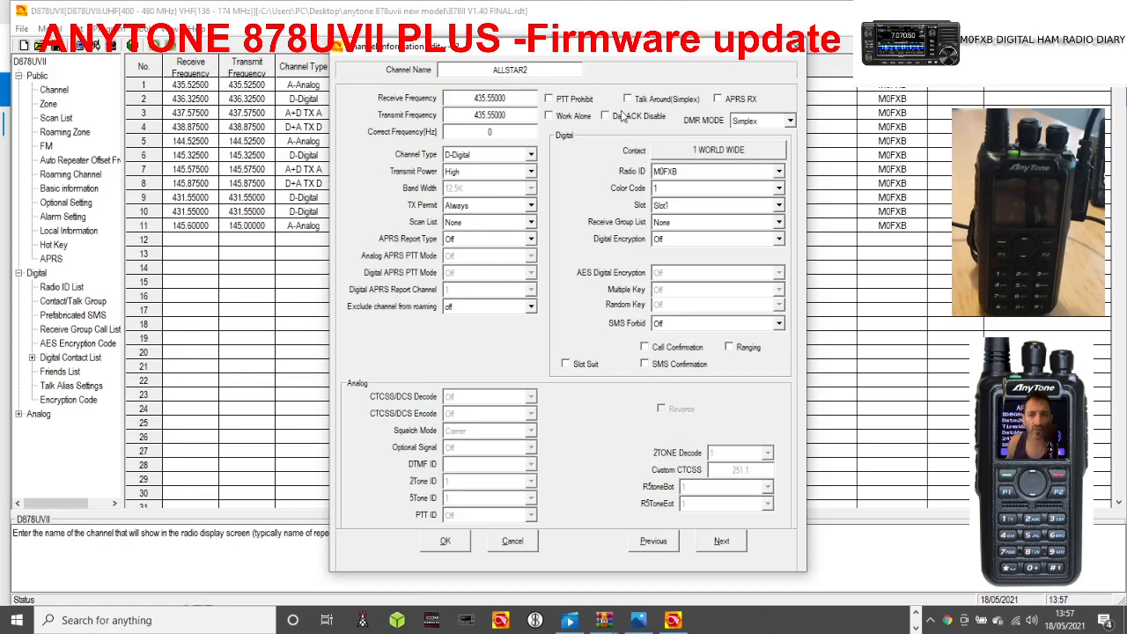
Set the ALLSTAR2 channel's type to A-Analog and its transmit power to Mid.
{"action": "left_click", "coordinate": [531, 154]}
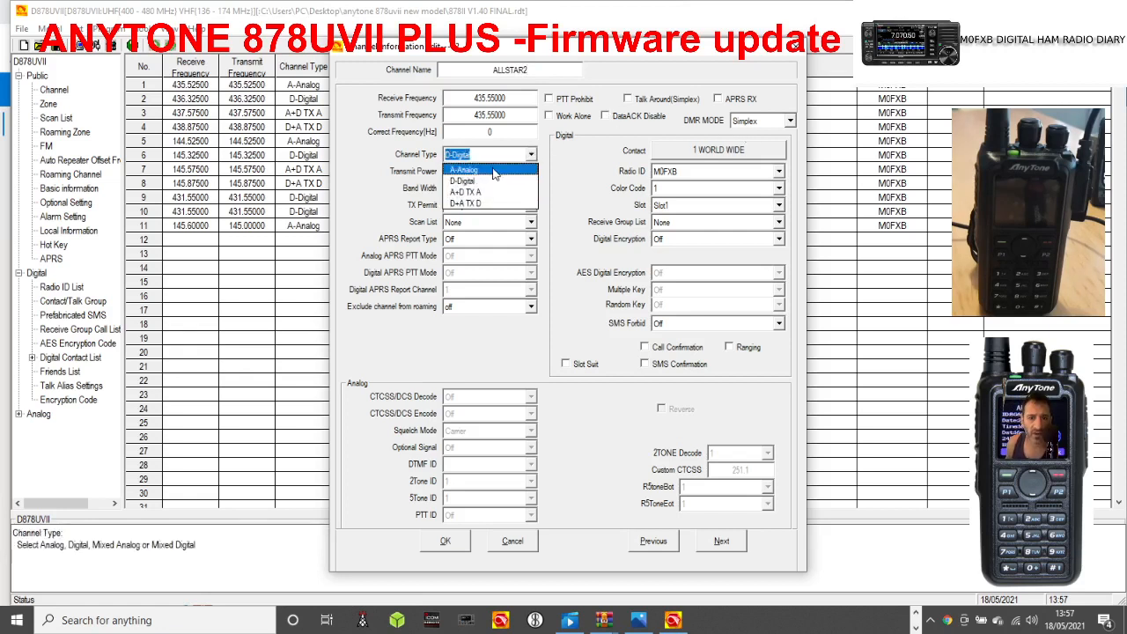
{"action": "left_click", "coordinate": [497, 167]}
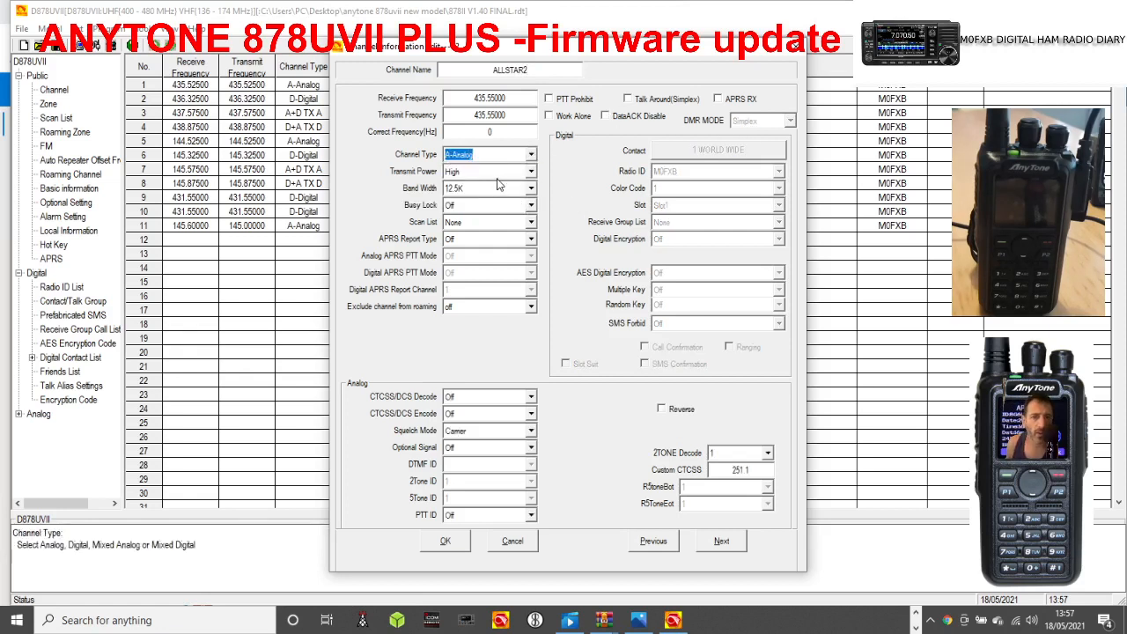
{"action": "left_click", "coordinate": [531, 171]}
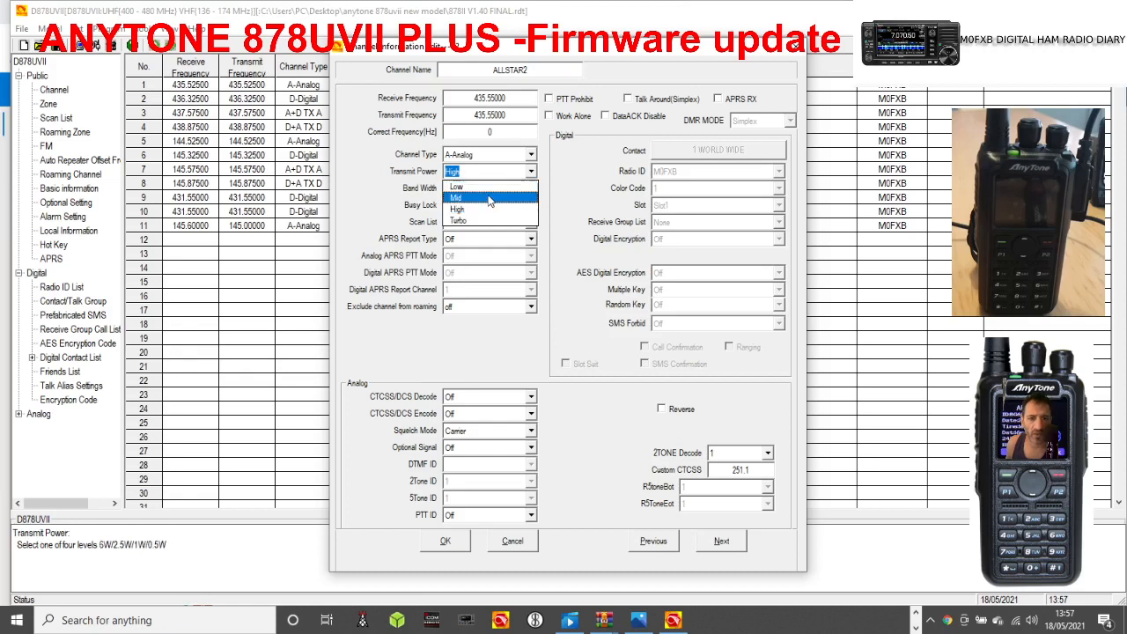
{"action": "left_click", "coordinate": [490, 199]}
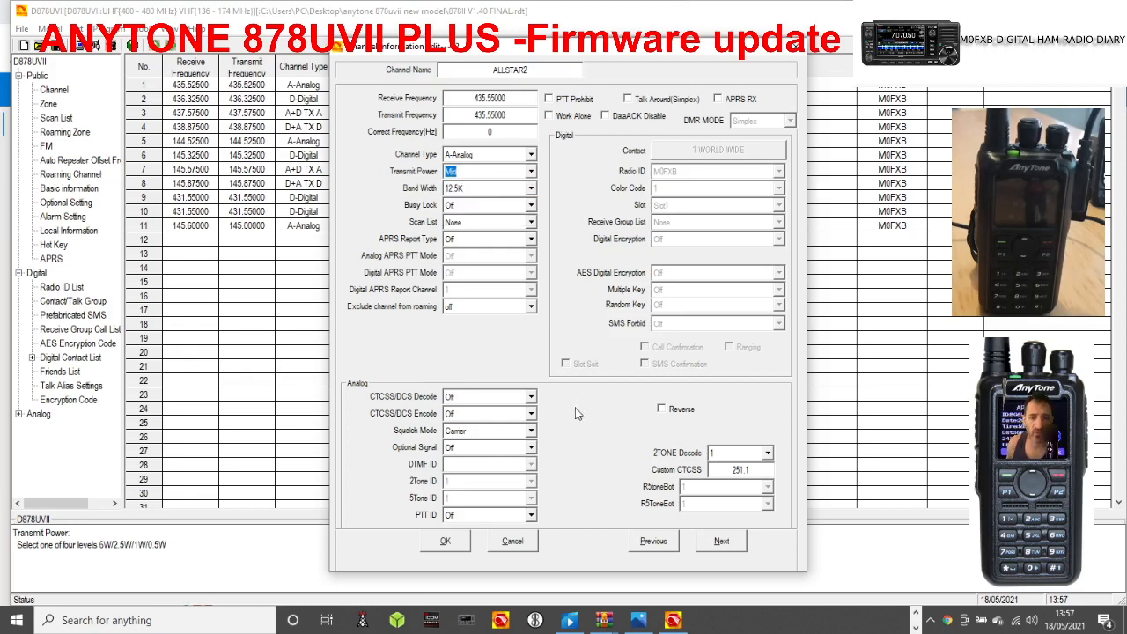
Set the CTCSS/DCS encode of the ALLSTAR2 channel to CTCSS 77.0 and confirm the channel.
{"action": "left_click", "coordinate": [530, 413]}
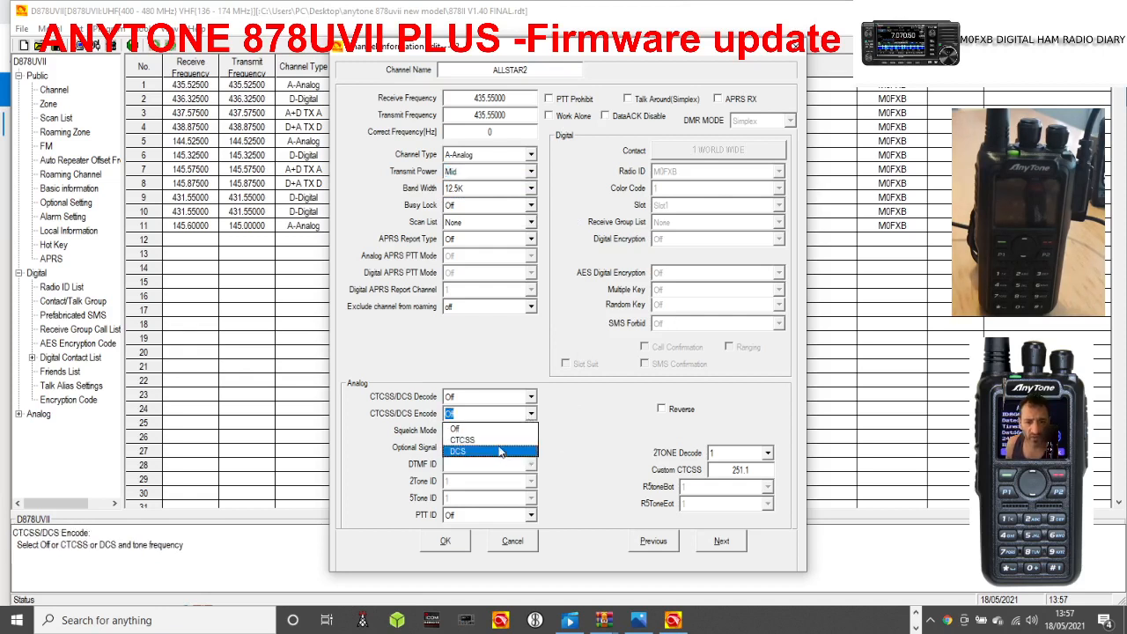
{"action": "left_click", "coordinate": [498, 447]}
{"action": "left_click", "coordinate": [598, 414]}
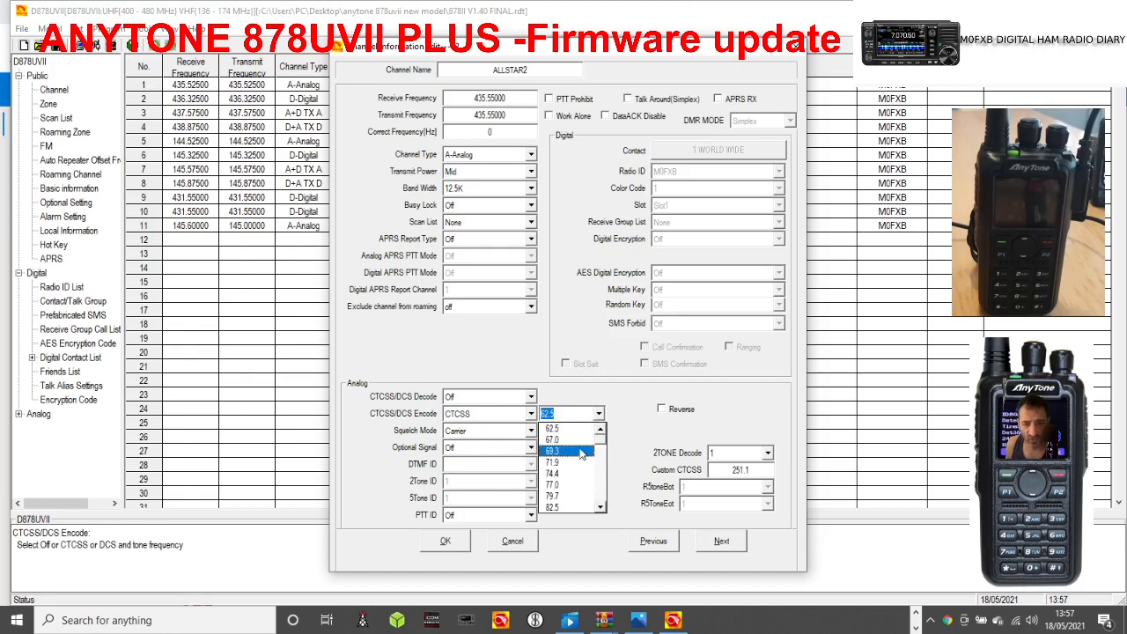
{"action": "left_click", "coordinate": [570, 485]}
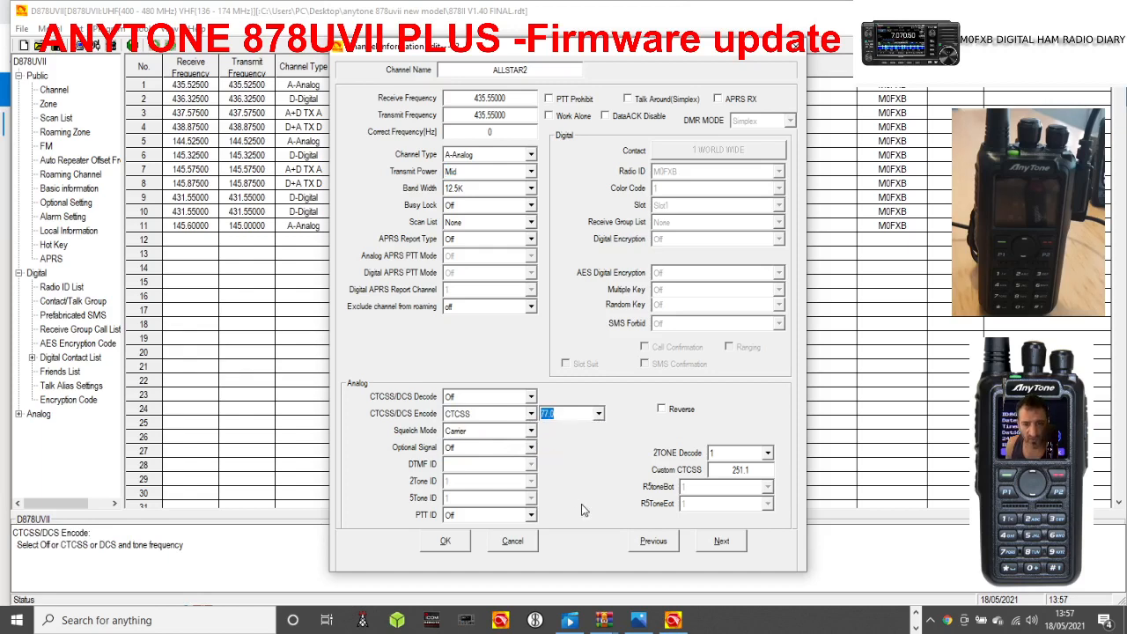
{"action": "left_click", "coordinate": [446, 541]}
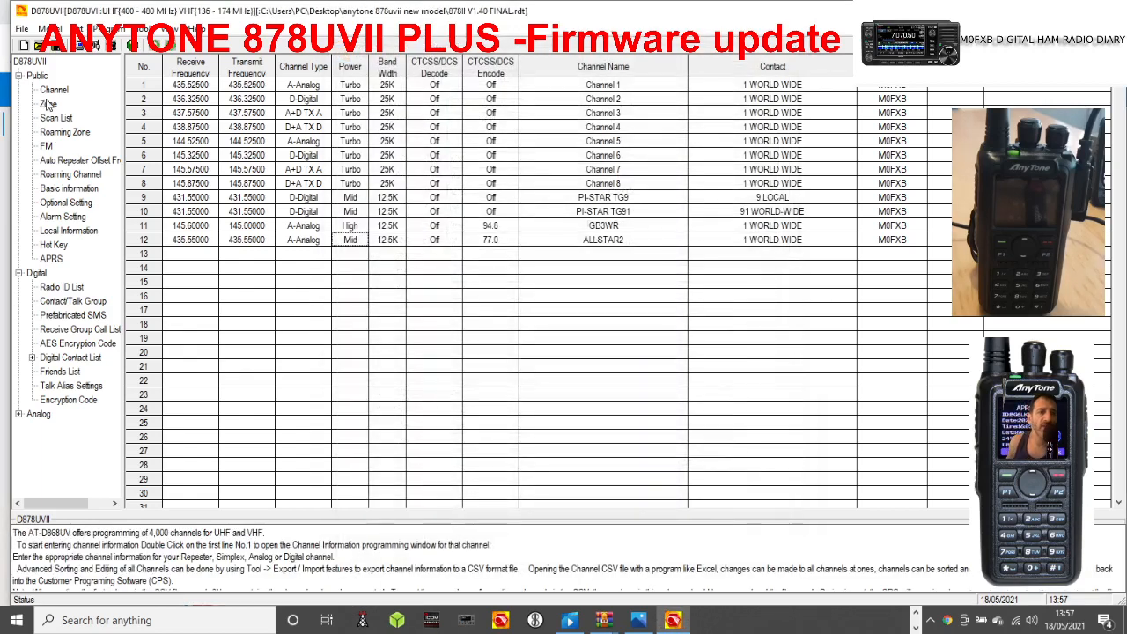
Create a zone named ALLSTAR in row 4 of the zone list, with the ALLSTAR2 channel as its member.
{"action": "left_click", "coordinate": [48, 104]}
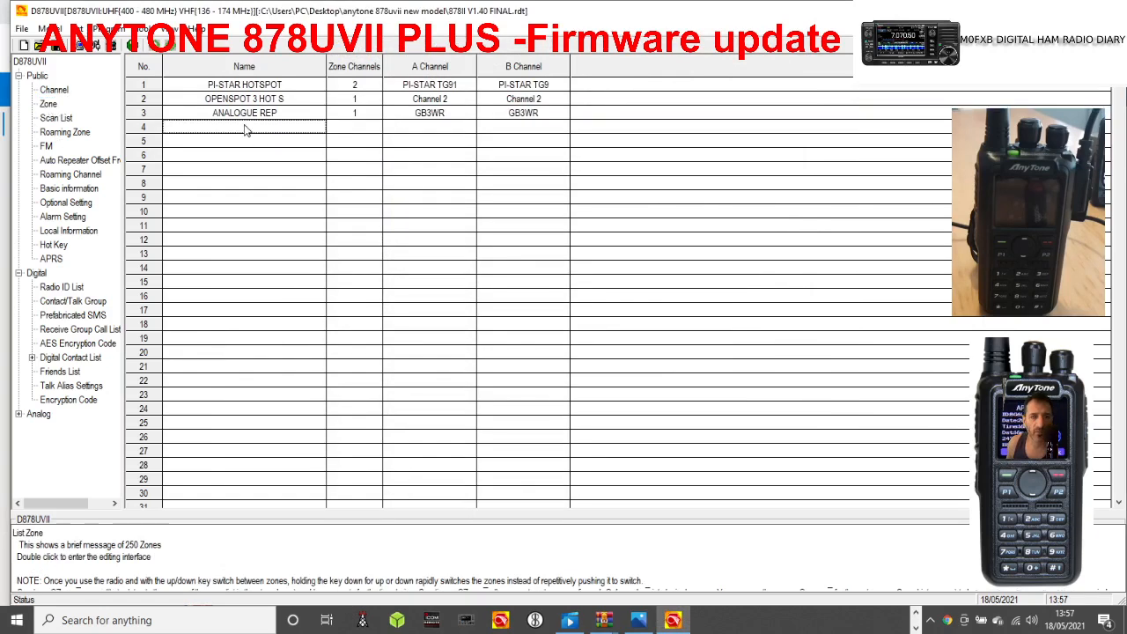
{"action": "double_click", "coordinate": [255, 129]}
{"action": "type", "text": "A"}
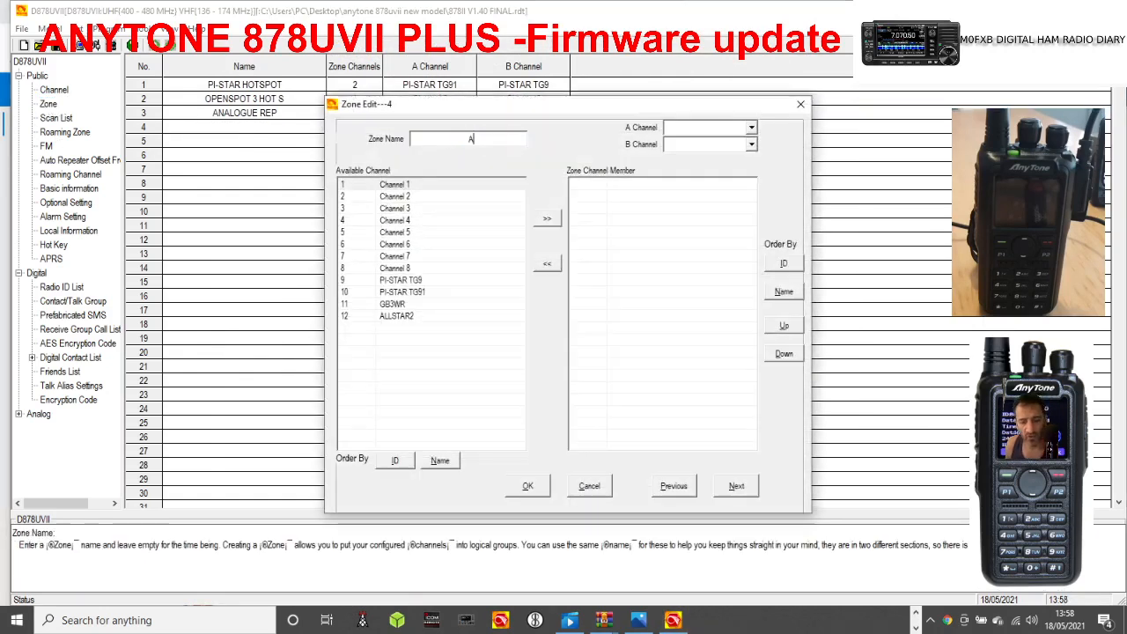
{"action": "type", "text": "LLSTAR"}
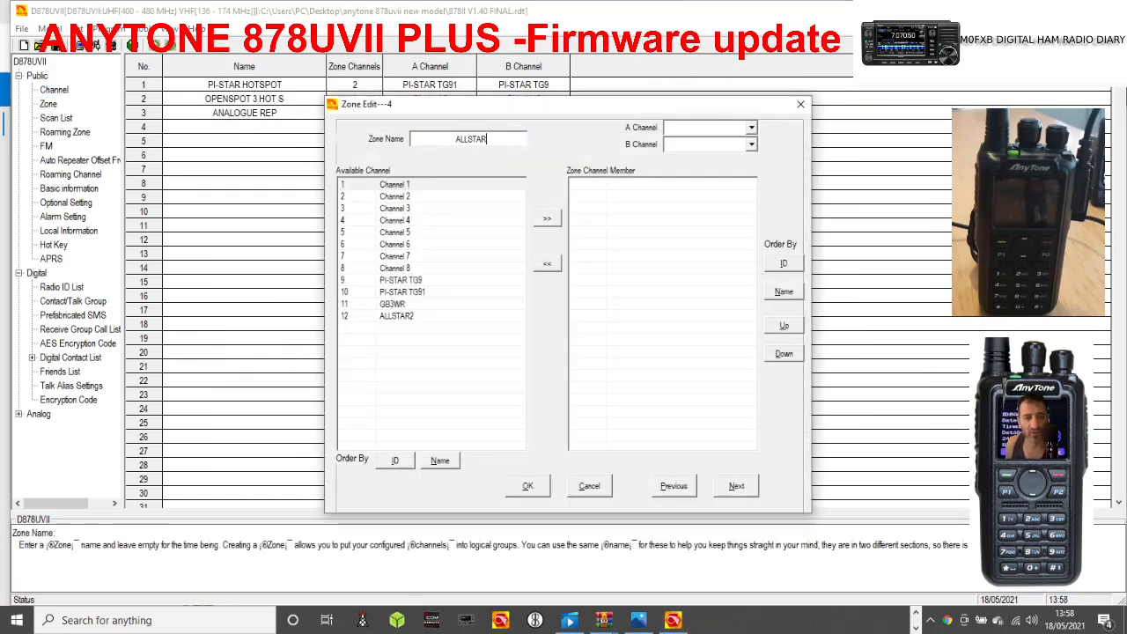
{"action": "left_click", "coordinate": [408, 317]}
{"action": "left_click", "coordinate": [545, 219]}
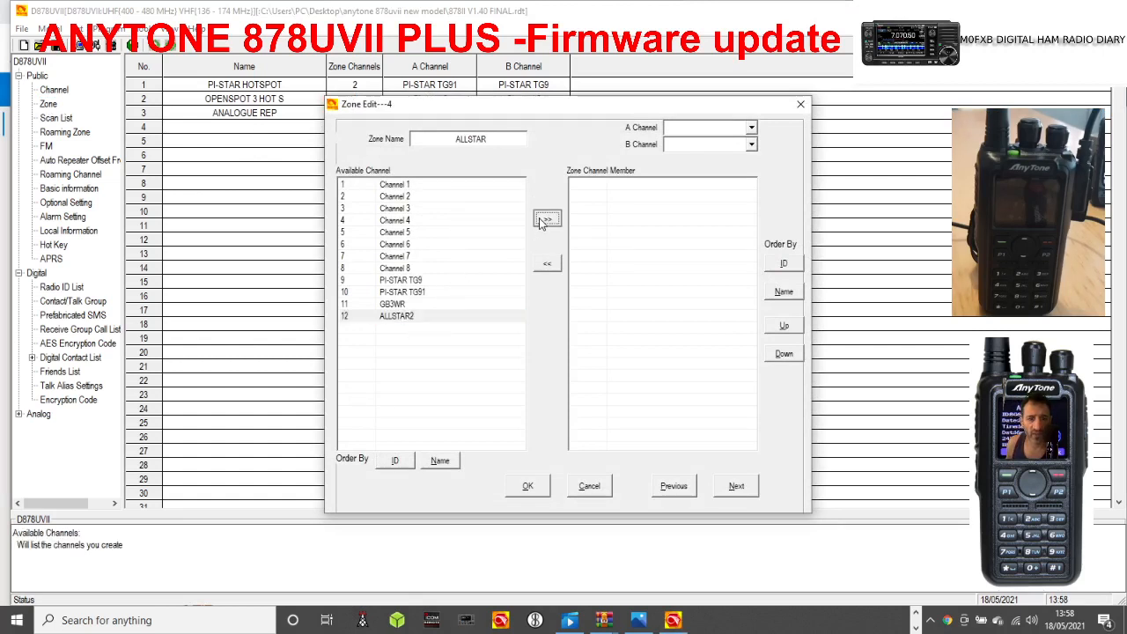
{"action": "left_click", "coordinate": [525, 484]}
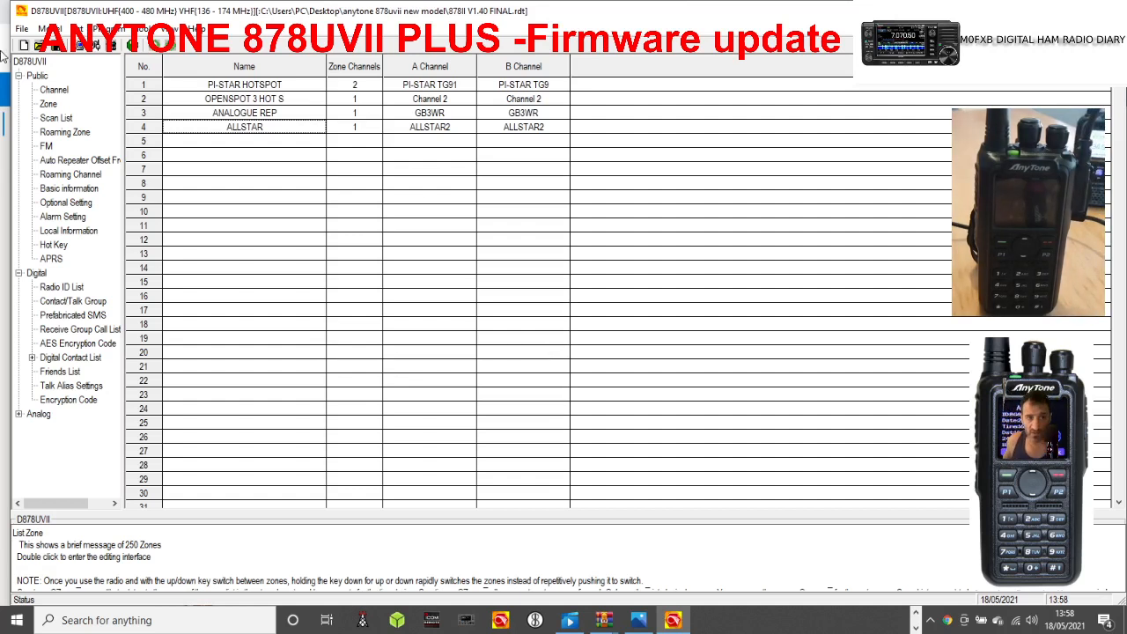
Set startup zone B to ALLSTAR and startup channel B to ALLSTAR2 in the optional power-on settings.
{"action": "left_click", "coordinate": [76, 204]}
{"action": "double_click", "coordinate": [76, 206]}
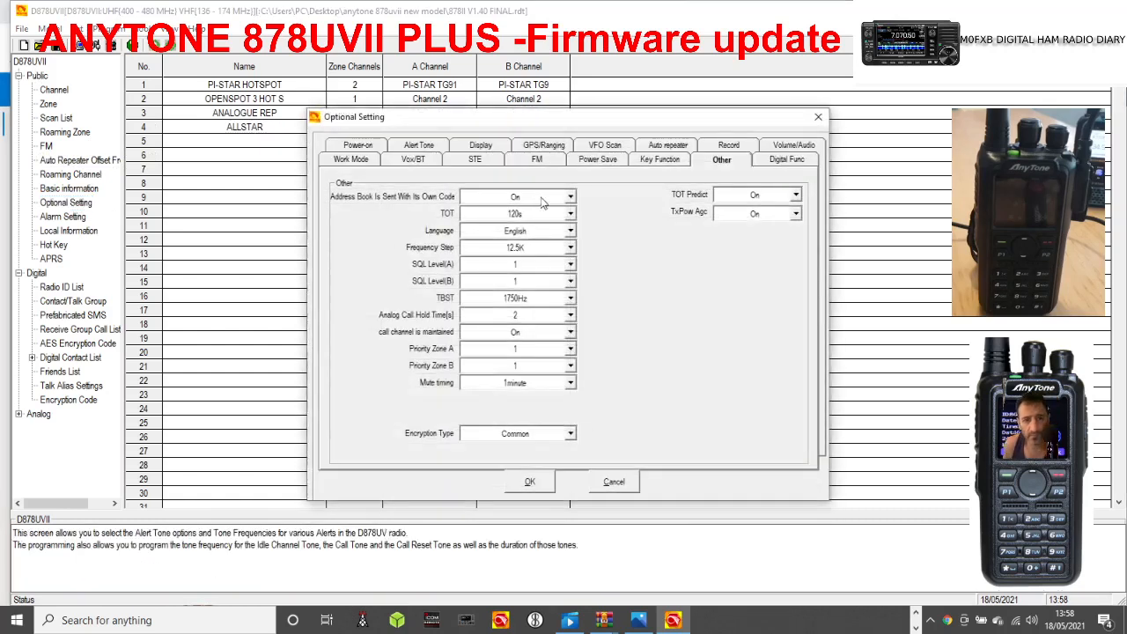
{"action": "left_click", "coordinate": [357, 146]}
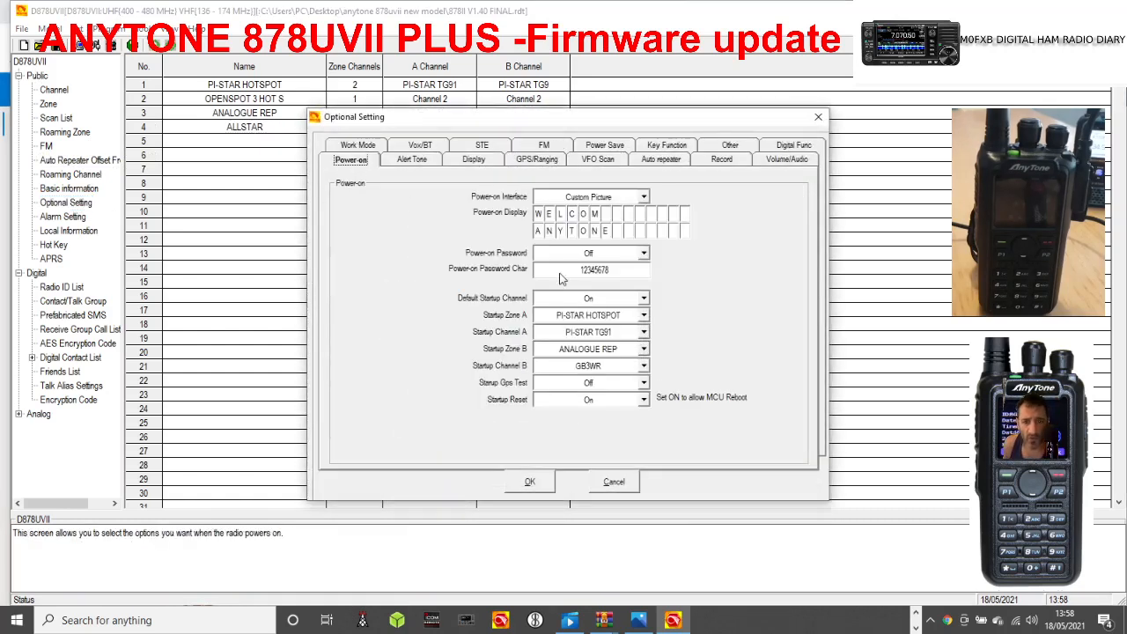
{"action": "key", "text": "Tab"}
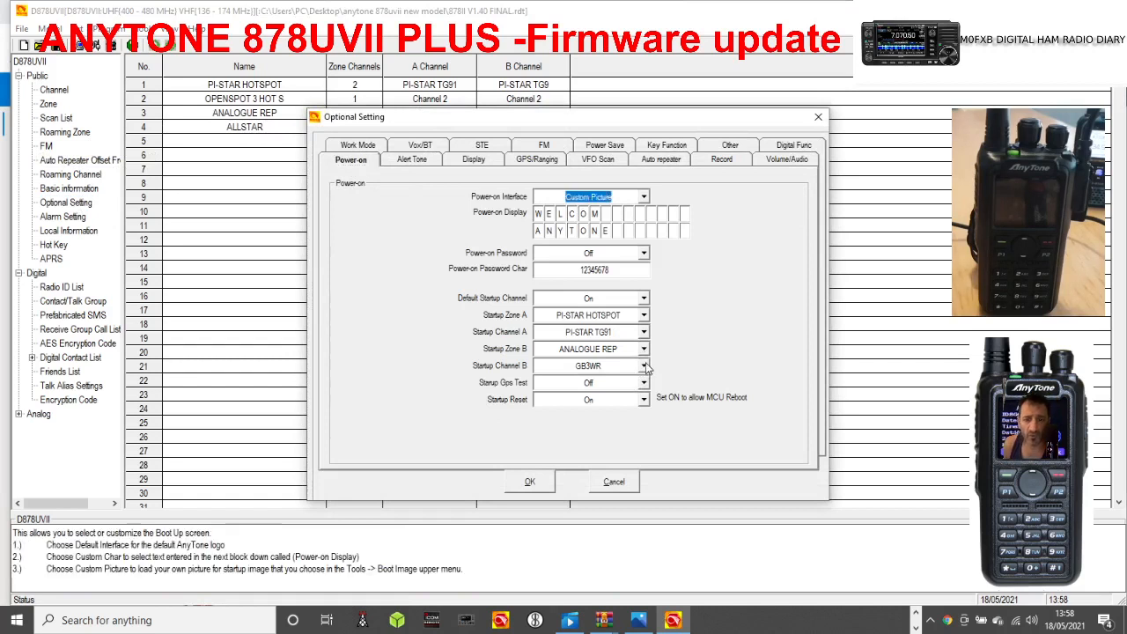
{"action": "left_click", "coordinate": [645, 368]}
{"action": "left_click", "coordinate": [645, 368]}
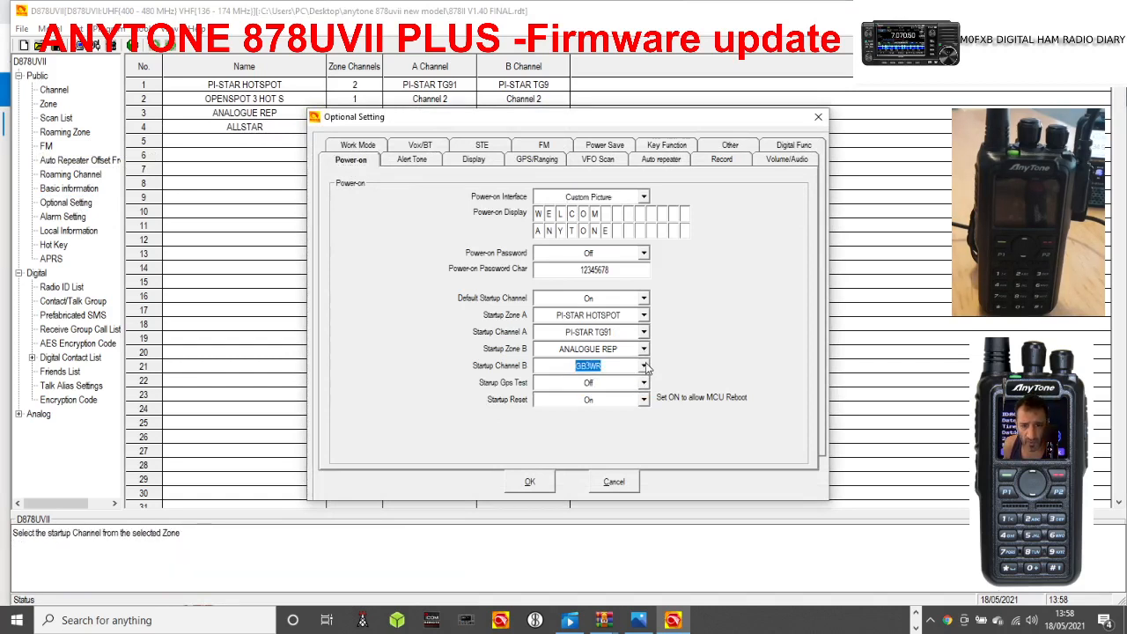
{"action": "left_click", "coordinate": [644, 349]}
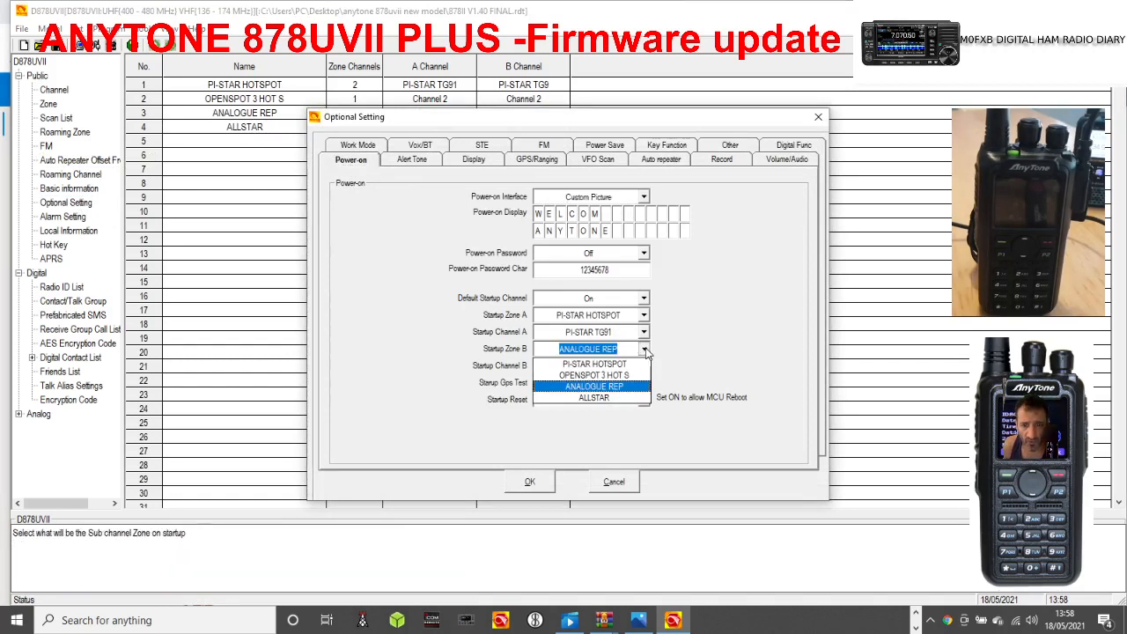
{"action": "left_click", "coordinate": [632, 388]}
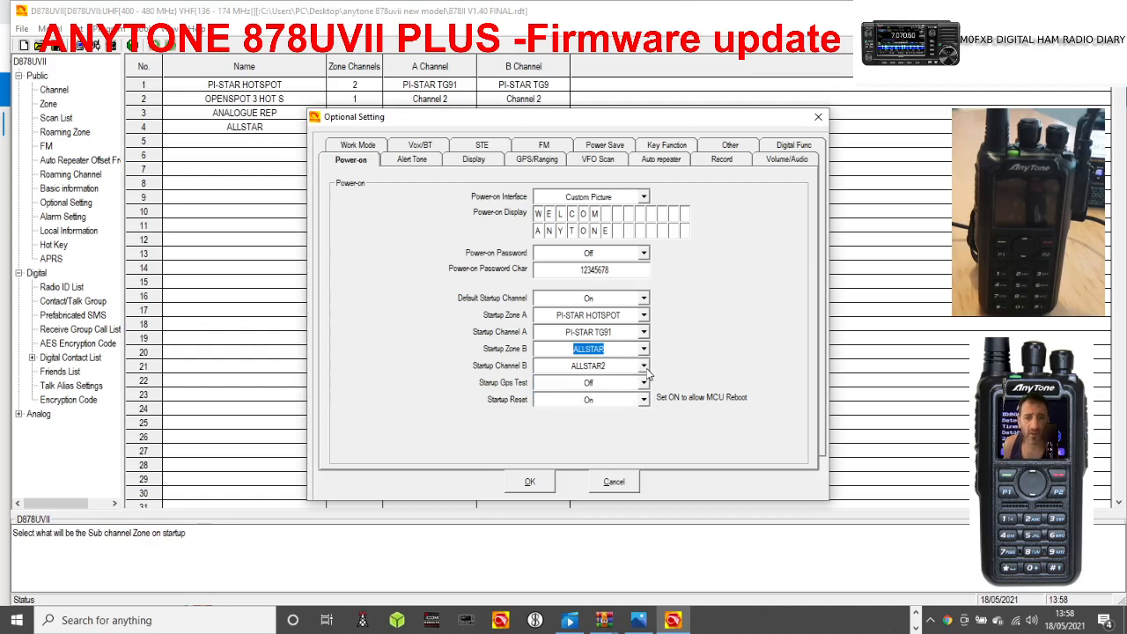
{"action": "left_click", "coordinate": [646, 368]}
{"action": "left_click", "coordinate": [645, 368]}
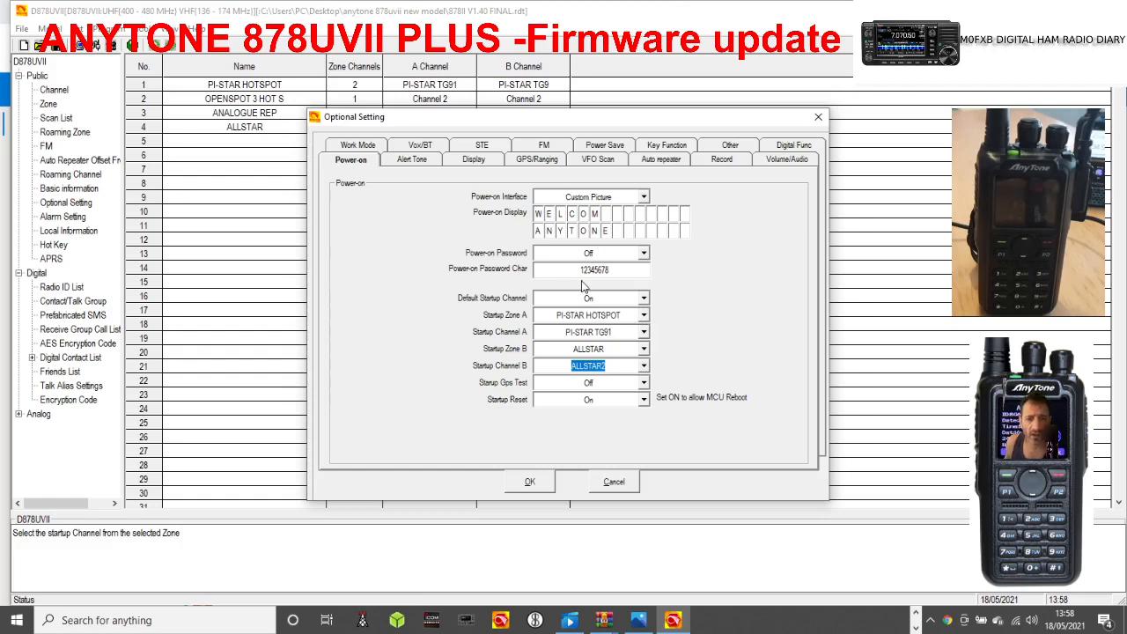
Set the display's auto backlight duration to Always and confirm the optional settings.
{"action": "left_click", "coordinate": [411, 160]}
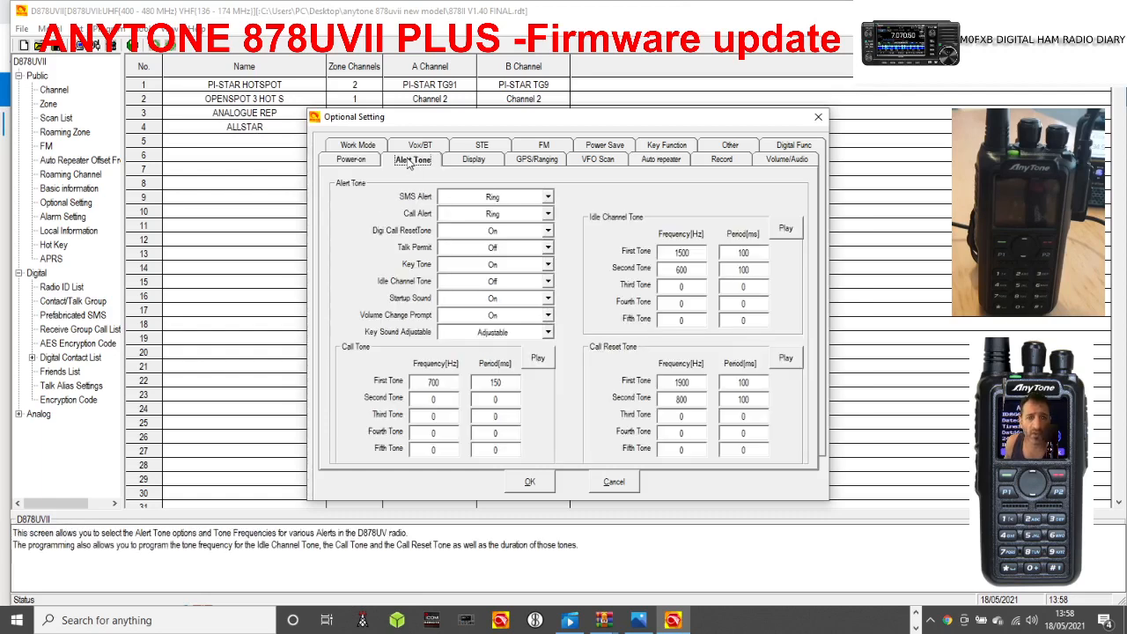
{"action": "left_click", "coordinate": [463, 162]}
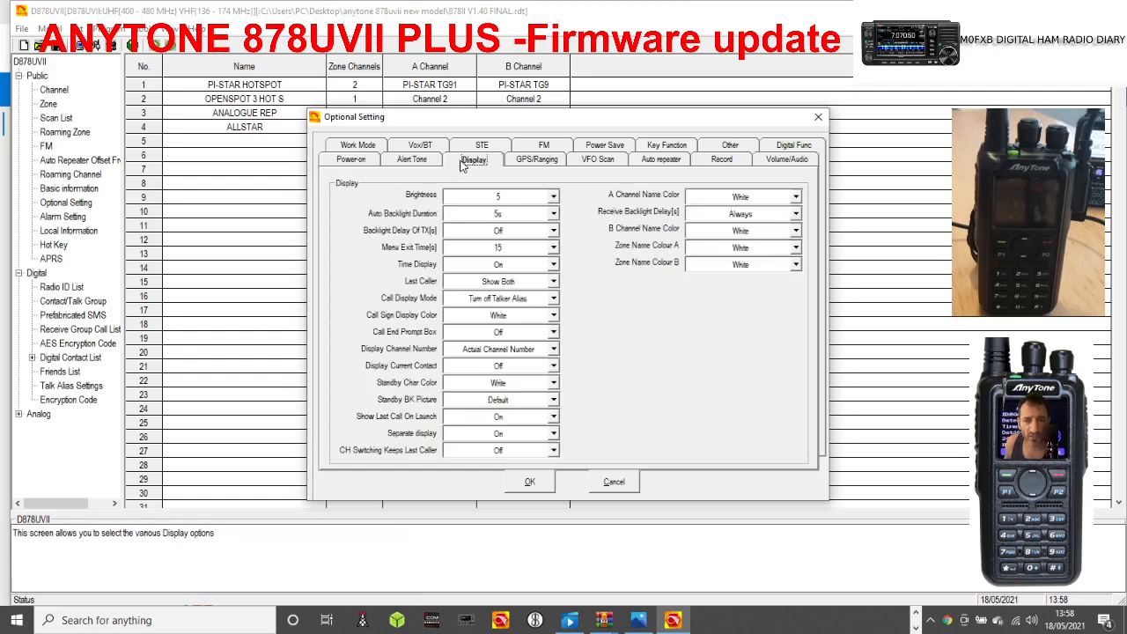
{"action": "left_click", "coordinate": [553, 214]}
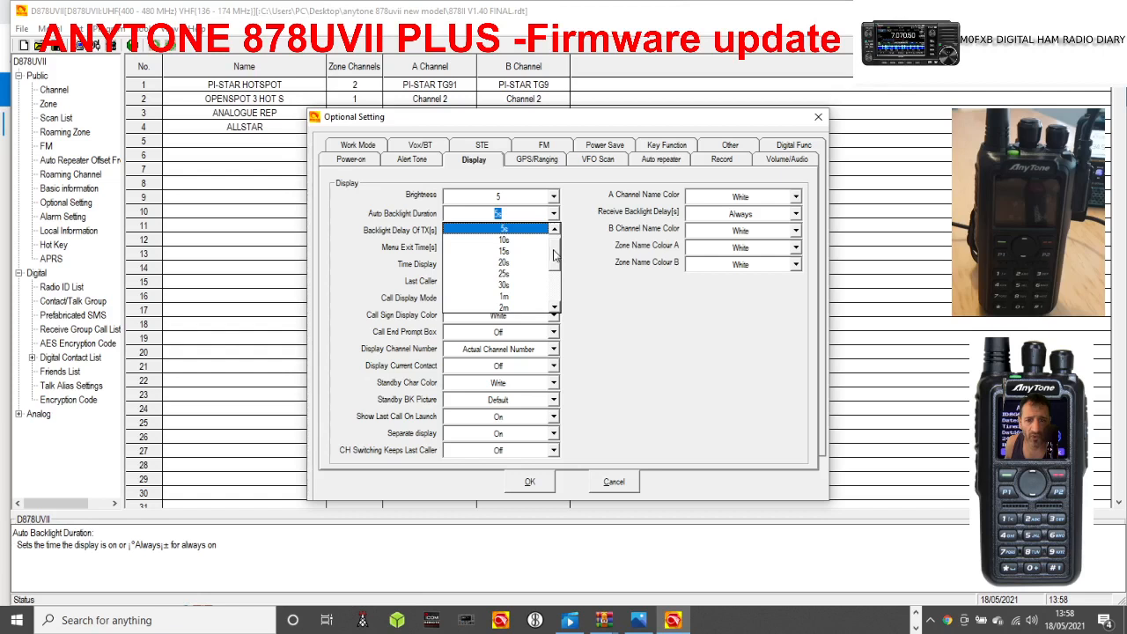
{"action": "mouse_move", "coordinate": [554, 255]}
{"action": "left_mouse_down"}
{"action": "mouse_move", "coordinate": [555, 301]}
{"action": "mouse_move", "coordinate": [554, 243]}
{"action": "left_mouse_up"}
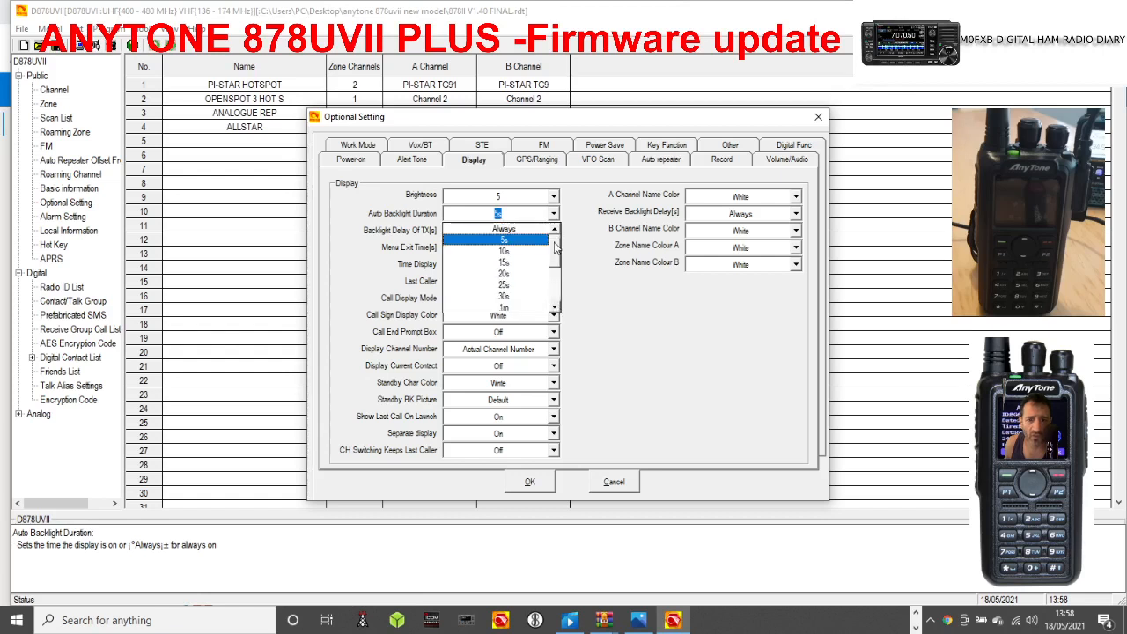
{"action": "left_click", "coordinate": [501, 233]}
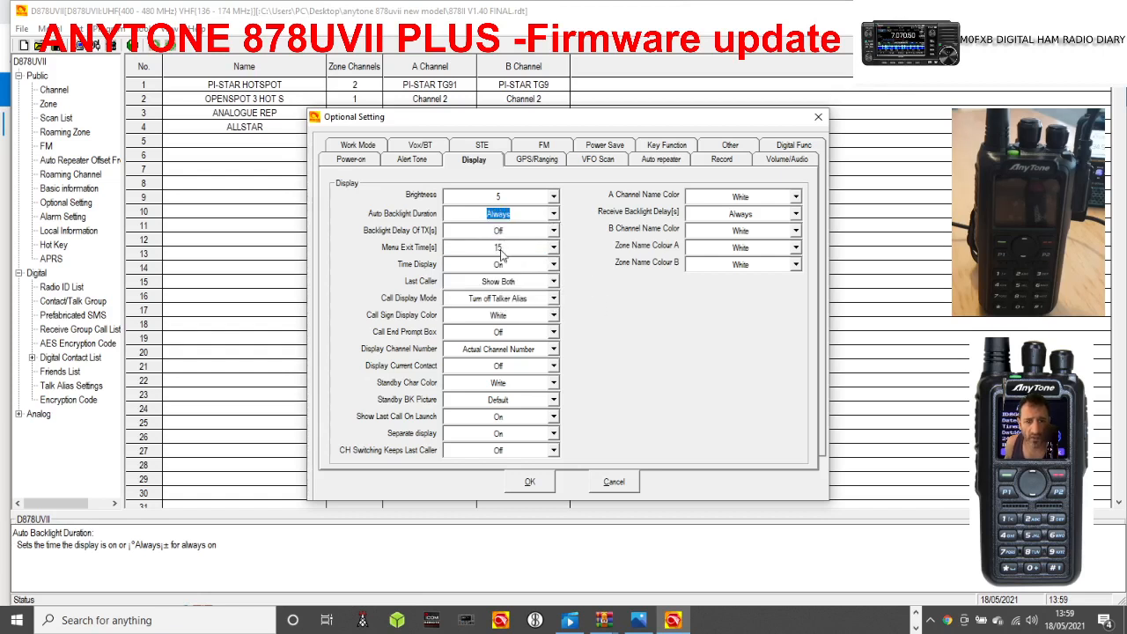
{"action": "left_click", "coordinate": [543, 484]}
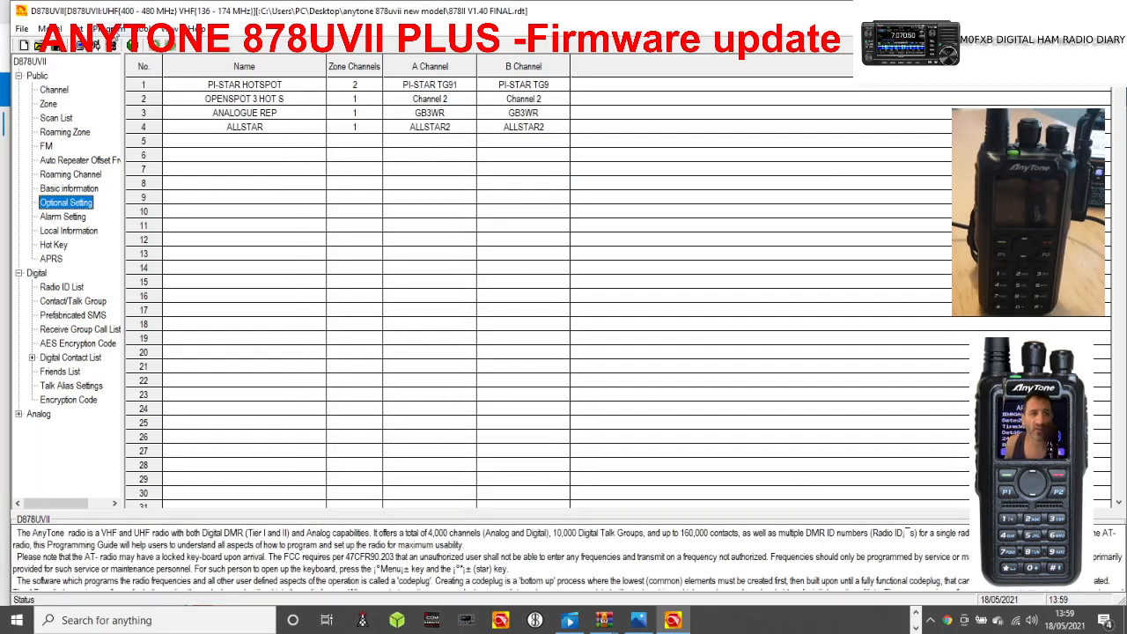
Load the anytone 778uv picture from the desktop's ANYTONE 878 folder as the boot image.
{"action": "left_click", "coordinate": [140, 31]}
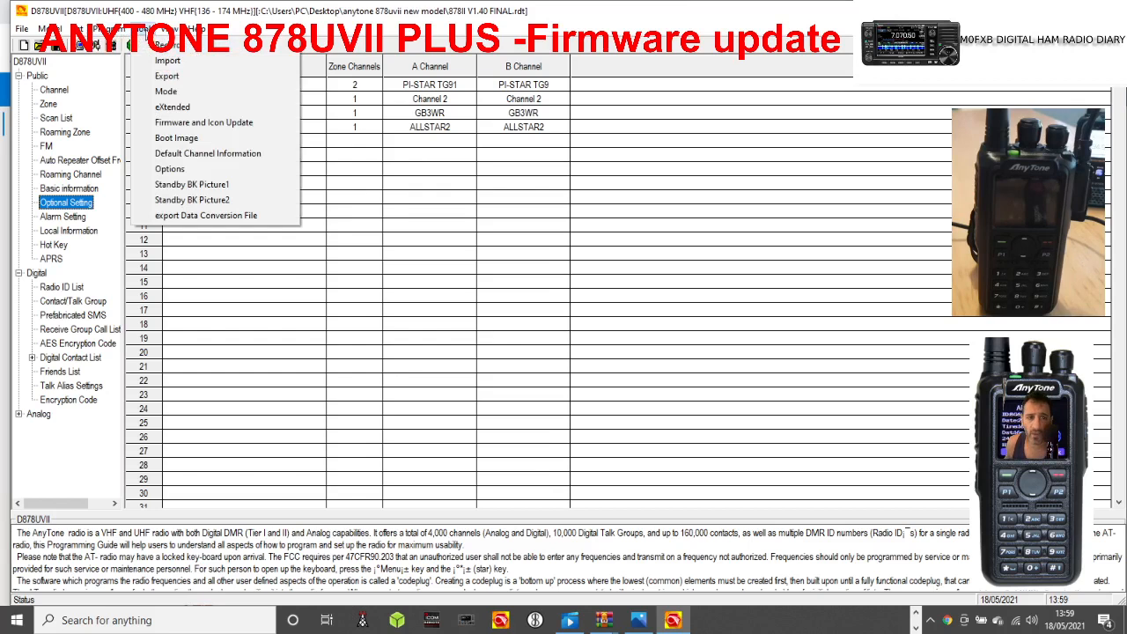
{"action": "left_click", "coordinate": [180, 138]}
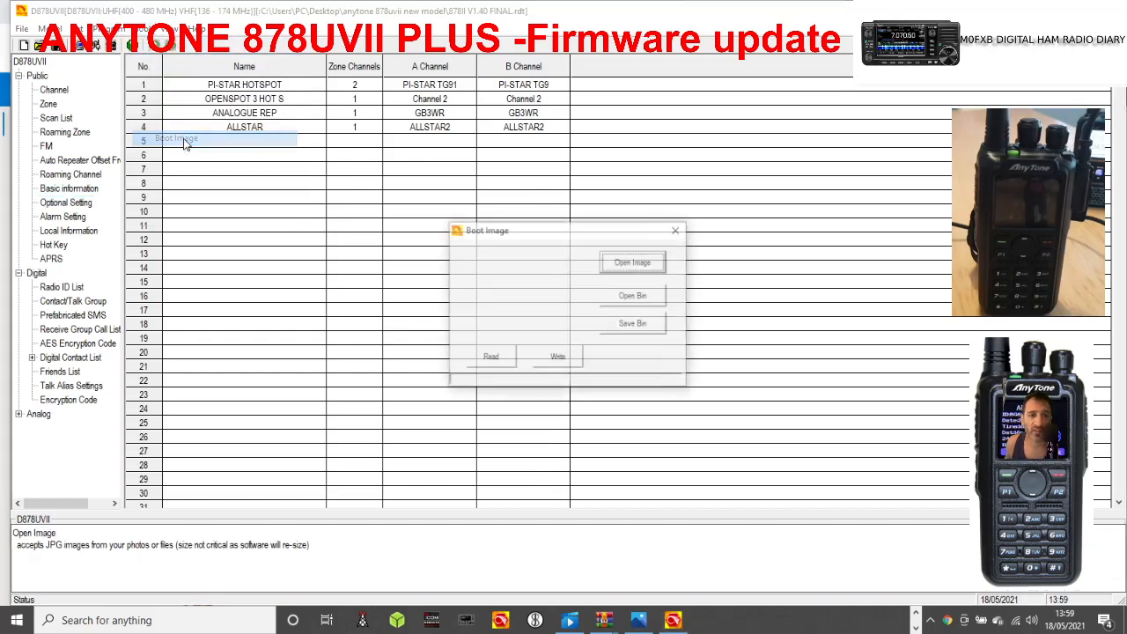
{"action": "left_click", "coordinate": [629, 264]}
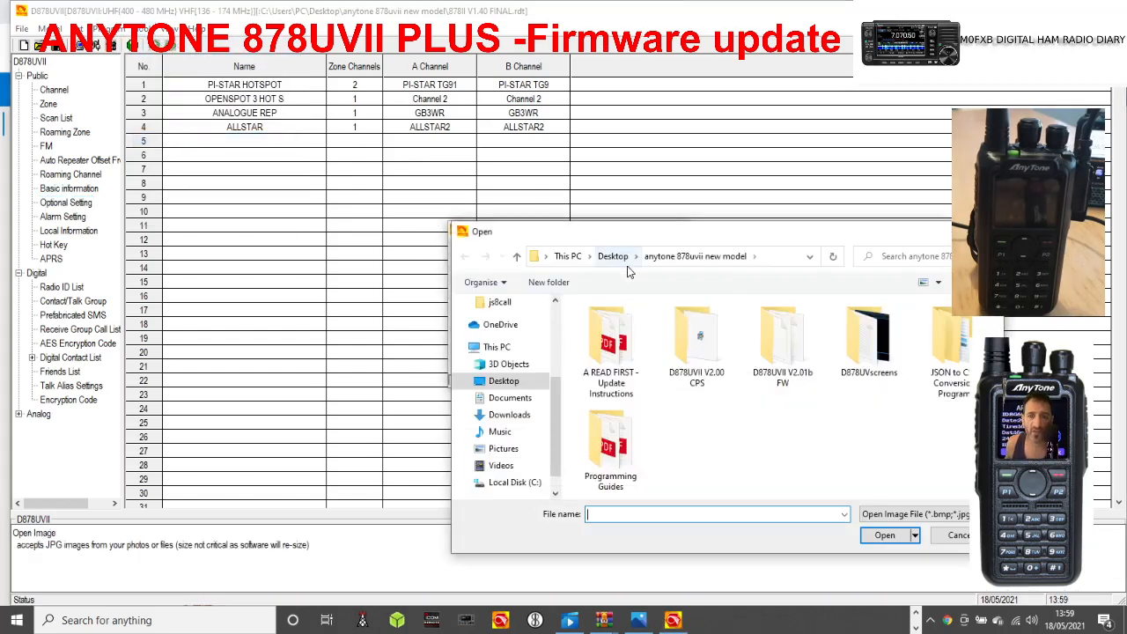
{"action": "double_click", "coordinate": [865, 343]}
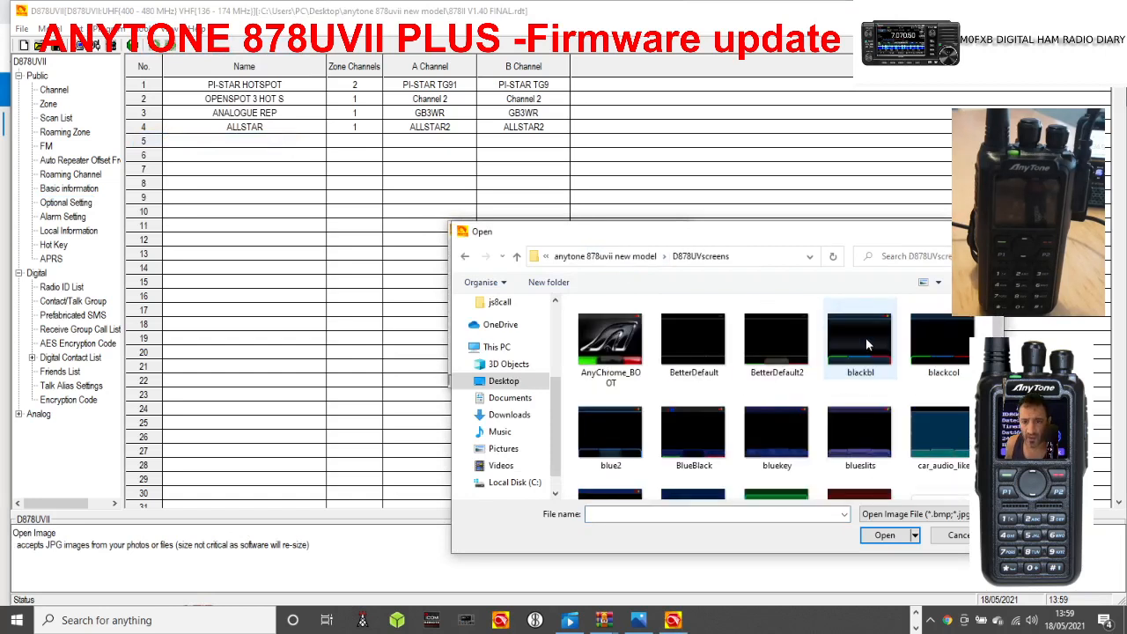
{"action": "left_click", "coordinate": [465, 257]}
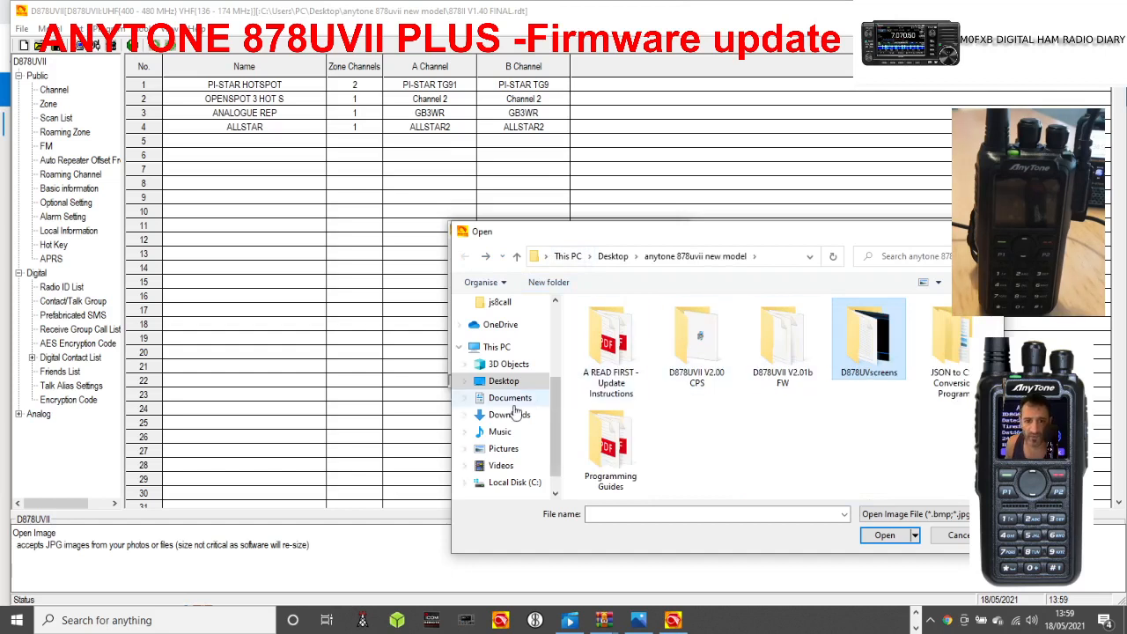
{"action": "scroll", "coordinate": [528, 370], "scroll_direction": "up", "scroll_amount": 3}
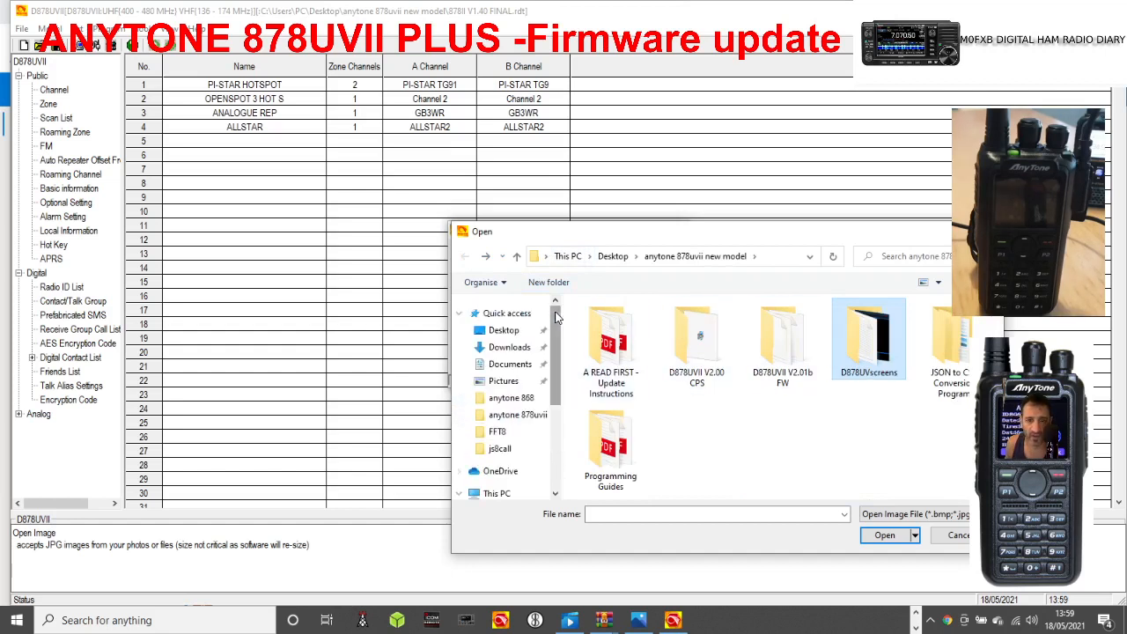
{"action": "left_click", "coordinate": [504, 329]}
{"action": "double_click", "coordinate": [639, 458]}
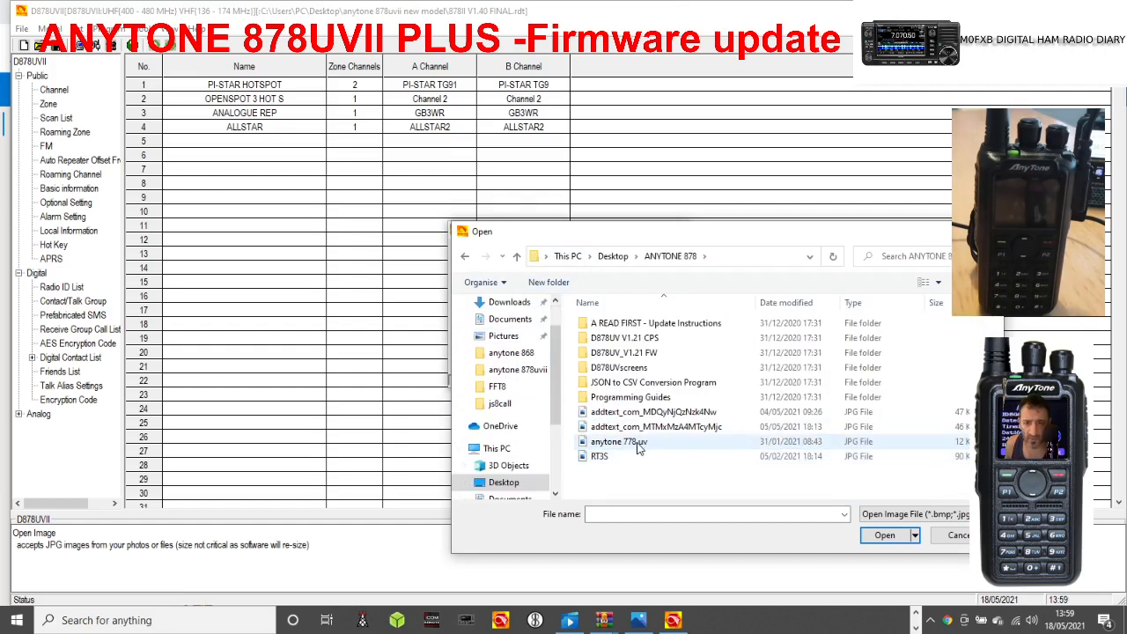
{"action": "double_click", "coordinate": [639, 447]}
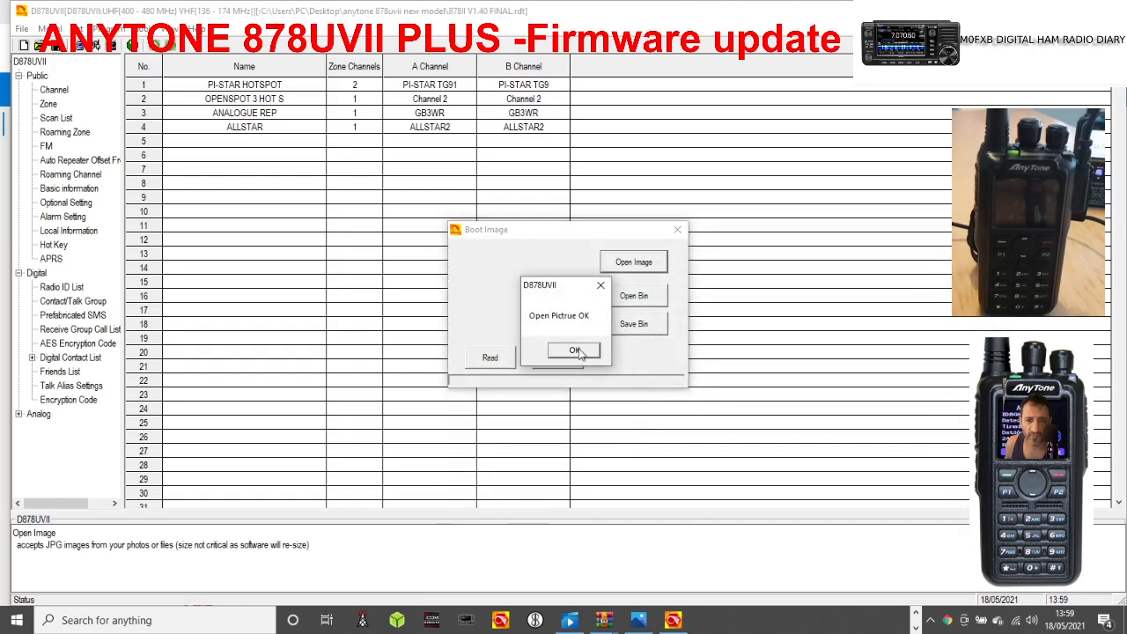
{"action": "left_click", "coordinate": [574, 350]}
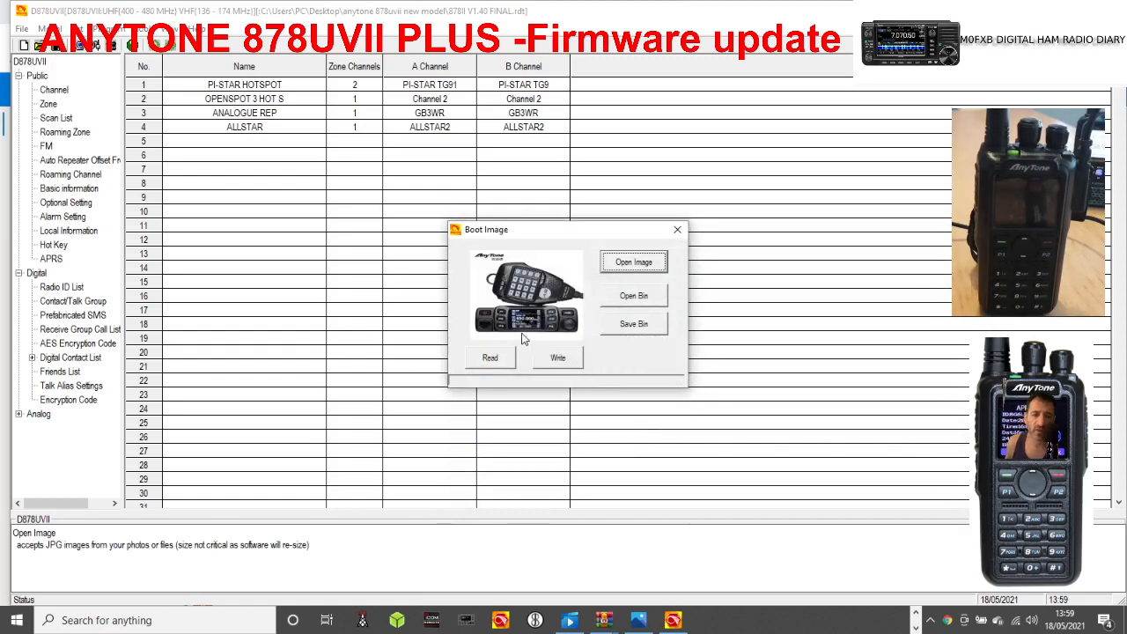
Write the loaded boot image to the radio and close the boot image dialog.
{"action": "left_click", "coordinate": [564, 361]}
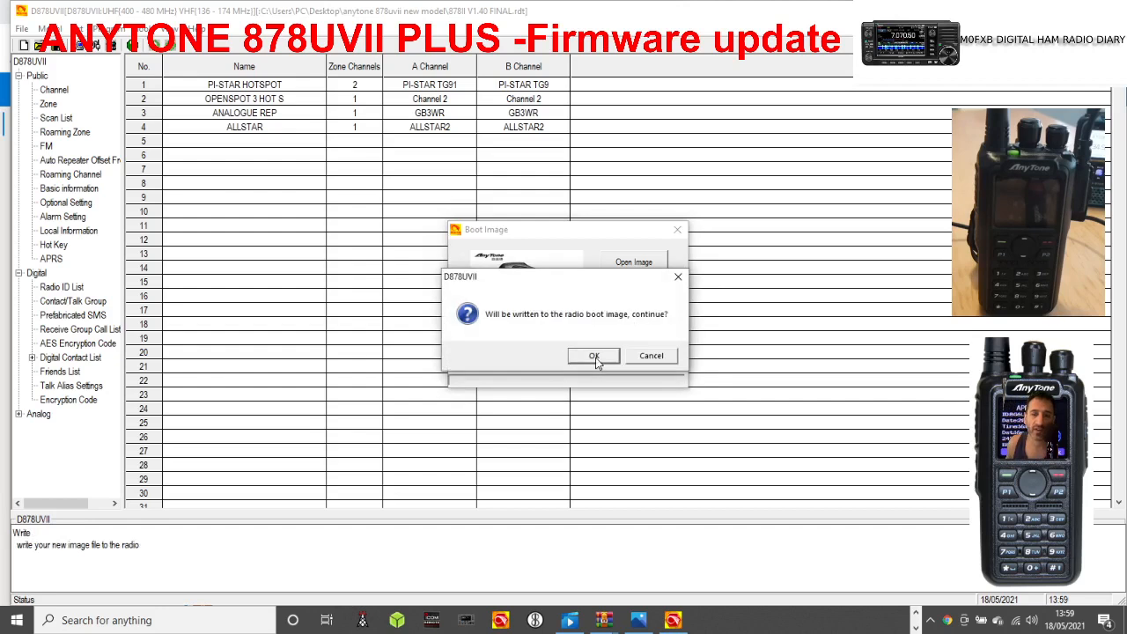
{"action": "left_click", "coordinate": [592, 358]}
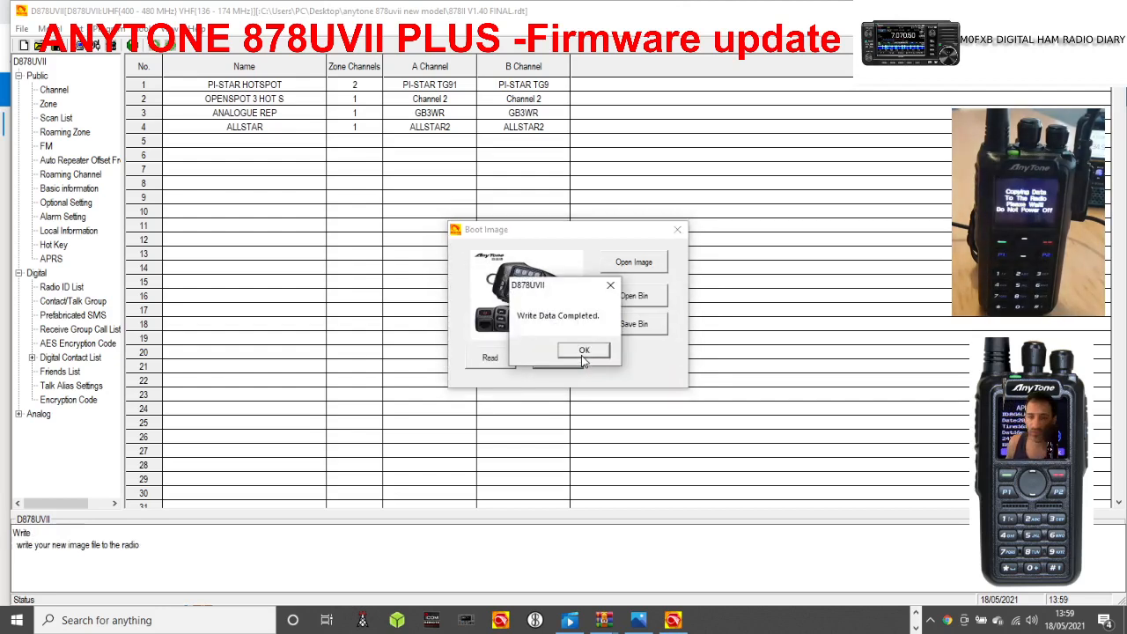
{"action": "left_click", "coordinate": [582, 351]}
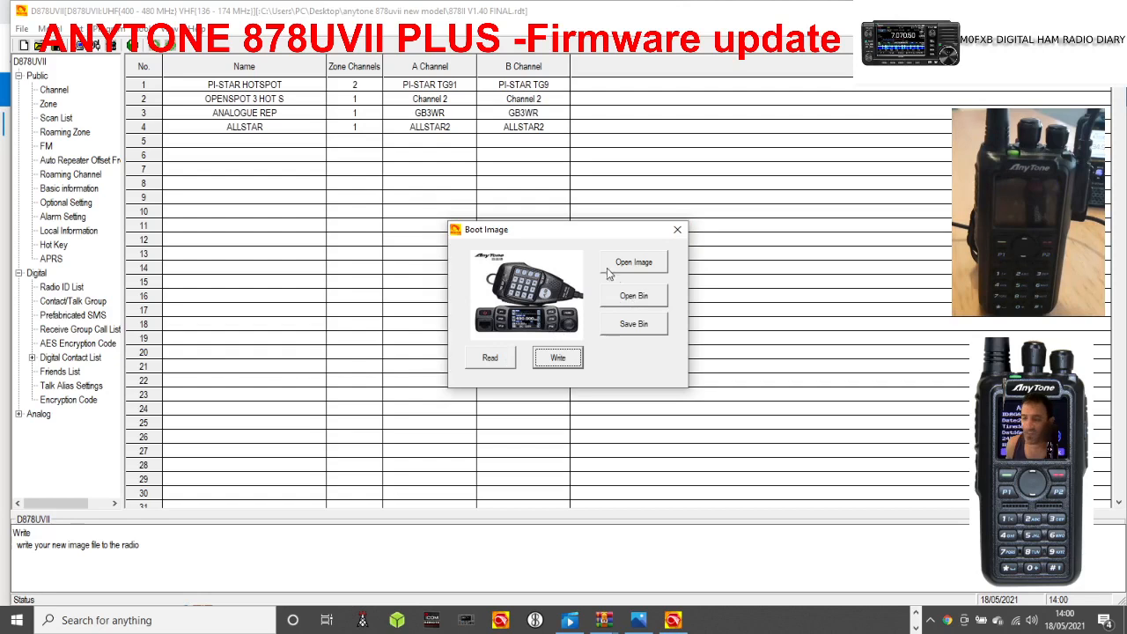
{"action": "left_click", "coordinate": [677, 230]}
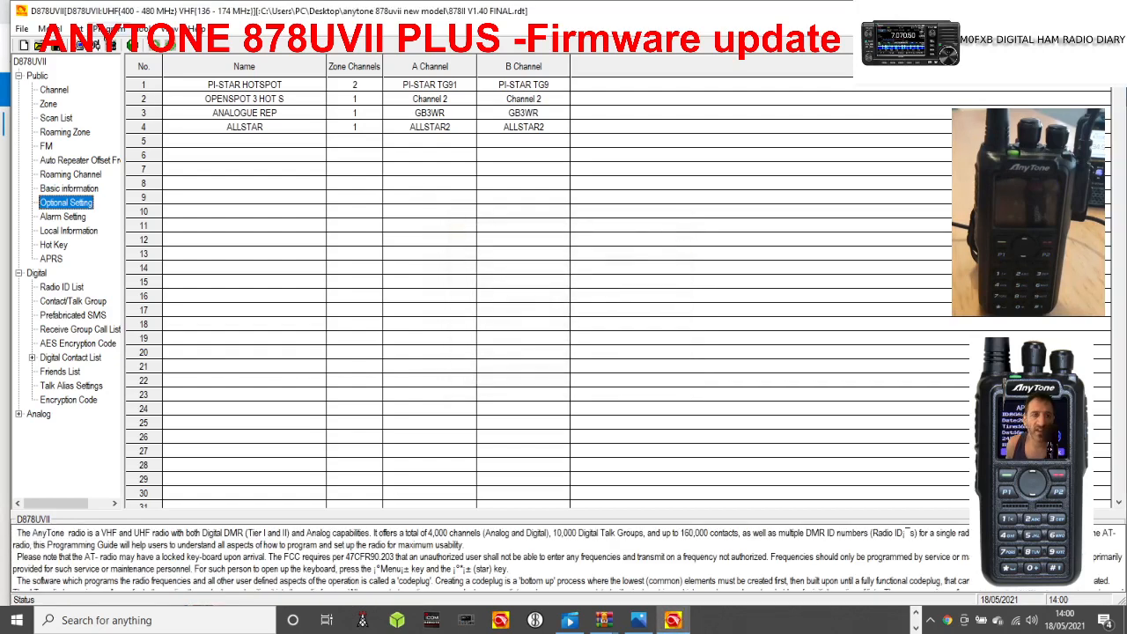
Write the codeplug to the radio, including both the digital contact list and the other data.
{"action": "left_click", "coordinate": [101, 28]}
{"action": "left_click", "coordinate": [123, 57]}
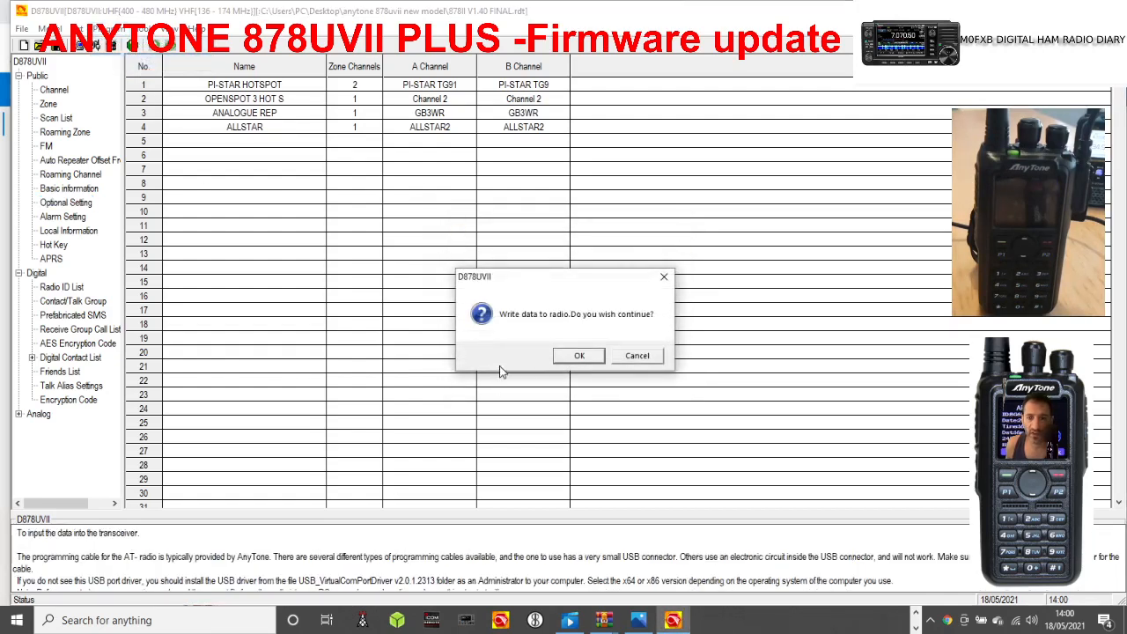
{"action": "left_click", "coordinate": [579, 355]}
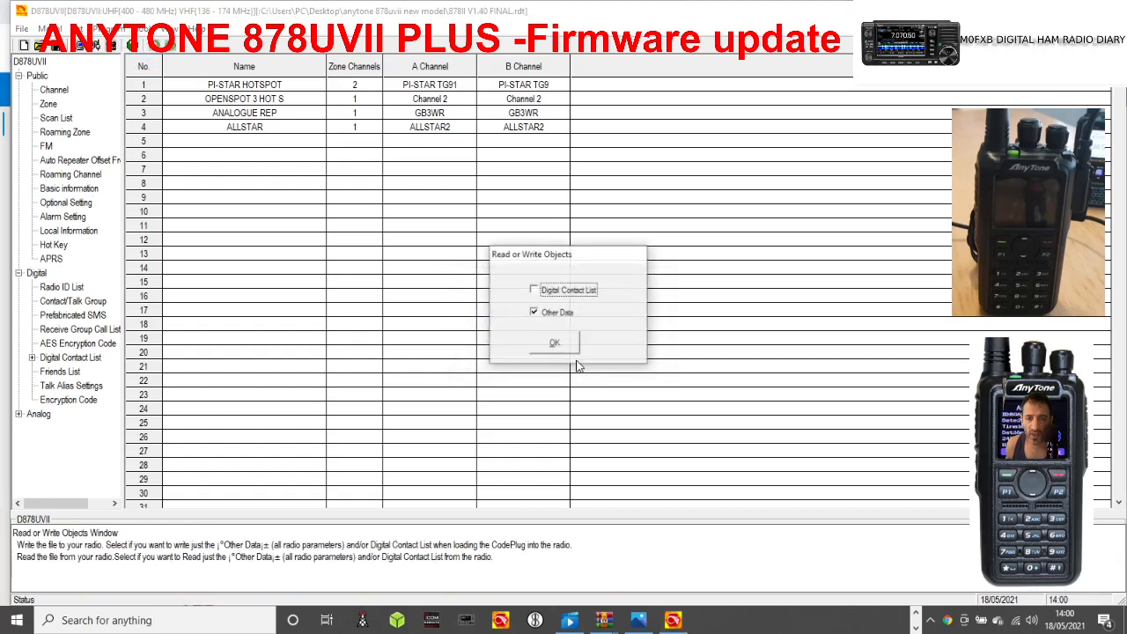
{"action": "left_click", "coordinate": [534, 290]}
{"action": "left_click", "coordinate": [558, 345]}
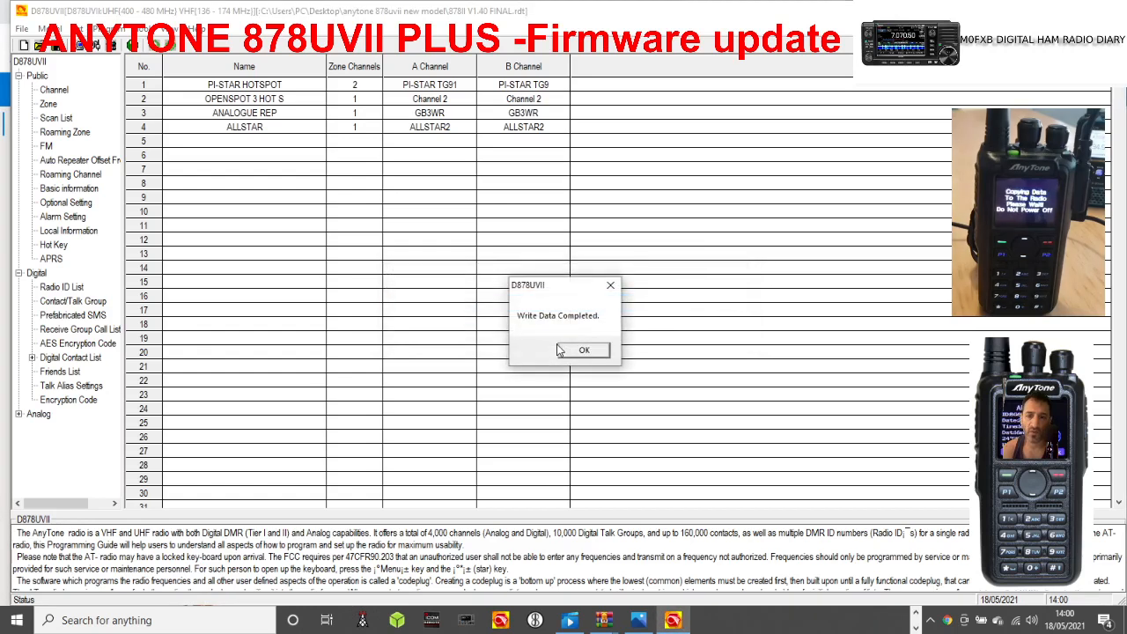
{"action": "left_click", "coordinate": [583, 350]}
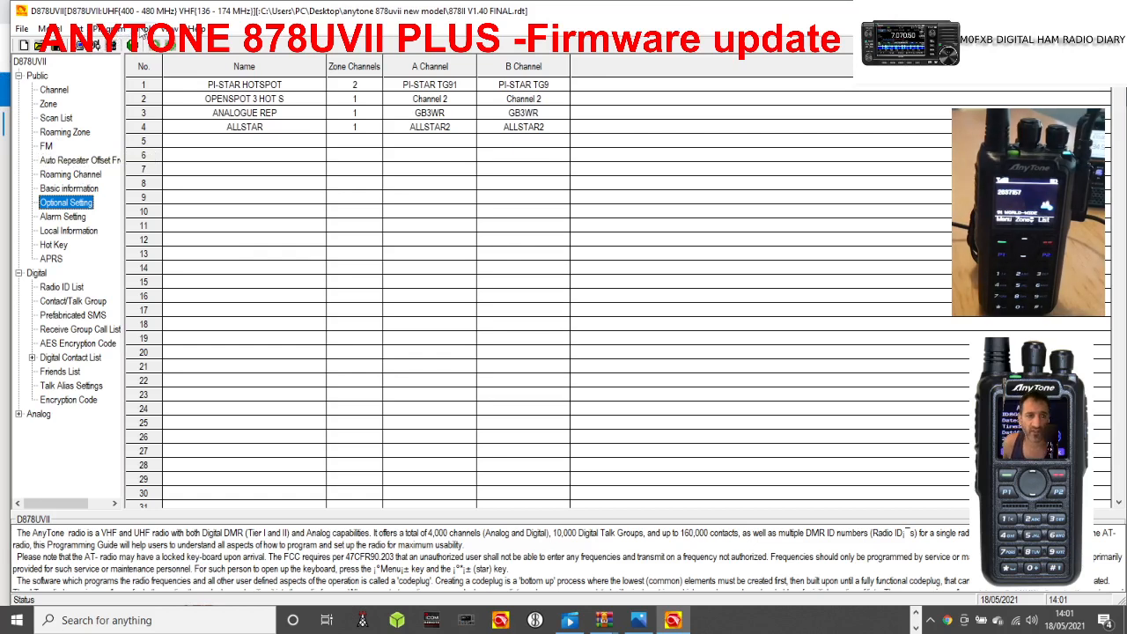
Import user.csv from the desktop's anytone 868 folder as the receive group call list.
{"action": "left_click", "coordinate": [142, 29]}
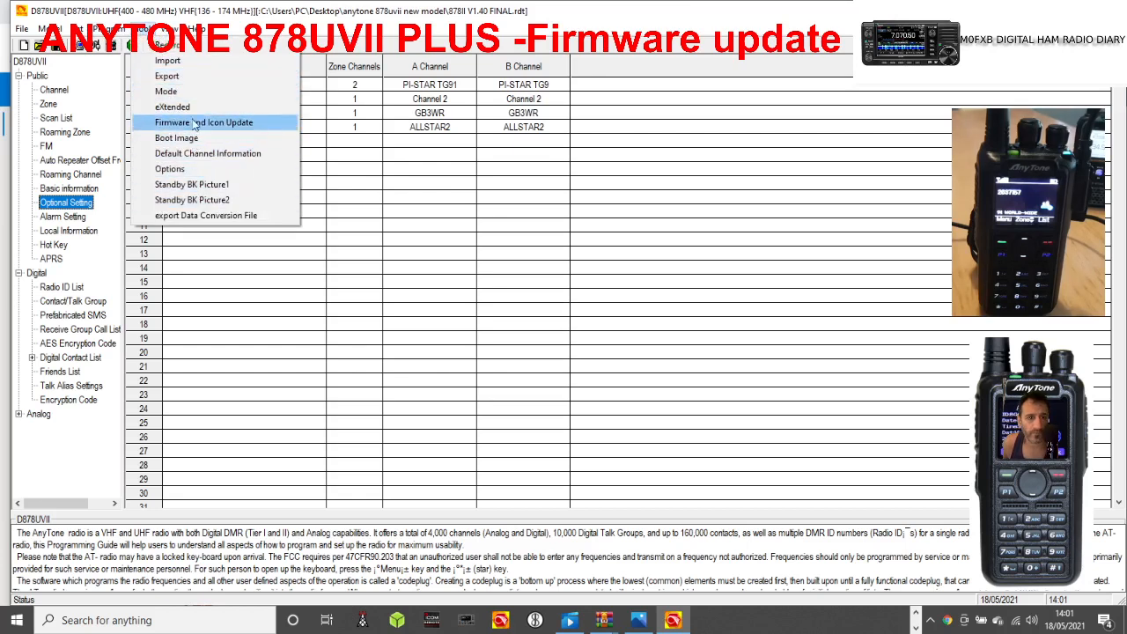
{"action": "left_click", "coordinate": [180, 61]}
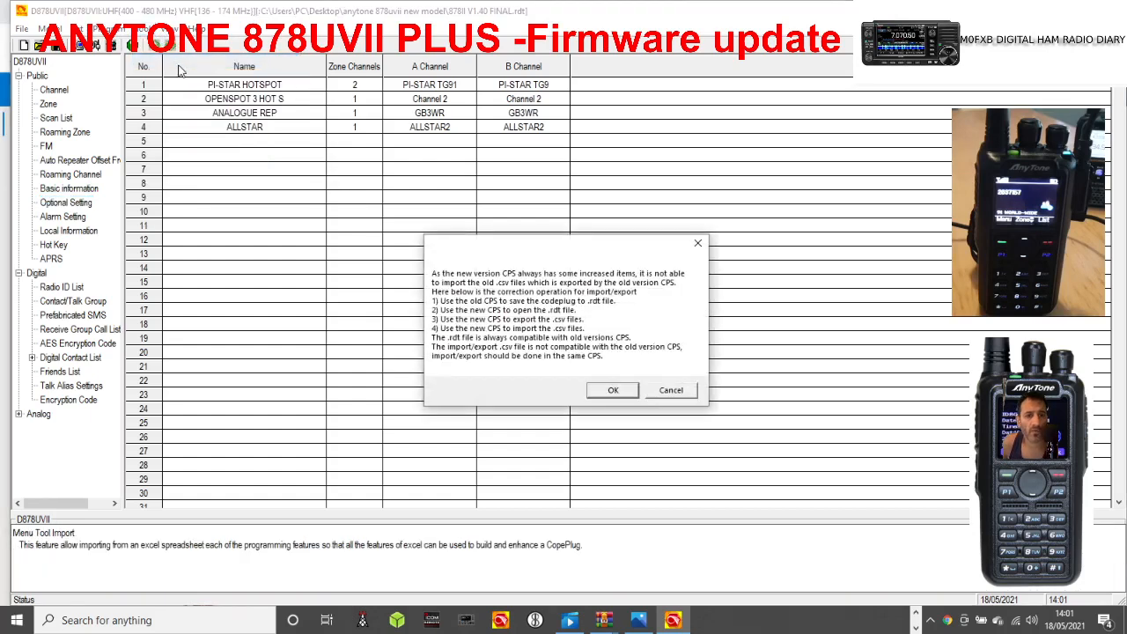
{"action": "left_click", "coordinate": [610, 390]}
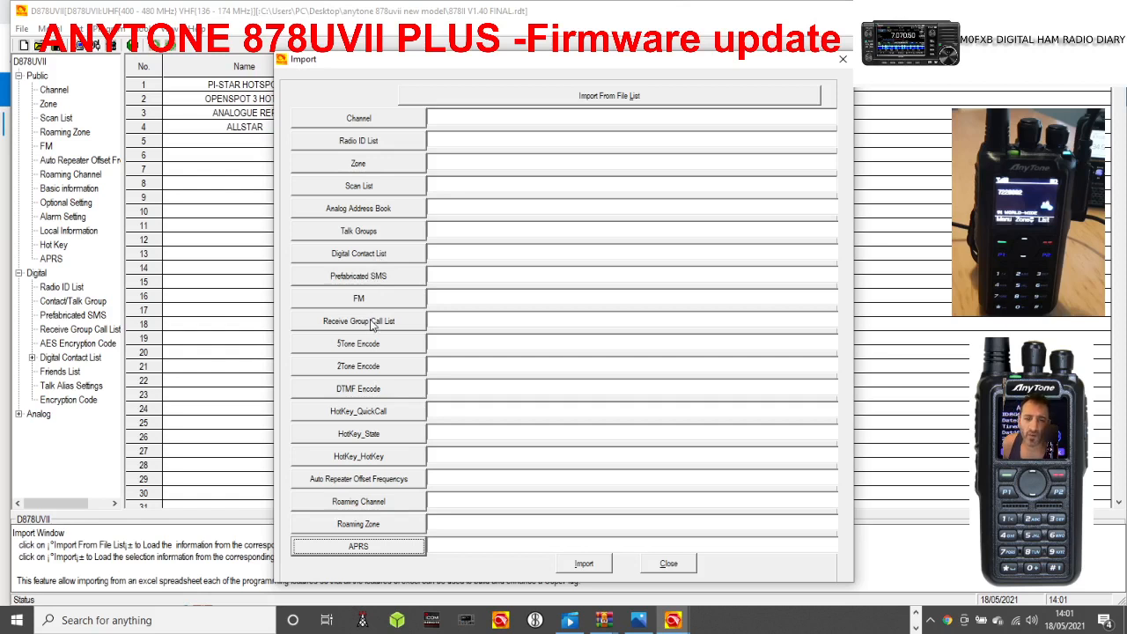
{"action": "left_click", "coordinate": [371, 323]}
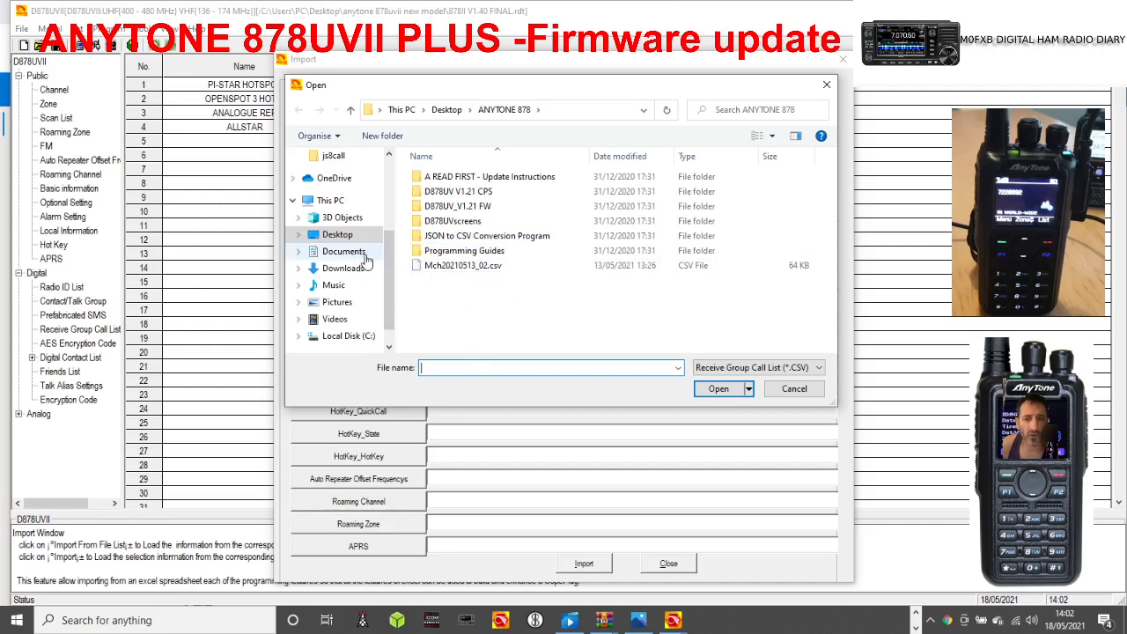
{"action": "left_click", "coordinate": [338, 235]}
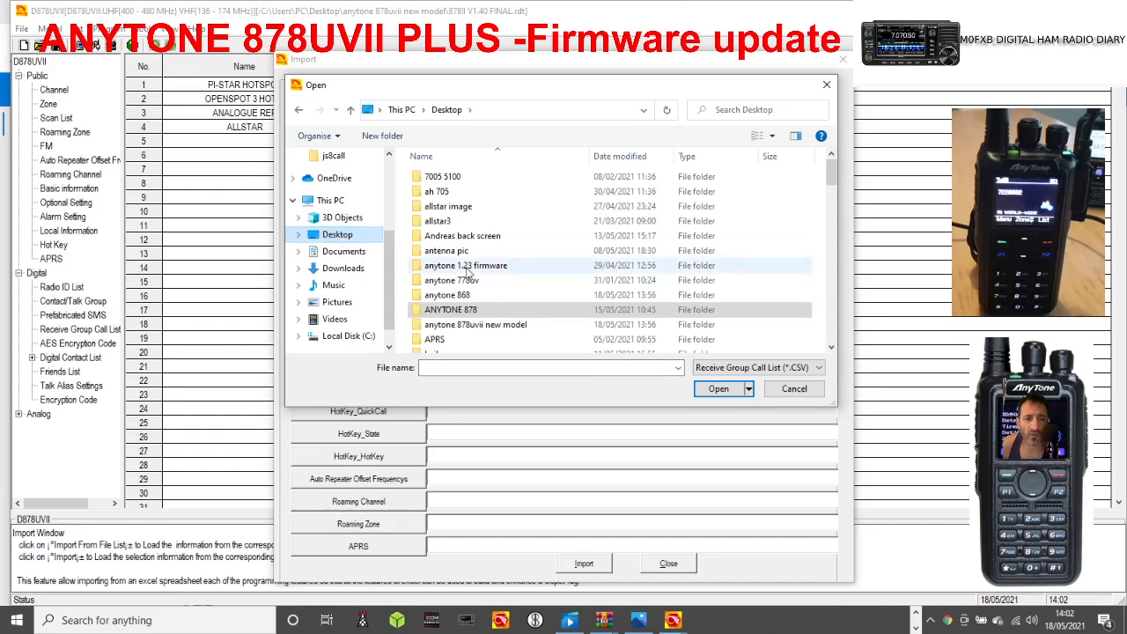
{"action": "left_click", "coordinate": [474, 309]}
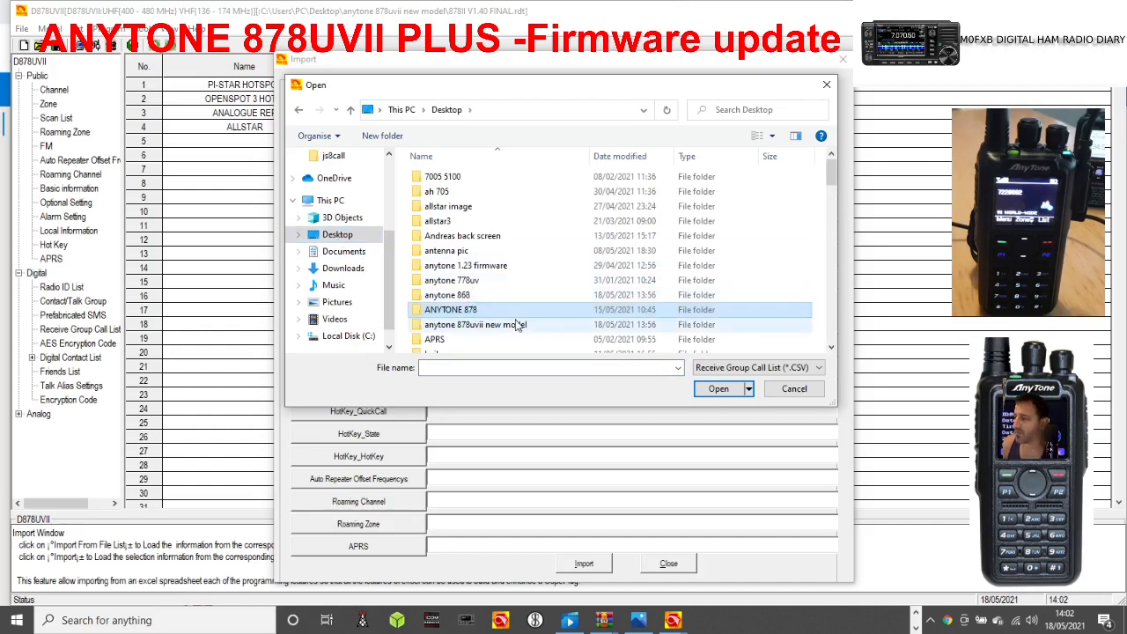
{"action": "mouse_move", "coordinate": [517, 324]}
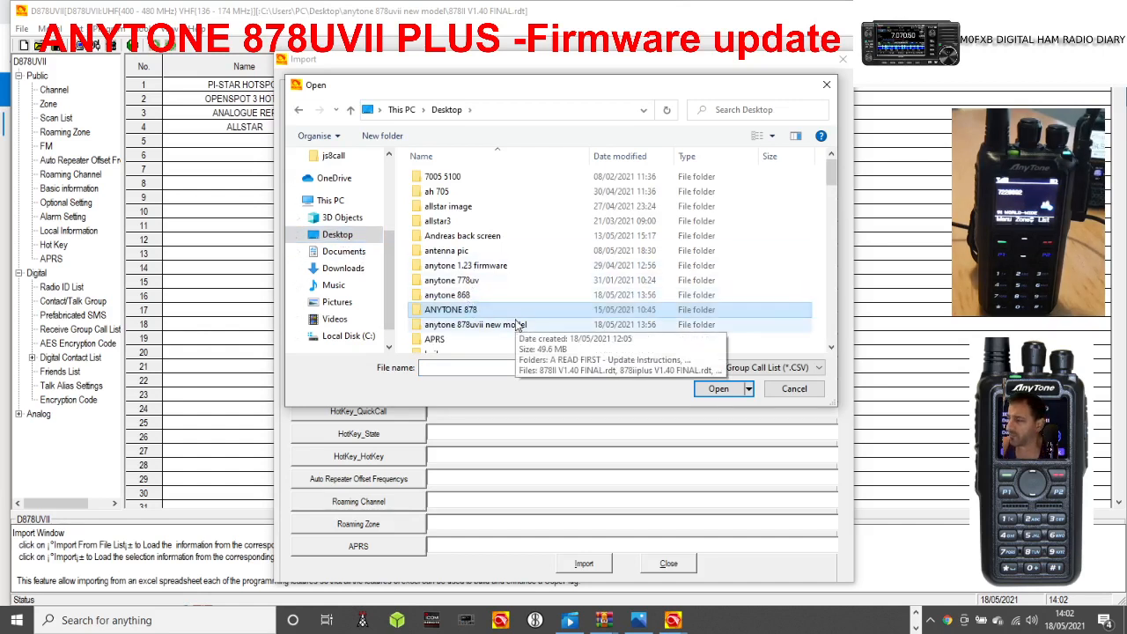
{"action": "double_click", "coordinate": [489, 313]}
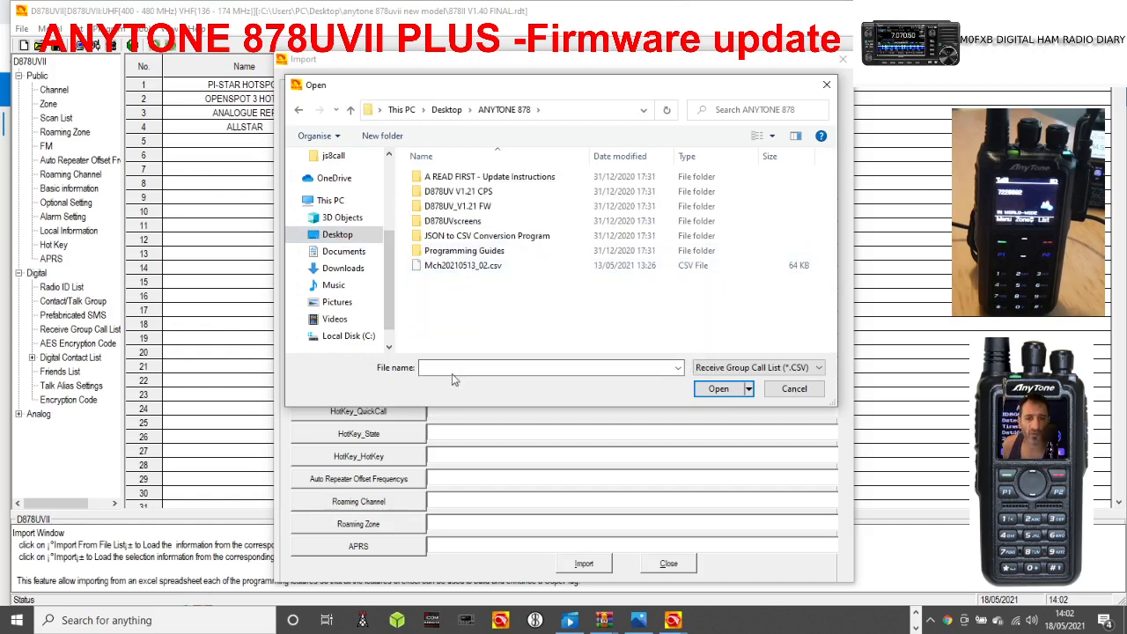
{"action": "left_click", "coordinate": [343, 236]}
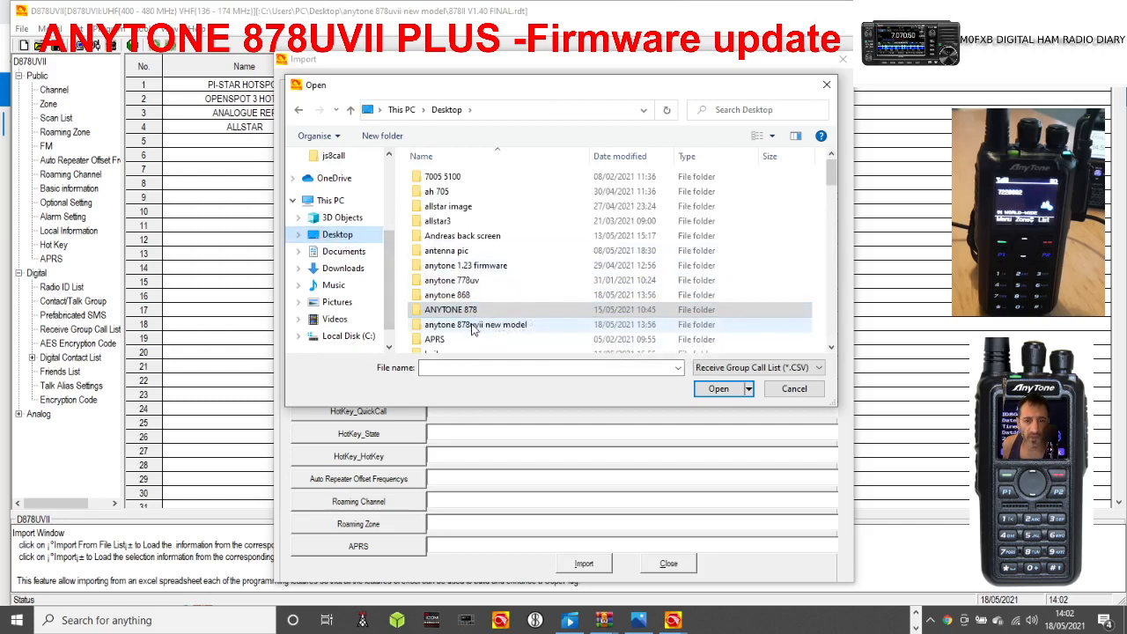
{"action": "double_click", "coordinate": [463, 298]}
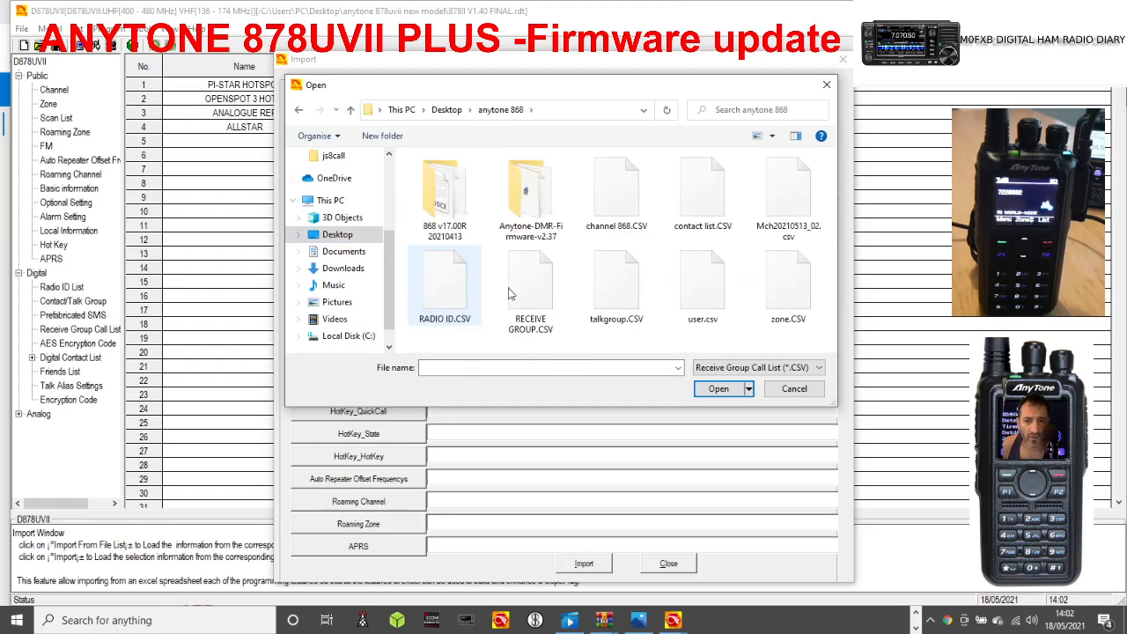
{"action": "double_click", "coordinate": [709, 286]}
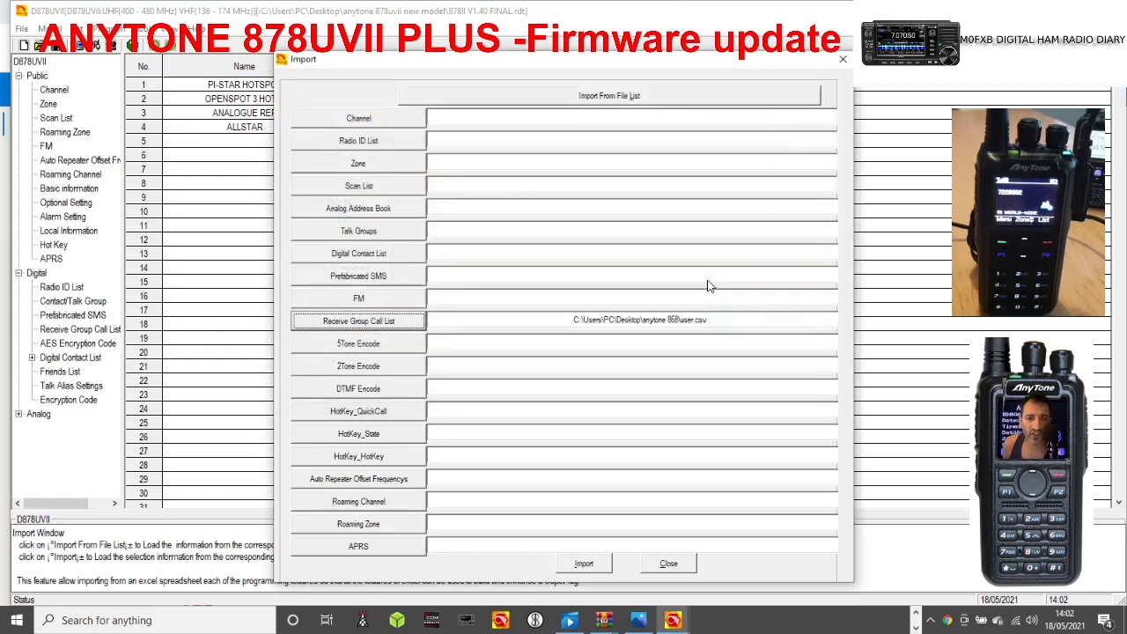
{"action": "left_click", "coordinate": [593, 568]}
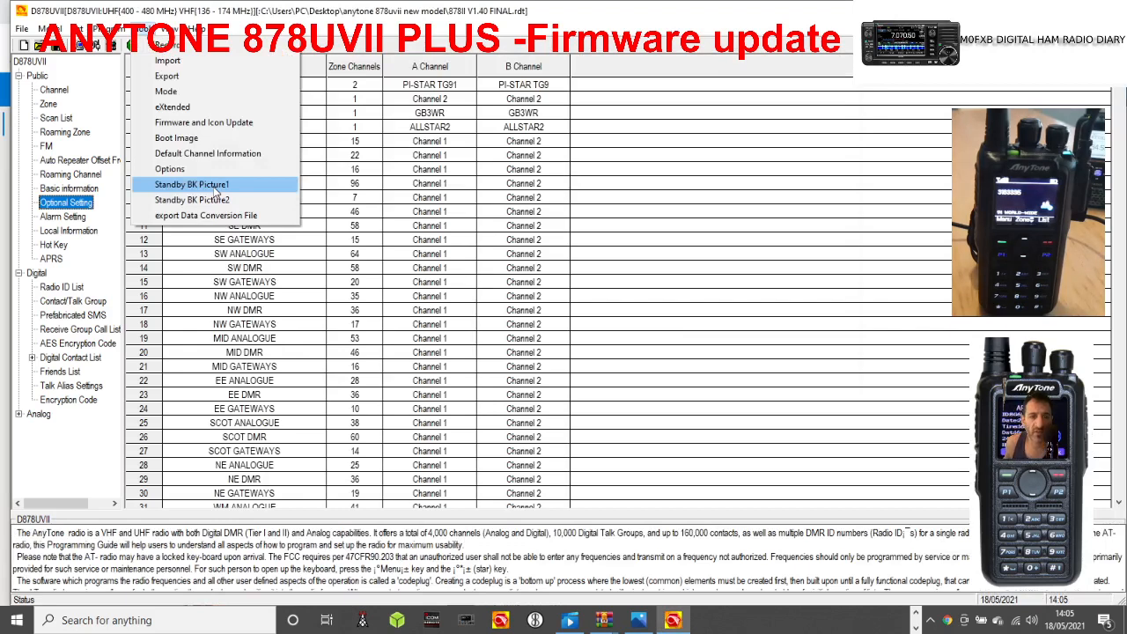
Load the maxresdefault picture from the anytone 868 folder as Standby BK Picture1 and write it to the radio.
{"action": "left_click", "coordinate": [214, 187]}
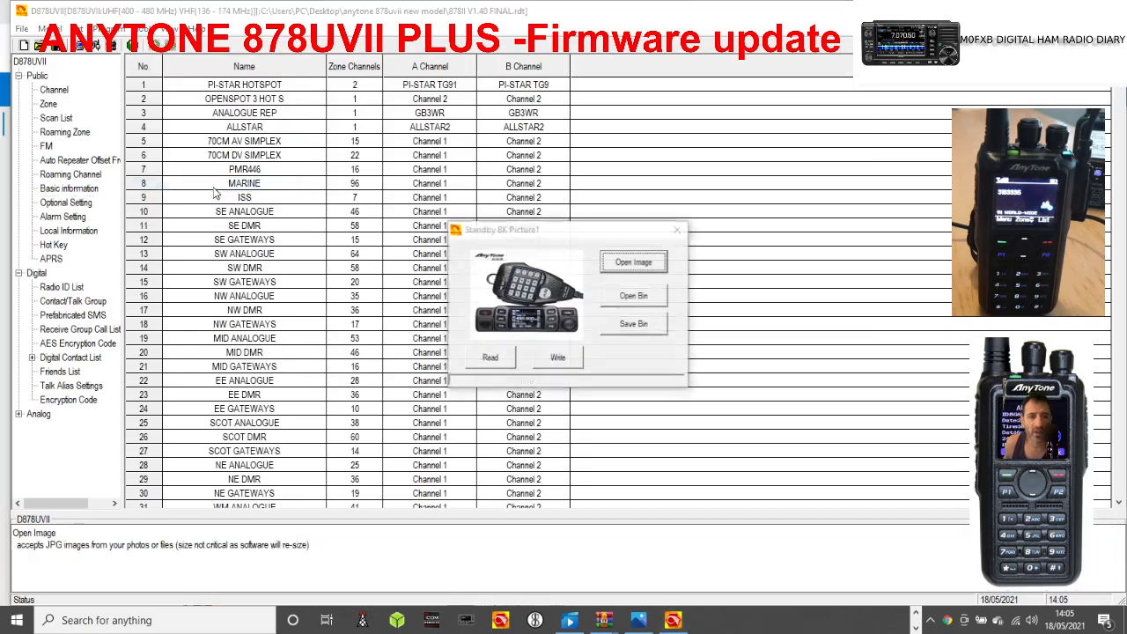
{"action": "left_click", "coordinate": [639, 264]}
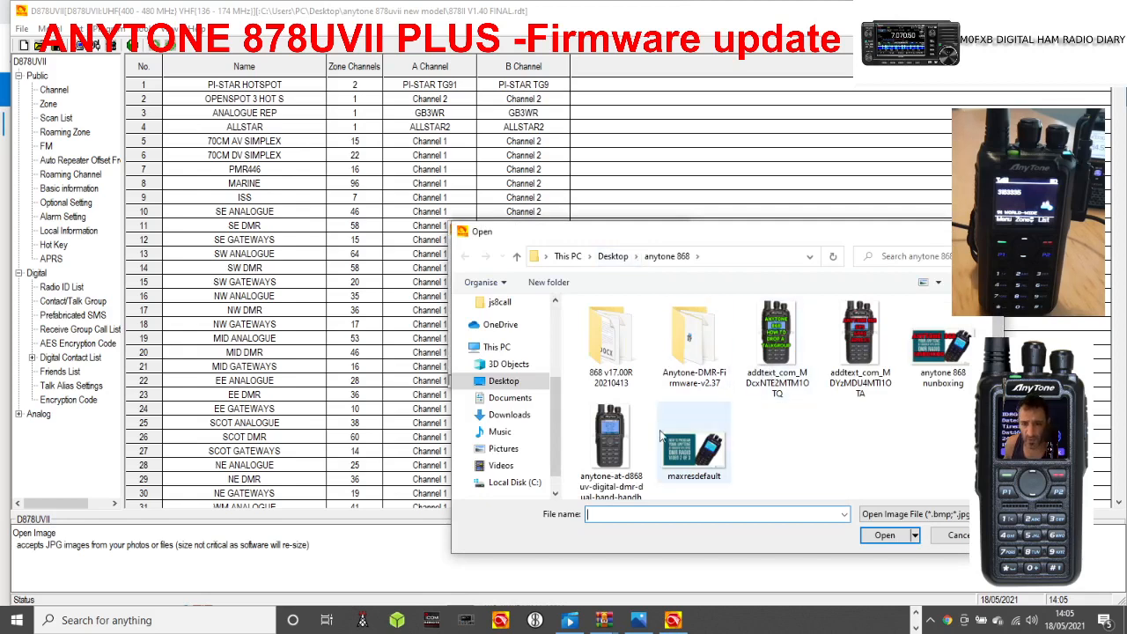
{"action": "scroll", "coordinate": [876, 383], "scroll_direction": "down", "scroll_amount": 1}
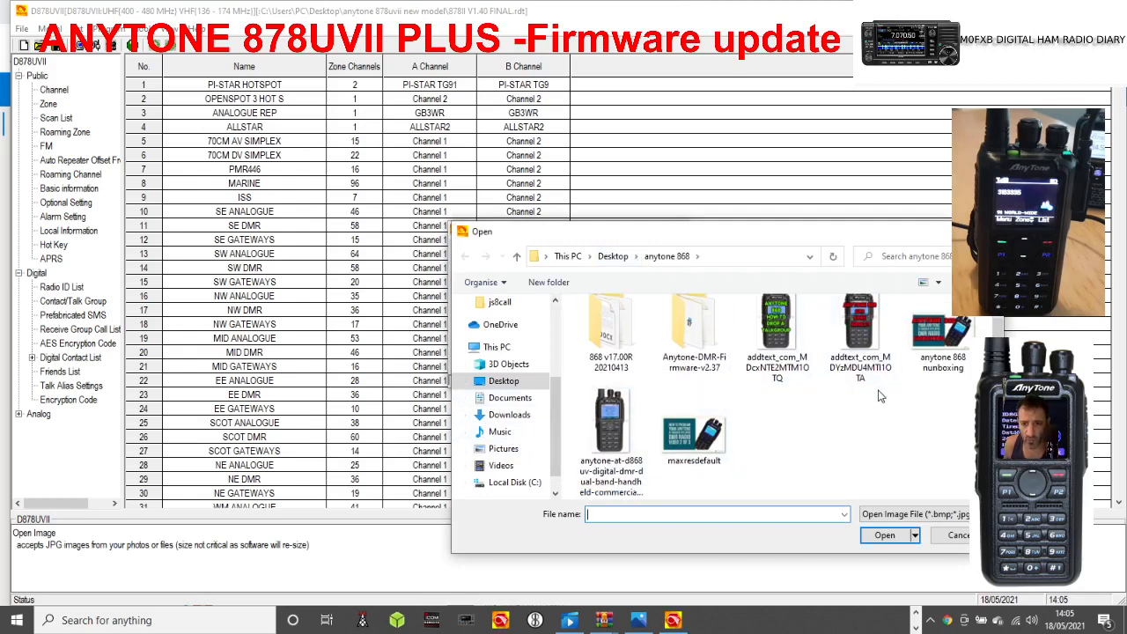
{"action": "left_click", "coordinate": [695, 458]}
{"action": "double_click", "coordinate": [696, 457]}
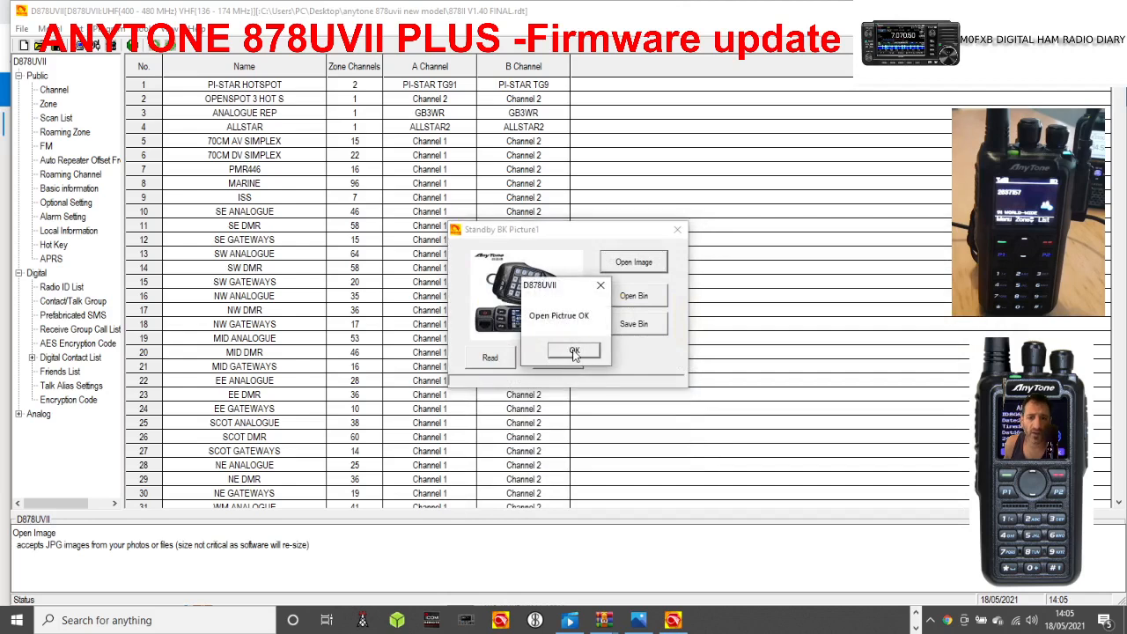
{"action": "left_click", "coordinate": [573, 352]}
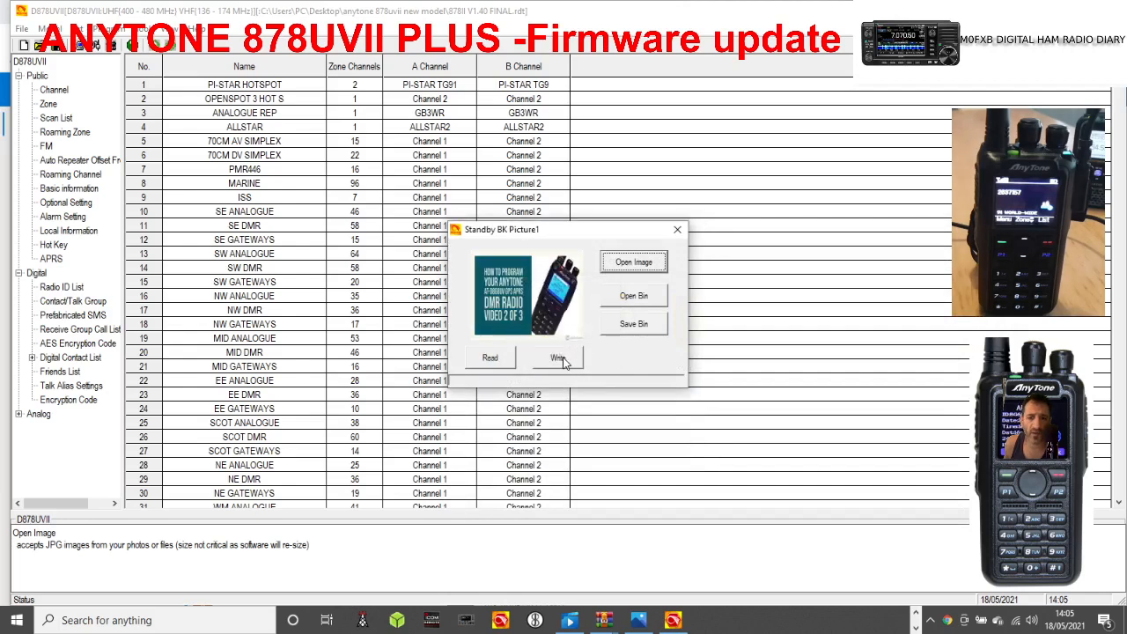
{"action": "left_click", "coordinate": [569, 357]}
{"action": "left_click", "coordinate": [608, 356]}
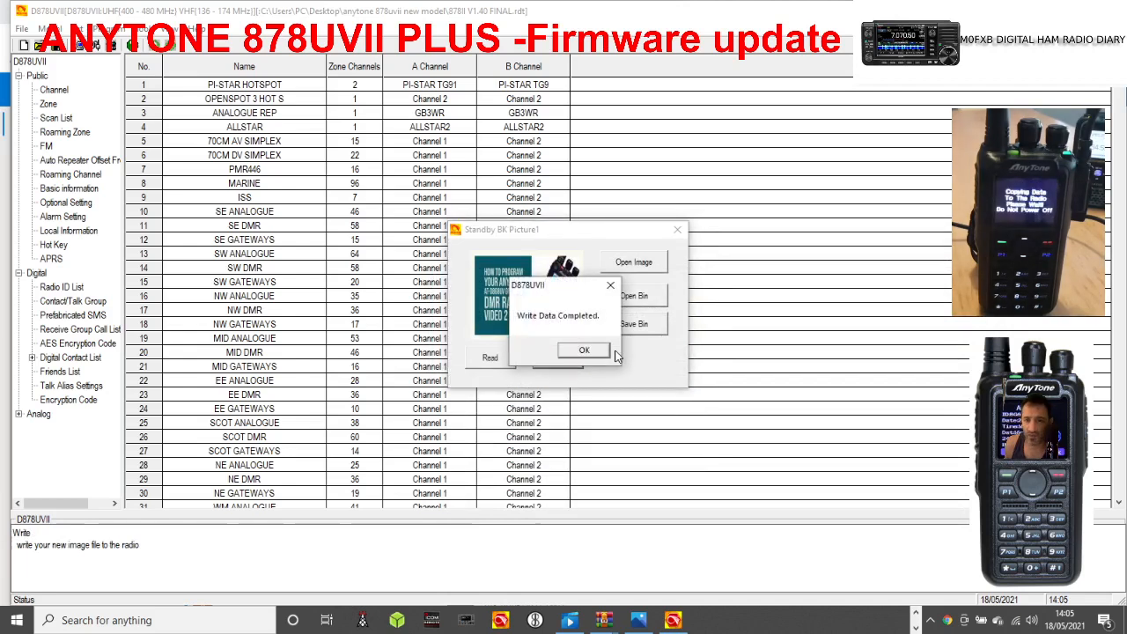
Dismiss the write completion message and close the Standby BK Picture1 dialog.
{"action": "left_click", "coordinate": [583, 353]}
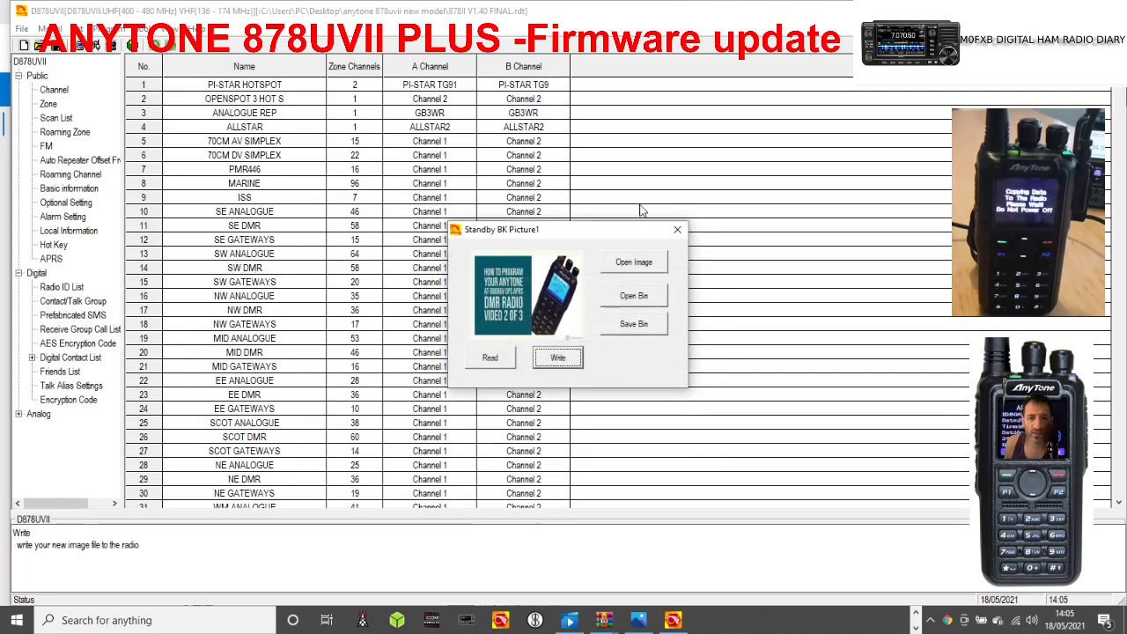
{"action": "left_click", "coordinate": [677, 232]}
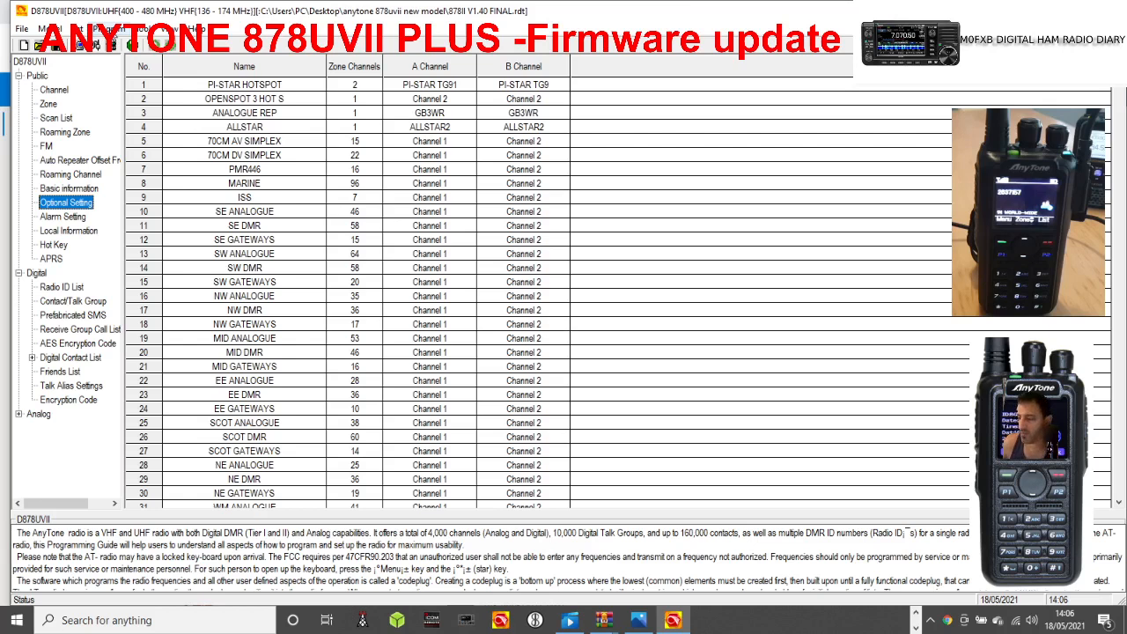
Import RECEIVE GROUP.CSV from the desktop's anytone 868 folder as the receive group call list.
{"action": "left_click", "coordinate": [107, 28]}
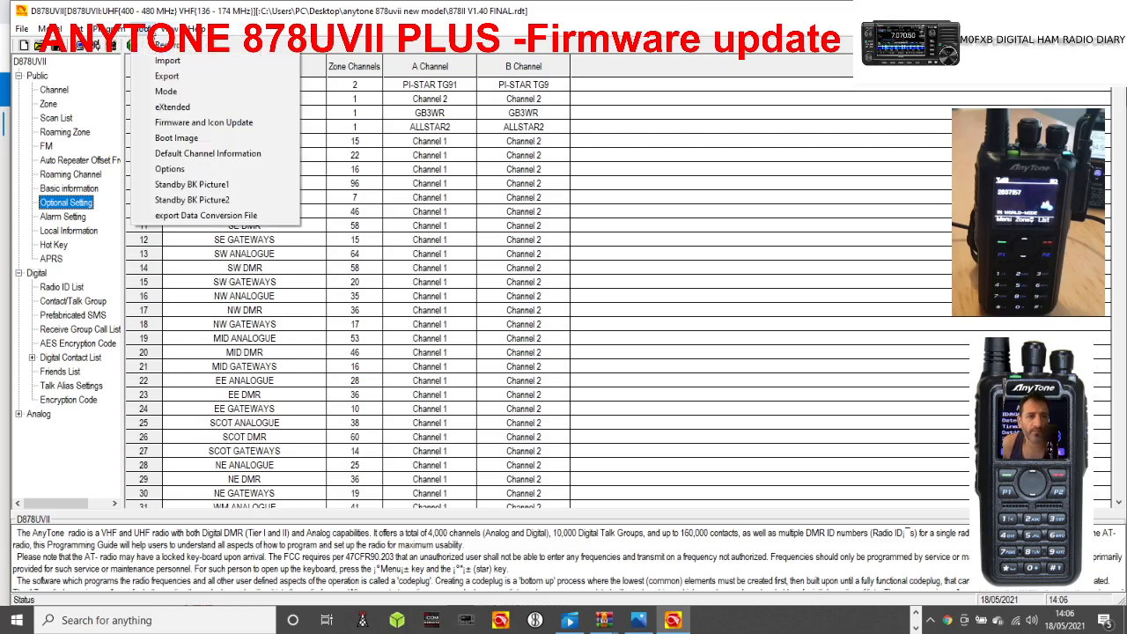
{"action": "mouse_move", "coordinate": [172, 32]}
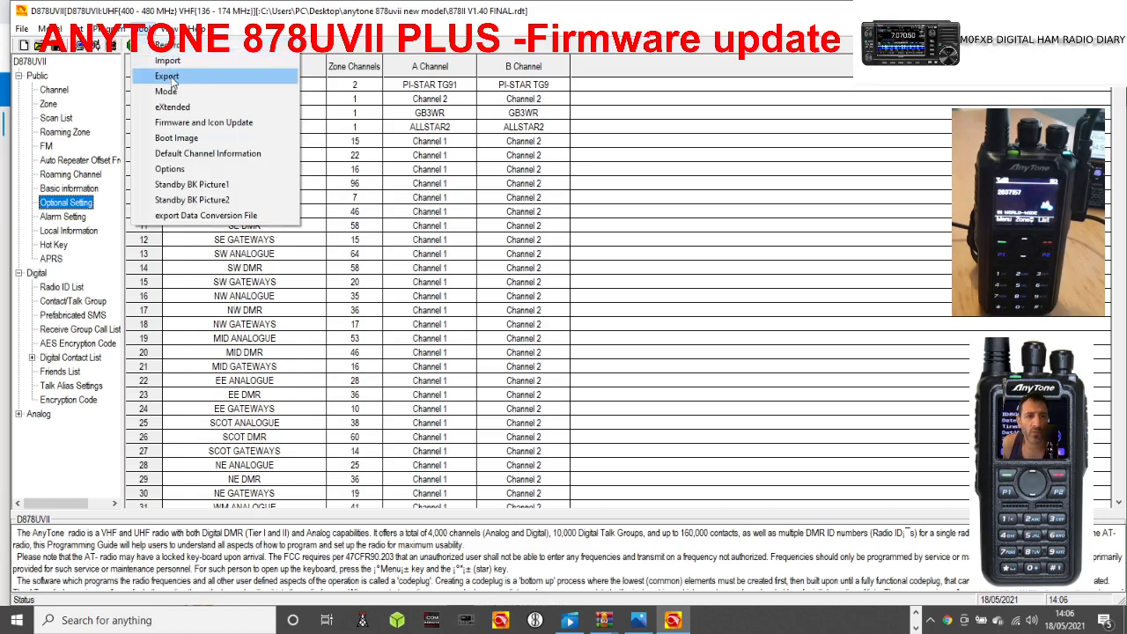
{"action": "left_click", "coordinate": [169, 62]}
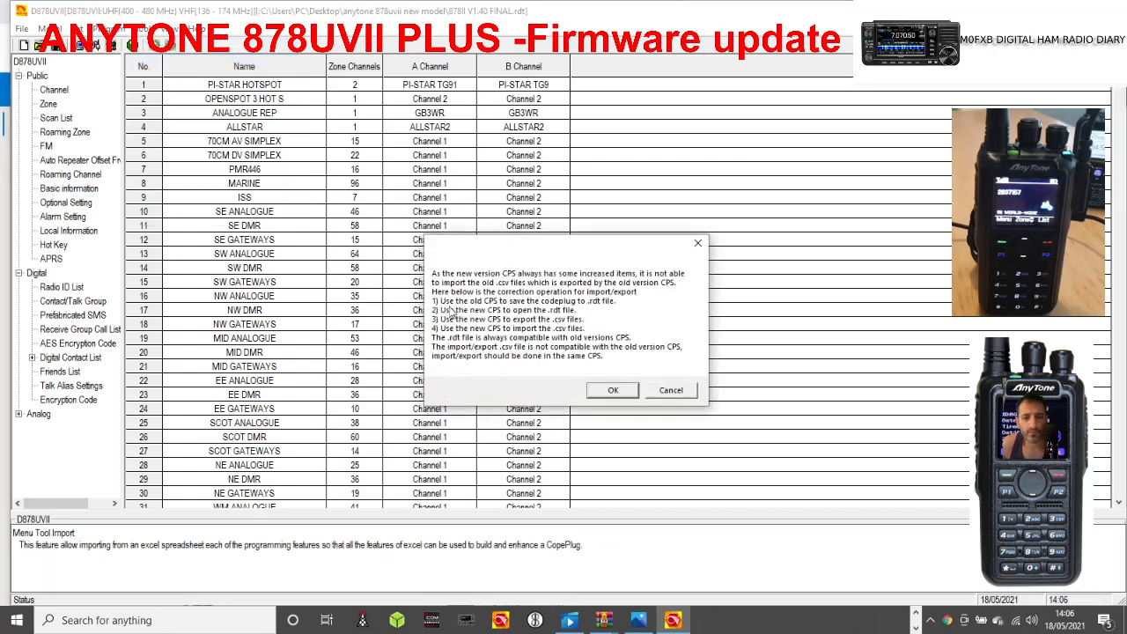
{"action": "left_click", "coordinate": [613, 390]}
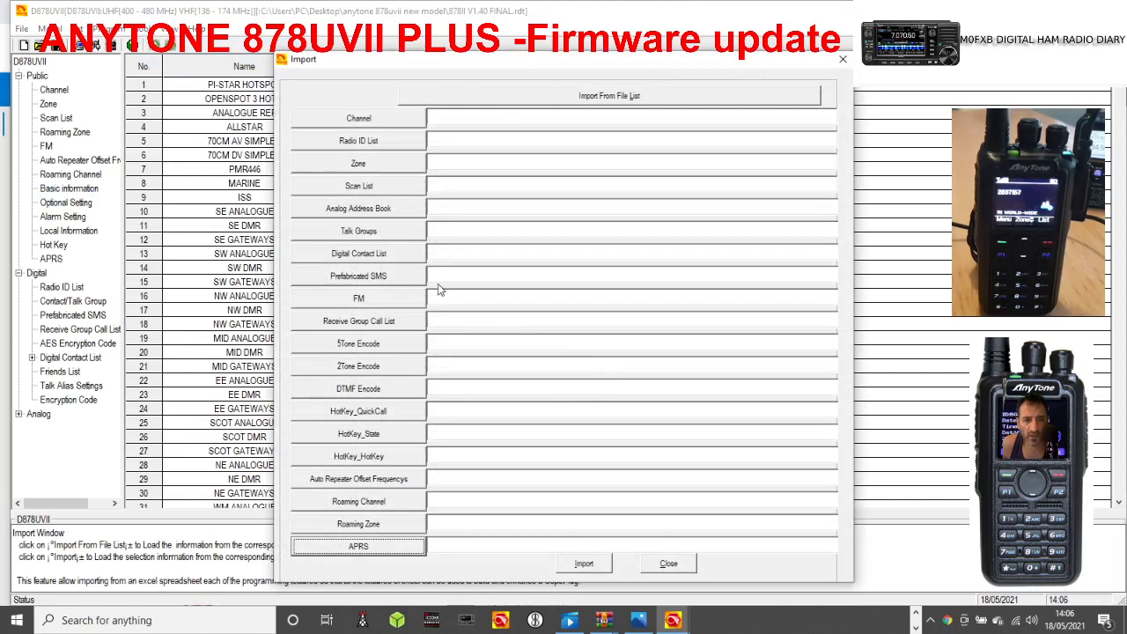
{"action": "left_click", "coordinate": [364, 324]}
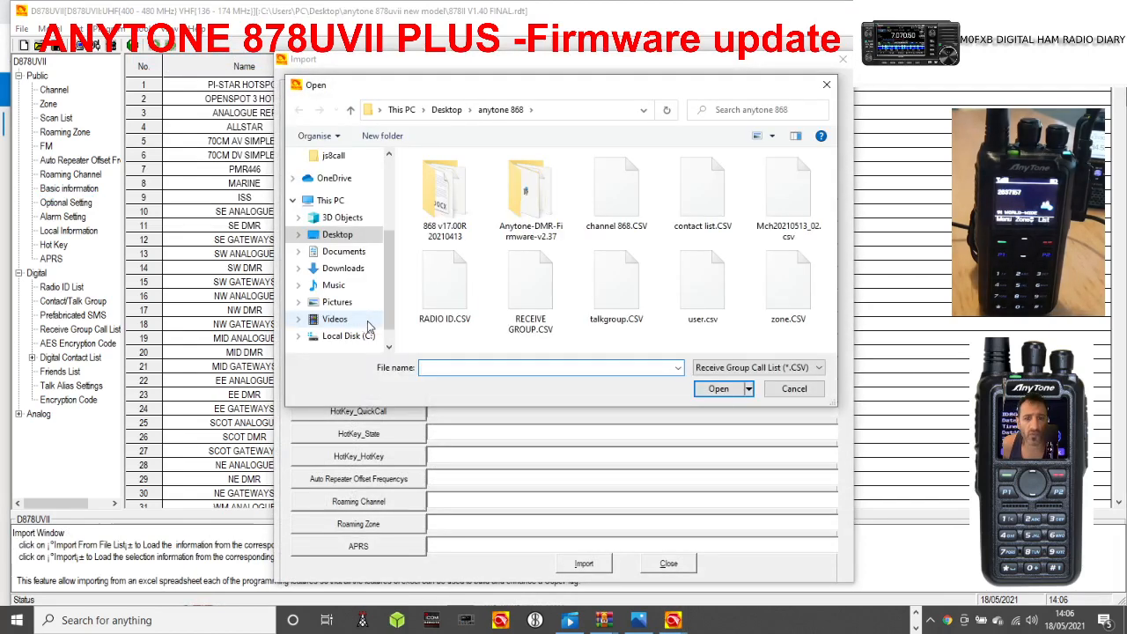
{"action": "double_click", "coordinate": [531, 291]}
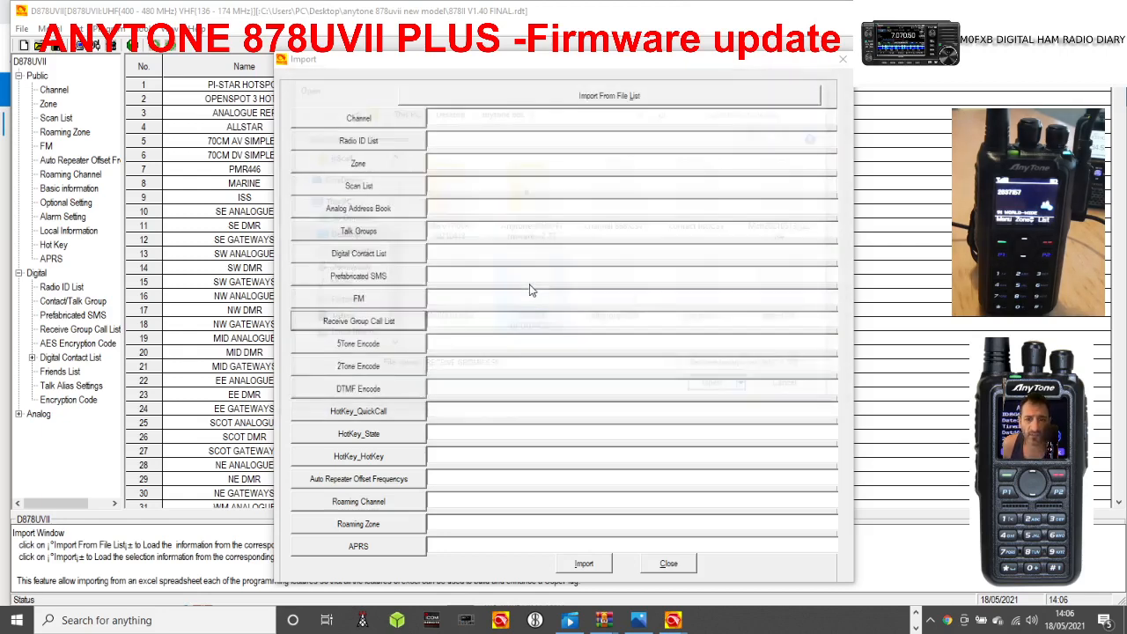
{"action": "left_click", "coordinate": [585, 565]}
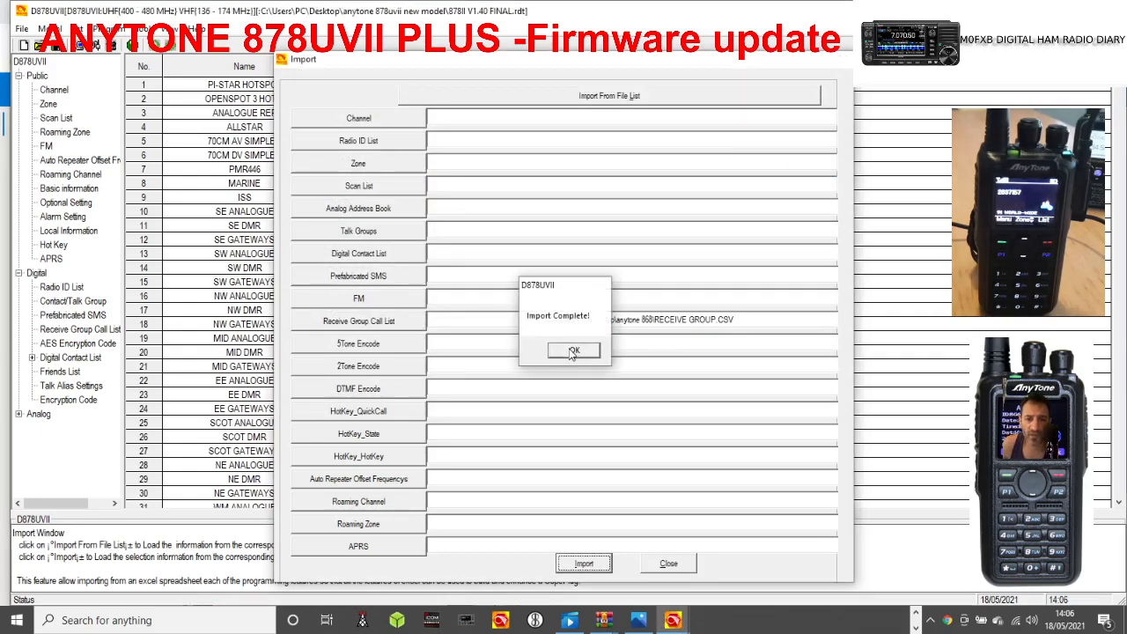
{"action": "left_click", "coordinate": [572, 352]}
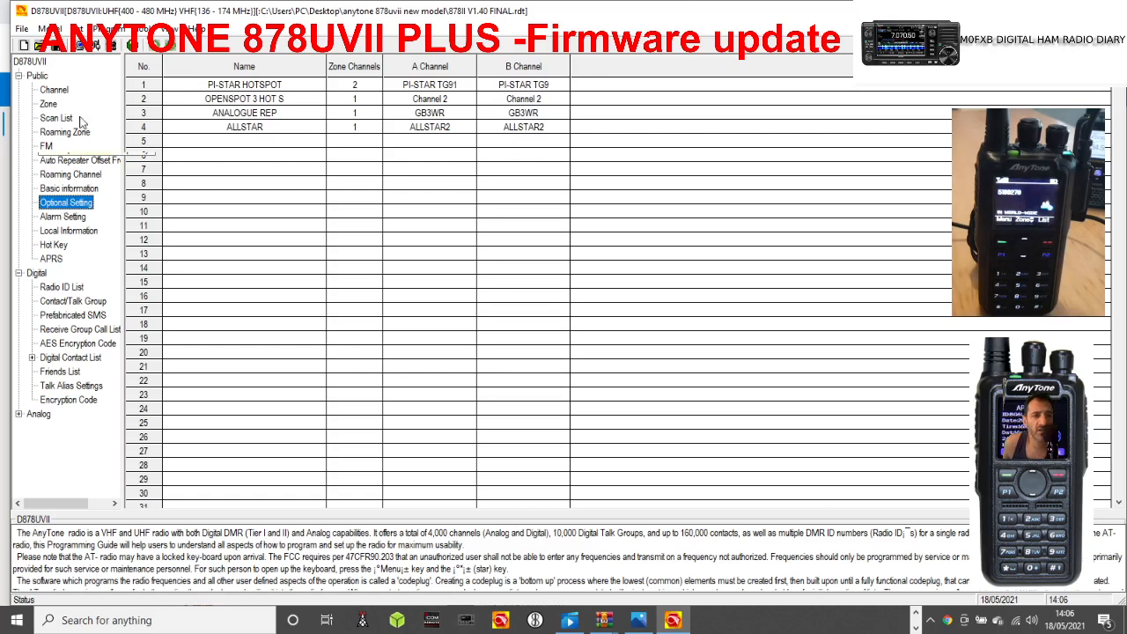
Open the CSV import window again, accepting the version compatibility notice.
{"action": "left_click", "coordinate": [141, 30]}
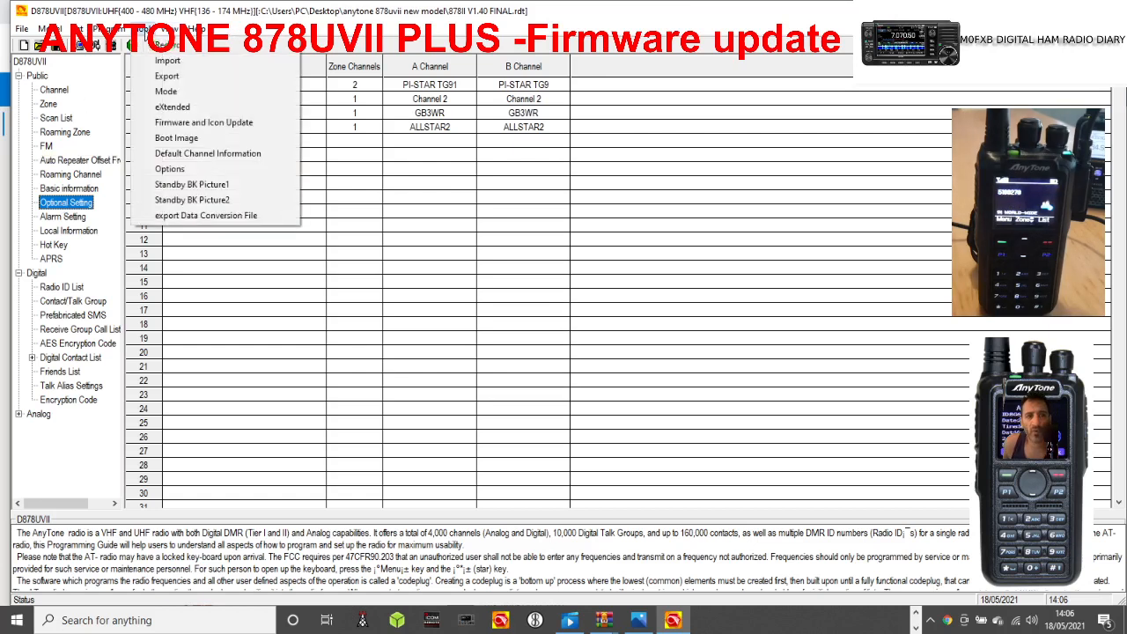
{"action": "left_click", "coordinate": [167, 62]}
{"action": "left_click", "coordinate": [612, 393]}
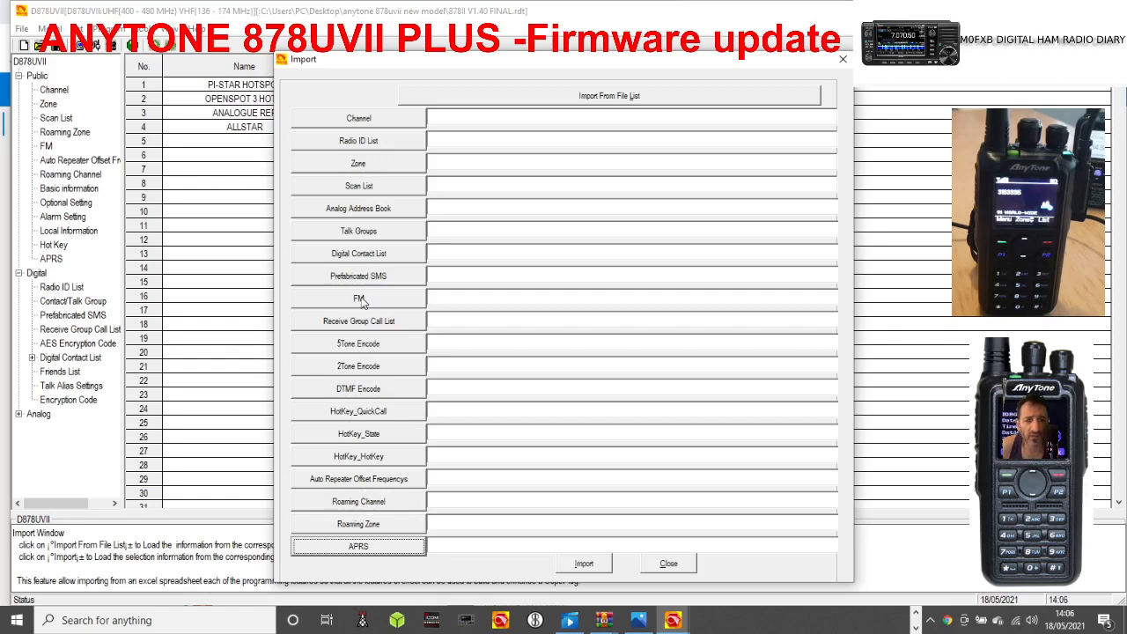
{"action": "left_click", "coordinate": [358, 186]}
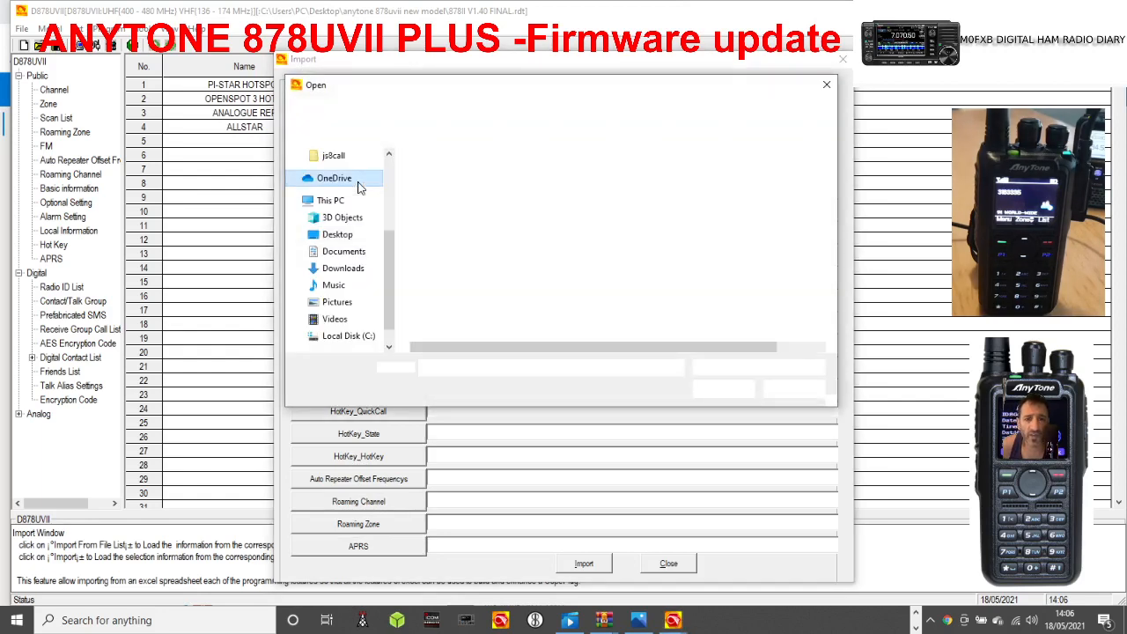
{"action": "left_click", "coordinate": [826, 86]}
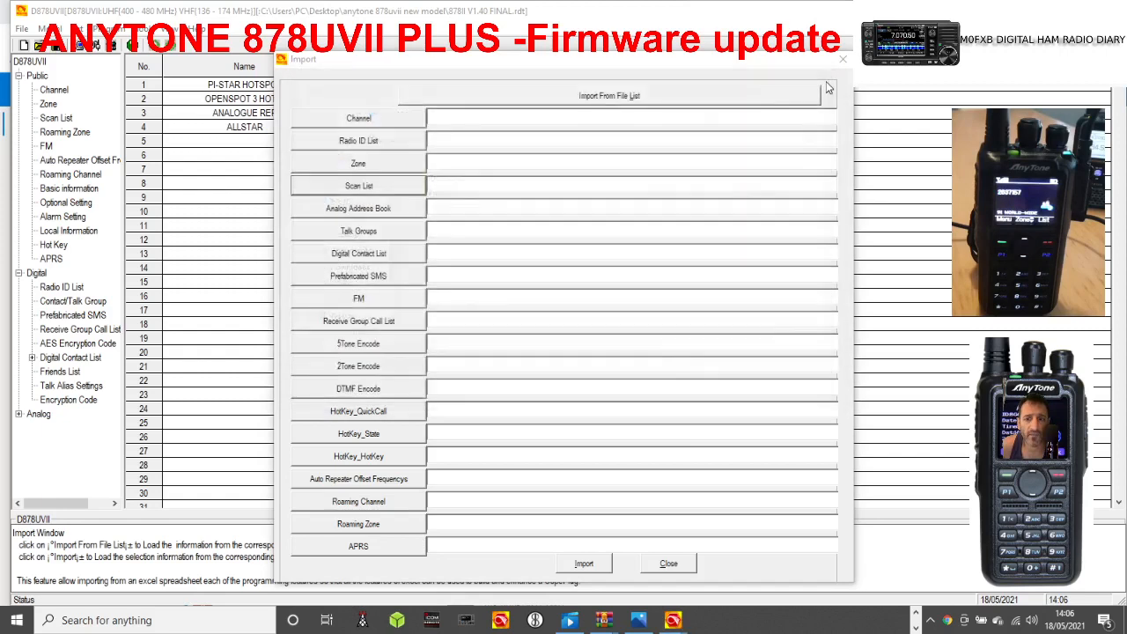
{"action": "left_click", "coordinate": [359, 164]}
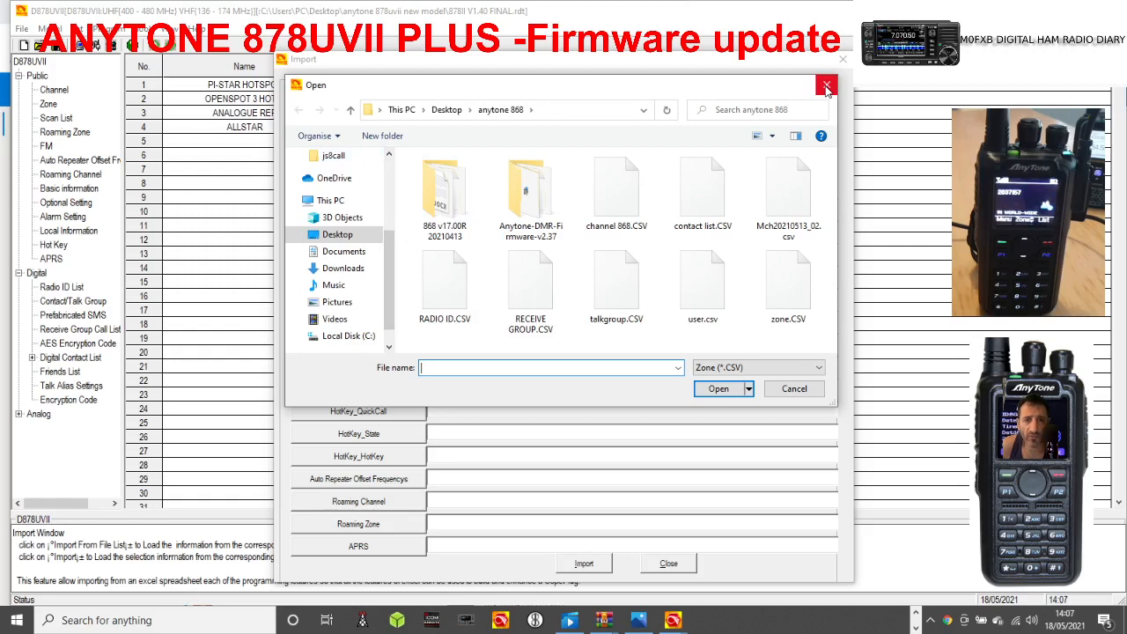
{"action": "left_click", "coordinate": [826, 85]}
Import RADIO ID.CSV from the anytone 868 folder as the radio ID list, declining the conflict details, and close the import window.
{"action": "left_click", "coordinate": [373, 144]}
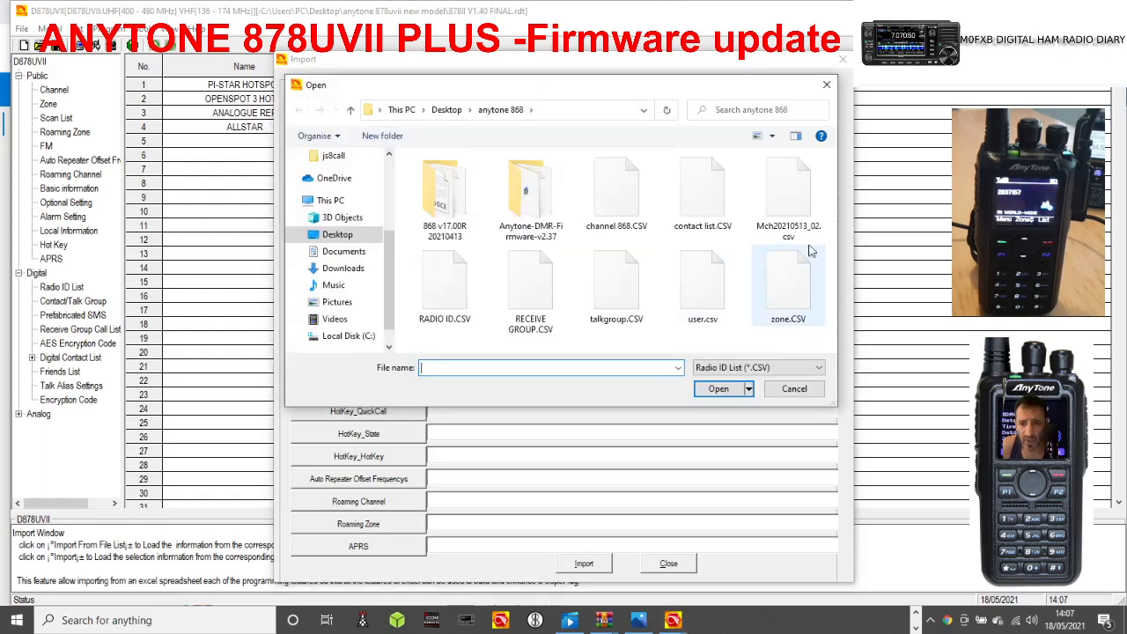
{"action": "left_click", "coordinate": [445, 306]}
{"action": "double_click", "coordinate": [444, 307]}
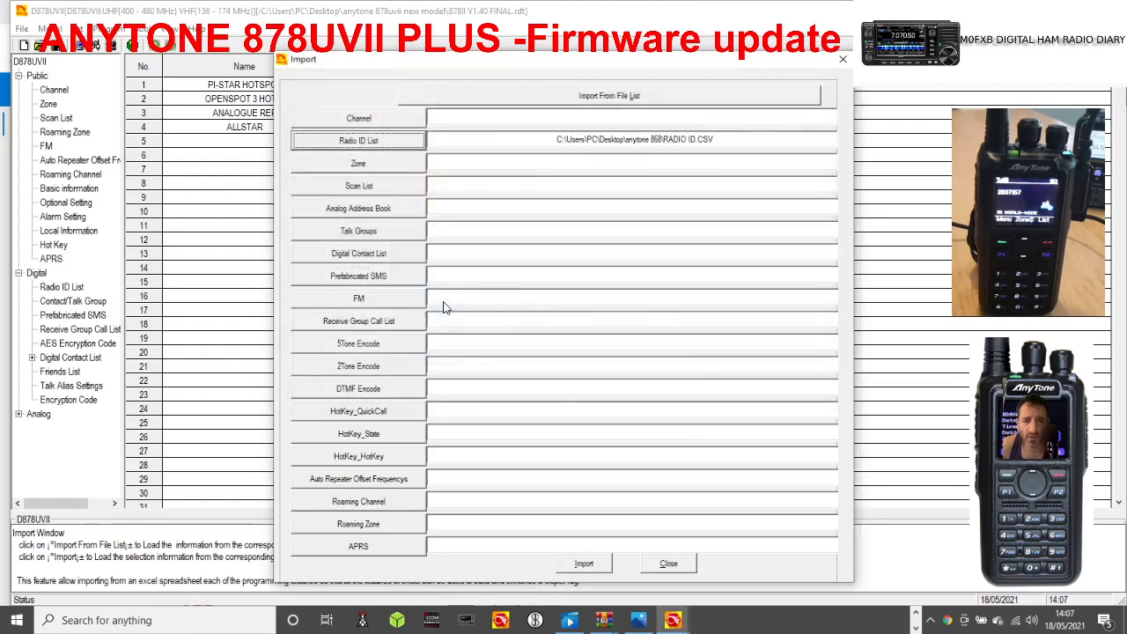
{"action": "left_click", "coordinate": [595, 566]}
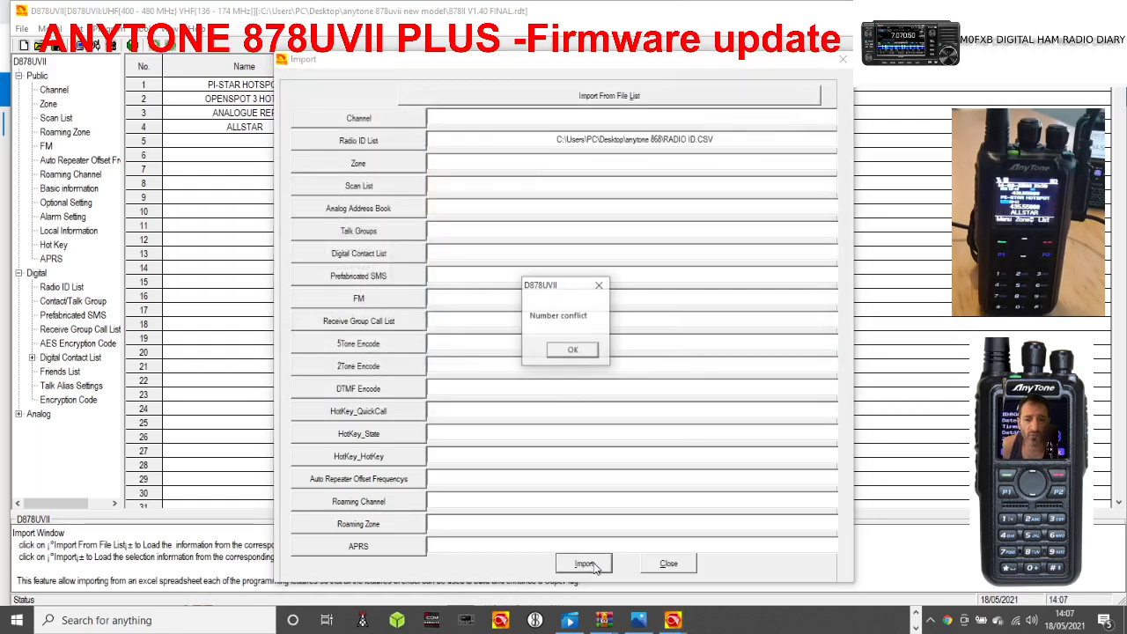
{"action": "left_click", "coordinate": [572, 351]}
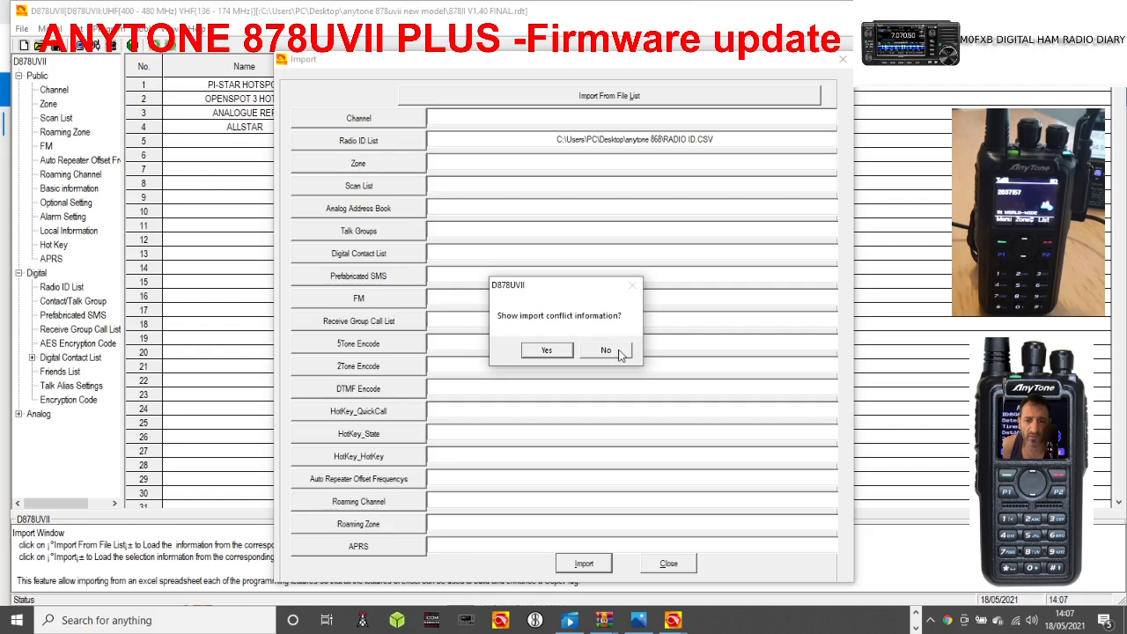
{"action": "left_click", "coordinate": [605, 350]}
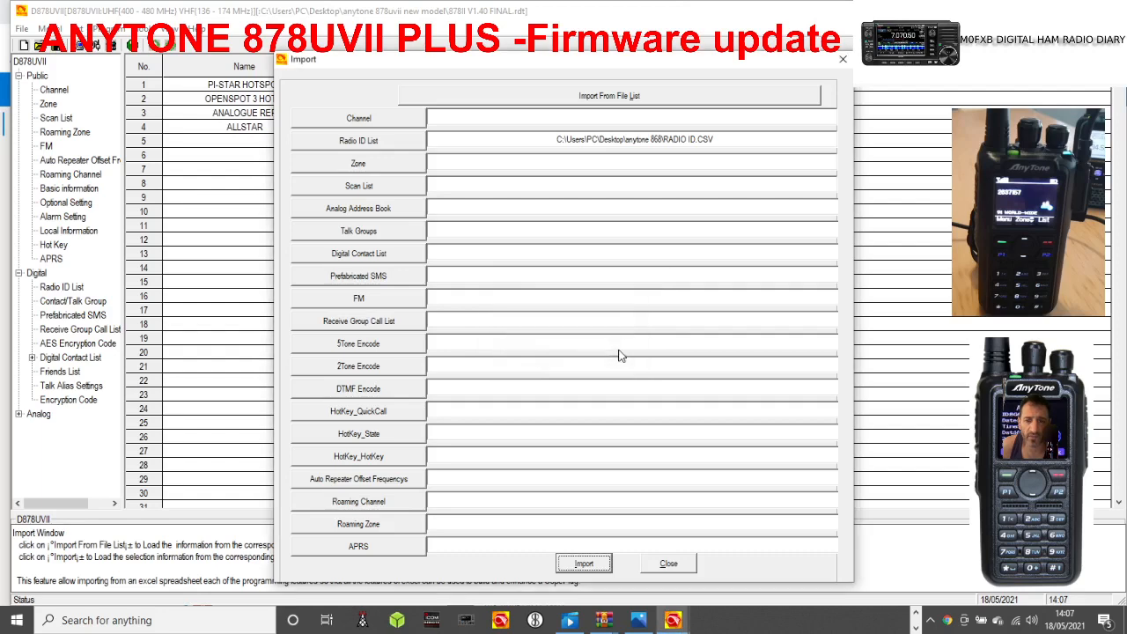
{"action": "left_click", "coordinate": [669, 563]}
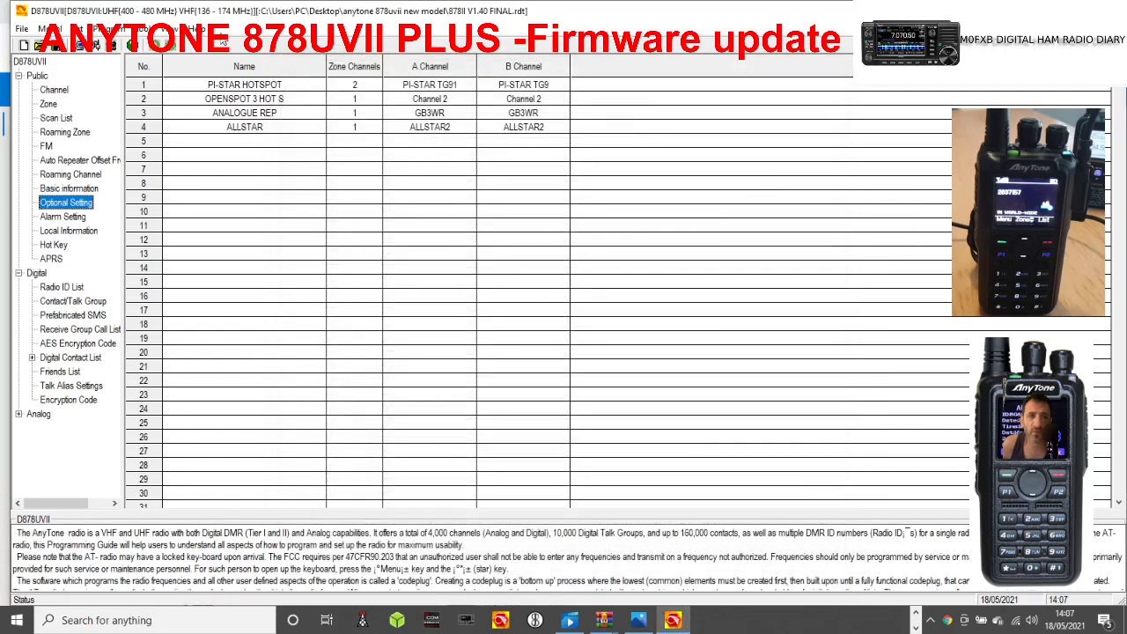
{"action": "left_click", "coordinate": [143, 28]}
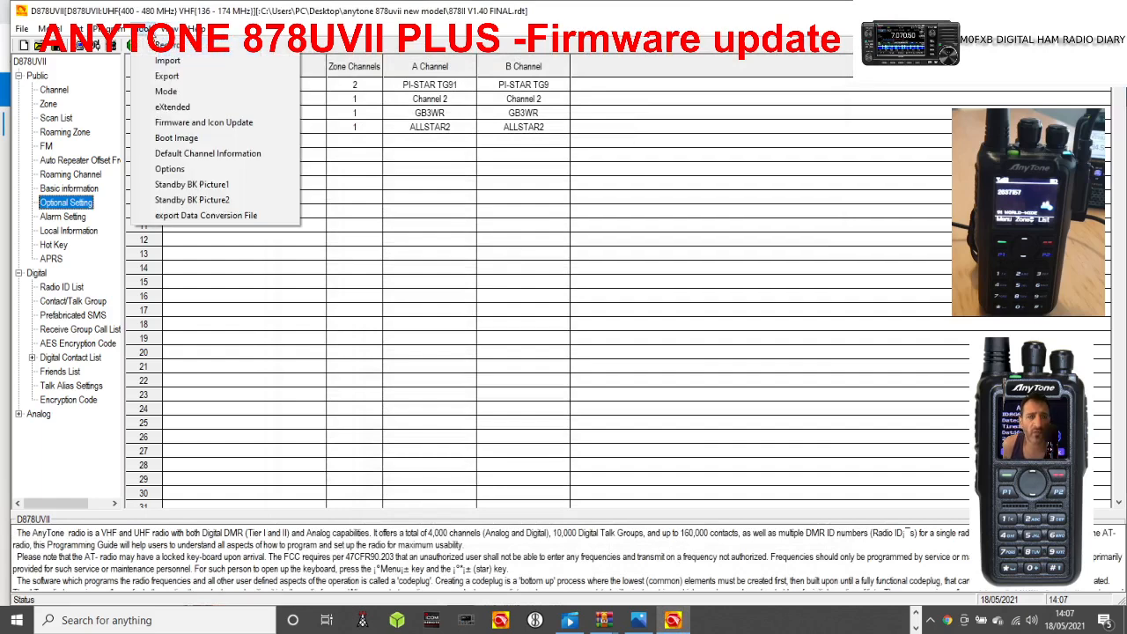
{"action": "left_click", "coordinate": [168, 77]}
{"action": "left_click", "coordinate": [843, 49]}
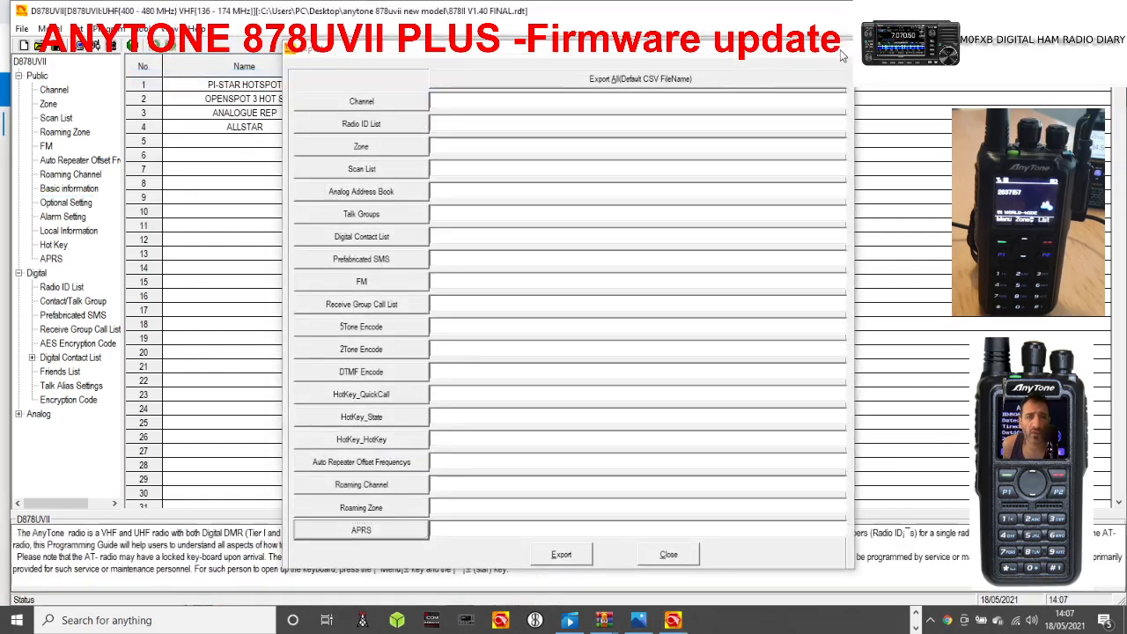
Import channel 868.CSV from the desktop's anytone 868 folder as the channel list.
{"action": "left_click", "coordinate": [141, 29]}
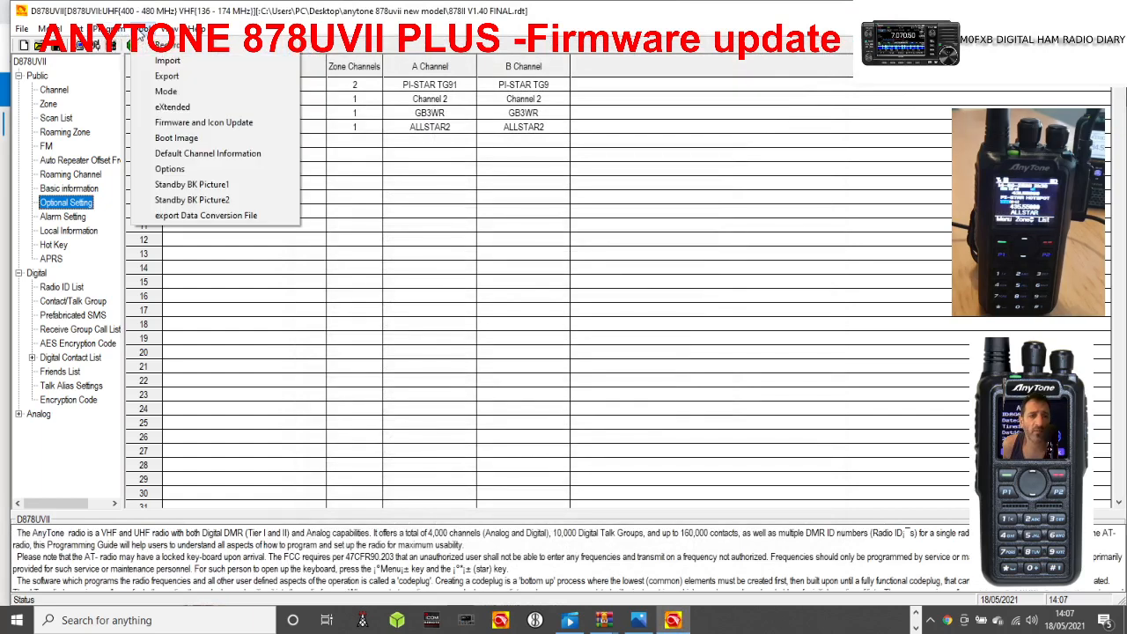
{"action": "left_click", "coordinate": [167, 61]}
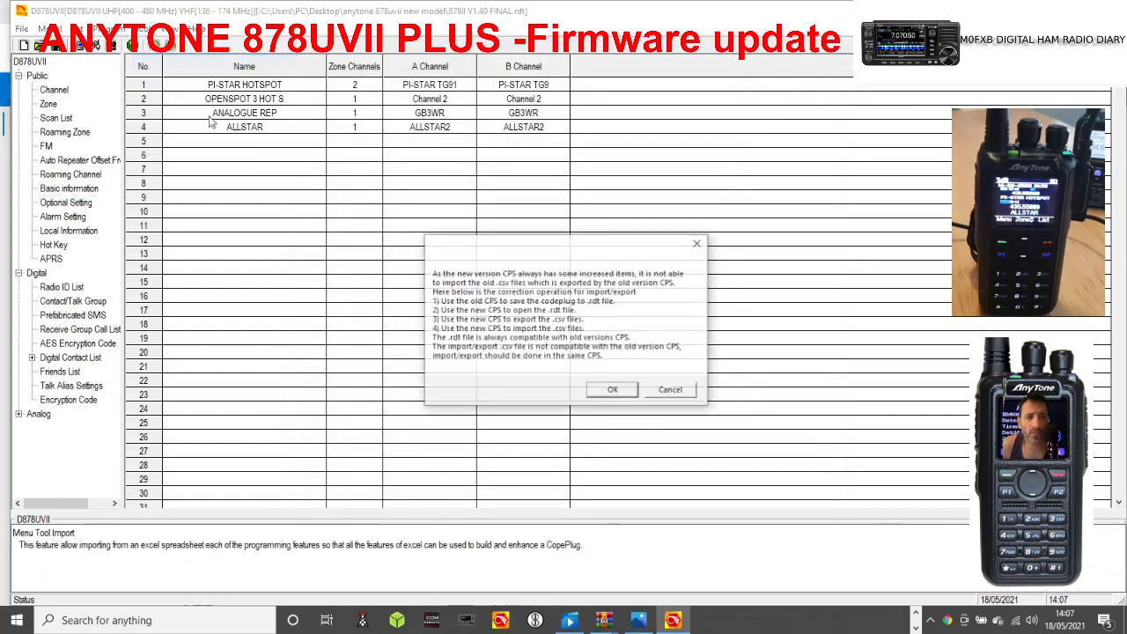
{"action": "left_click", "coordinate": [613, 393]}
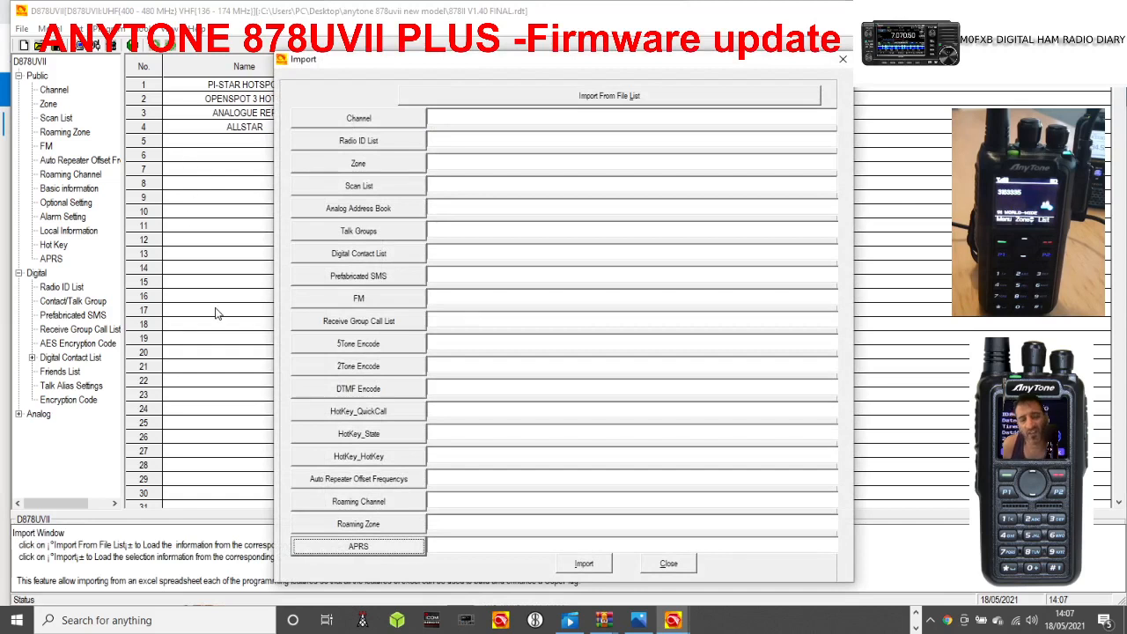
{"action": "left_click", "coordinate": [367, 117]}
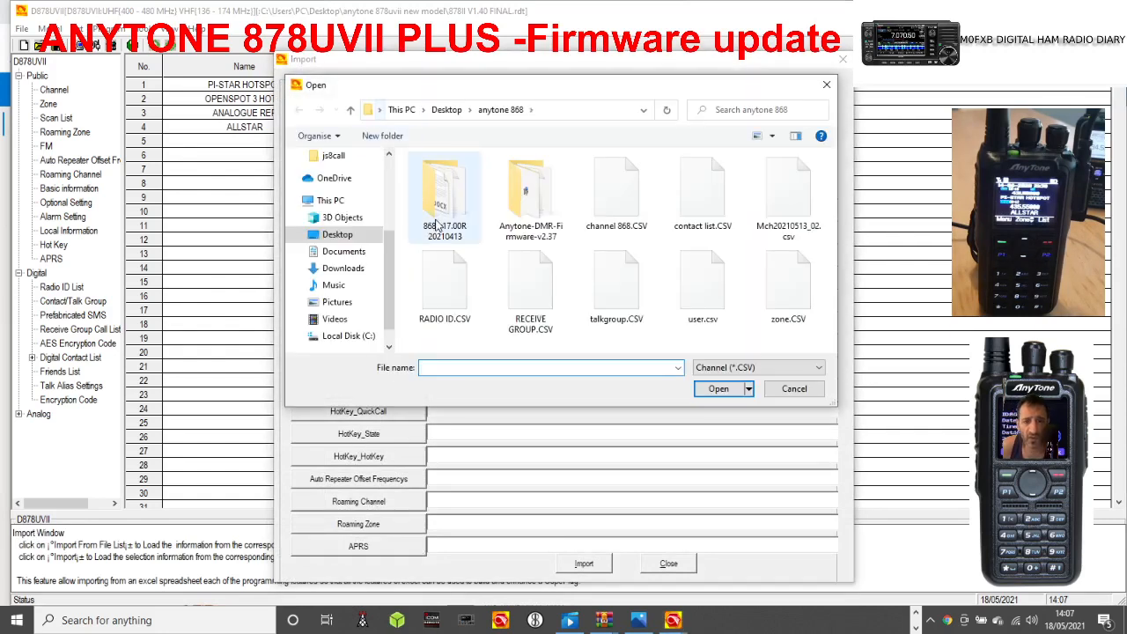
{"action": "left_click", "coordinate": [616, 196]}
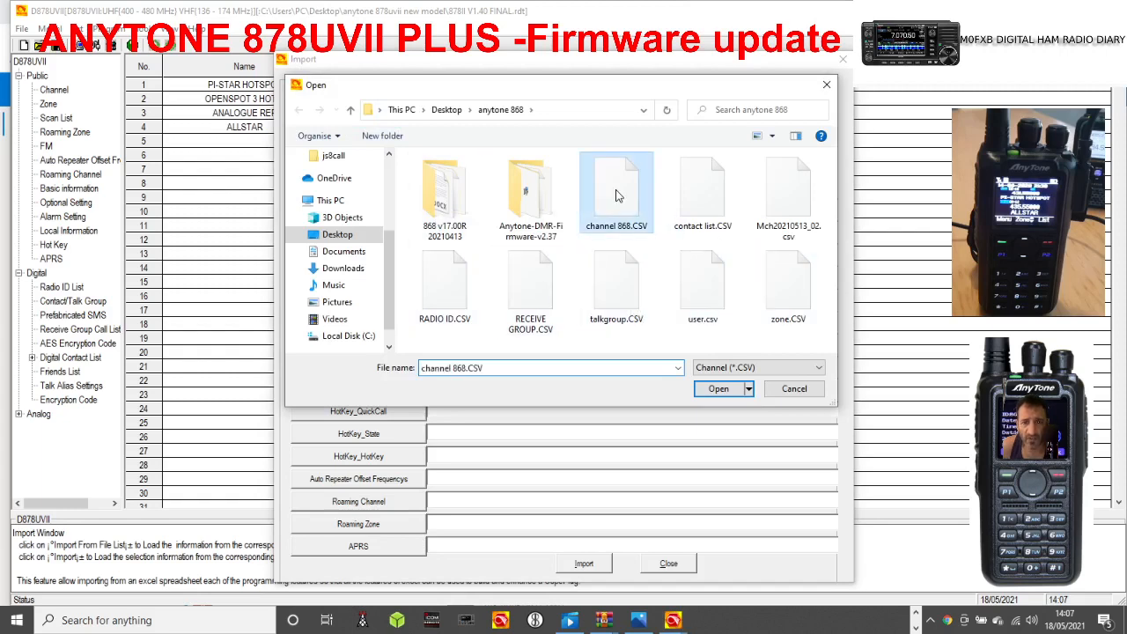
{"action": "double_click", "coordinate": [616, 195]}
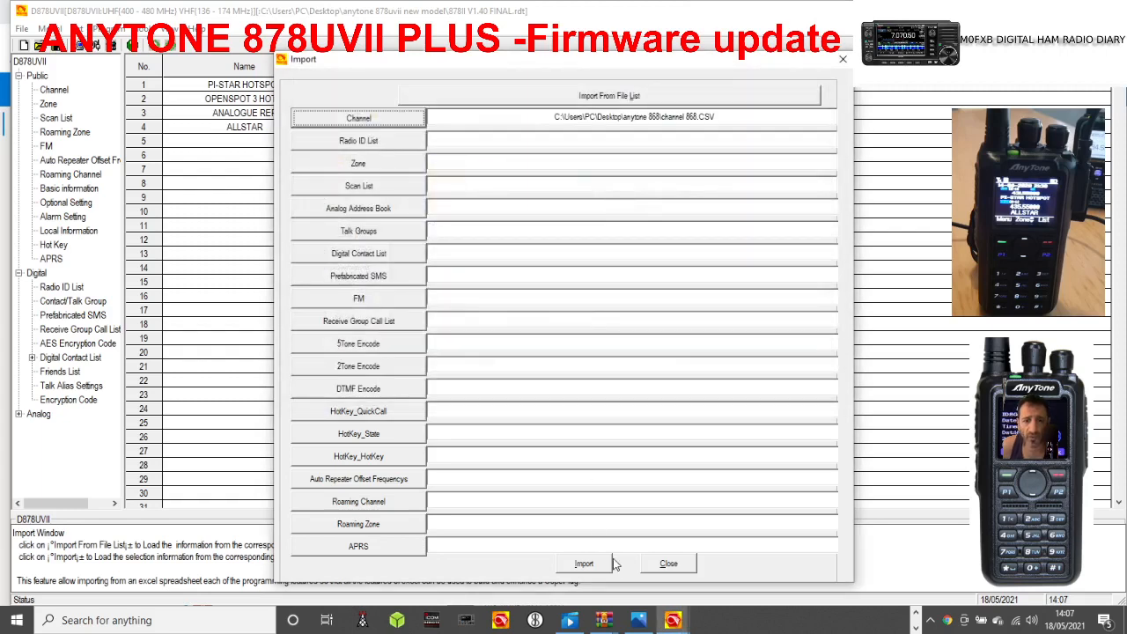
{"action": "left_click", "coordinate": [586, 564]}
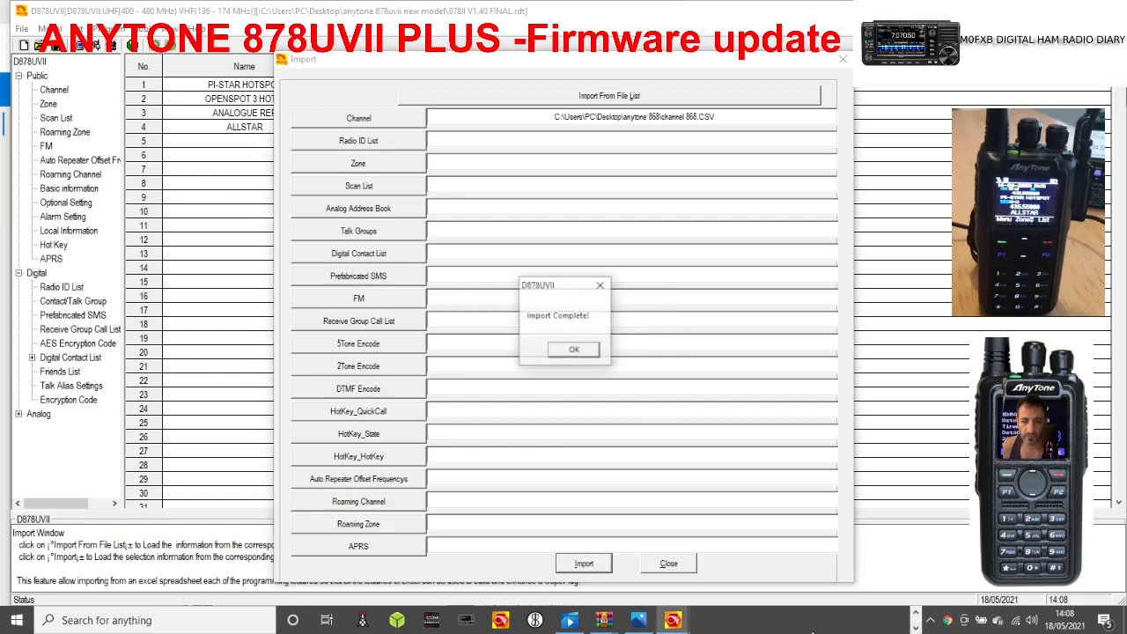
{"action": "left_click", "coordinate": [573, 350]}
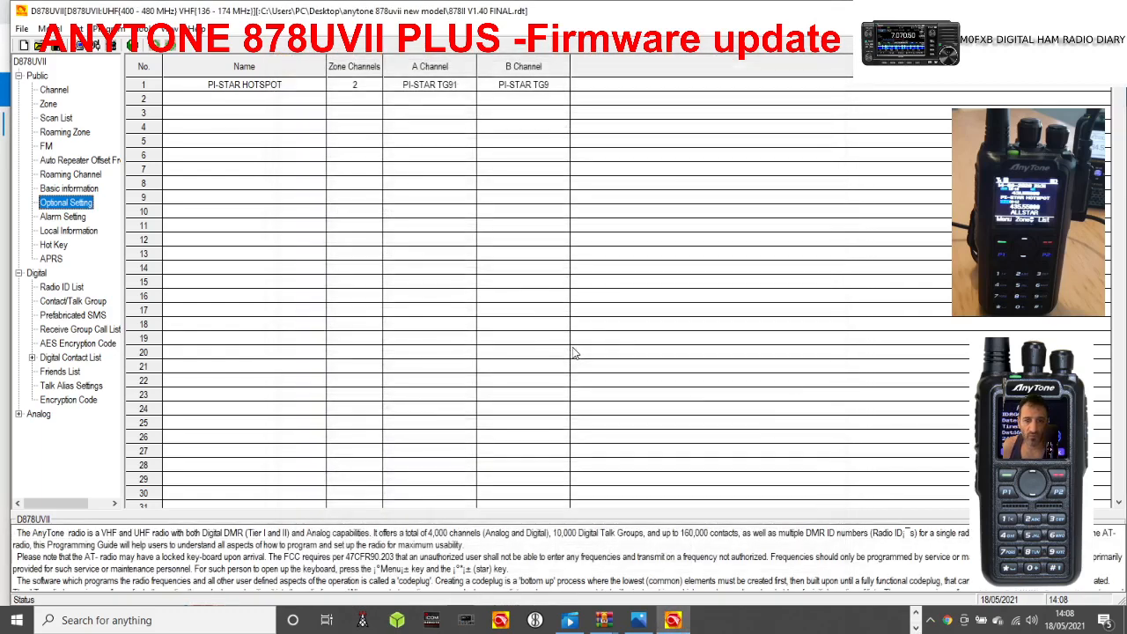
Open the channel list to review the imported channels.
{"action": "left_click", "coordinate": [53, 92]}
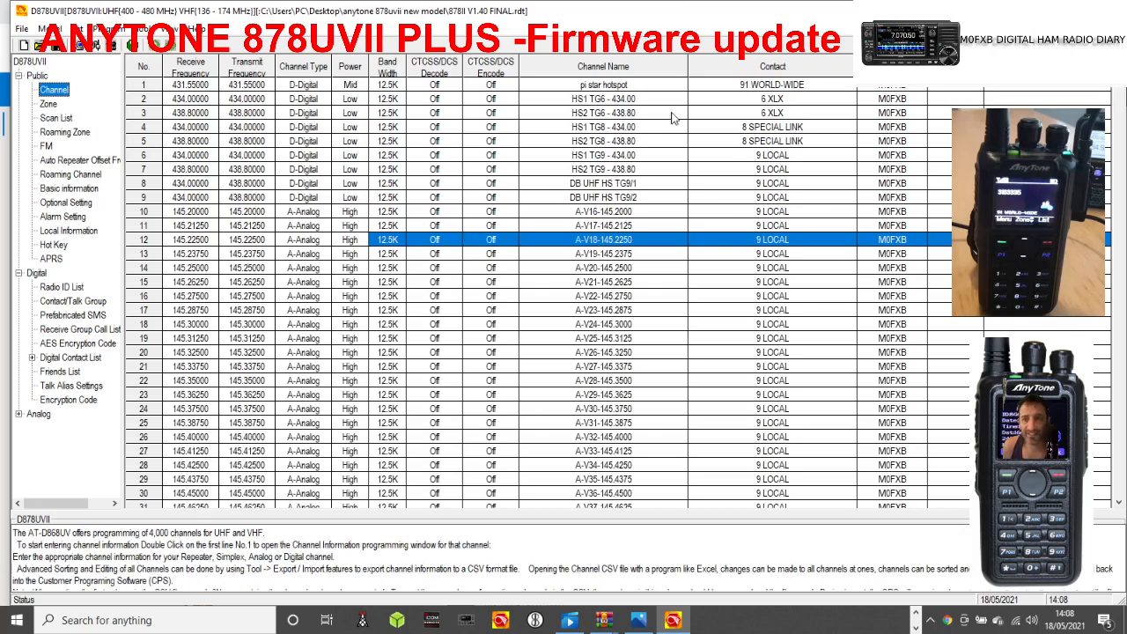
{"action": "left_click_drag", "start_coordinate": [1120, 90], "coordinate": [1120, 274]}
{"action": "left_click", "coordinate": [915, 629]}
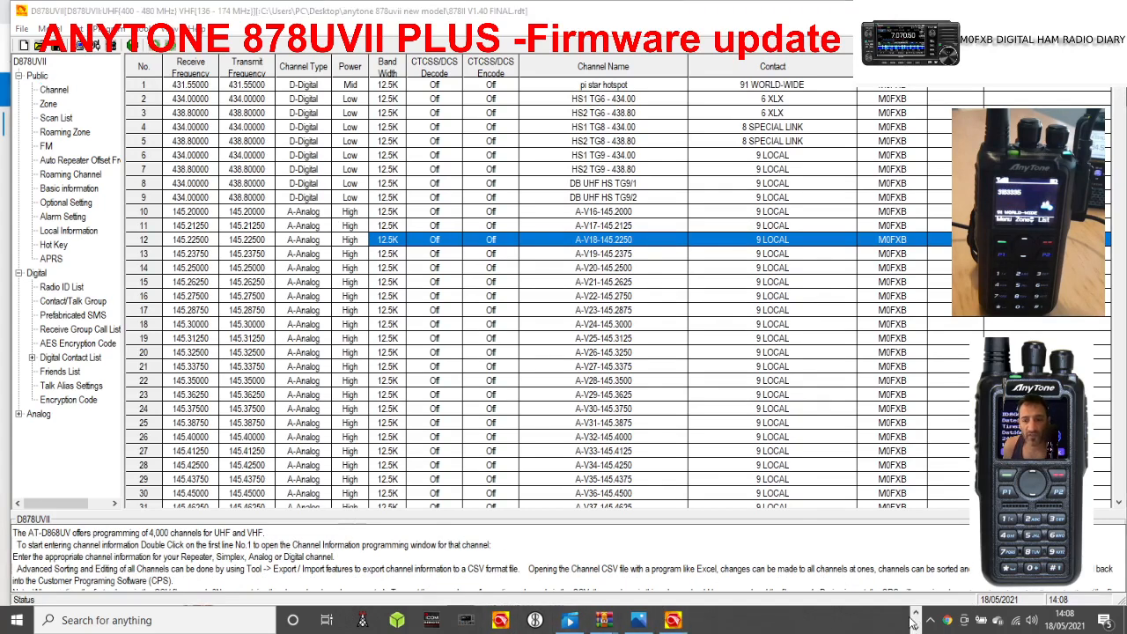
{"action": "left_click", "coordinate": [915, 613]}
{"action": "left_click", "coordinate": [493, 621]}
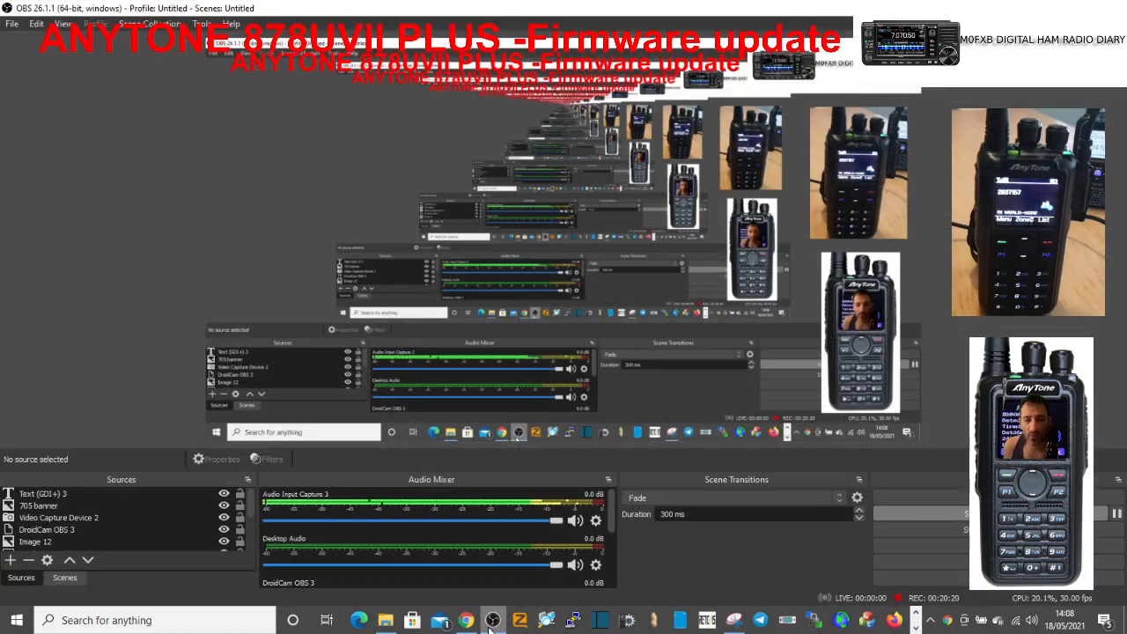
{"action": "left_click", "coordinate": [492, 620]}
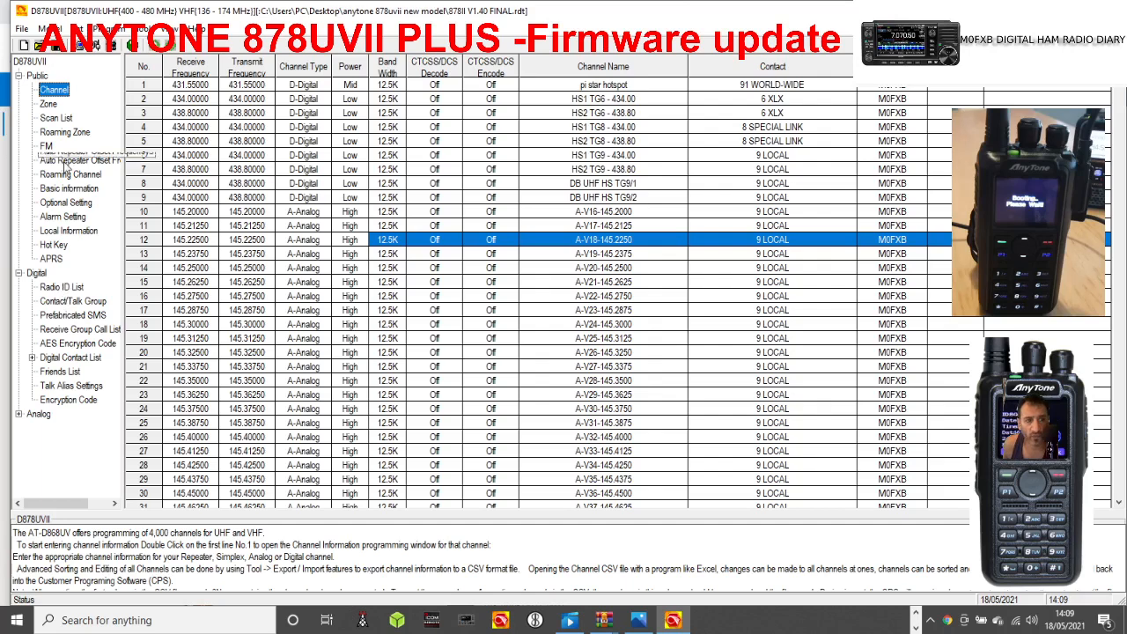
In the optional display settings, set the A channel name color to Red and the B channel name color to Green.
{"action": "double_click", "coordinate": [68, 207]}
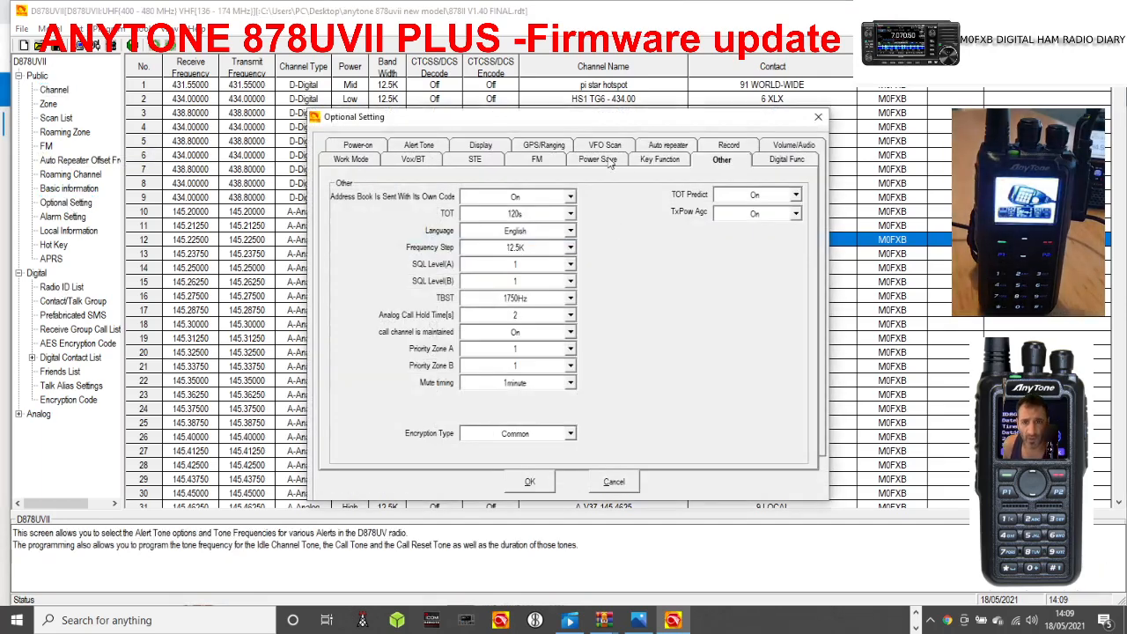
{"action": "left_click", "coordinate": [480, 146]}
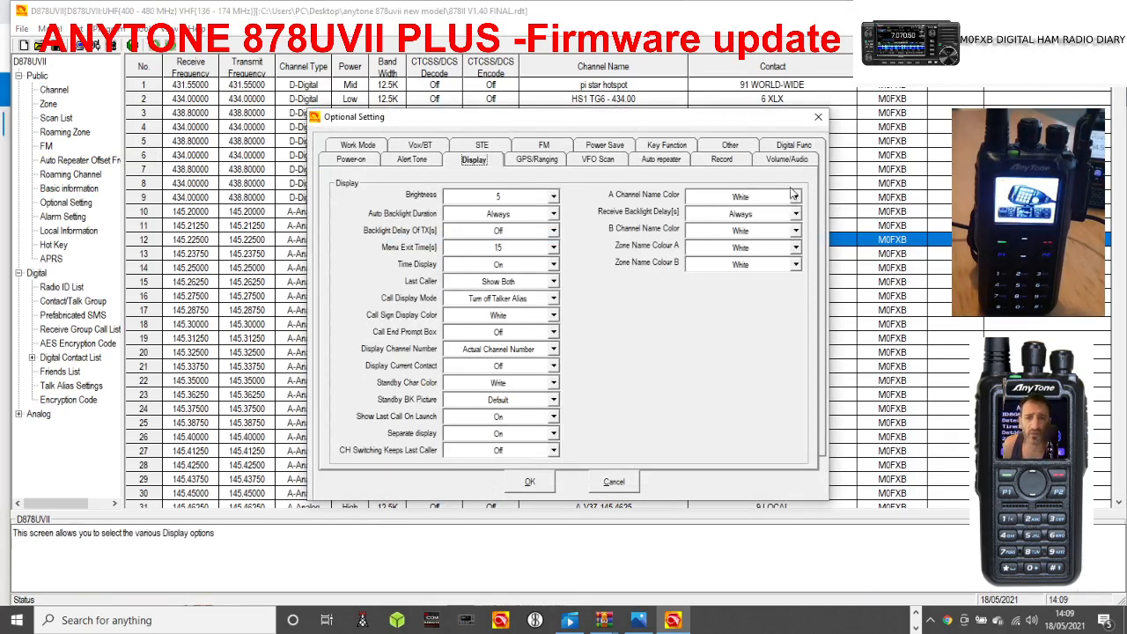
{"action": "key", "text": "Tab"}
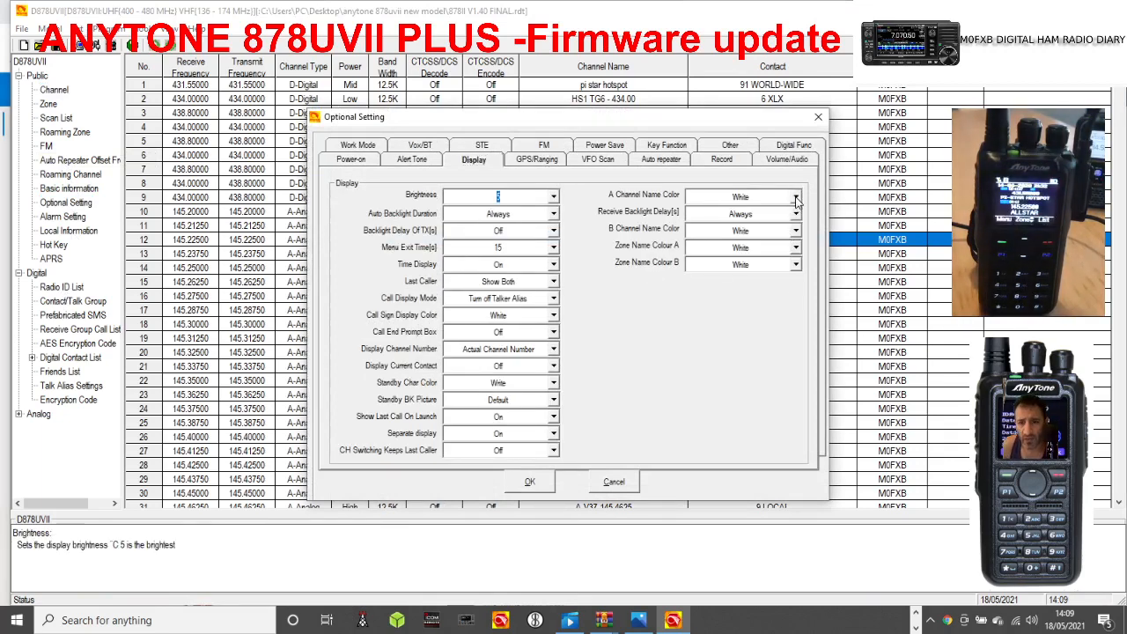
{"action": "left_click", "coordinate": [796, 200]}
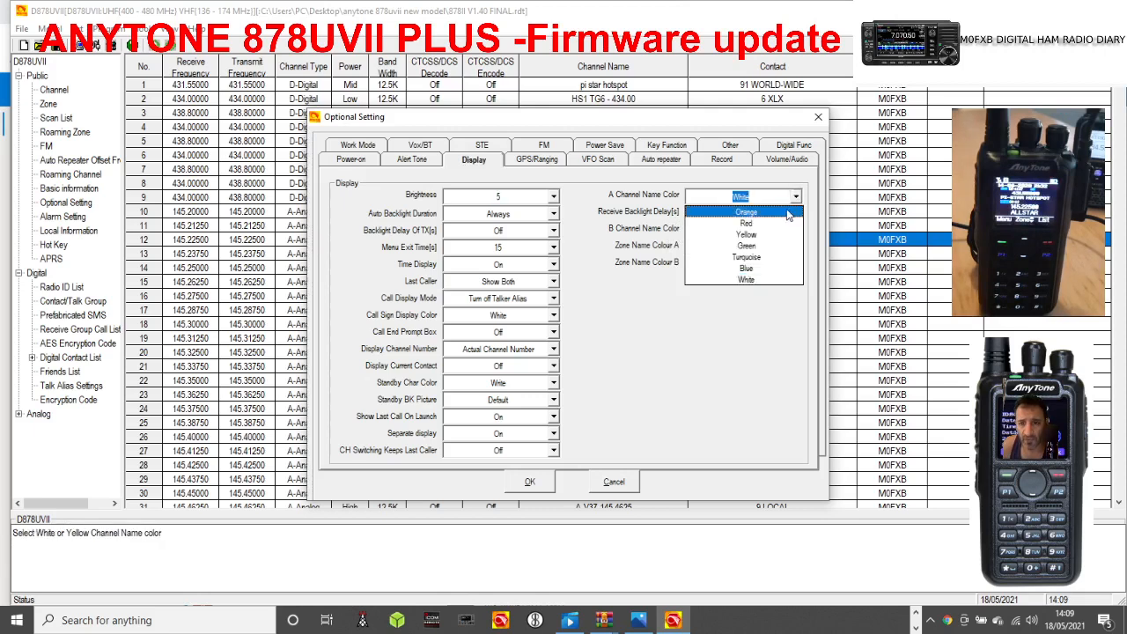
{"action": "left_click", "coordinate": [767, 225]}
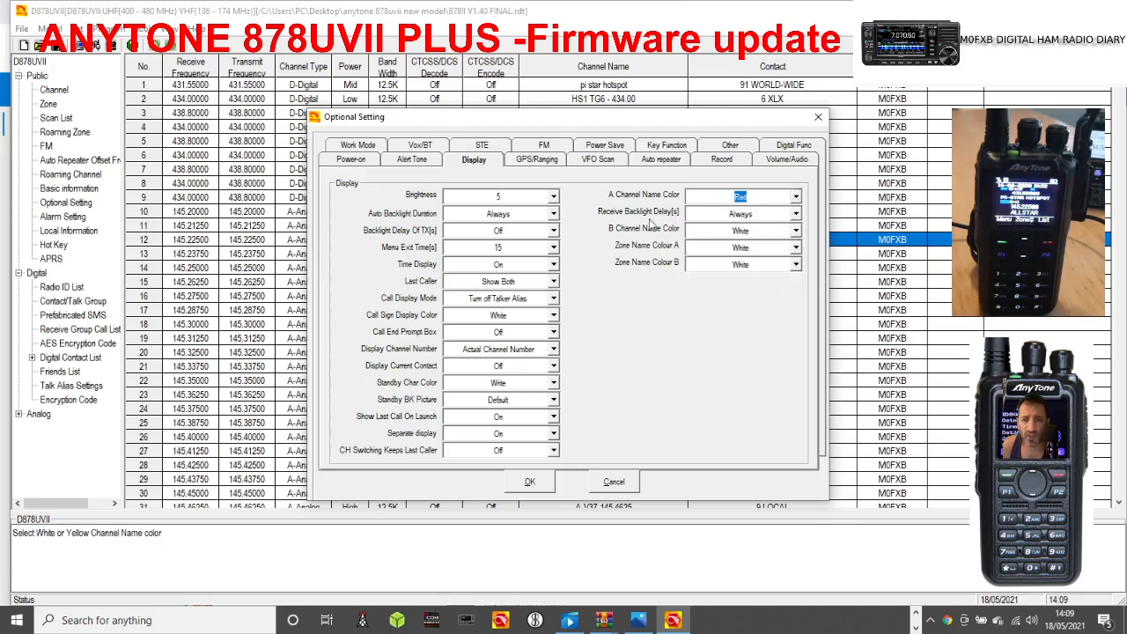
{"action": "left_click", "coordinate": [796, 231]}
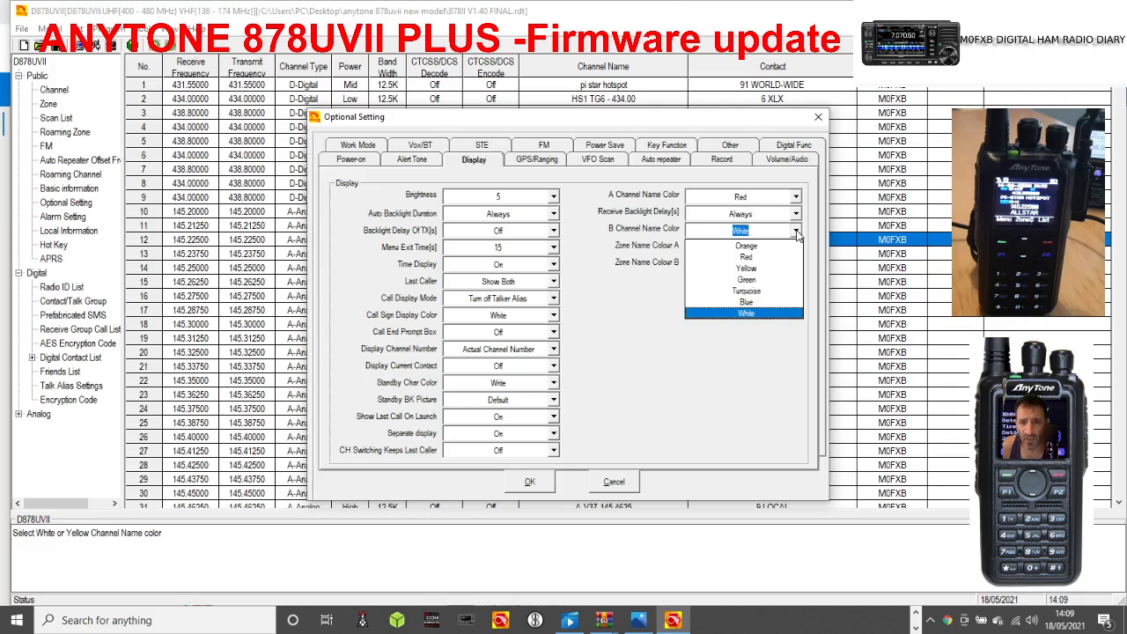
{"action": "left_click", "coordinate": [767, 279]}
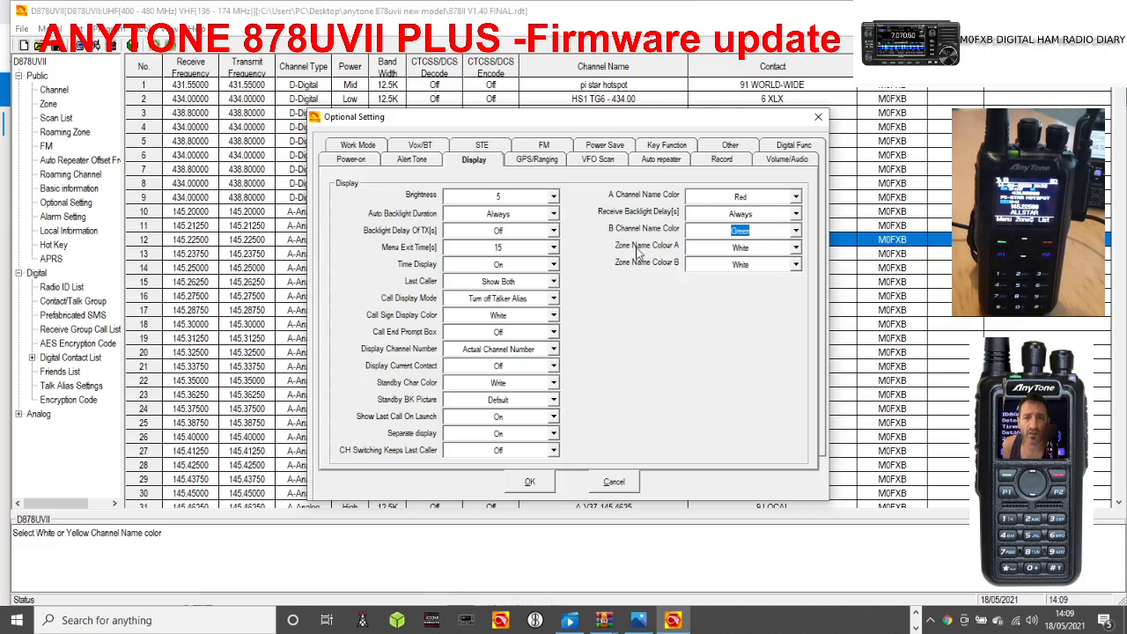
Set Zone Name Colour A to Blue and Zone Name Colour B to Turquoise, and accept the optional settings.
{"action": "left_click", "coordinate": [796, 247]}
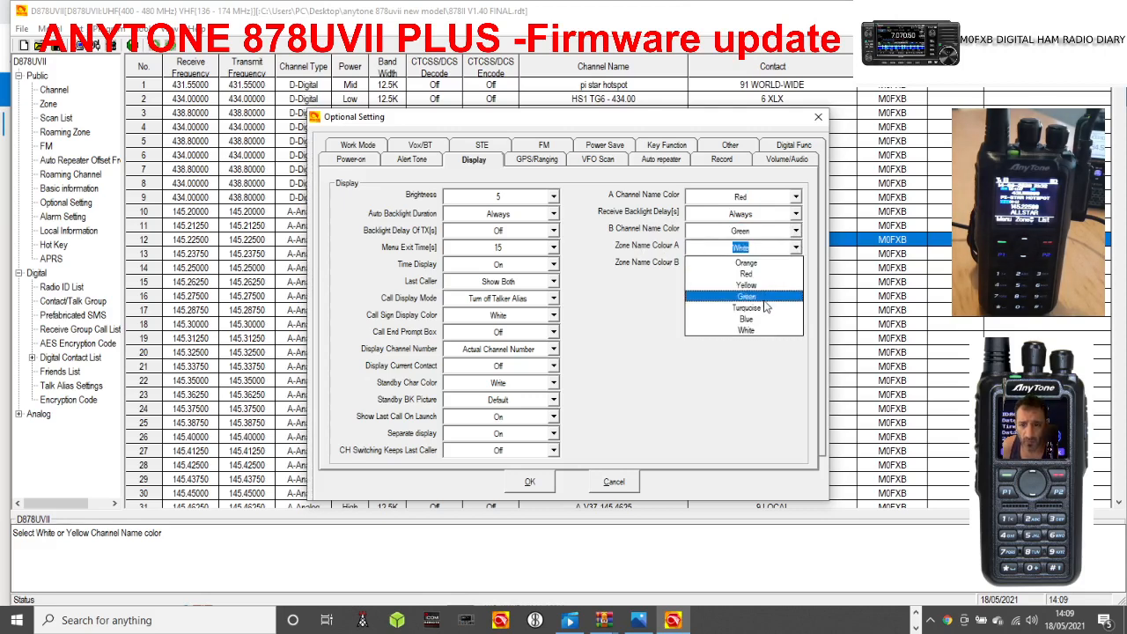
{"action": "left_click", "coordinate": [754, 317]}
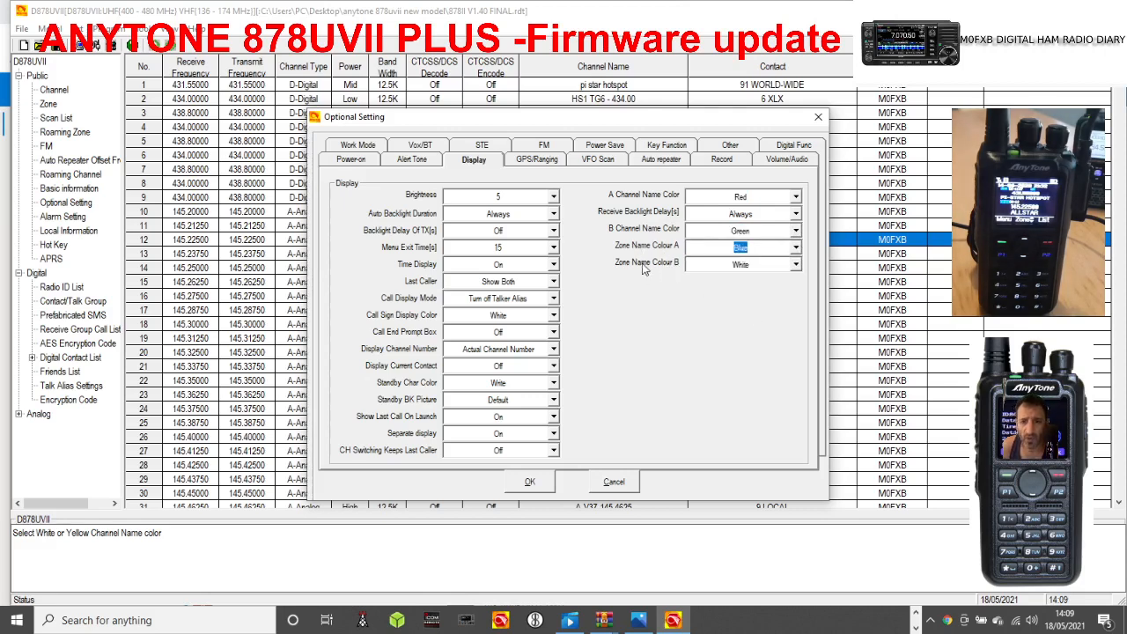
{"action": "left_click", "coordinate": [796, 264]}
{"action": "left_click", "coordinate": [768, 331]}
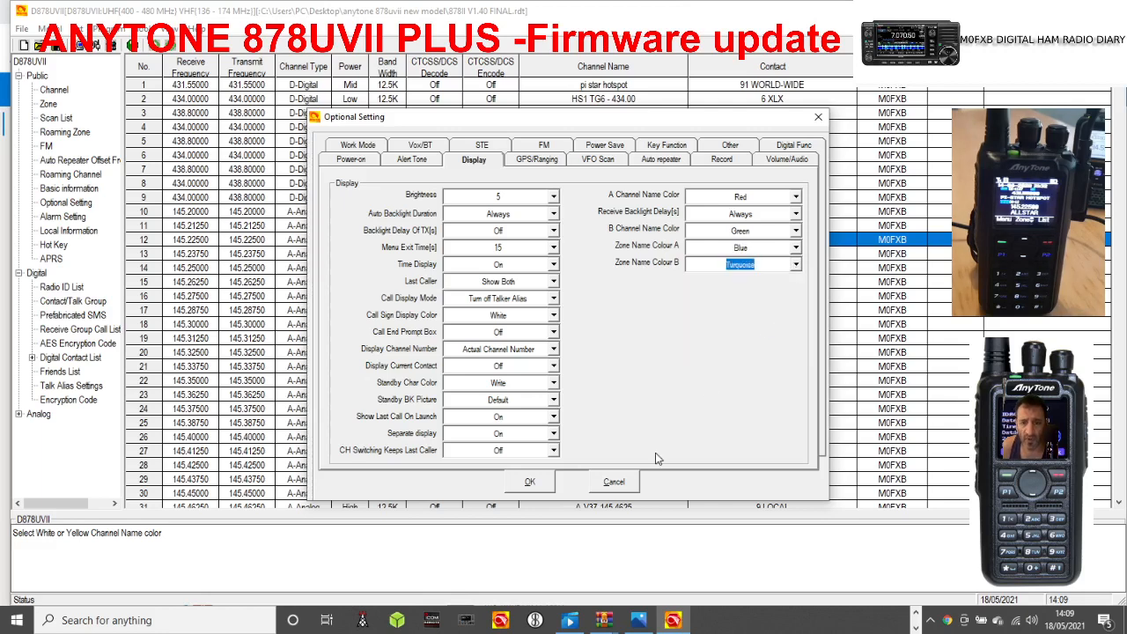
{"action": "left_click", "coordinate": [531, 482]}
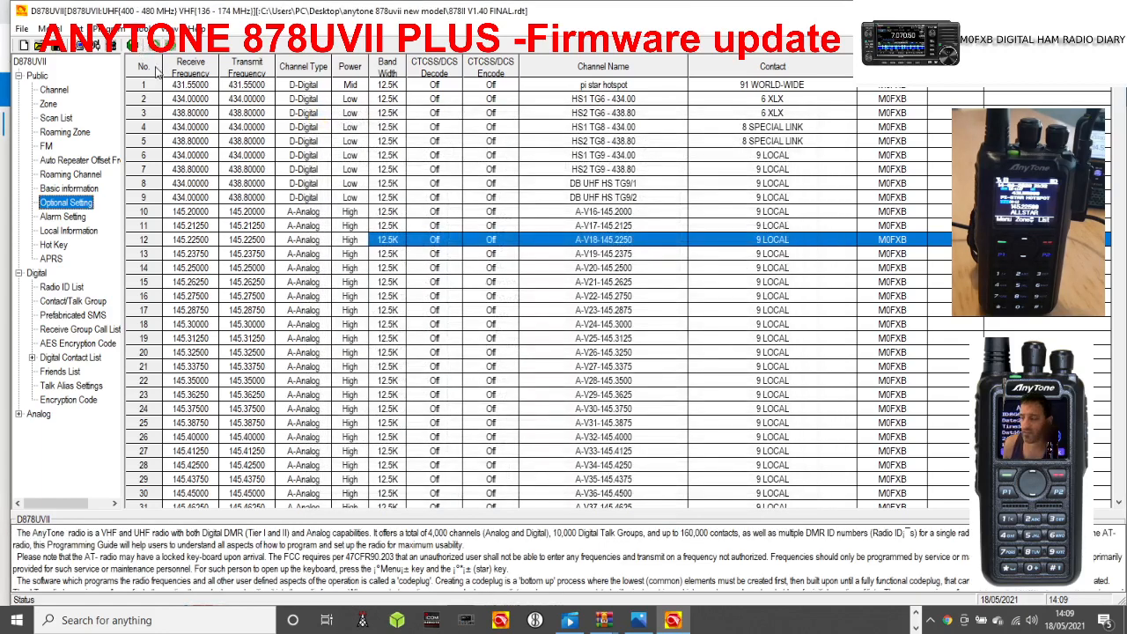
Write the codeplug to the radio with only Other Data included, leaving out the Digital Contact List, and dismiss the completion notice.
{"action": "left_click", "coordinate": [118, 32]}
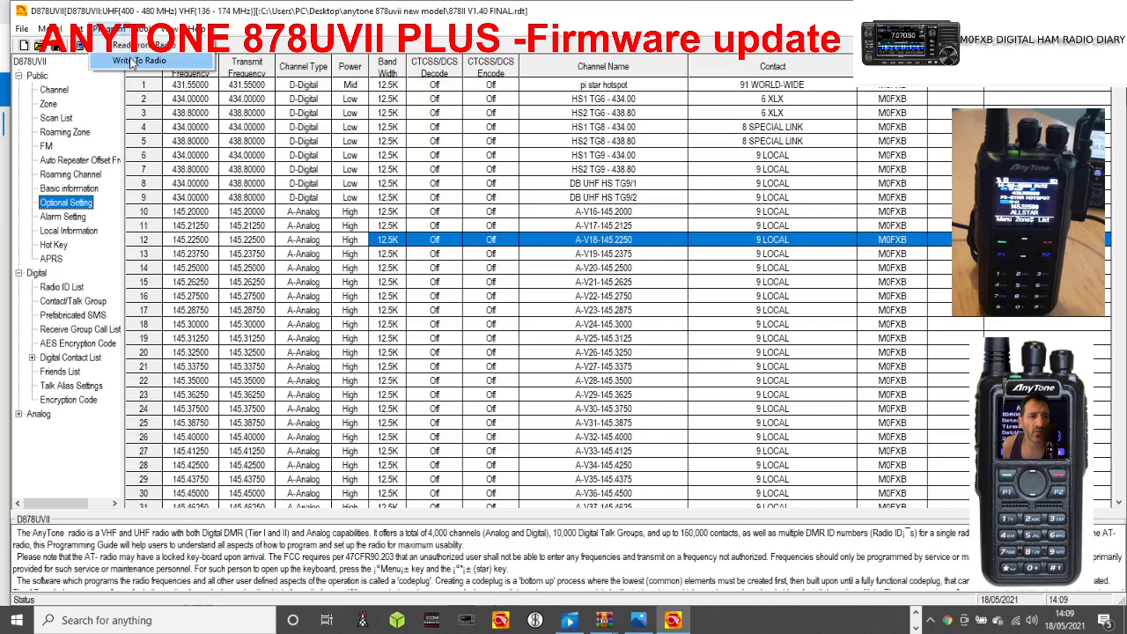
{"action": "left_click", "coordinate": [138, 60]}
{"action": "left_click", "coordinate": [576, 355]}
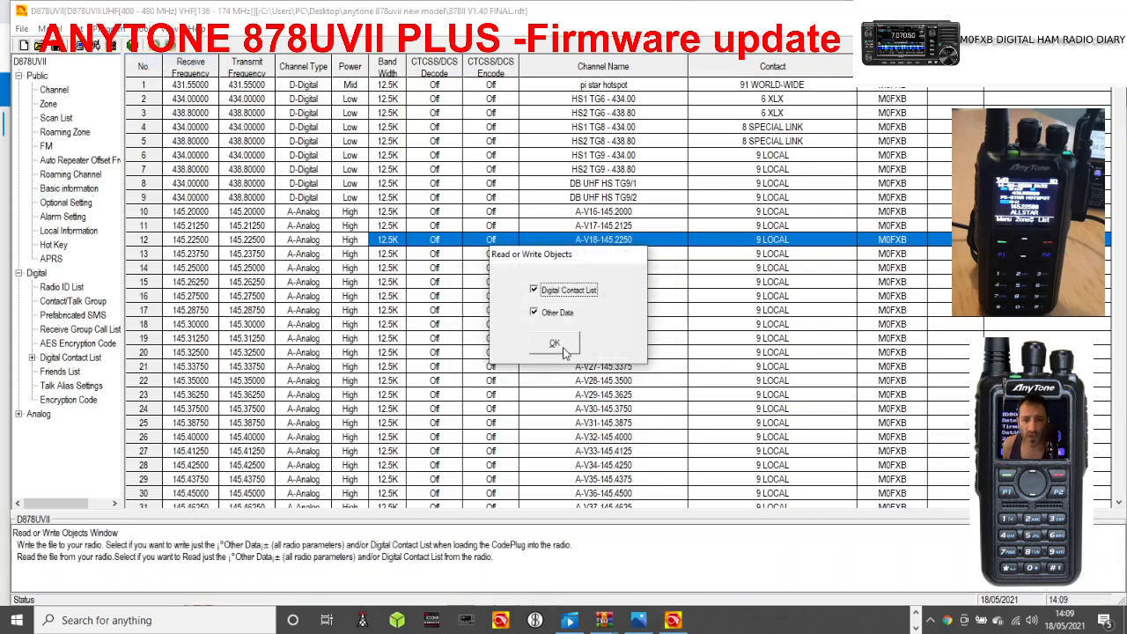
{"action": "left_click", "coordinate": [534, 290]}
{"action": "left_click", "coordinate": [555, 345]}
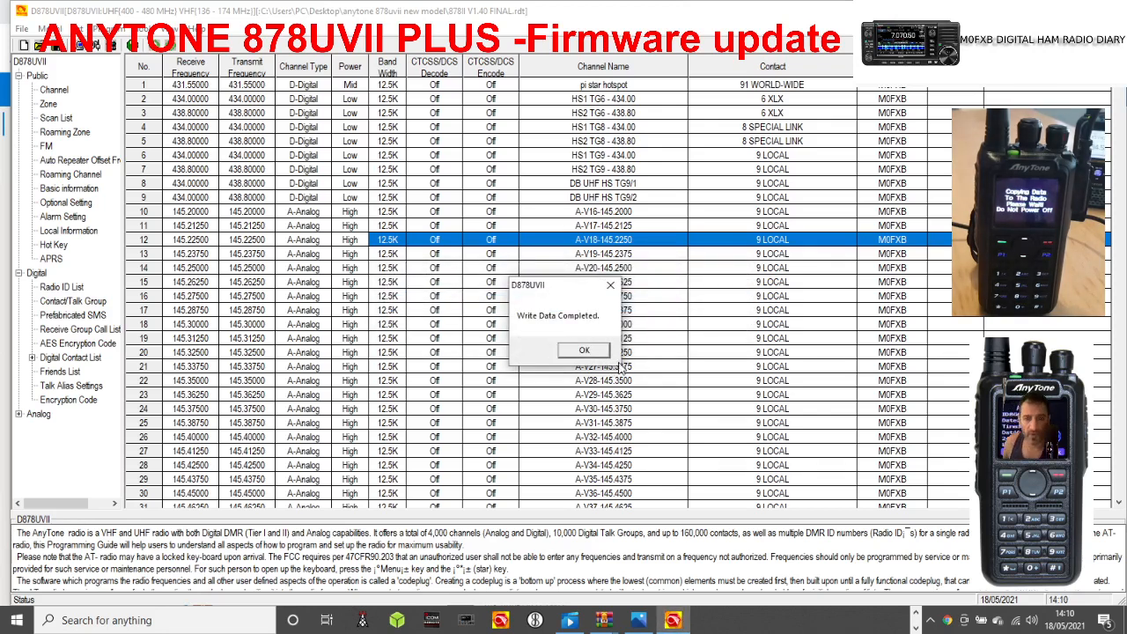
{"action": "left_click", "coordinate": [595, 352]}
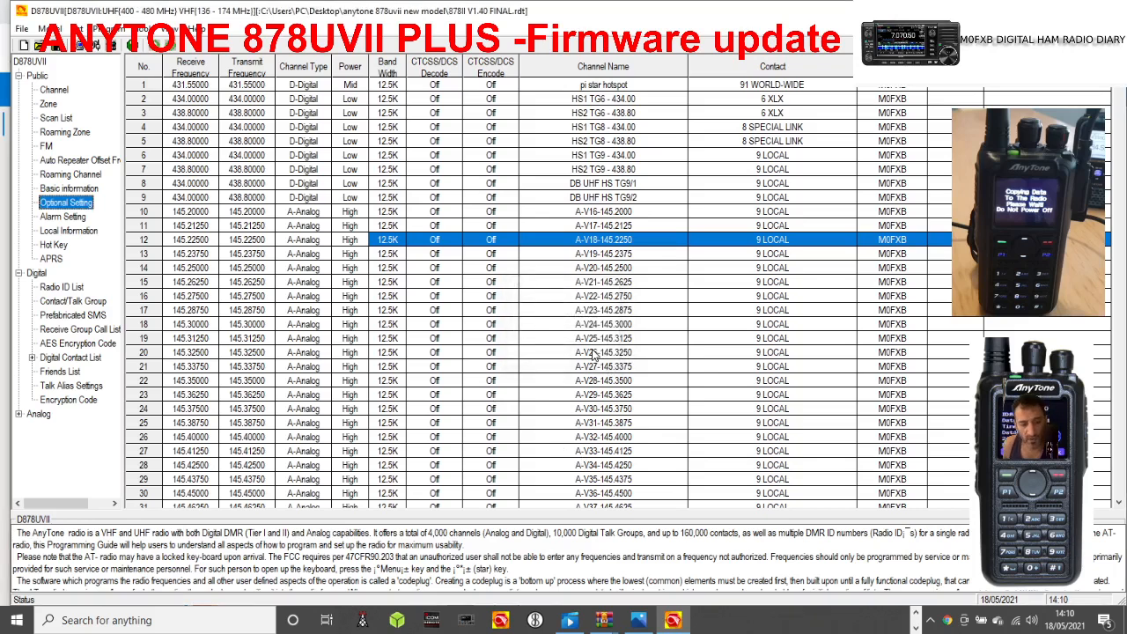
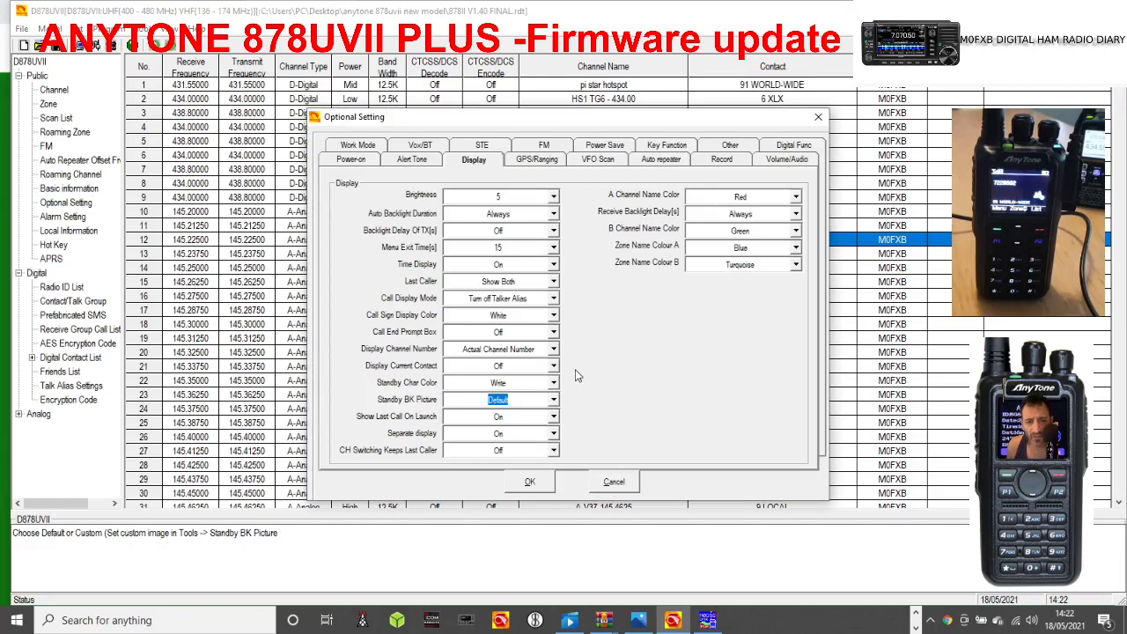
Set the Standby BK Picture display option to Custom1 and accept the optional settings.
{"action": "left_click", "coordinate": [554, 401]}
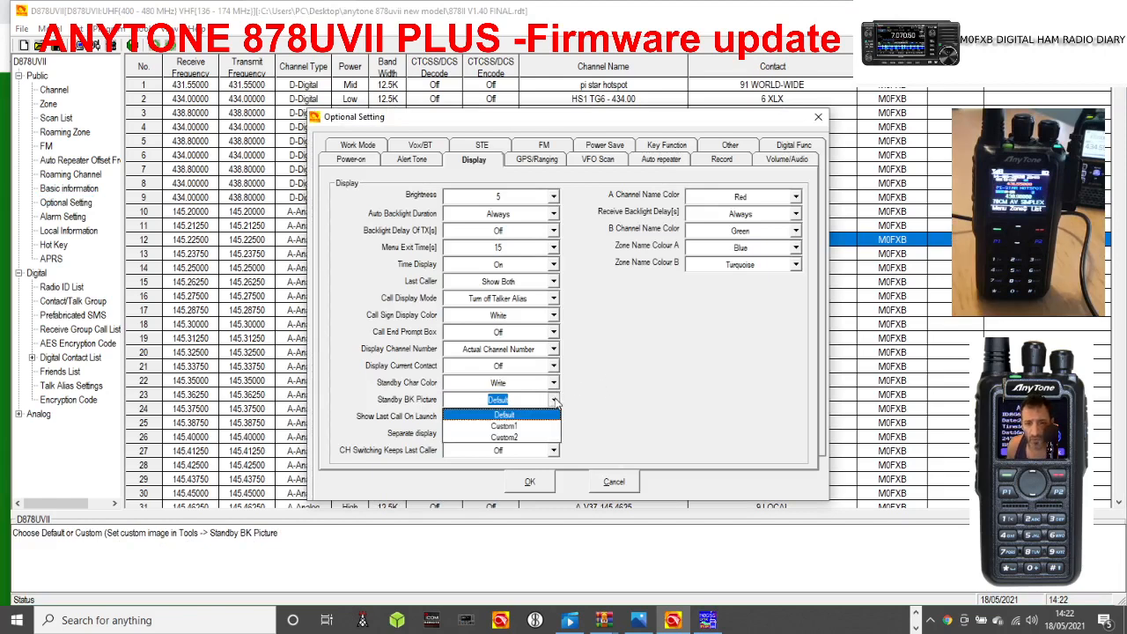
{"action": "left_click", "coordinate": [532, 426]}
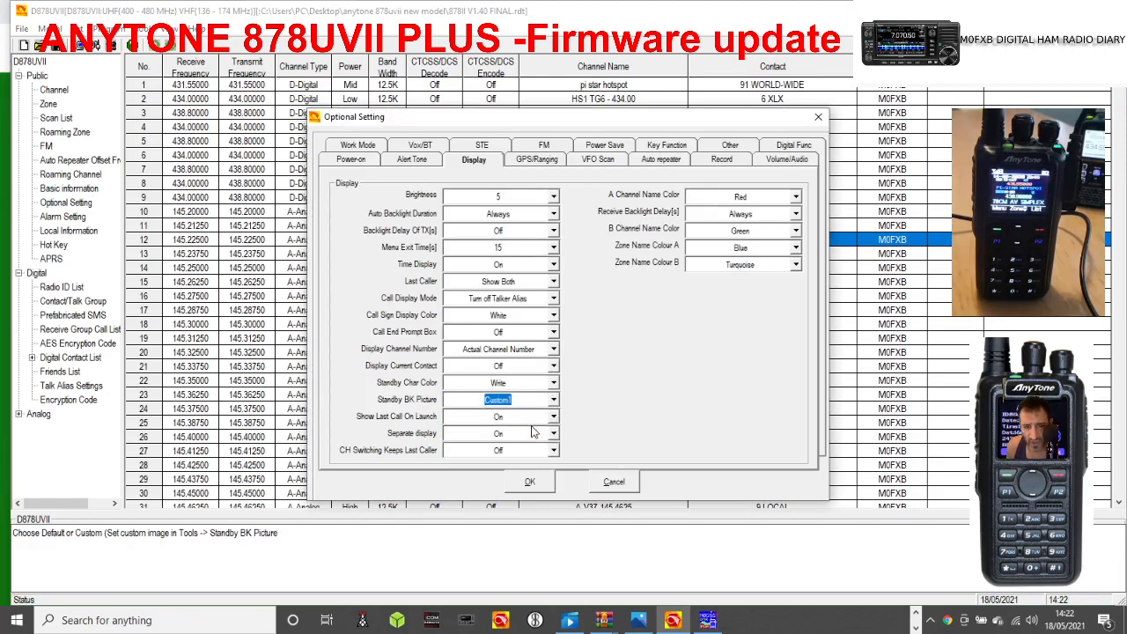
{"action": "left_click", "coordinate": [529, 481]}
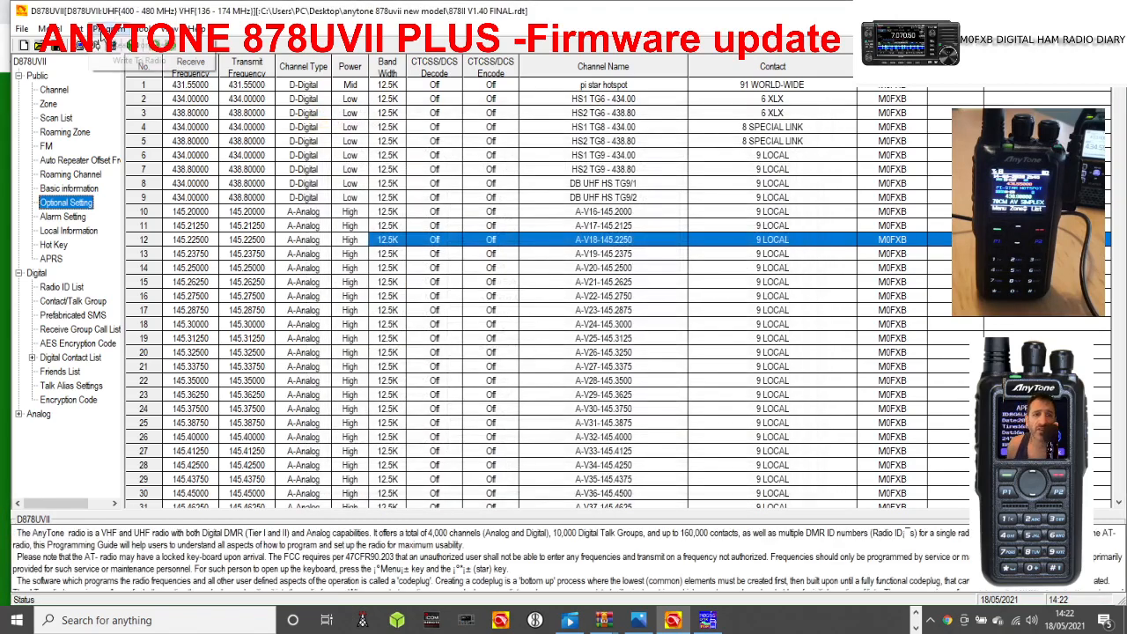
Write the updated codeplug to the radio with Digital Contact List excluded and Other Data included, then dismiss the completion notice.
{"action": "left_click", "coordinate": [114, 45]}
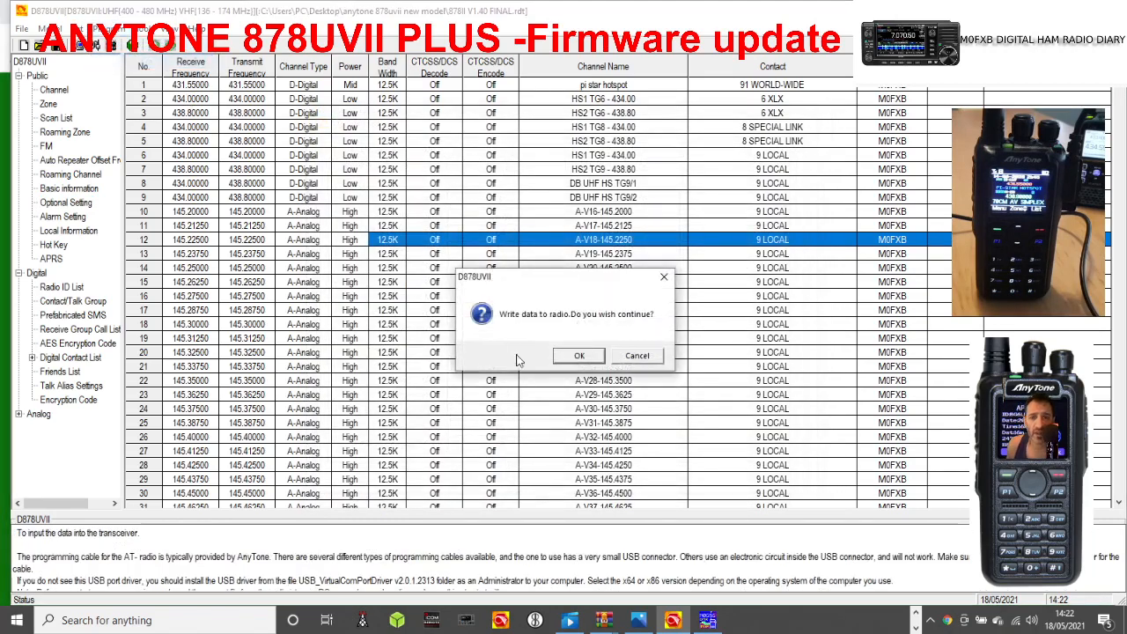
{"action": "left_click", "coordinate": [577, 358]}
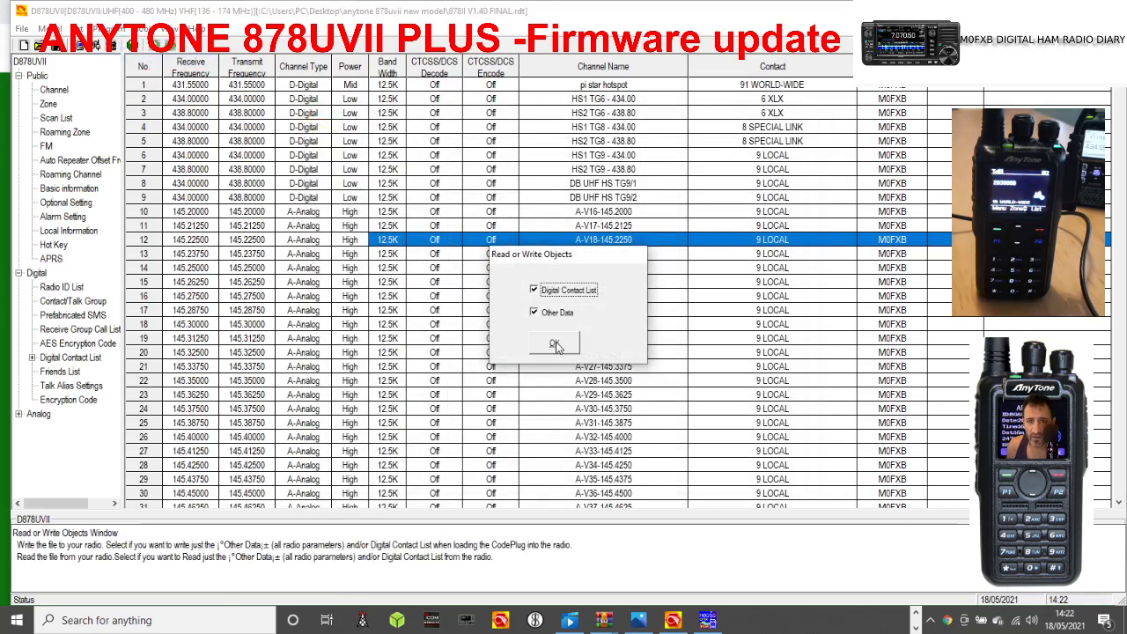
{"action": "left_click", "coordinate": [535, 291]}
{"action": "left_click", "coordinate": [554, 345]}
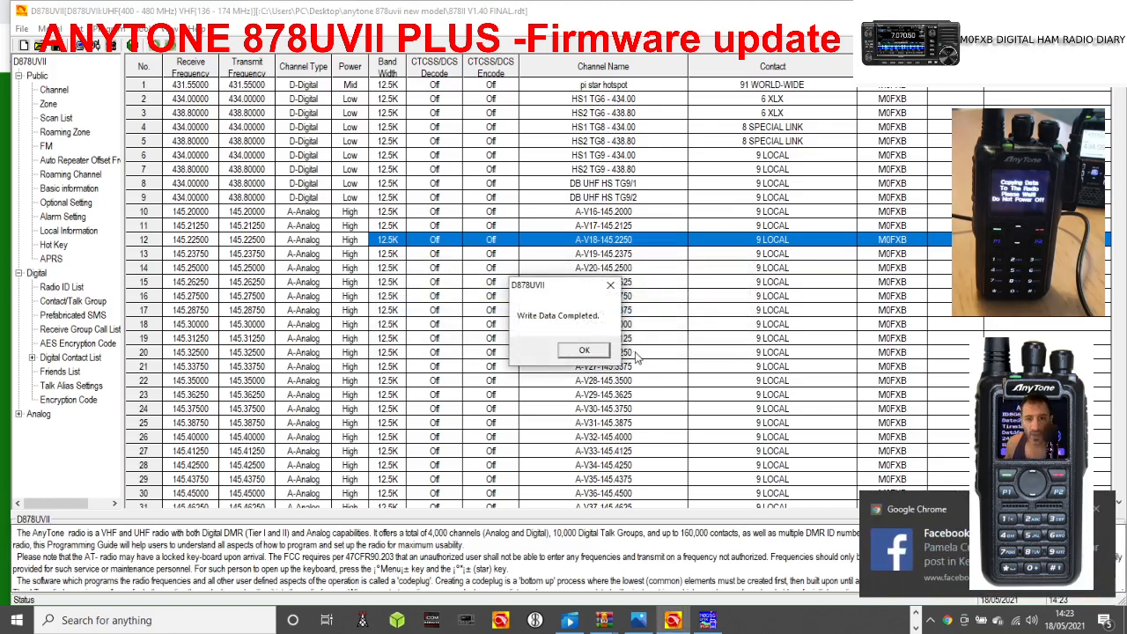
{"action": "left_click", "coordinate": [583, 350]}
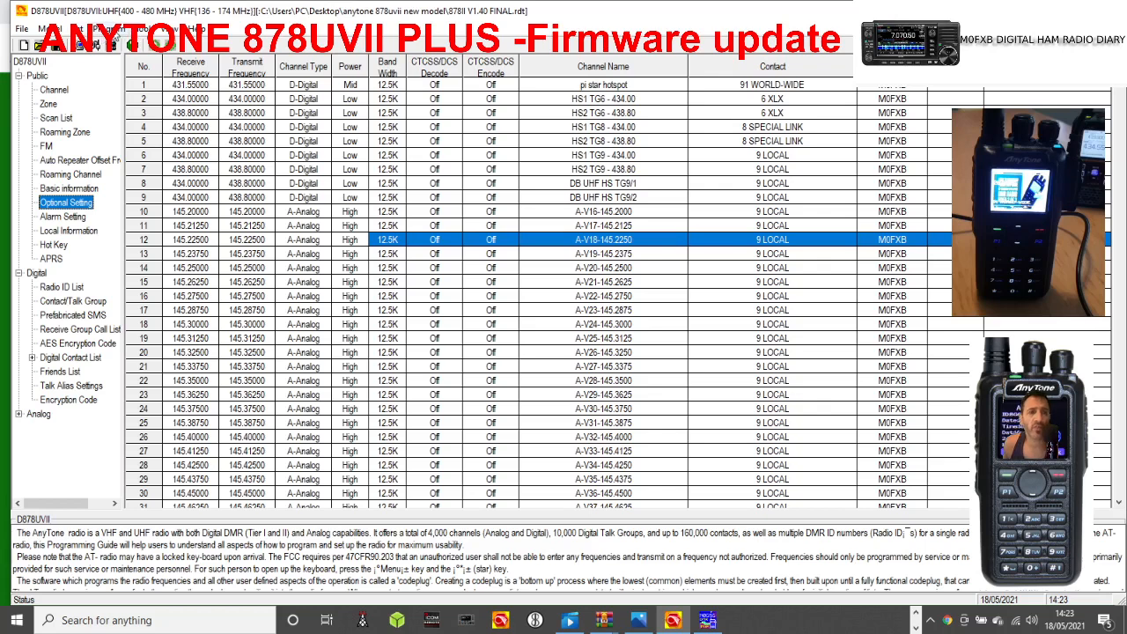
Load the AnyChrome_BOOT image from the D878UVscreens folder of anytone 878uvii new model as Standby BK Picture1.
{"action": "left_click", "coordinate": [107, 28]}
{"action": "mouse_move", "coordinate": [141, 29]}
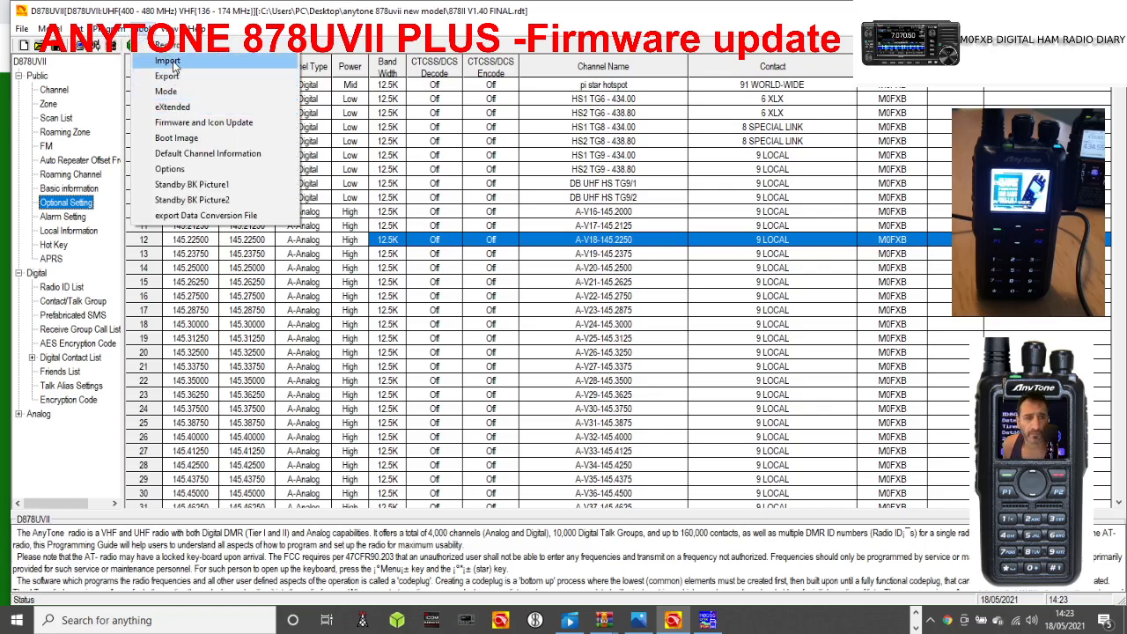
{"action": "left_click", "coordinate": [196, 184]}
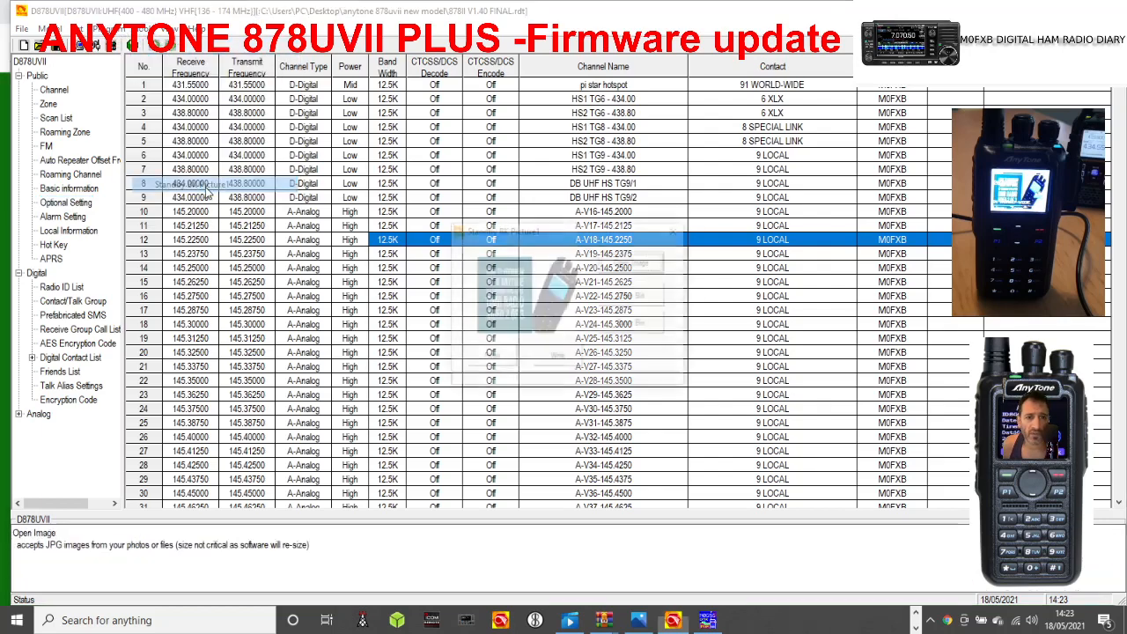
{"action": "left_click", "coordinate": [640, 265]}
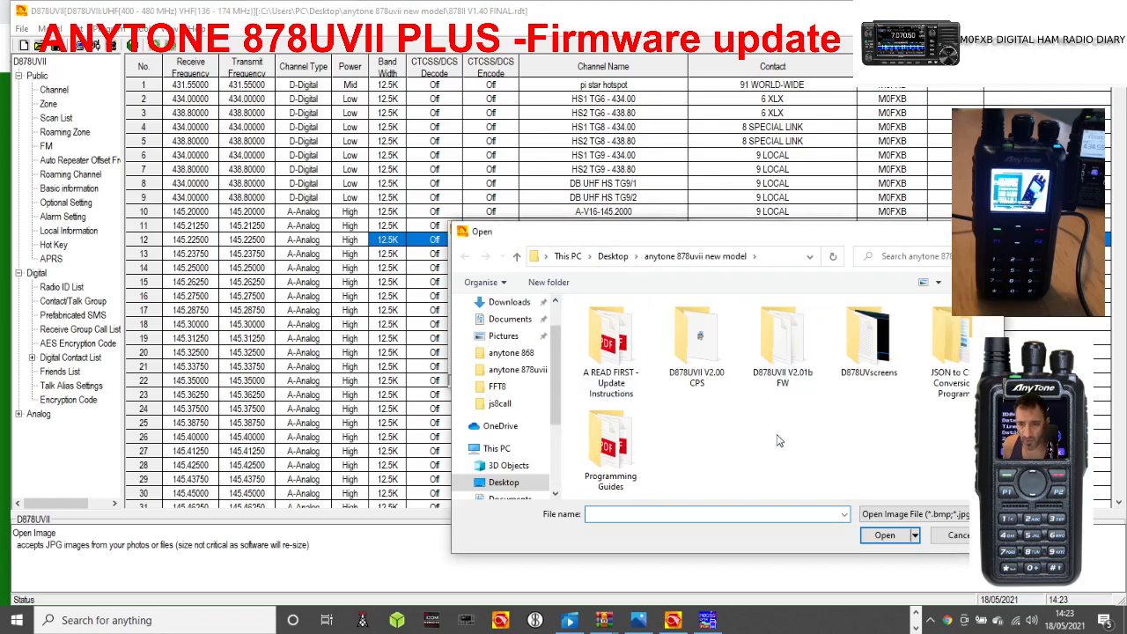
{"action": "left_click", "coordinate": [528, 374]}
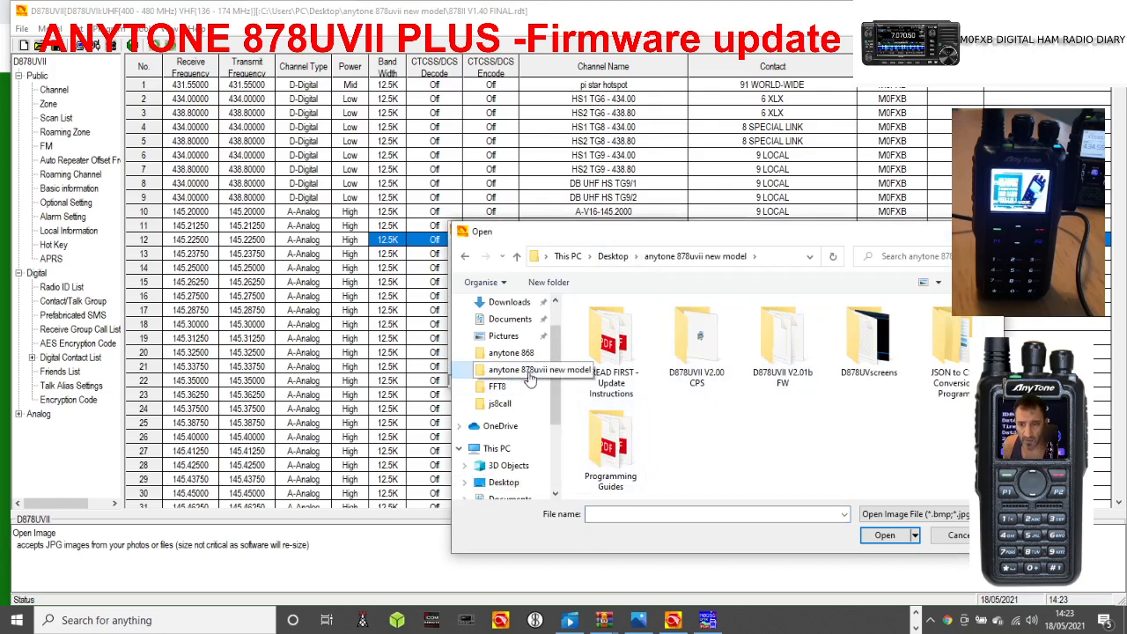
{"action": "double_click", "coordinate": [880, 356]}
{"action": "scroll", "coordinate": [828, 380], "scroll_direction": "down", "scroll_amount": 3}
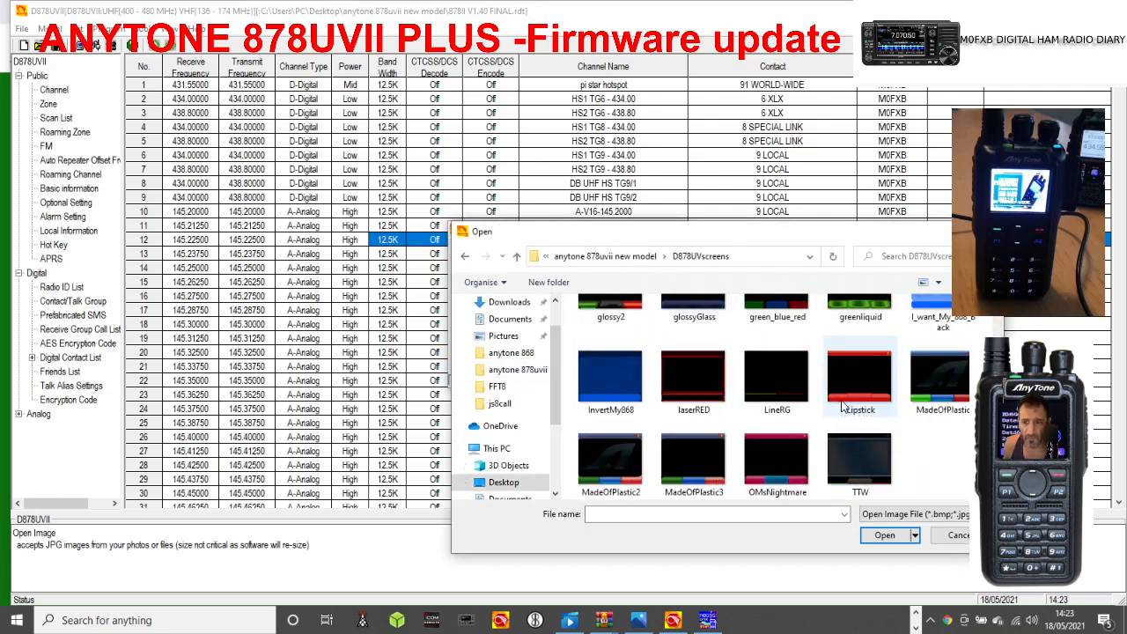
{"action": "scroll", "coordinate": [842, 401], "scroll_direction": "up", "scroll_amount": 5}
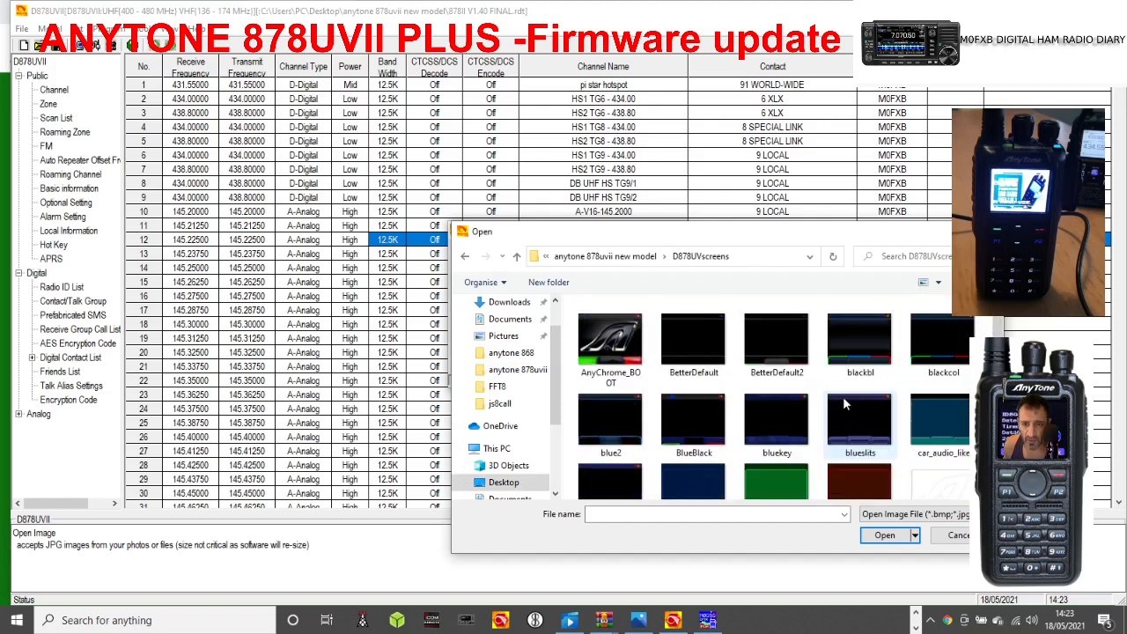
{"action": "double_click", "coordinate": [598, 345]}
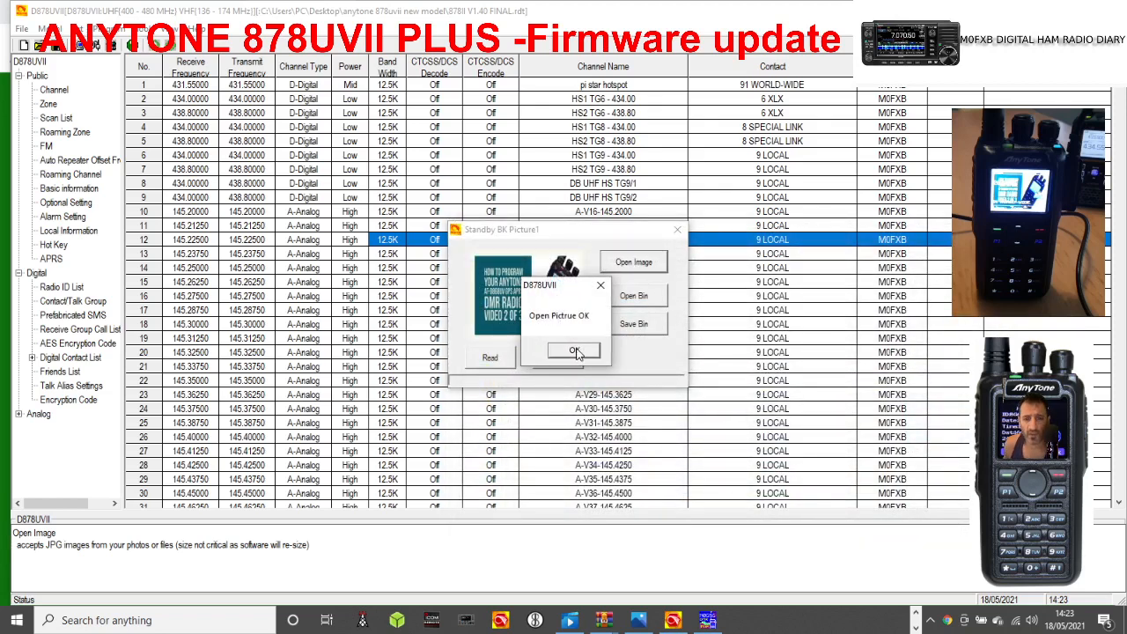
{"action": "left_click", "coordinate": [574, 349]}
Write the loaded Standby BK Picture1 image to the radio and dismiss the completion notice.
{"action": "left_click", "coordinate": [560, 358]}
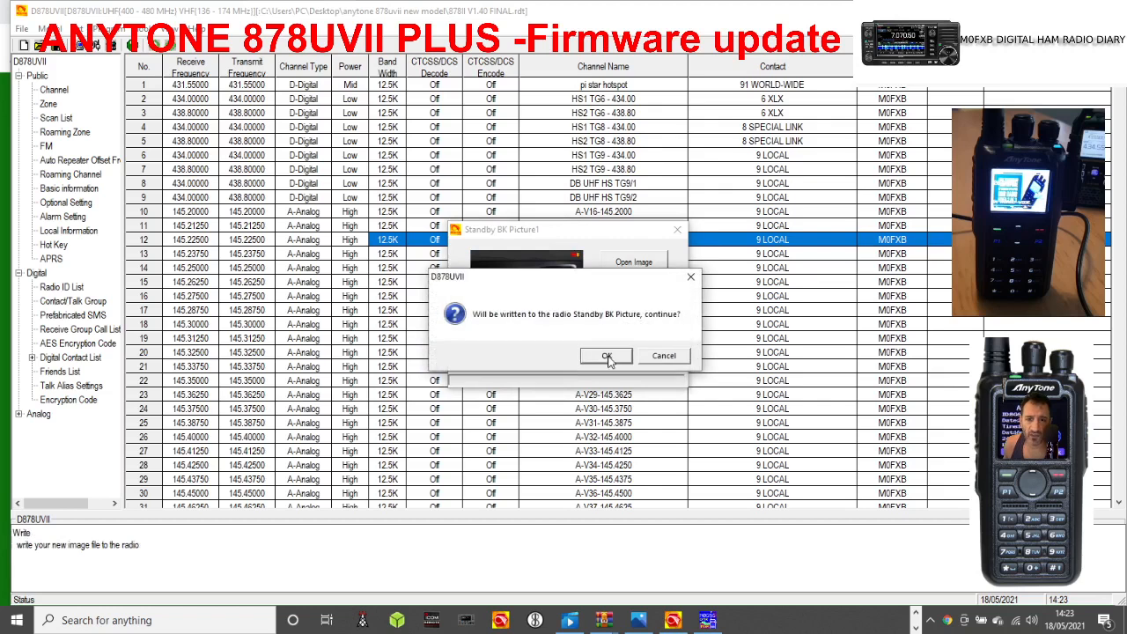
{"action": "left_click", "coordinate": [609, 357]}
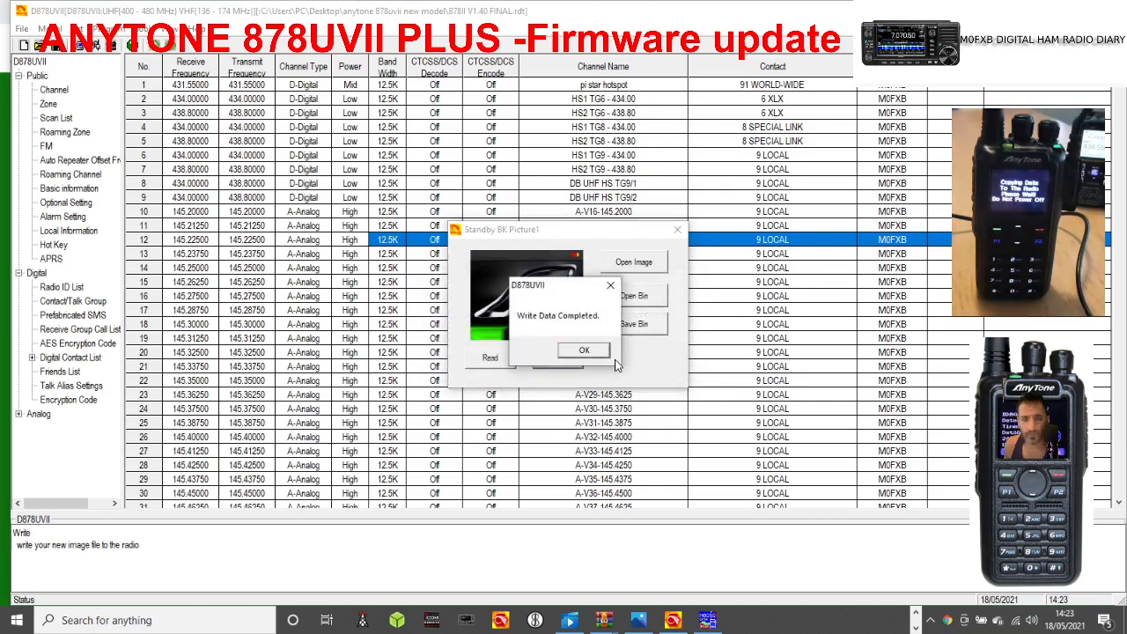
{"action": "left_click", "coordinate": [584, 350]}
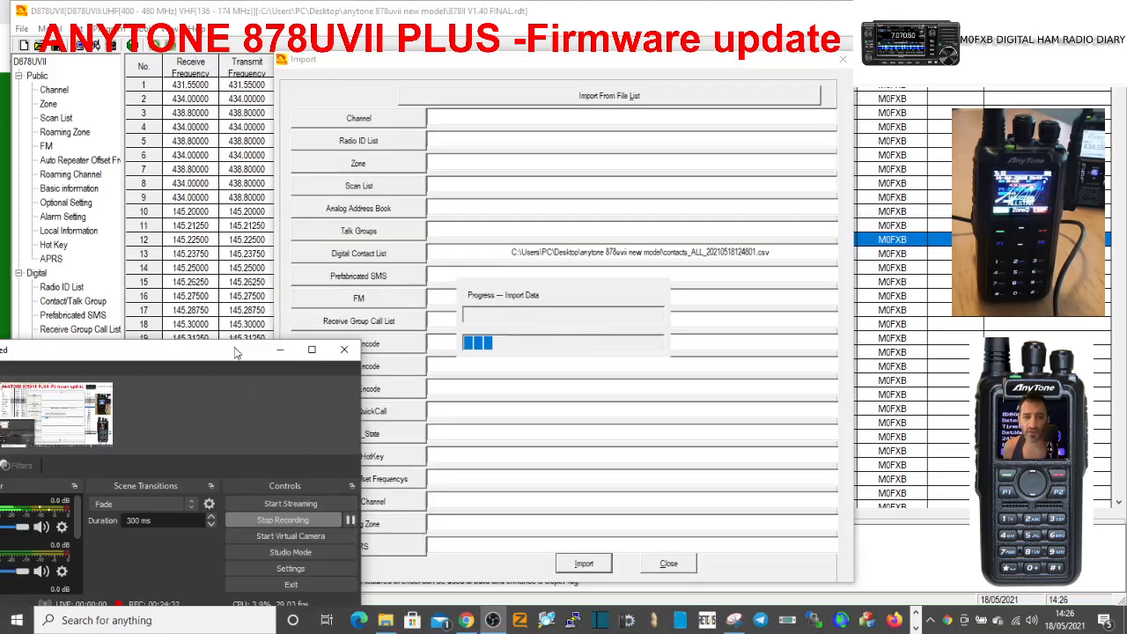
{"action": "left_click_drag", "start_coordinate": [238, 353], "coordinate": [154, 337]}
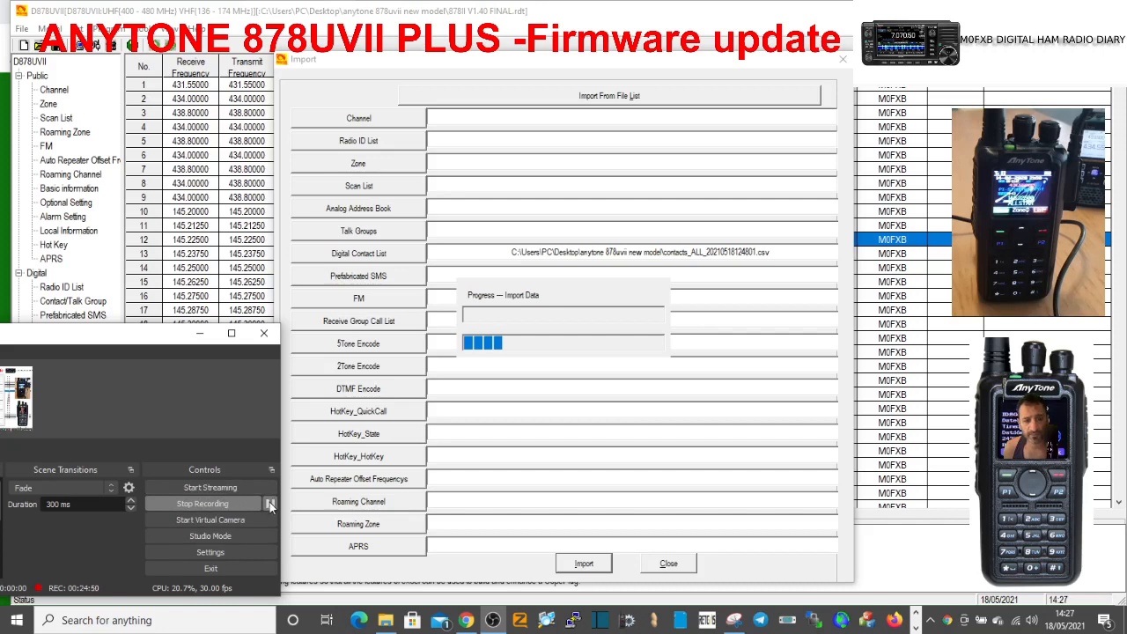
{"action": "left_click", "coordinate": [271, 503]}
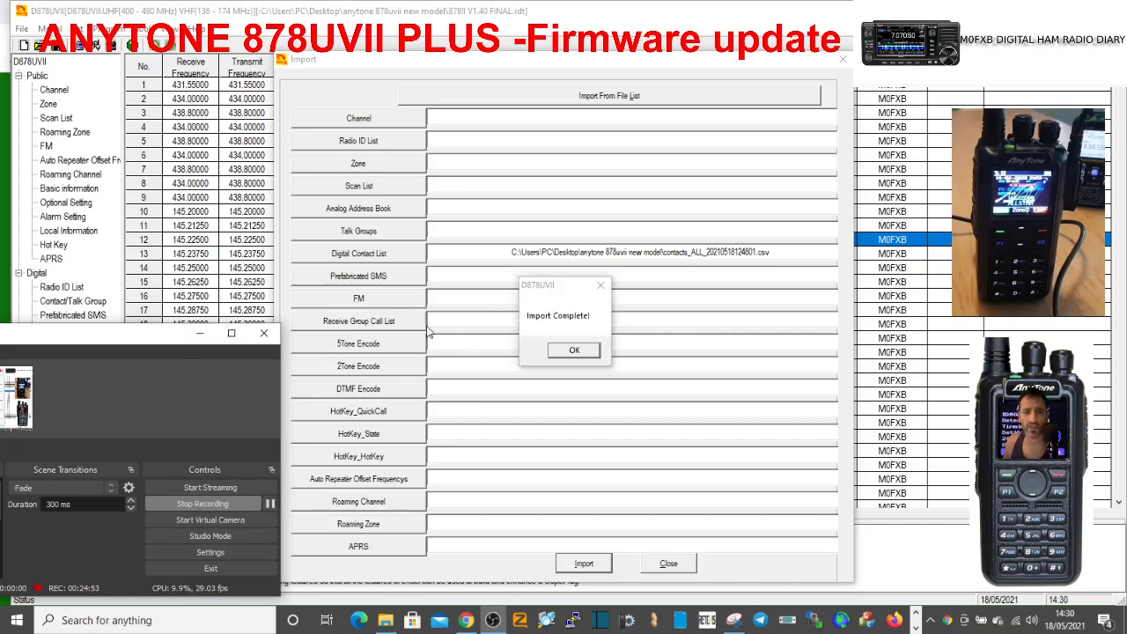
Finish the Digital Contact List import from contacts_ALL_20210518124801.csv by closing the Import window and dismissing its notices.
{"action": "left_click", "coordinate": [574, 351]}
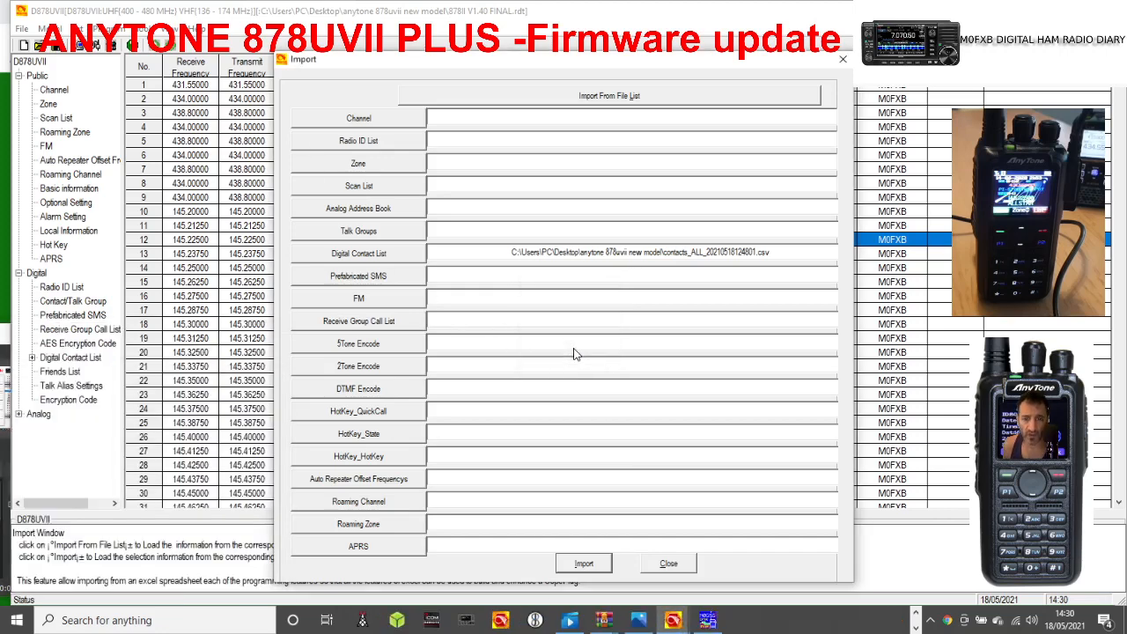
{"action": "left_click", "coordinate": [668, 562]}
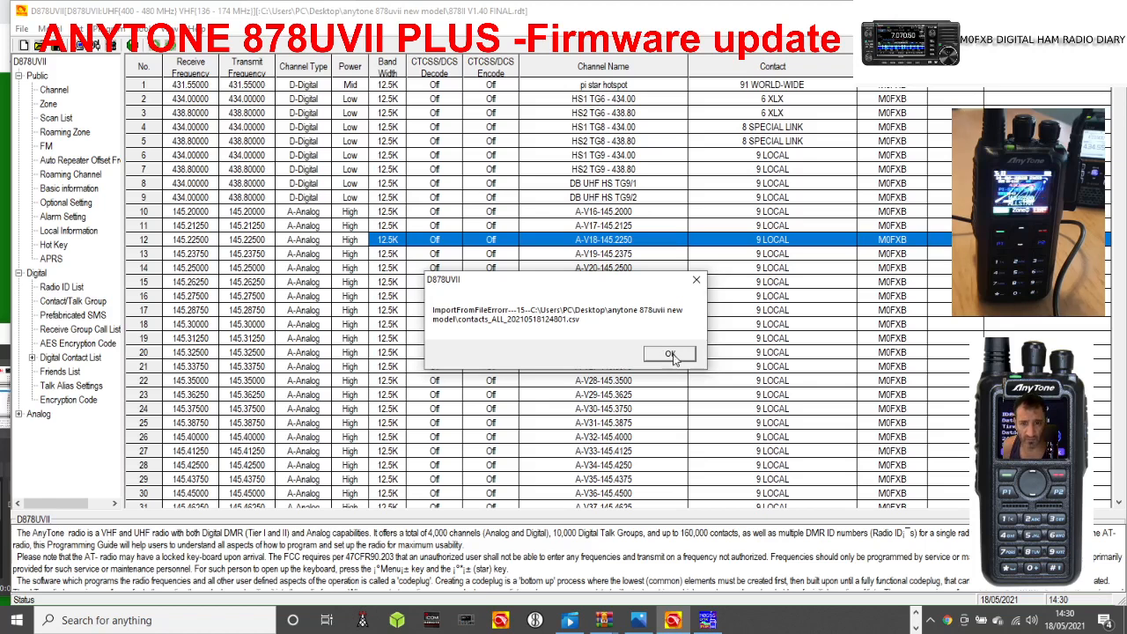
{"action": "left_click", "coordinate": [671, 354]}
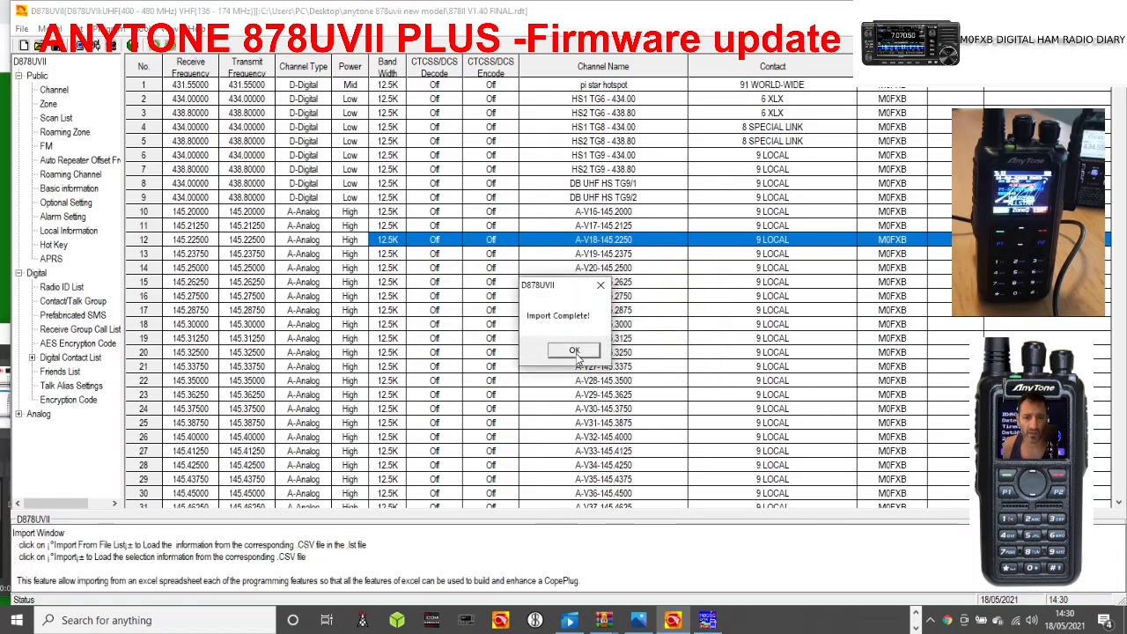
{"action": "left_click", "coordinate": [575, 352]}
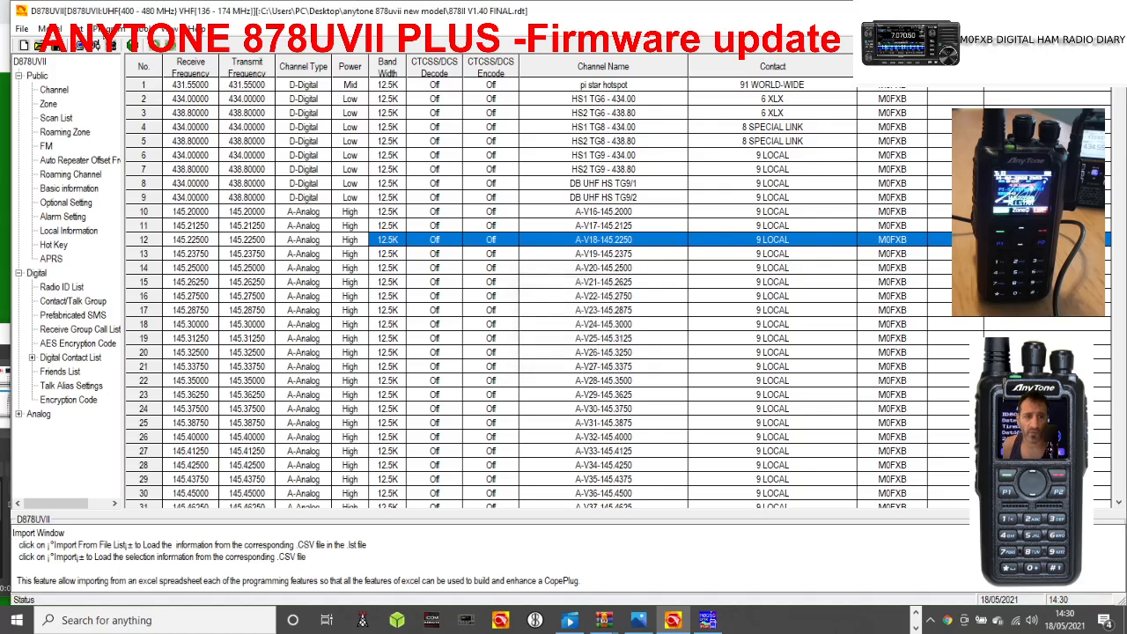
Write the codeplug to the radio after the Digital Contact List import, accepting the selection of objects to write.
{"action": "left_click", "coordinate": [110, 28]}
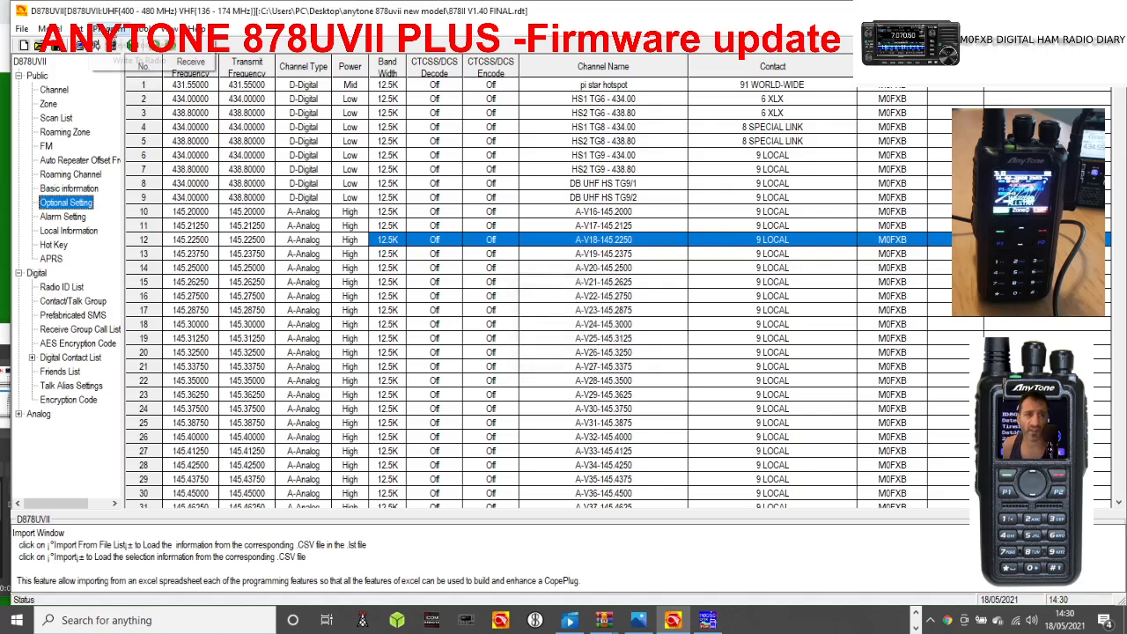
{"action": "left_click", "coordinate": [128, 61]}
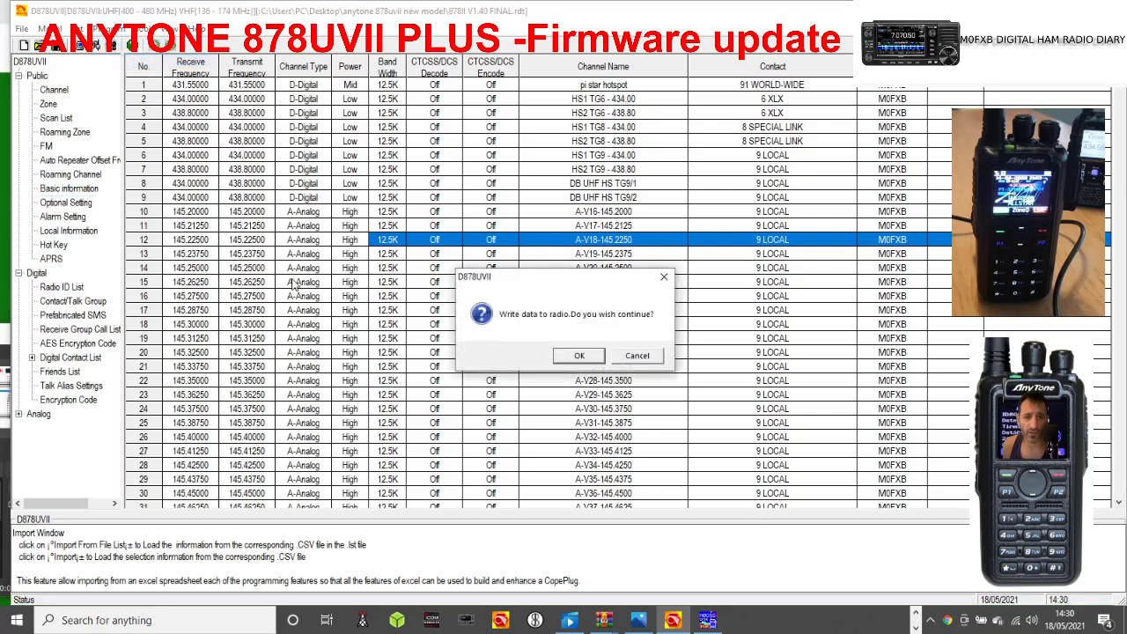
{"action": "left_click", "coordinate": [592, 359]}
{"action": "left_click", "coordinate": [565, 346]}
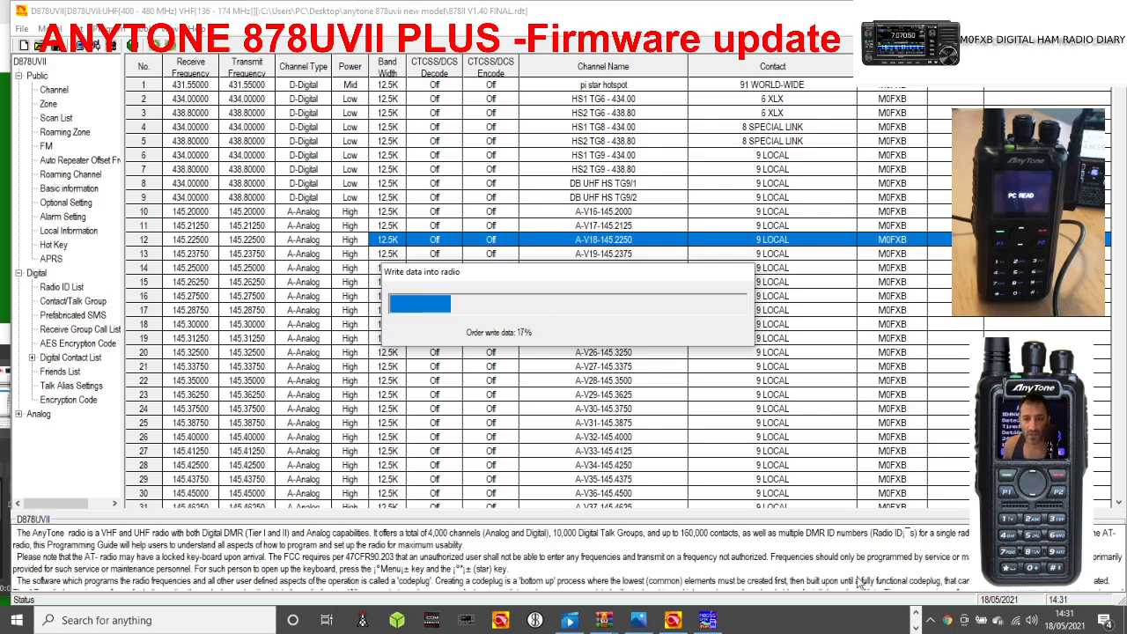
{"action": "left_click", "coordinate": [915, 625]}
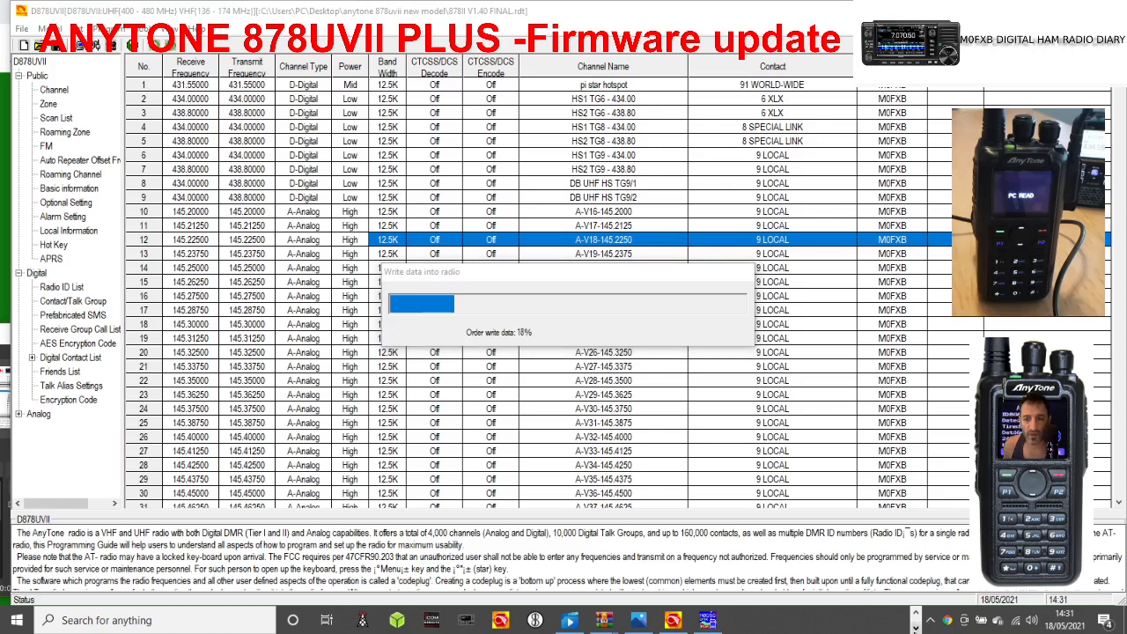
{"action": "left_click", "coordinate": [915, 614]}
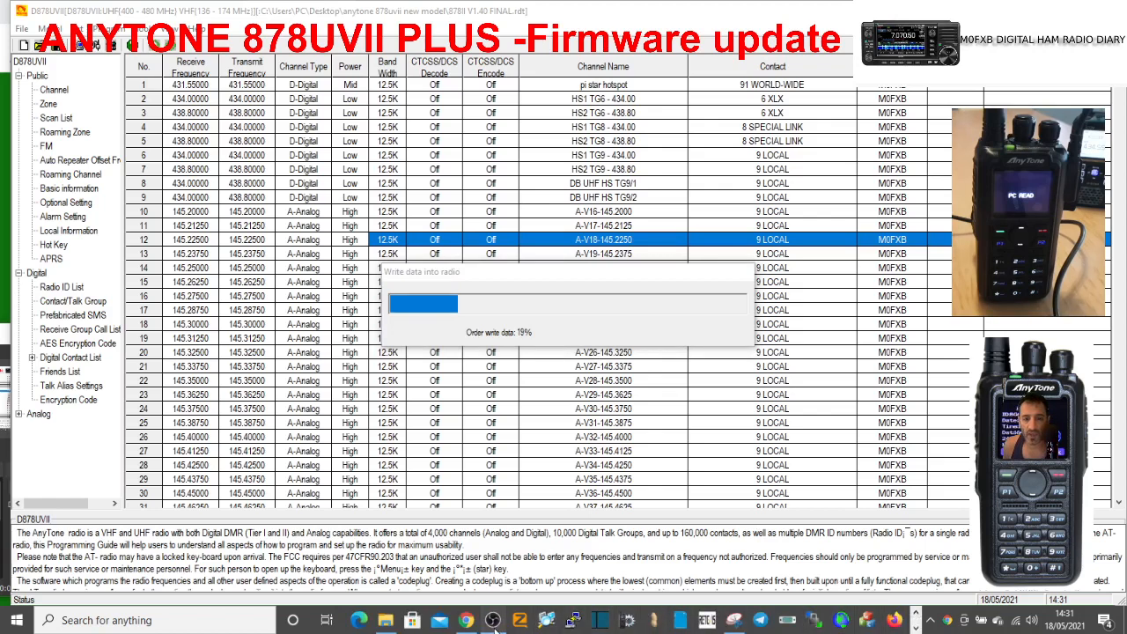
{"action": "left_click", "coordinate": [492, 620]}
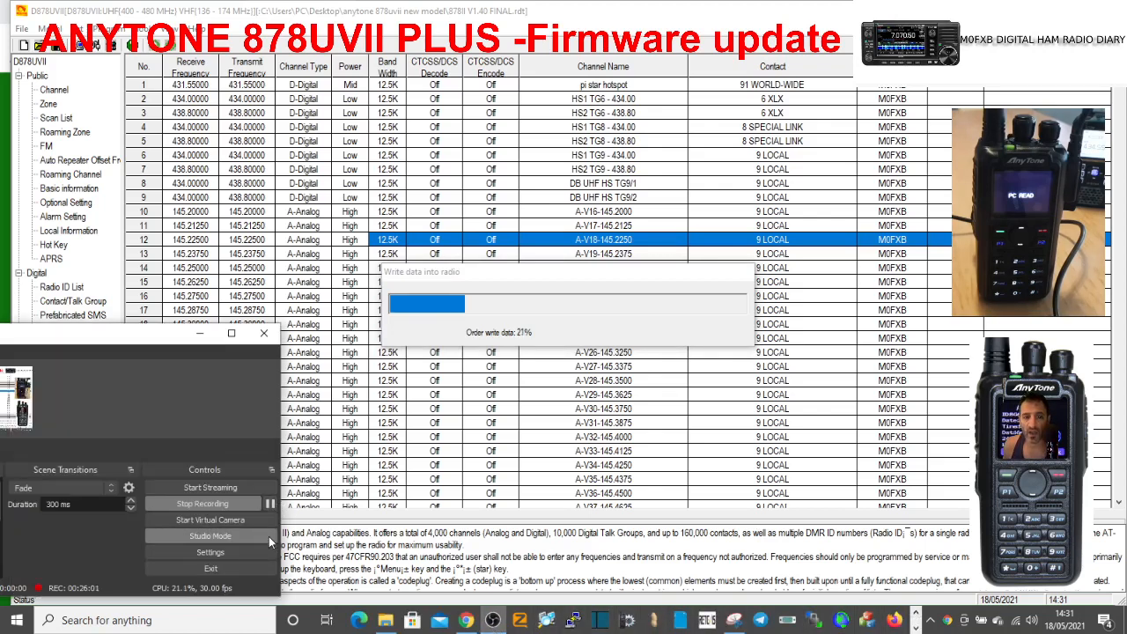